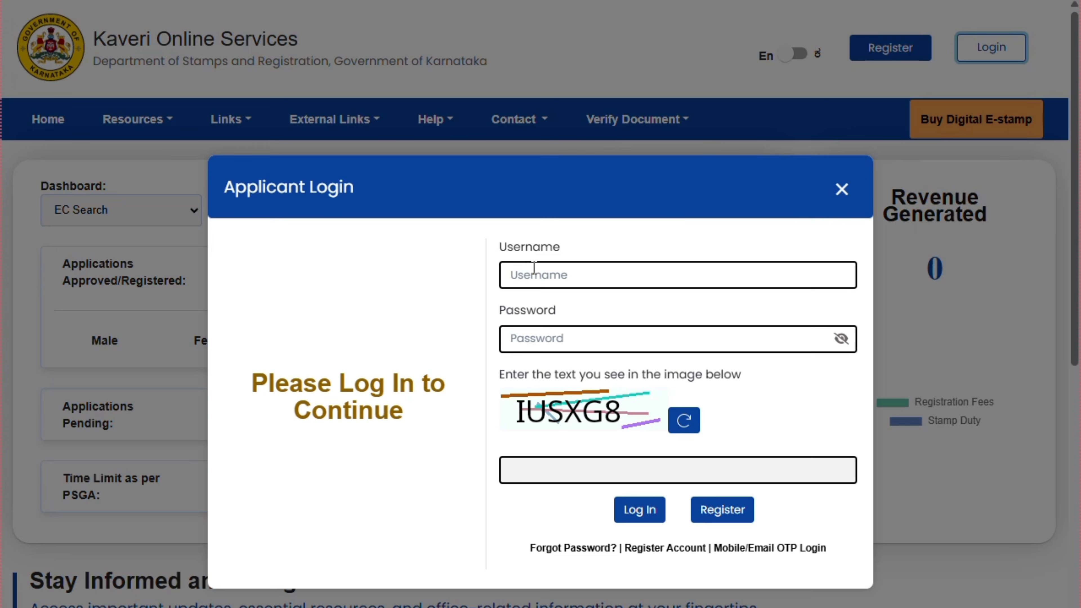
Open the new applicant registration form and go over its name, gender, mobile, email and security fields
left_click(844, 190)
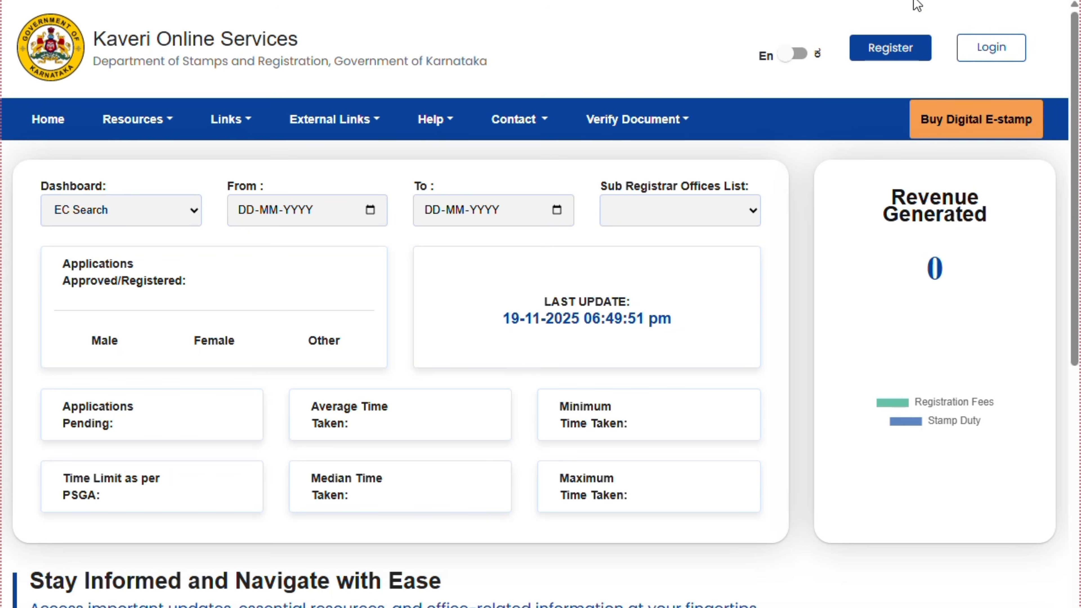
left_click(891, 50)
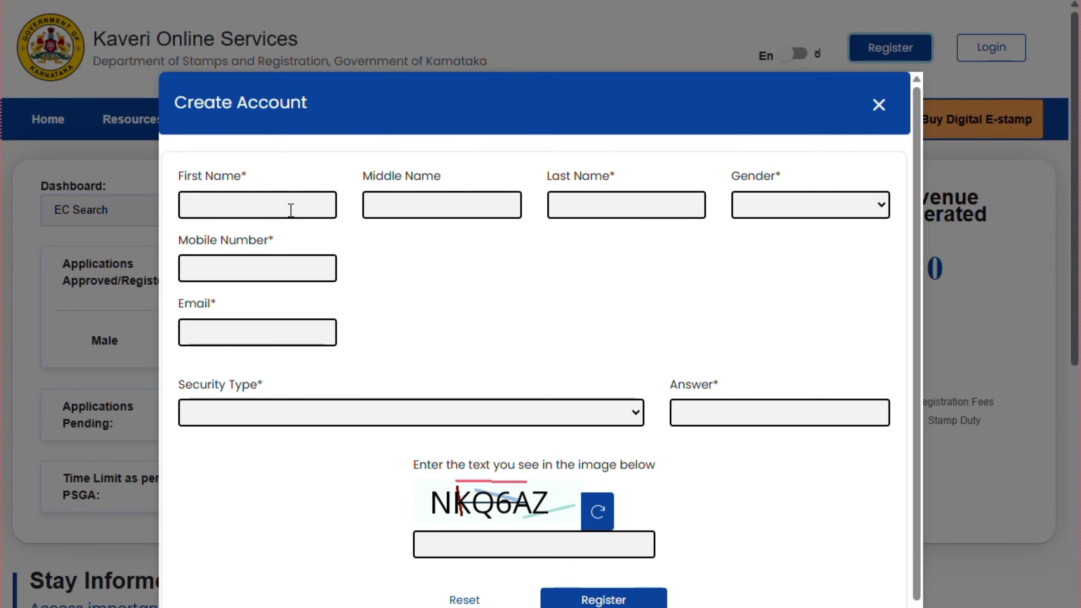
left_click_drag(241, 173, 167, 175)
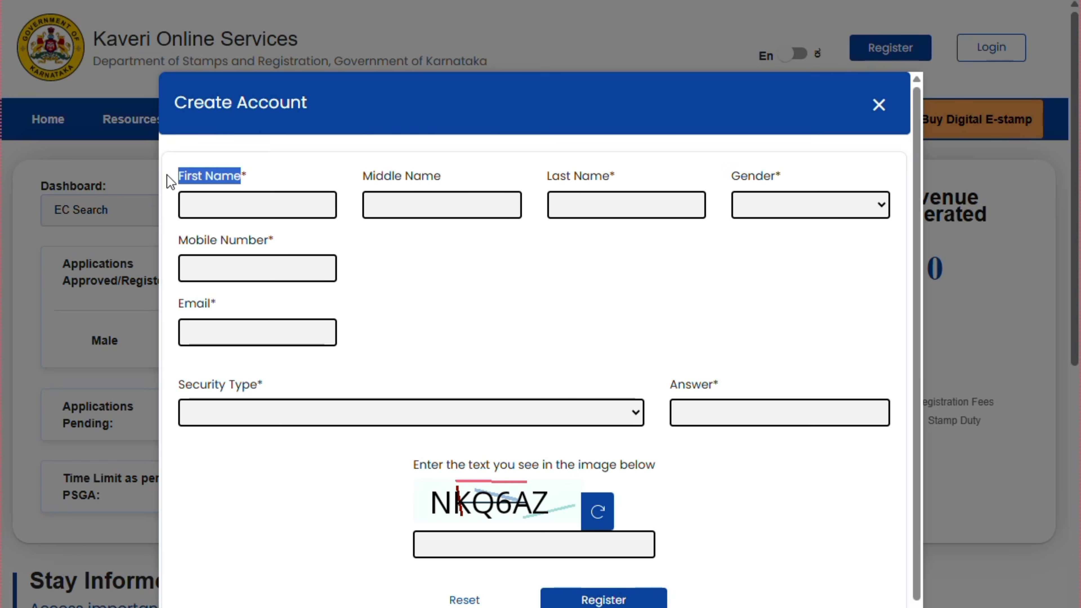
left_click_drag(350, 174, 475, 178)
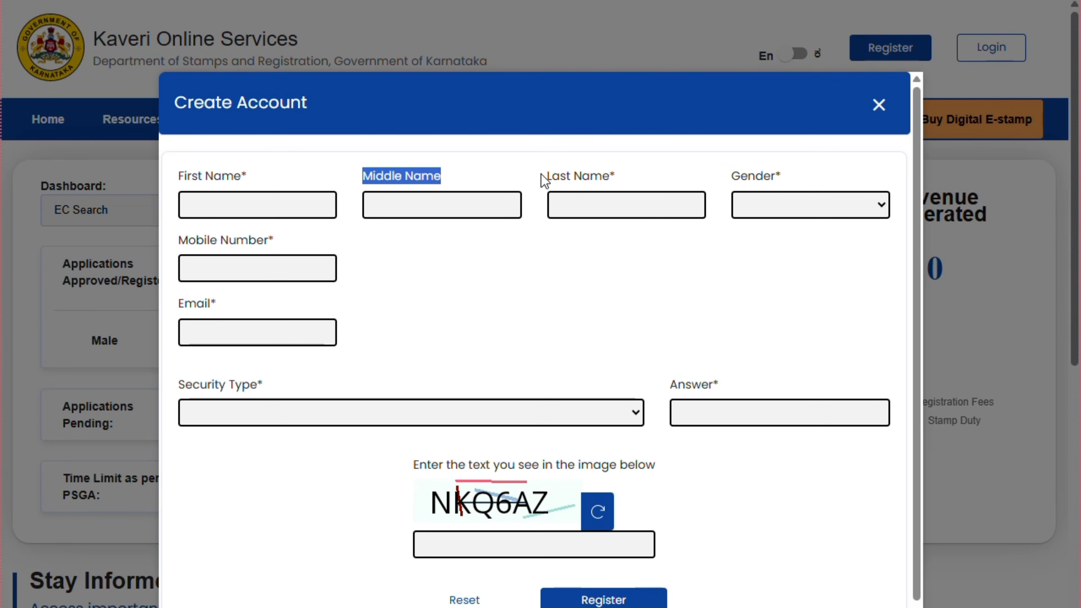
left_click_drag(543, 174, 625, 185)
left_click_drag(741, 176, 820, 185)
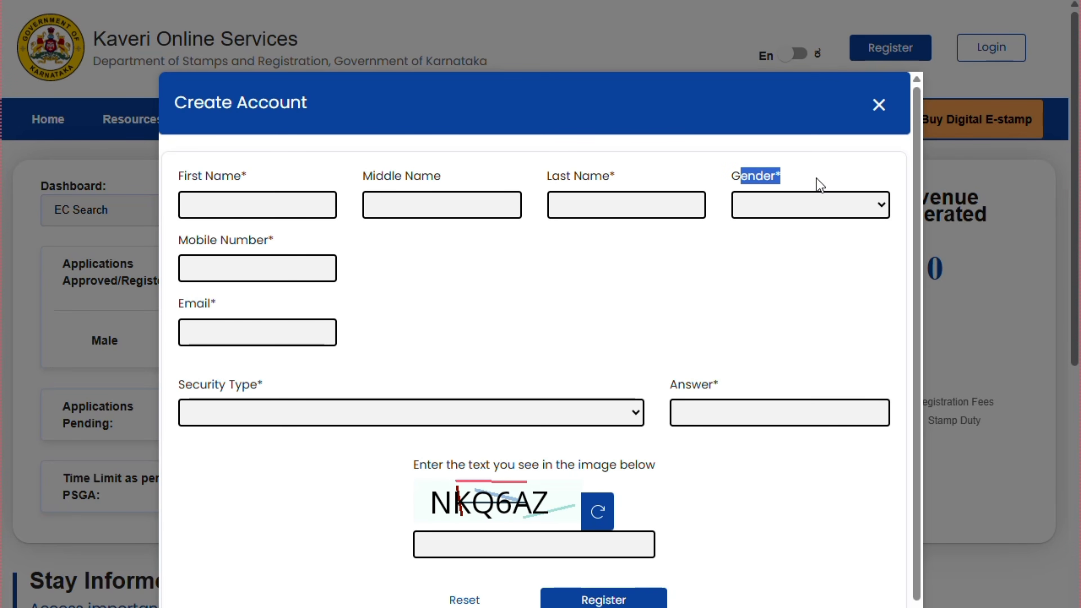
left_click_drag(187, 244, 320, 242)
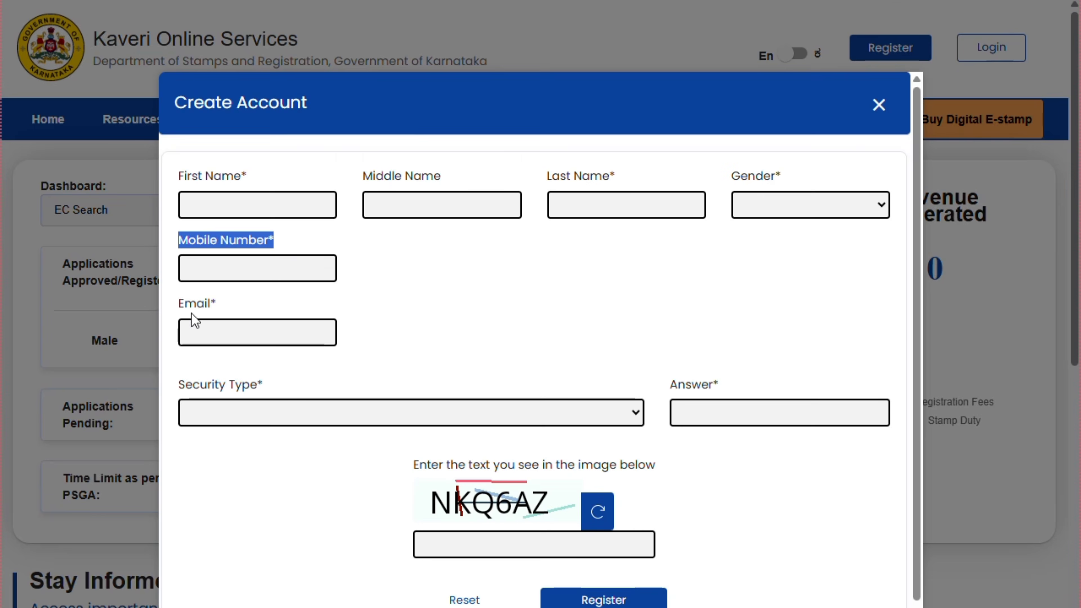
left_click_drag(179, 305, 226, 305)
left_click_drag(180, 386, 279, 385)
left_click(419, 355)
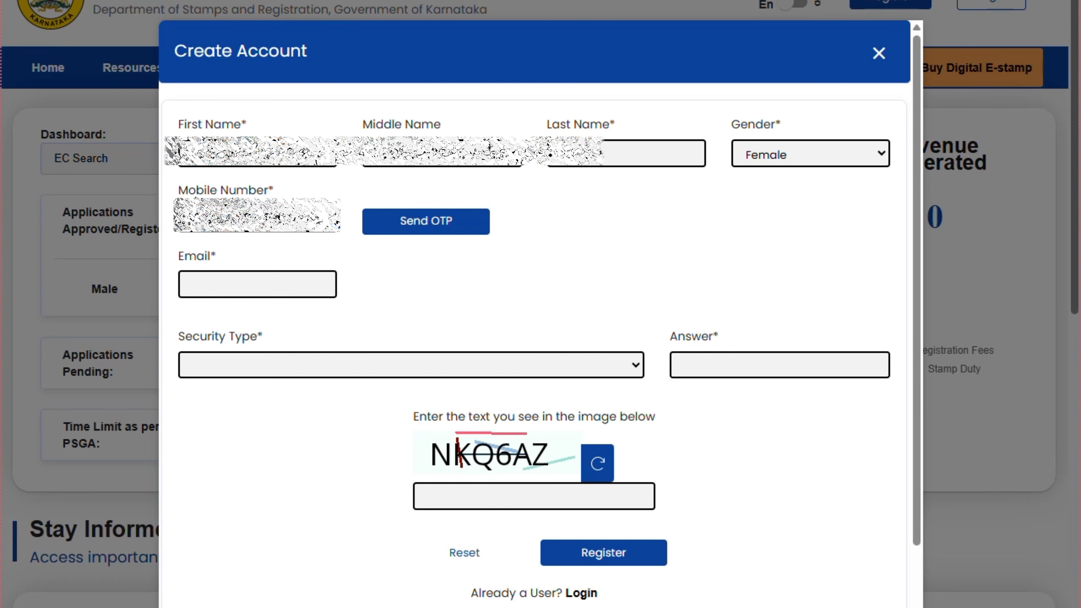
Verify the mobile number by sending an OTP and validating the received code
left_click_drag(180, 192, 282, 202)
left_click(420, 227)
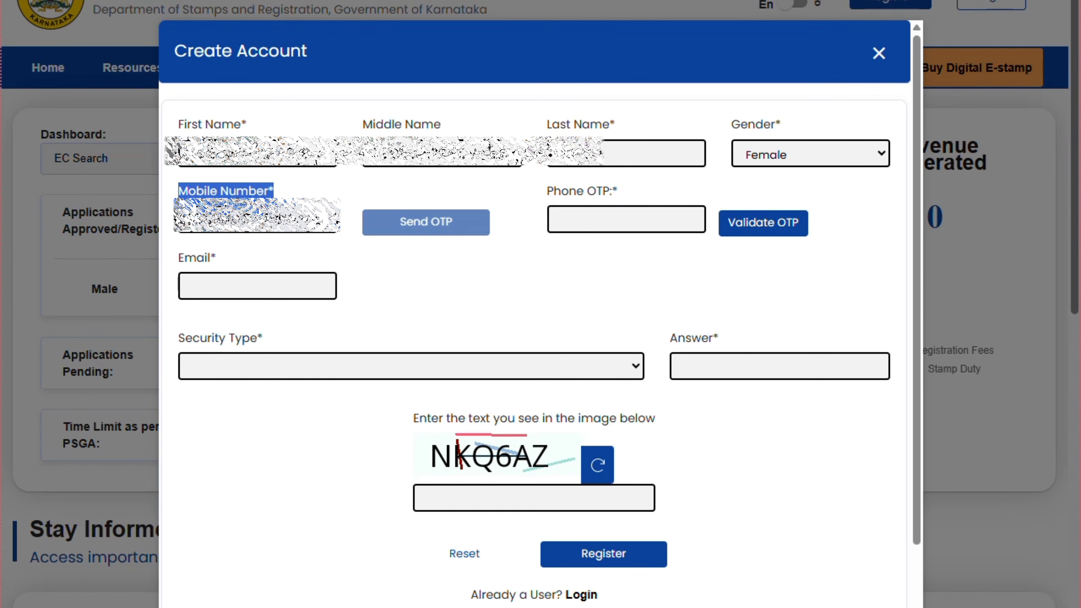
left_click(626, 220)
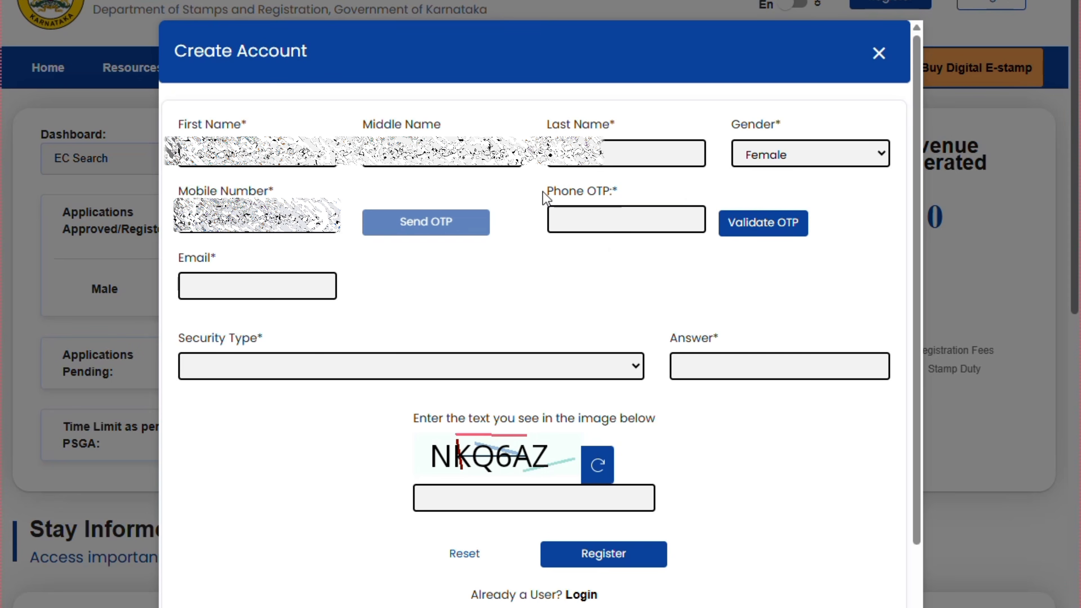
left_click_drag(547, 193, 676, 200)
left_click(641, 195)
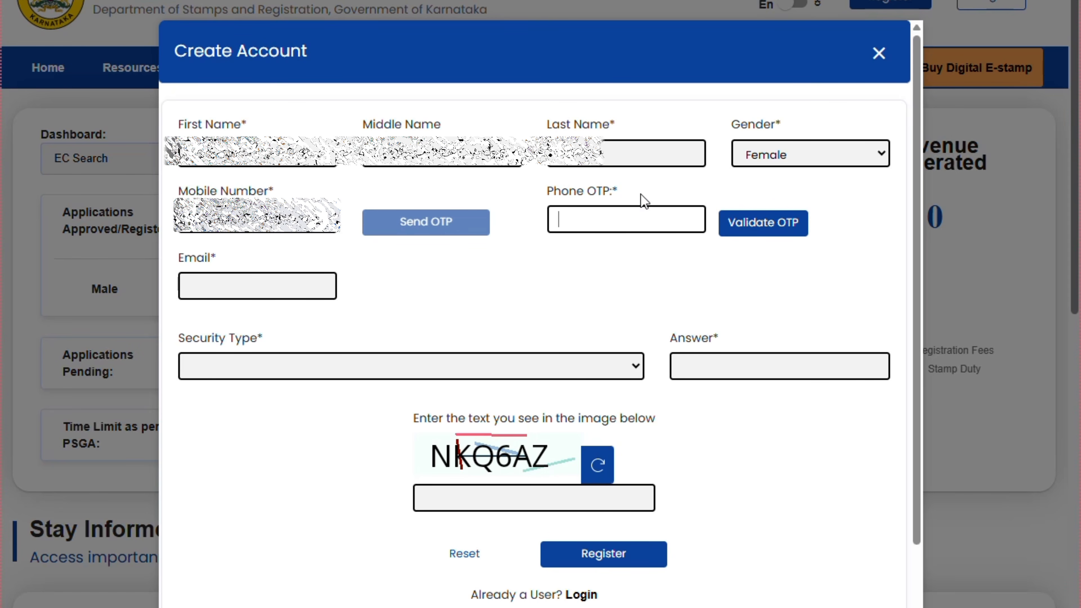
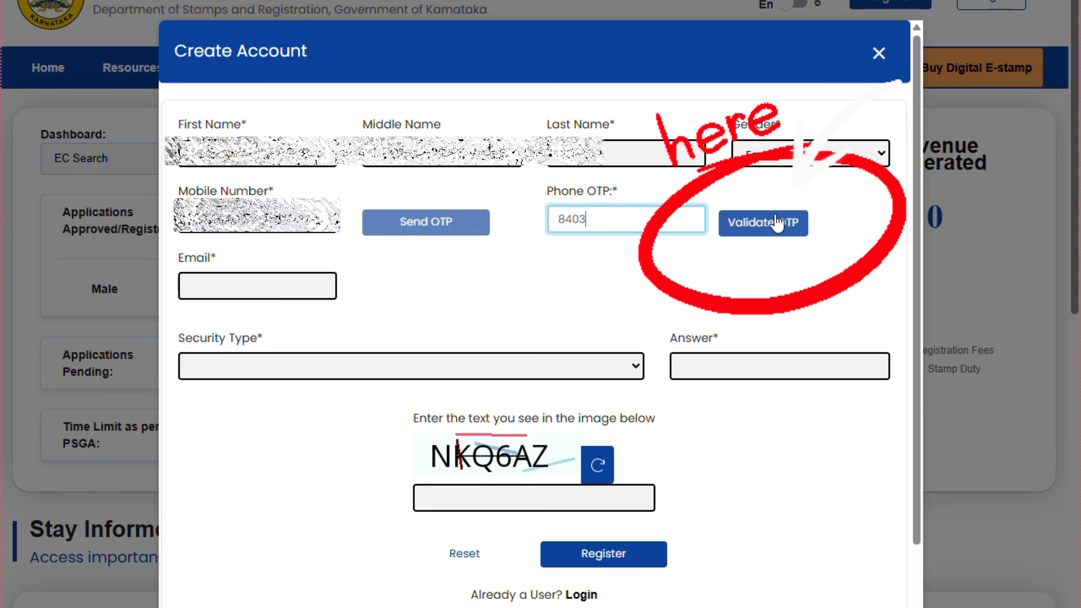
left_click(765, 226)
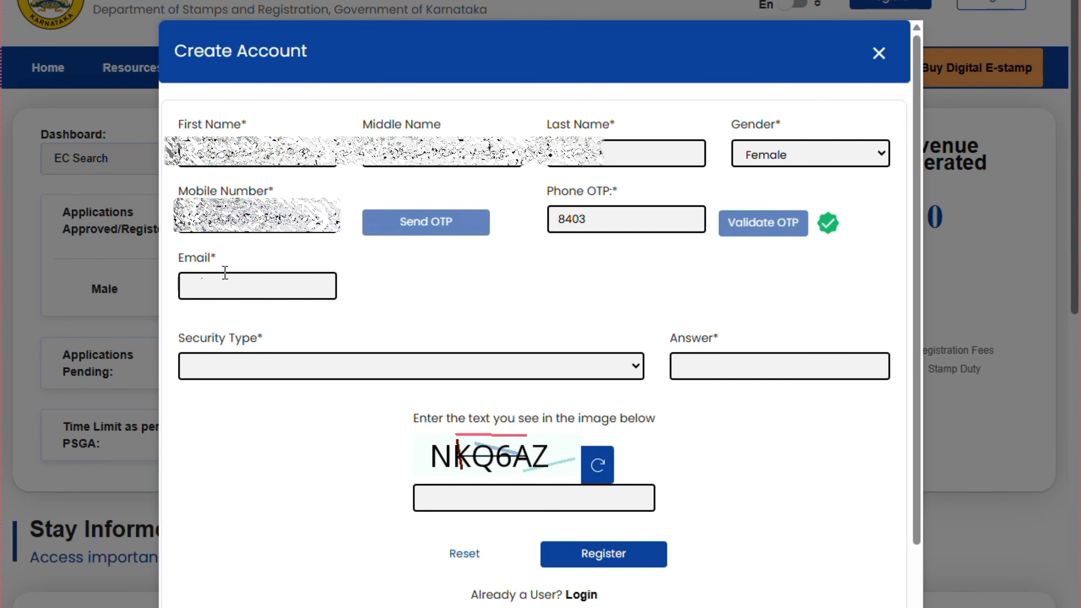
Enter the applicant's email address and request an email verification OTP
left_click_drag(177, 258, 213, 261)
left_click(213, 261)
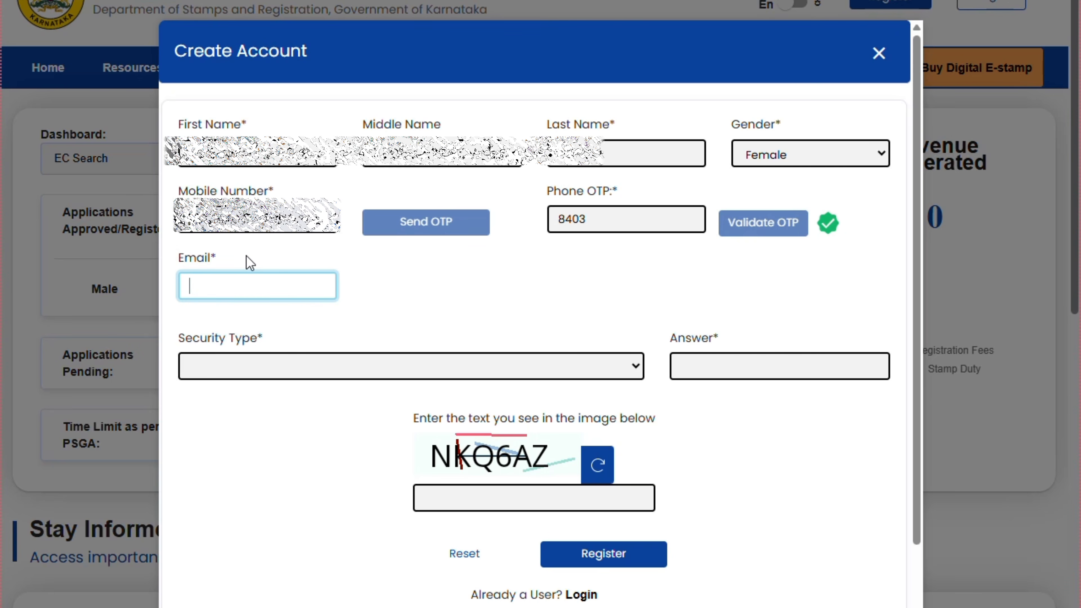
type("PUSH")
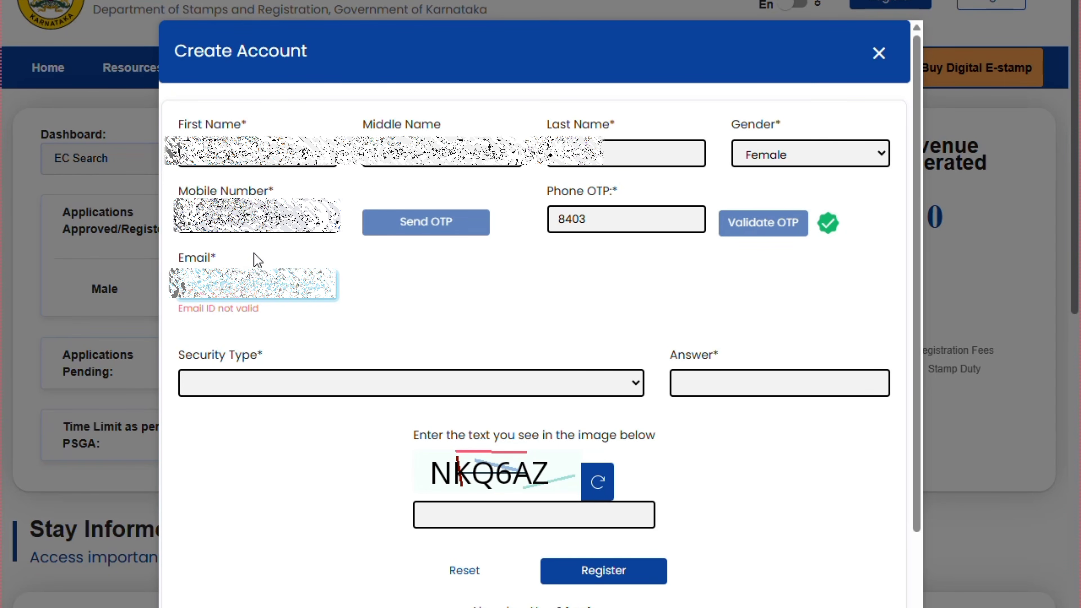
type("com")
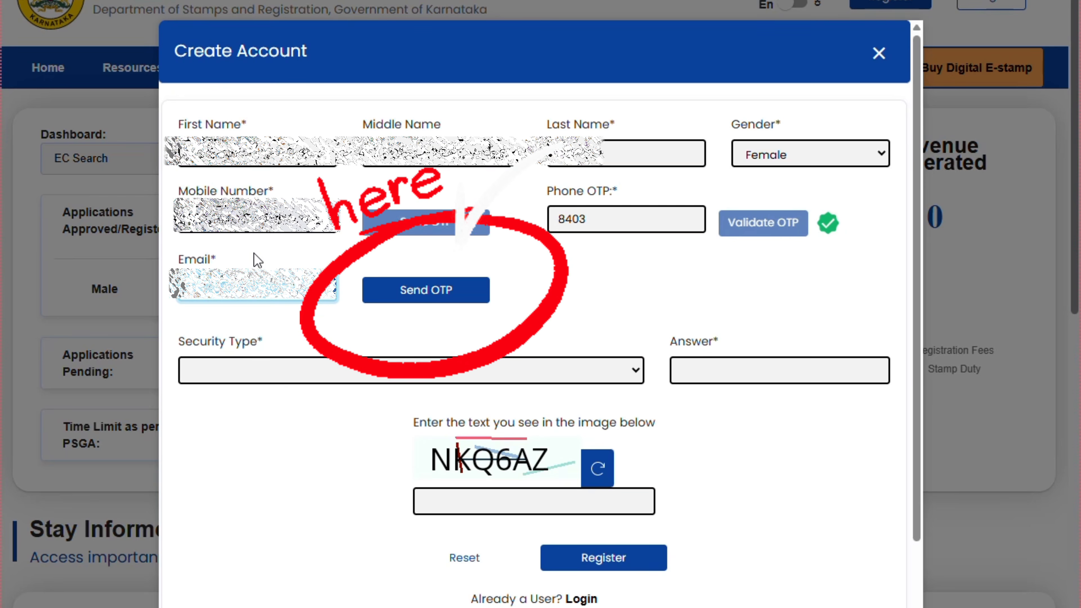
left_click(432, 289)
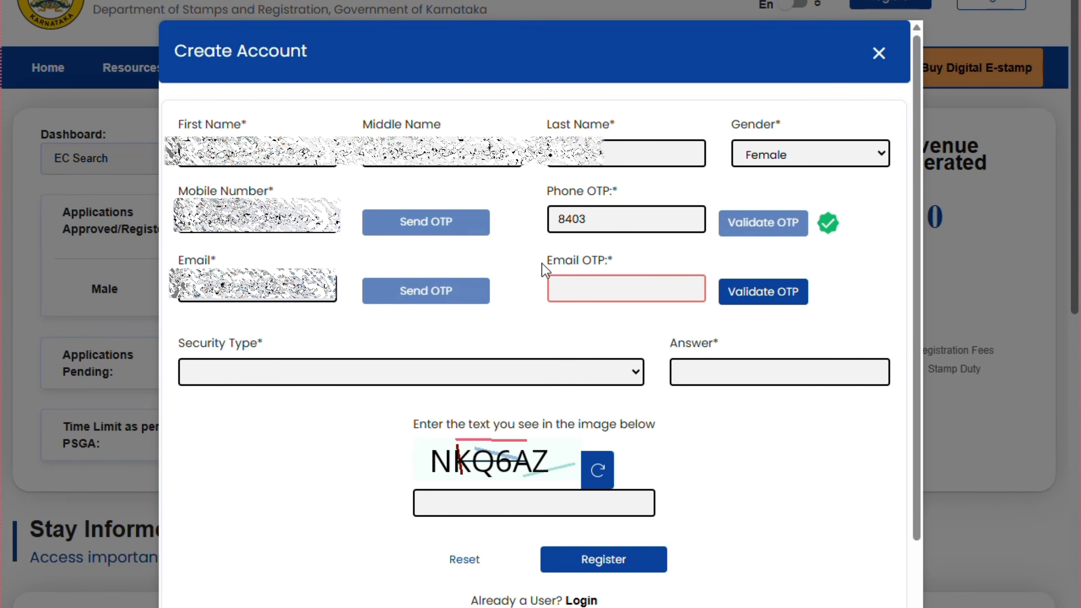
Enter the received email OTP and validate it
left_click_drag(545, 269, 660, 263)
left_click(660, 259)
left_click(597, 291)
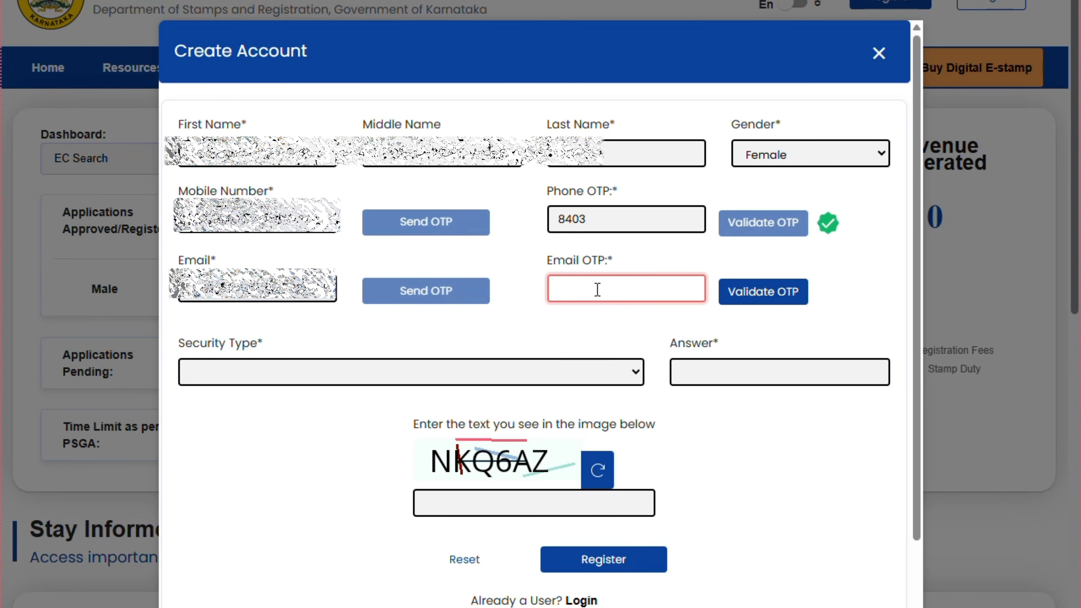
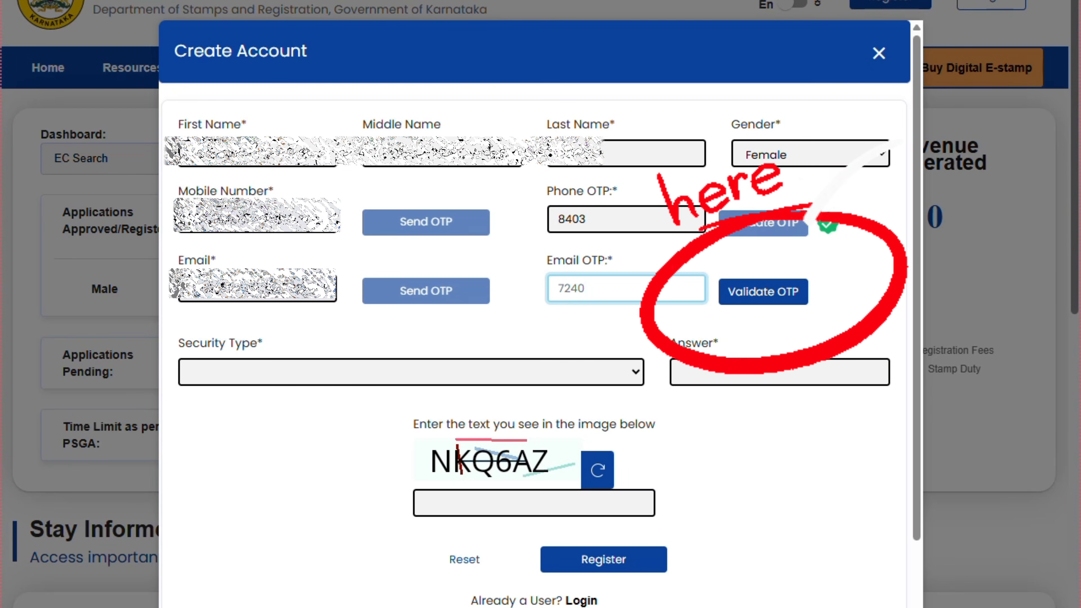
left_click(768, 299)
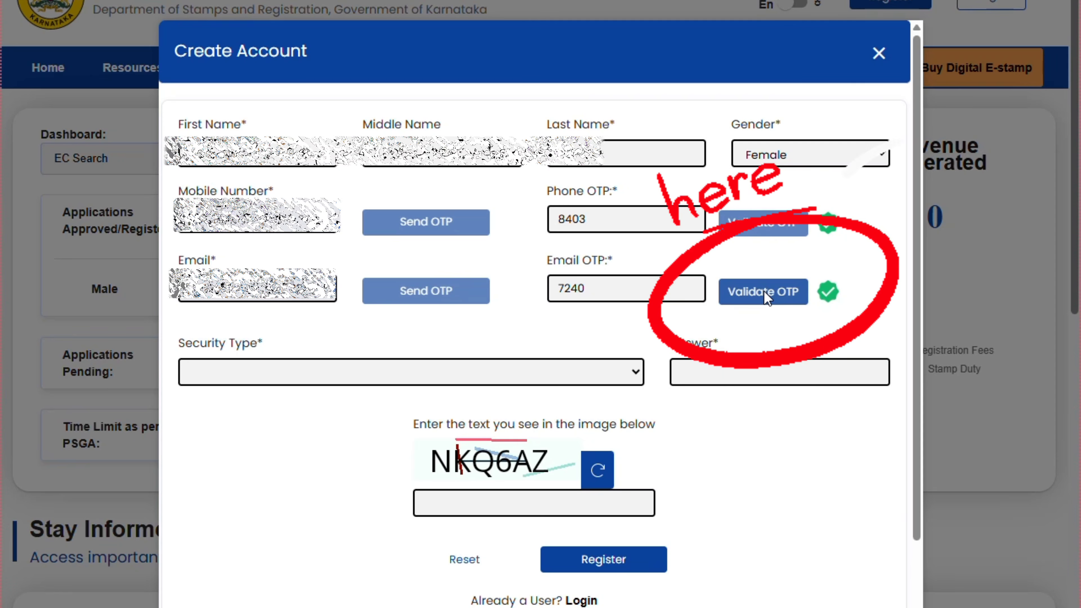
Choose the 'When is your date of birth?' security question and enter the date of birth as the answer
left_click_drag(182, 350, 296, 346)
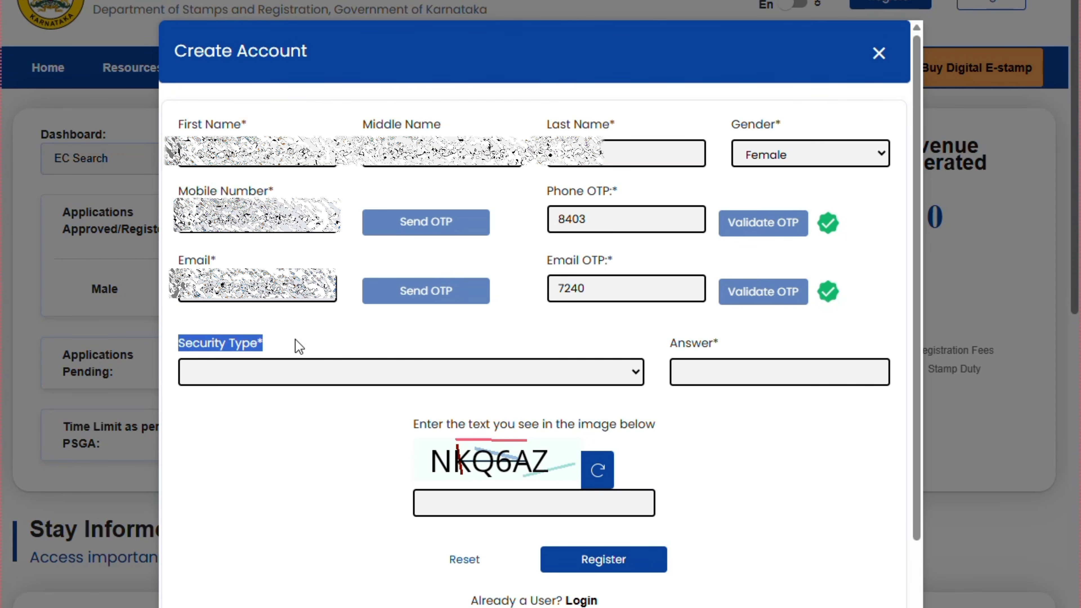
left_click(310, 343)
left_click(289, 376)
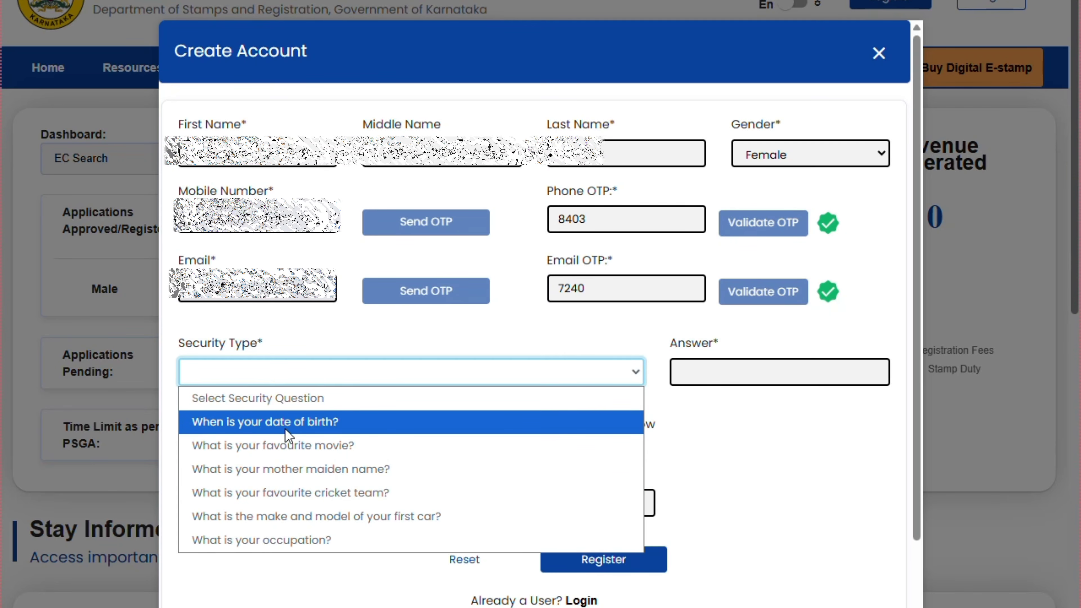
left_click(334, 422)
left_click(704, 371)
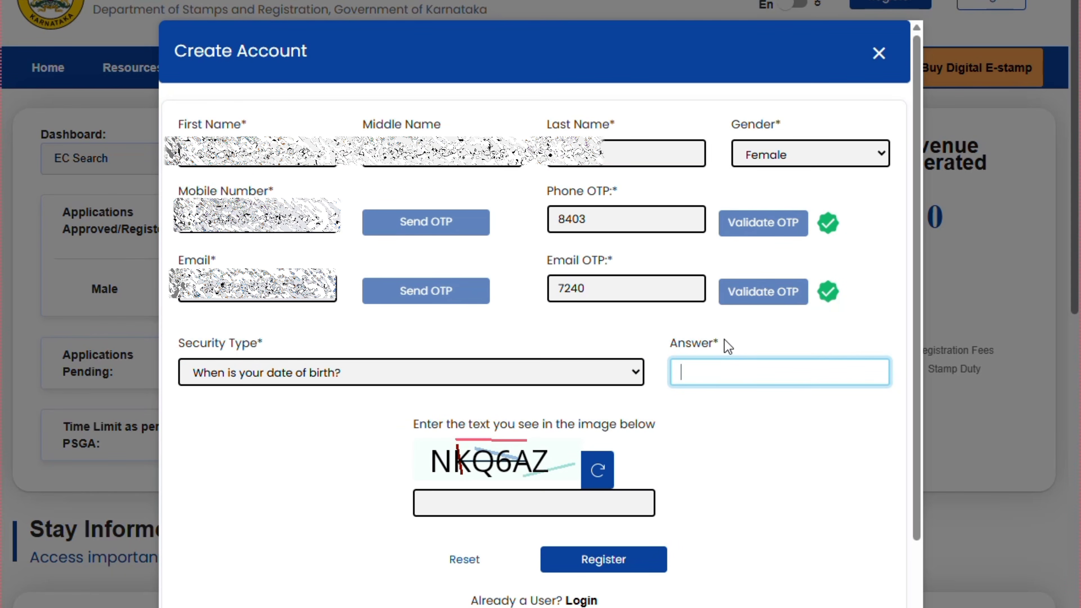
Fill in the captcha and submit the account registration
left_click(506, 509)
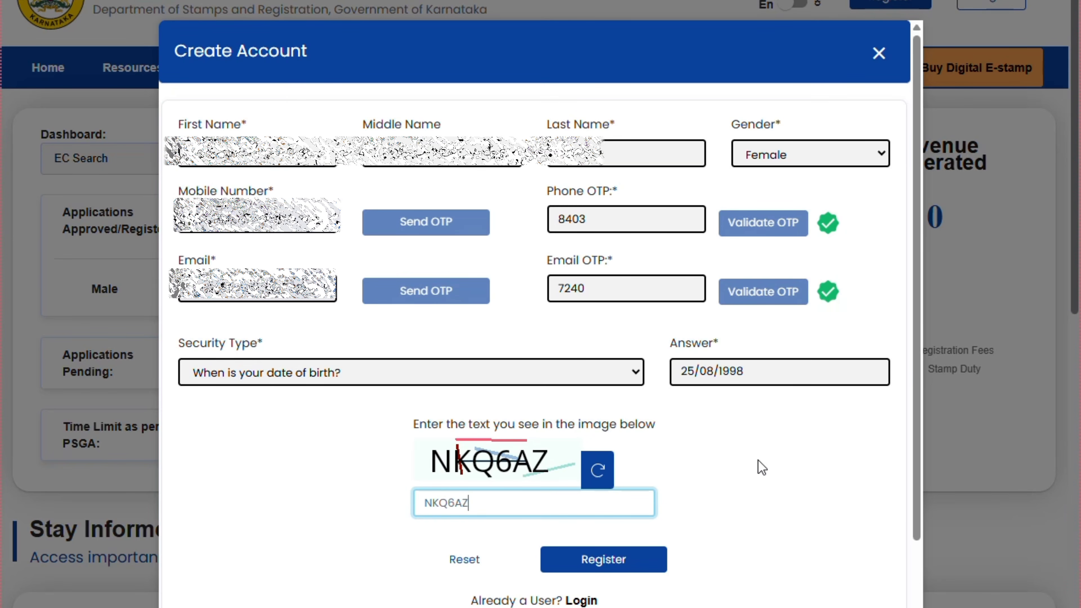
left_click(601, 565)
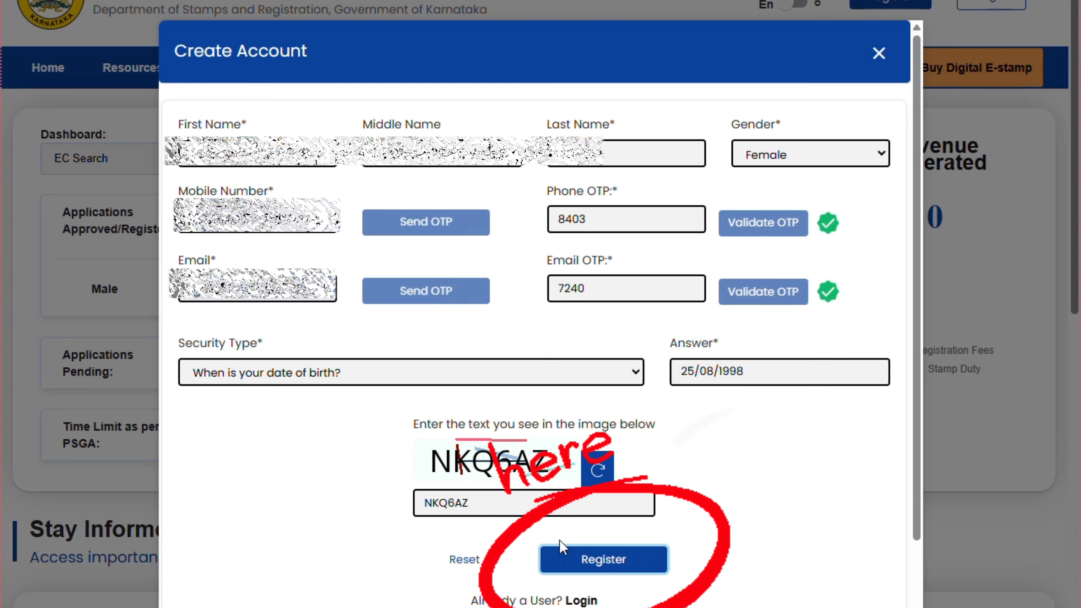
left_click(589, 567)
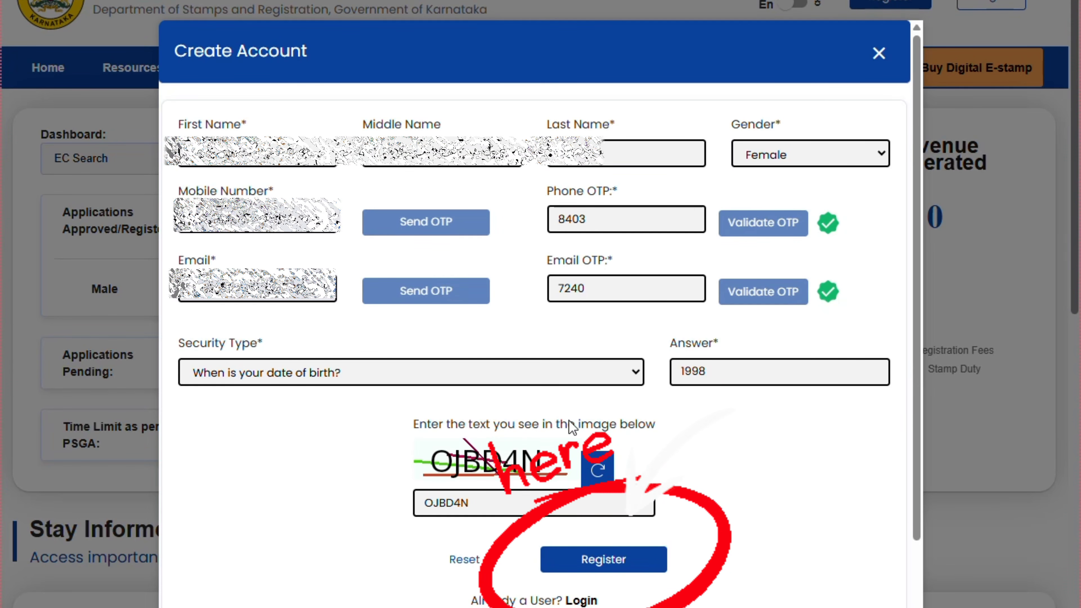
left_click(612, 562)
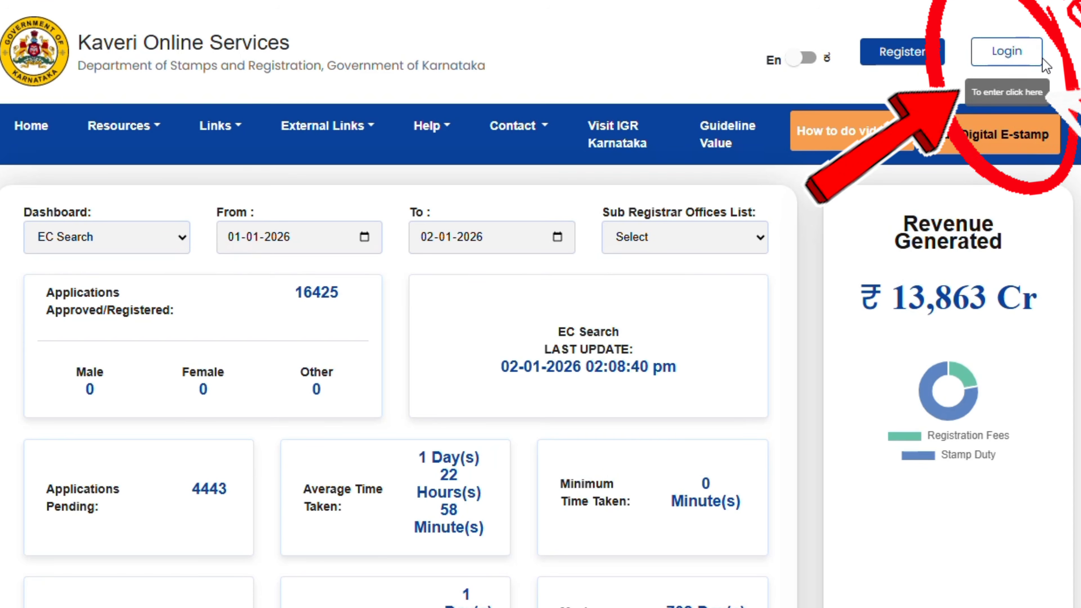
Log in as the applicant with username, password and the captcha text
left_click(1021, 53)
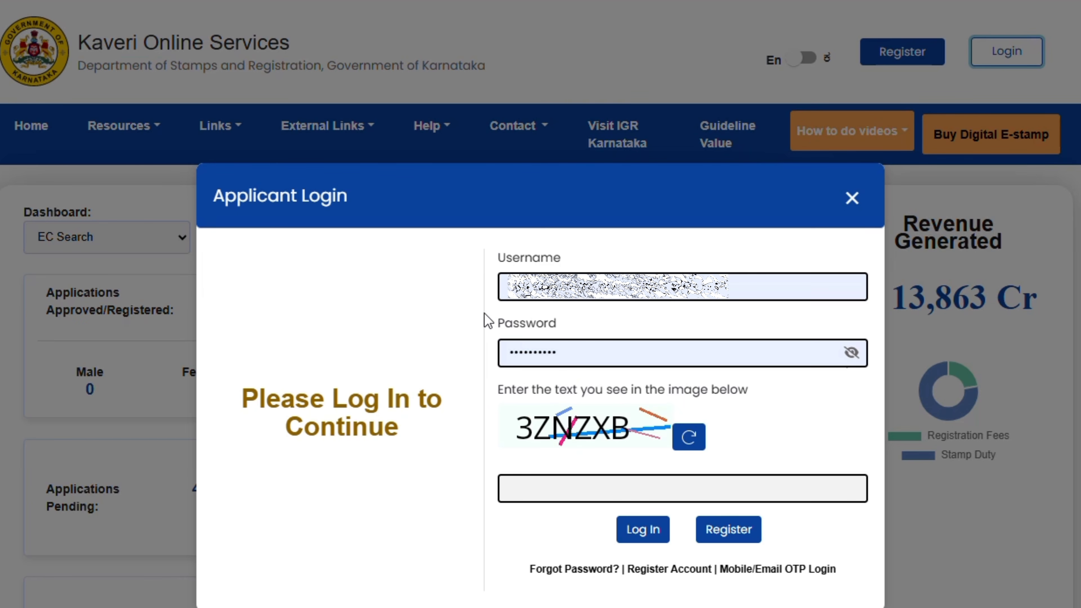
left_click_drag(499, 262, 571, 261)
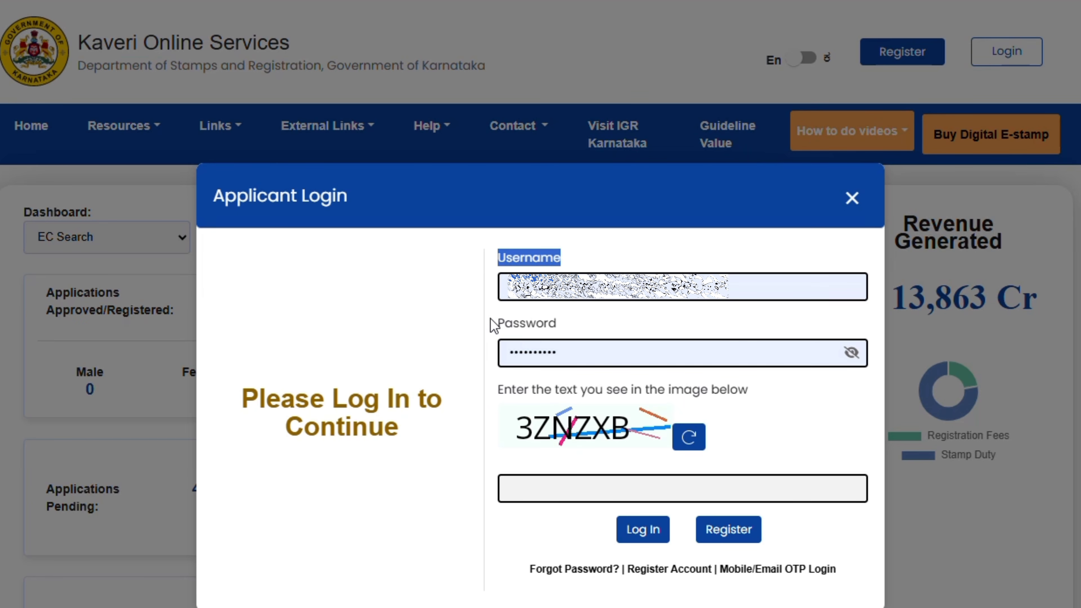
left_click_drag(486, 316, 587, 327)
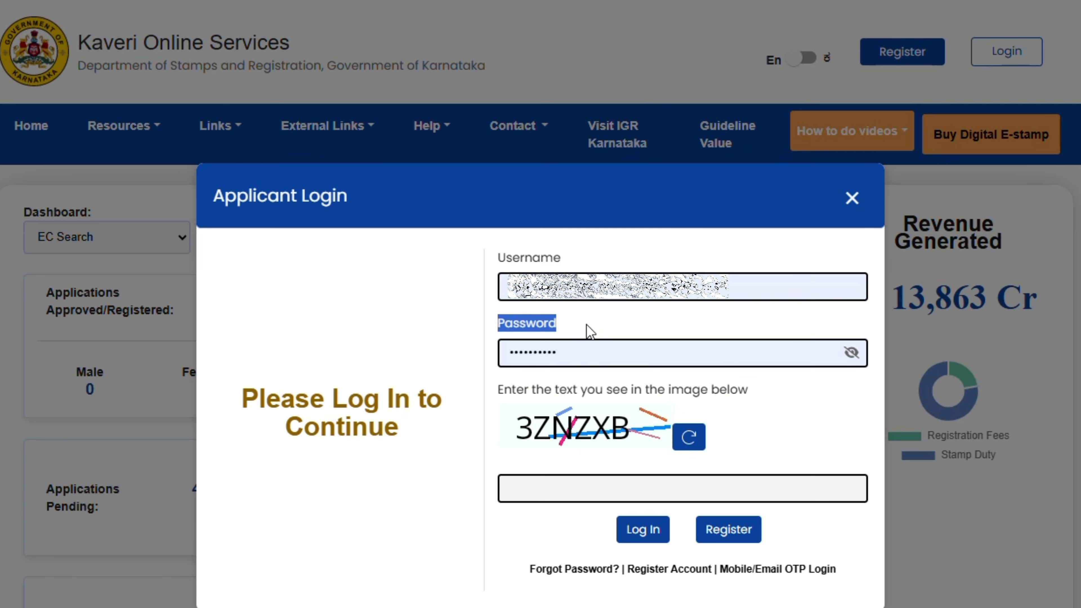
left_click(529, 486)
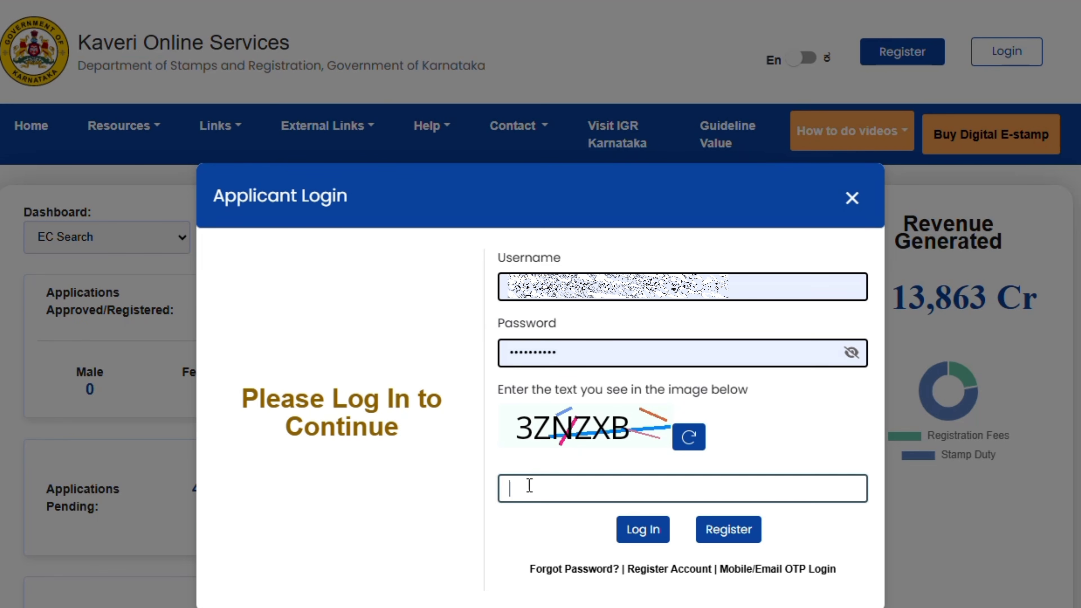
type("3Z")
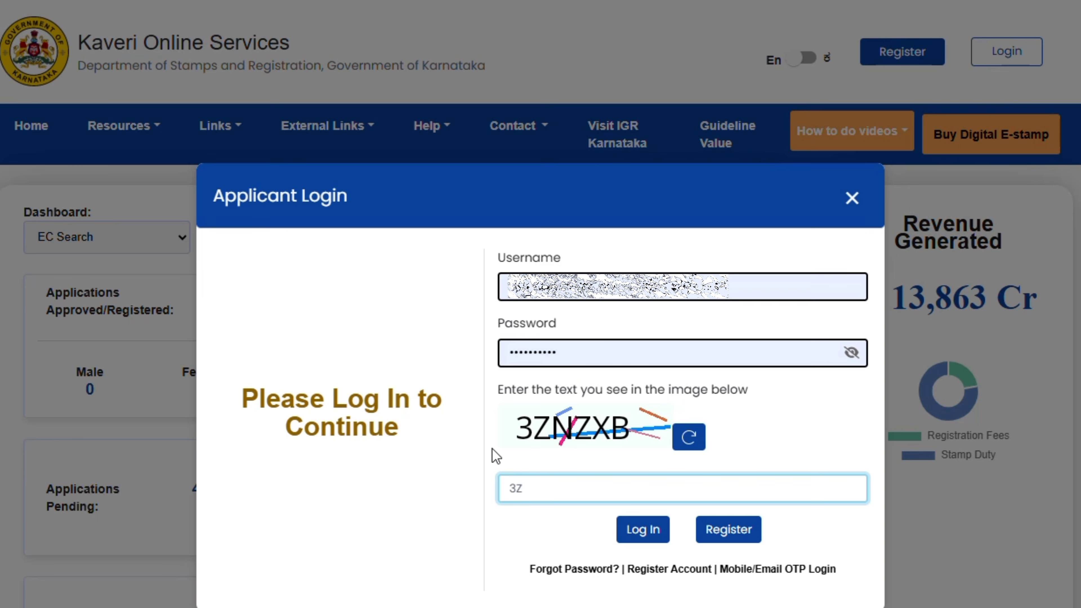
type("NZXB")
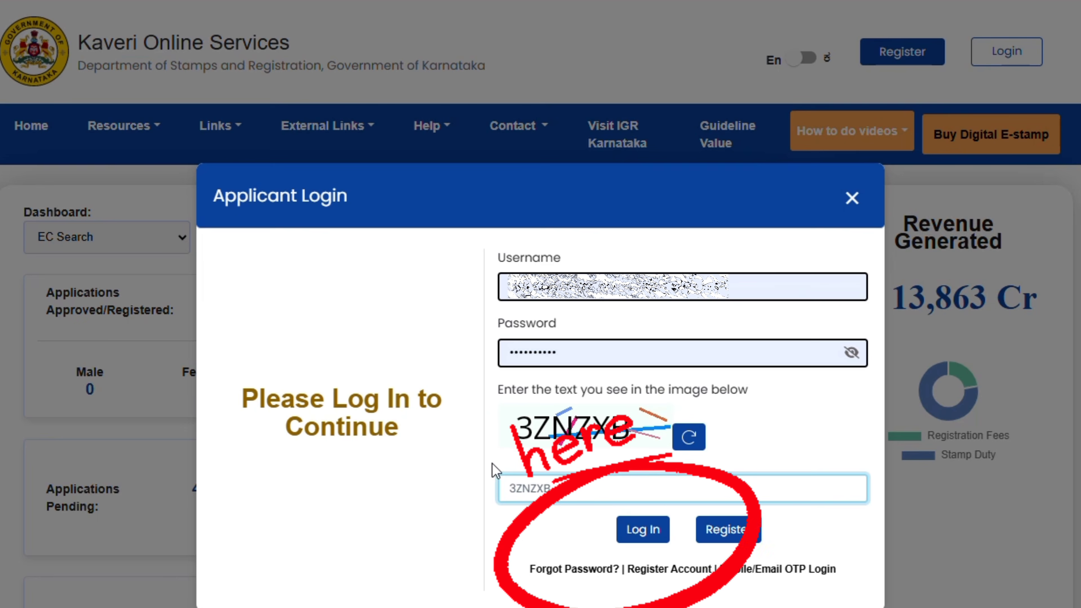
left_click(643, 531)
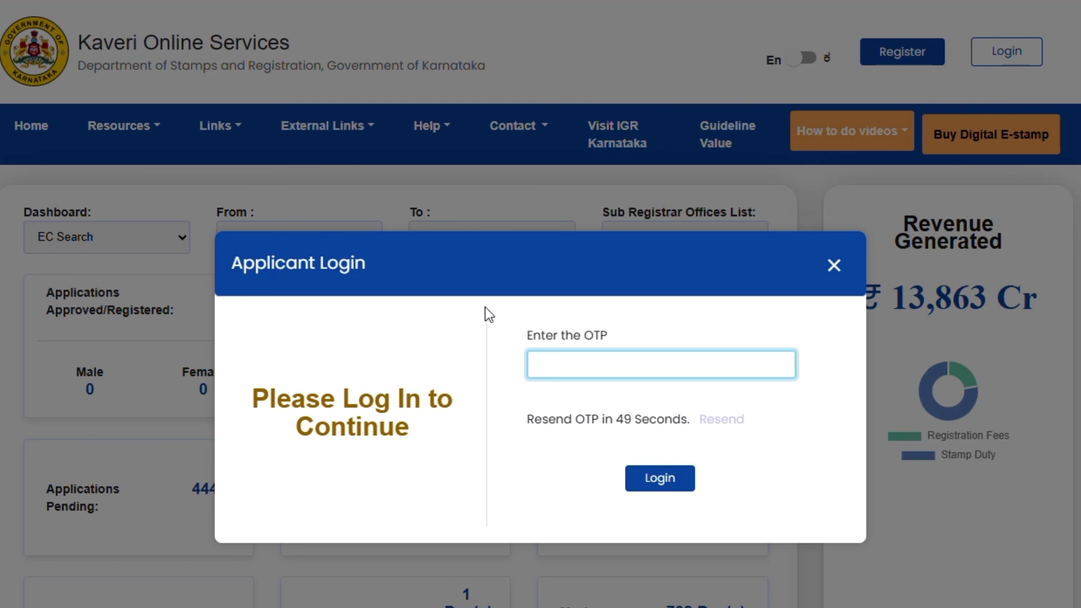
Enter the login OTP to reach the dashboard, then review its application categories
left_click(669, 482)
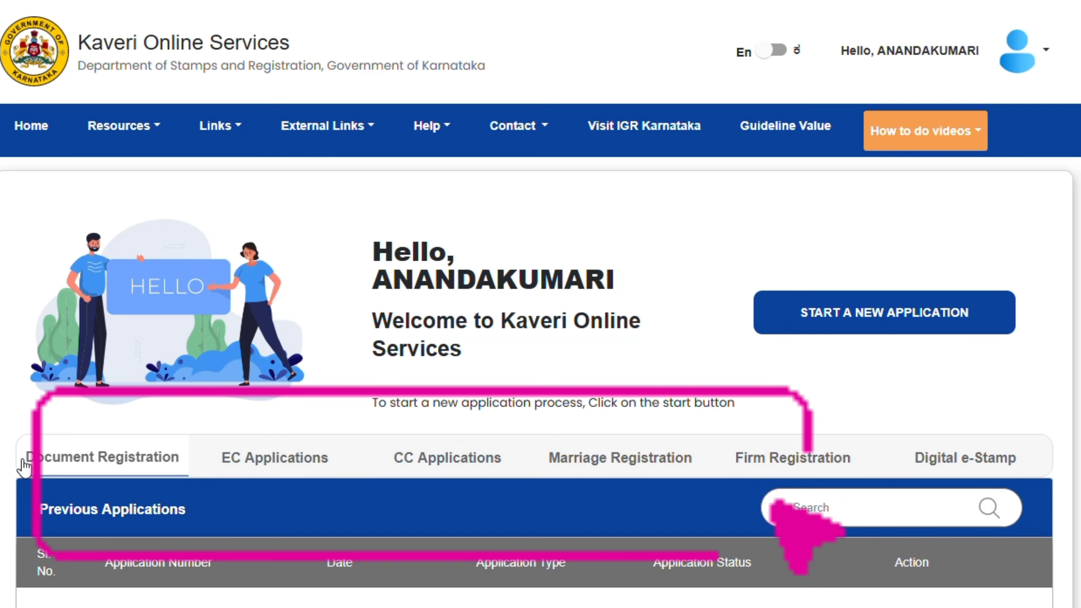
left_click_drag(21, 465, 332, 466)
left_click_drag(403, 468, 1025, 469)
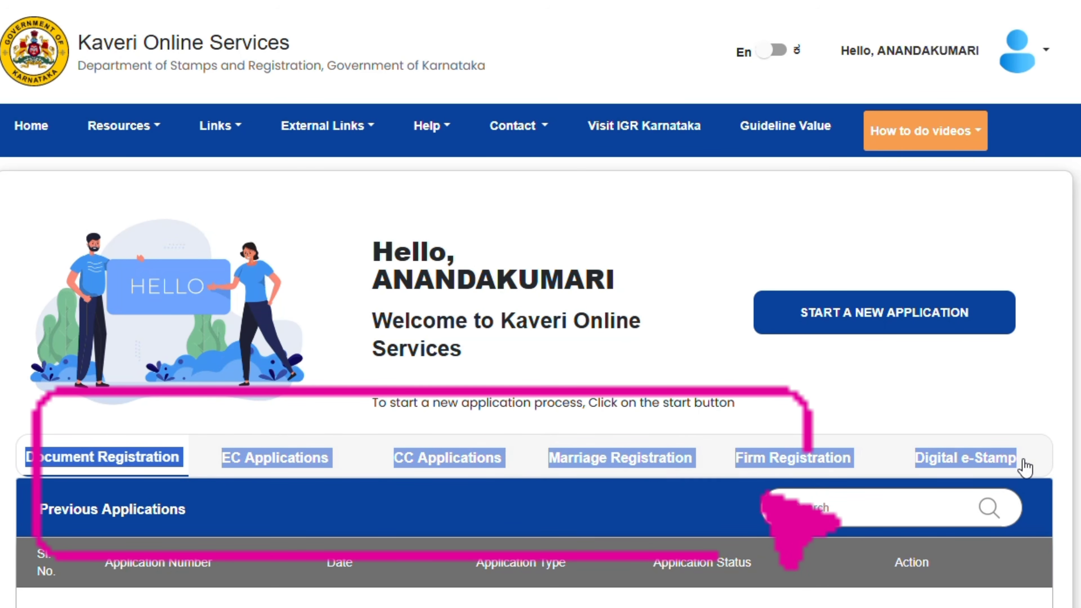
left_click(1025, 391)
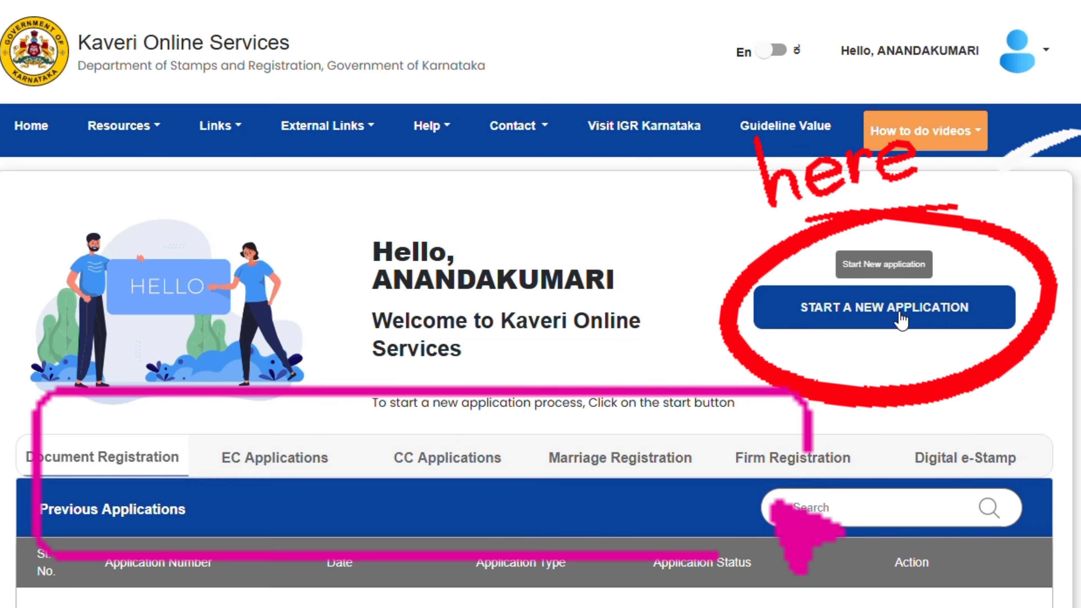
Start a new application under Marriage Registration, choosing Hindu Marriage
left_click(856, 315)
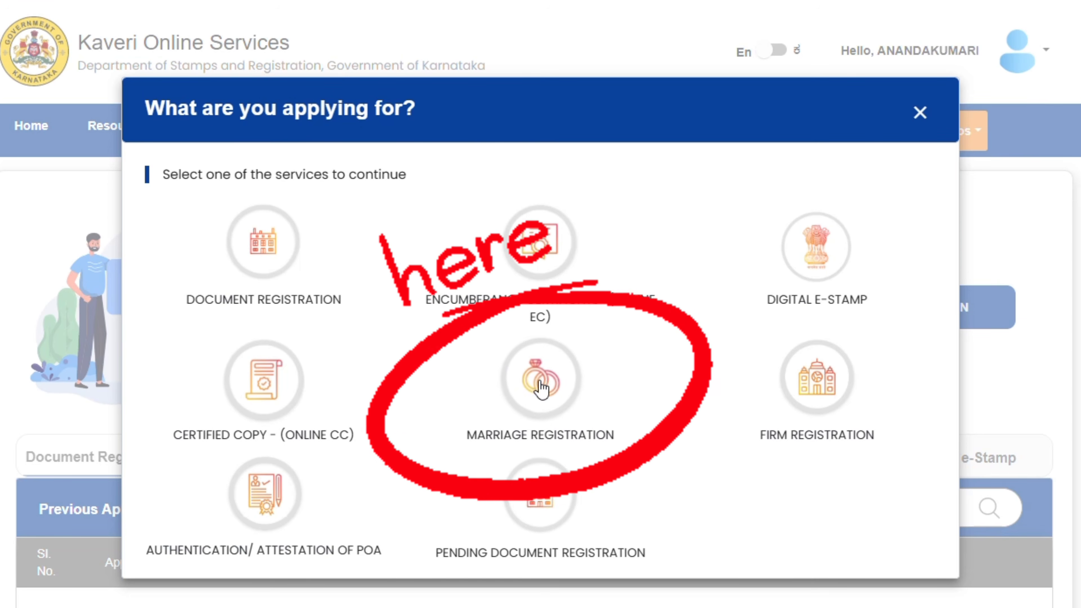
left_click(540, 380)
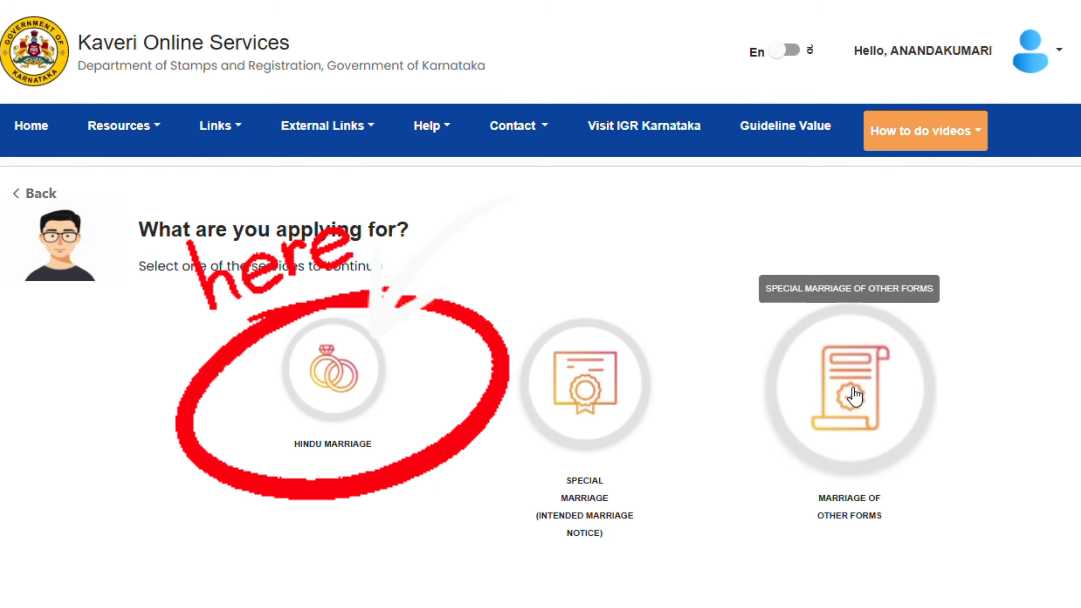
left_click(339, 383)
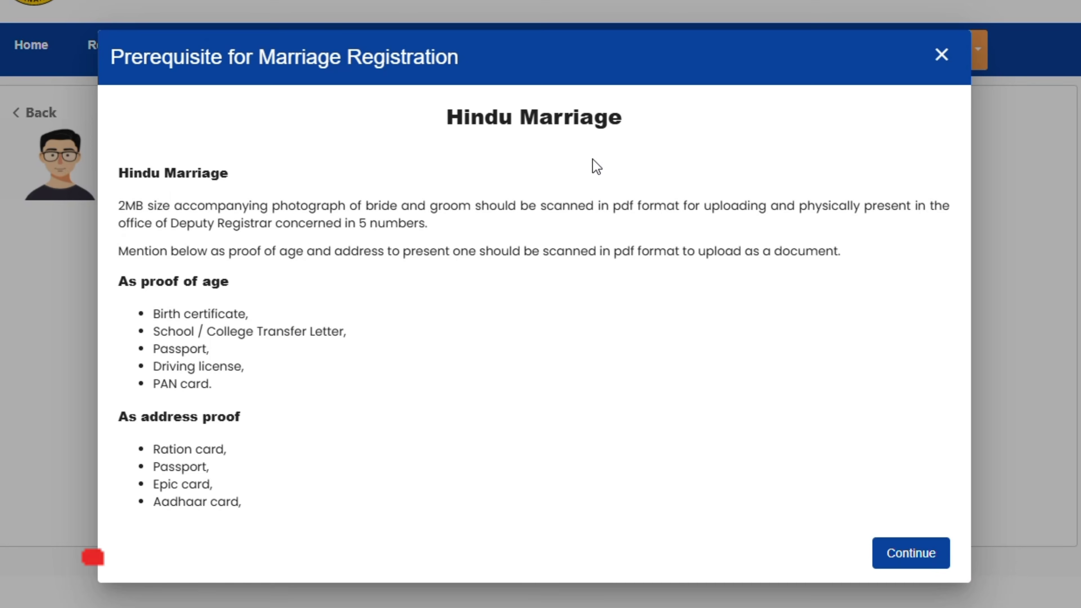
Accept the photo and document prerequisites and choose the online Hindu Marriage process
mouse_move(114, 174)
left_mouse_down()
mouse_move(250, 209)
mouse_move(338, 495)
mouse_move(560, 454)
left_mouse_up()
left_click(879, 550)
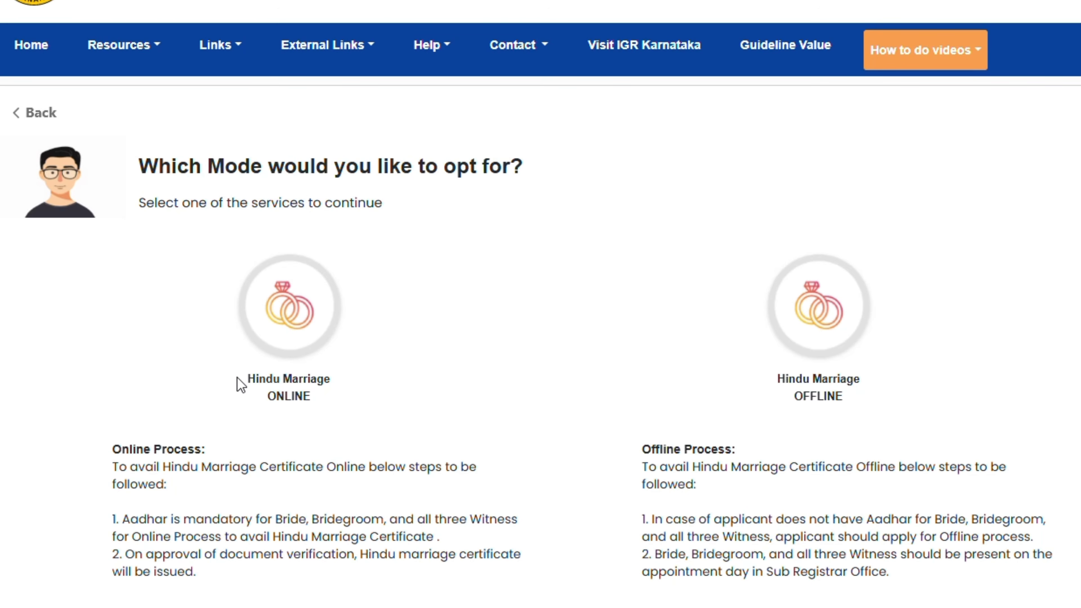
left_click(547, 361)
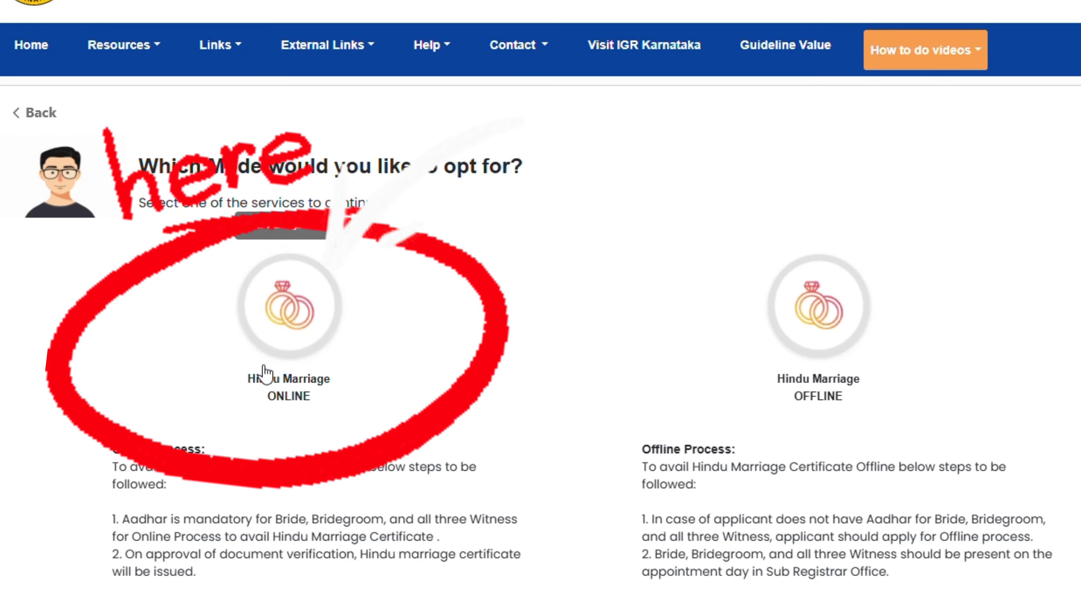
left_click(314, 319)
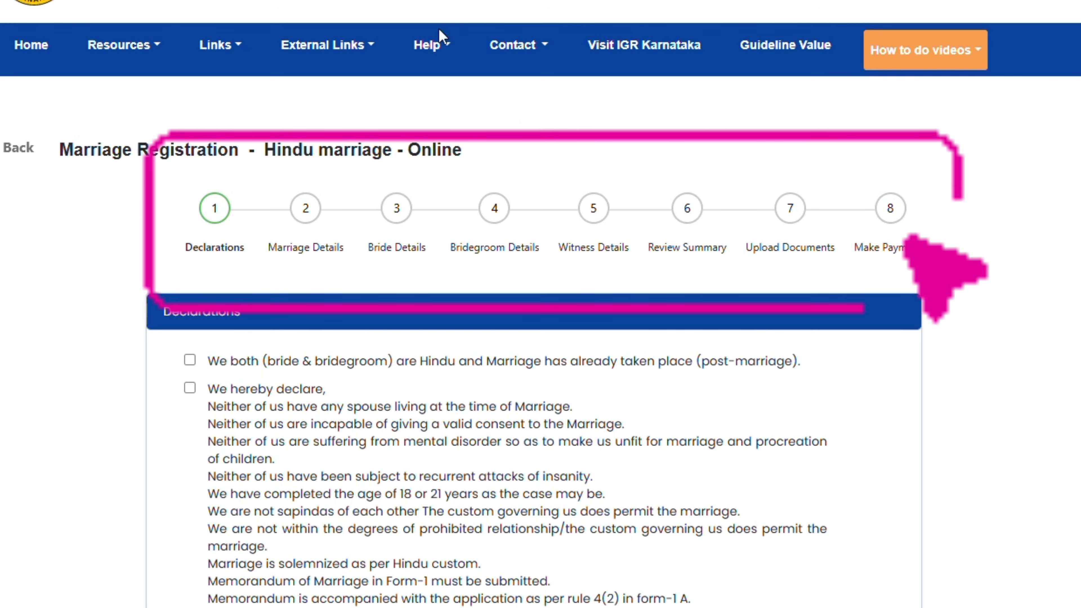
Review the eight application steps, tick the declaration and continue to Marriage Details
left_click_drag(156, 184, 987, 188)
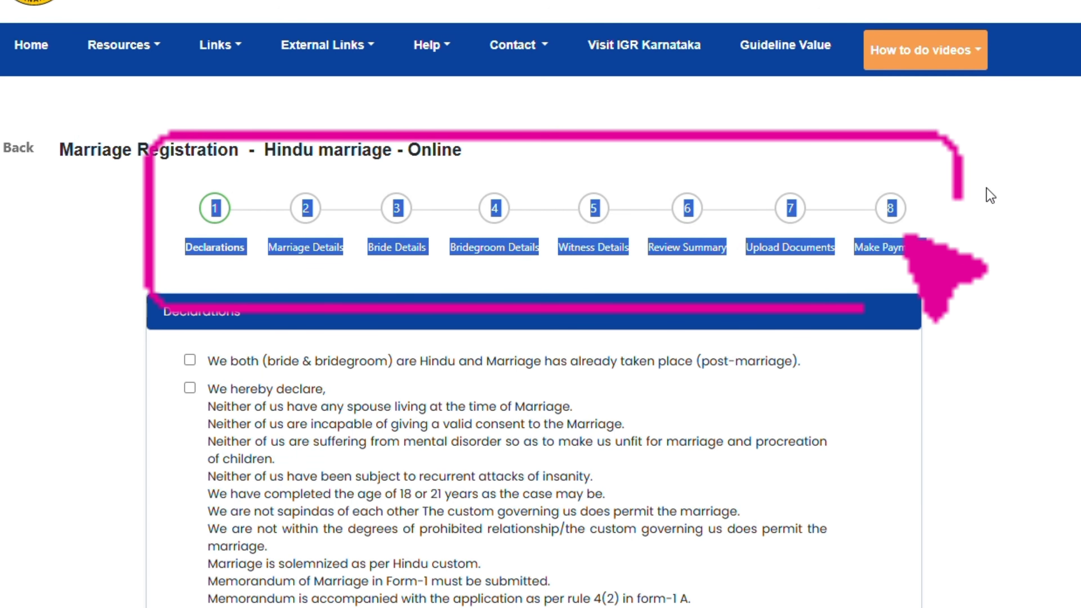
left_click(962, 183)
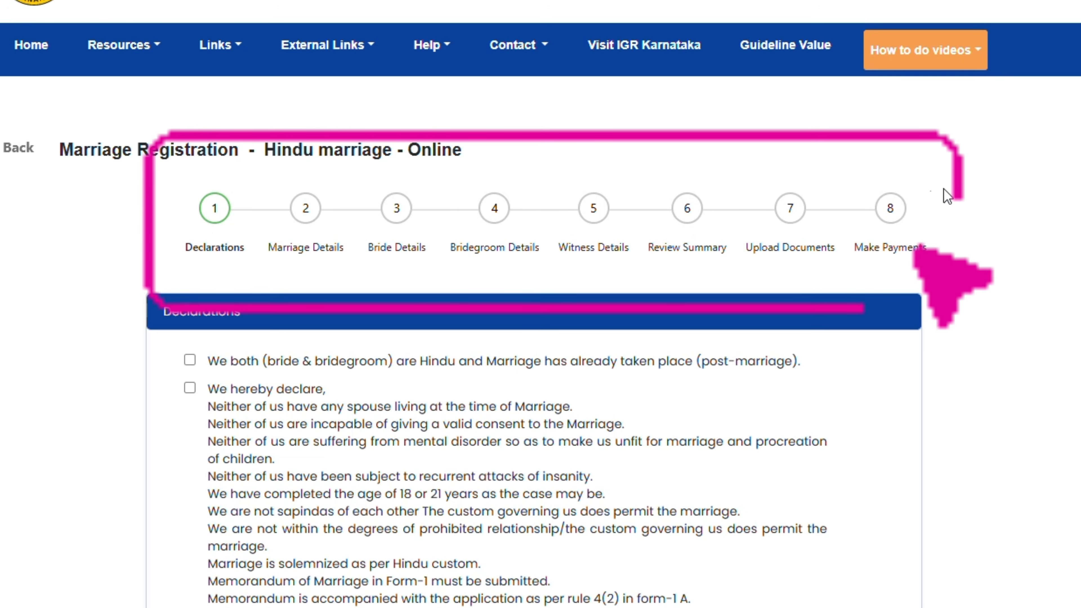
left_click_drag(57, 148, 661, 141)
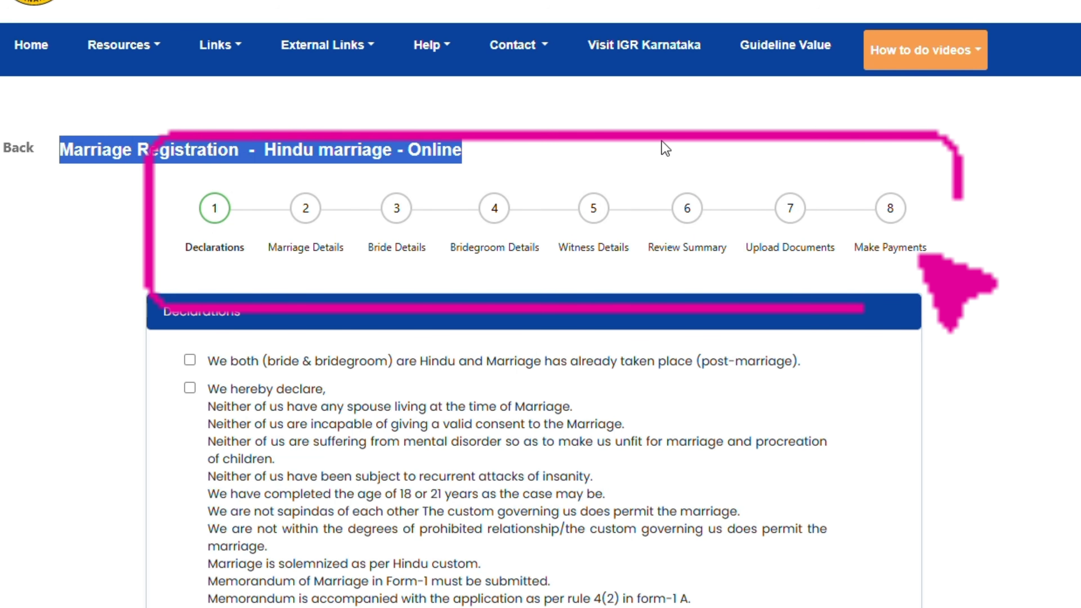
left_click(662, 141)
left_click_drag(190, 204, 956, 236)
scroll(964, 251, "down", 4)
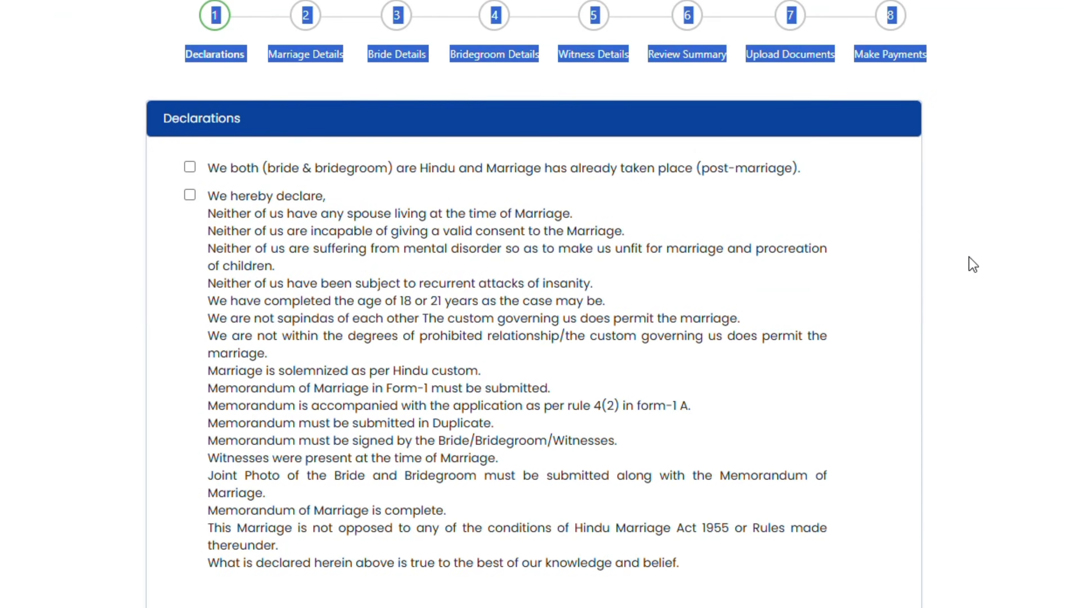
left_click(969, 257)
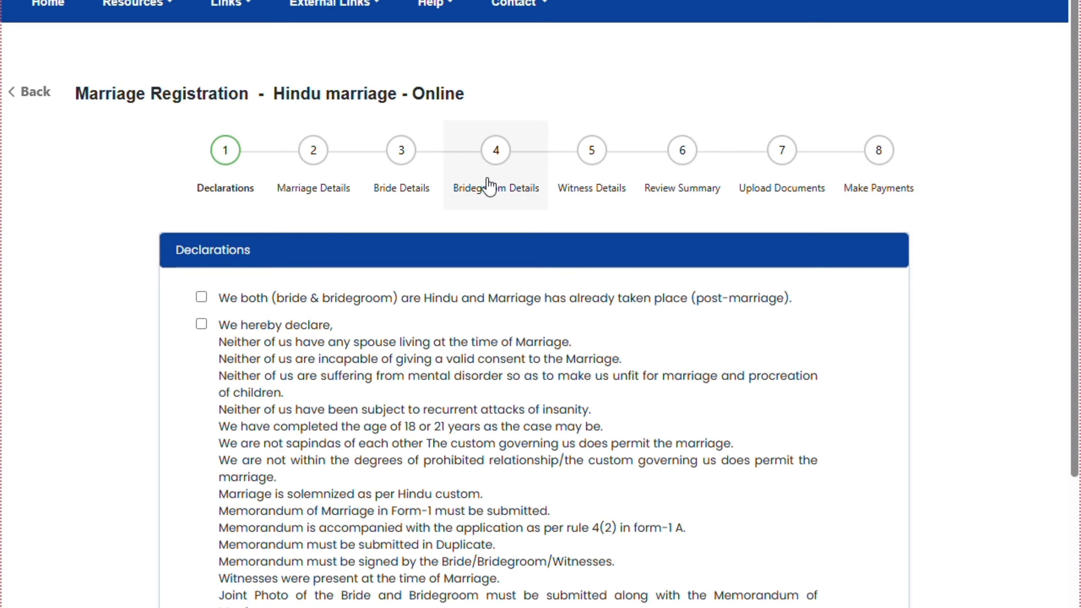
scroll(485, 188, "down", 1)
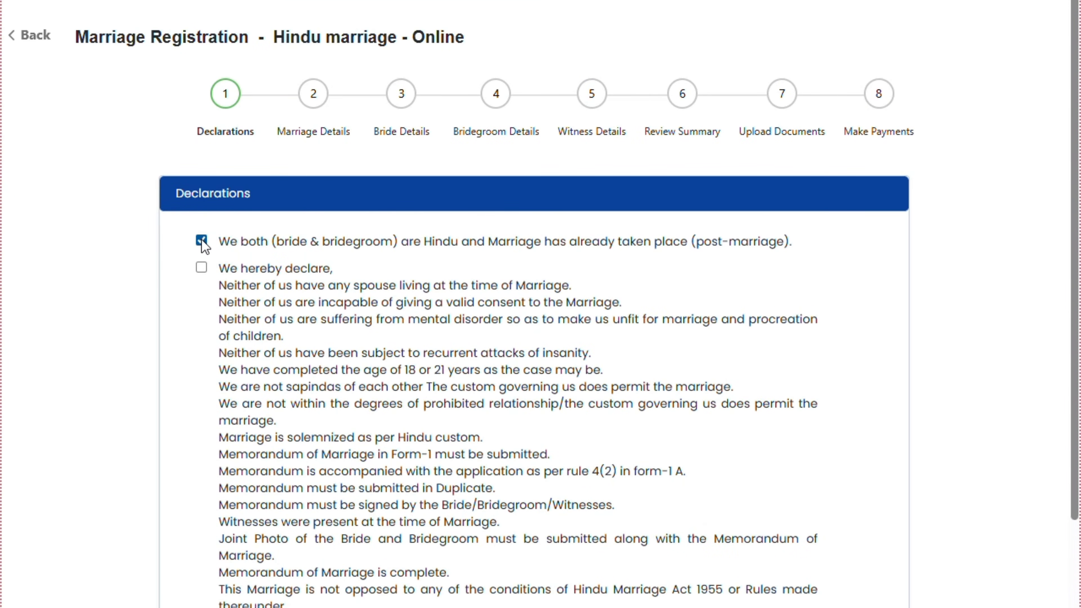
scroll(202, 243, "down", 1)
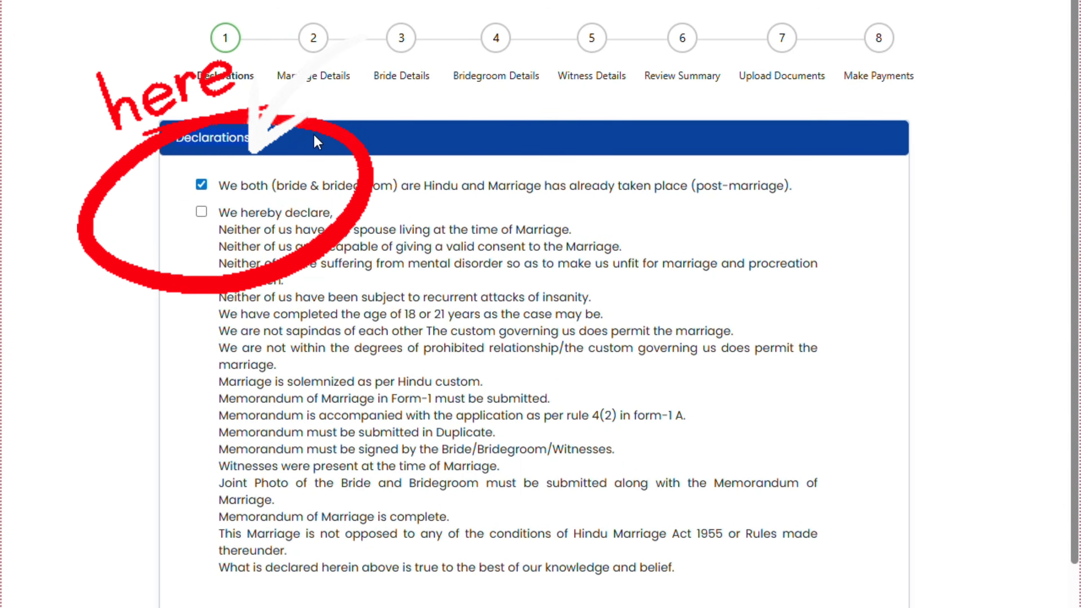
left_click(201, 212)
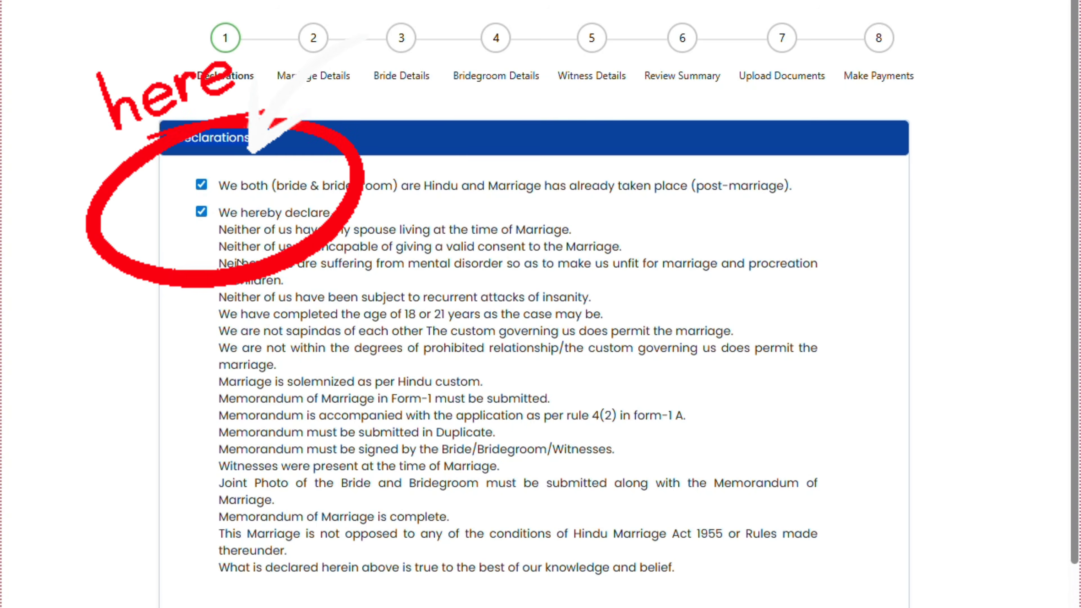
scroll(251, 267, "down", 1)
left_click(540, 576)
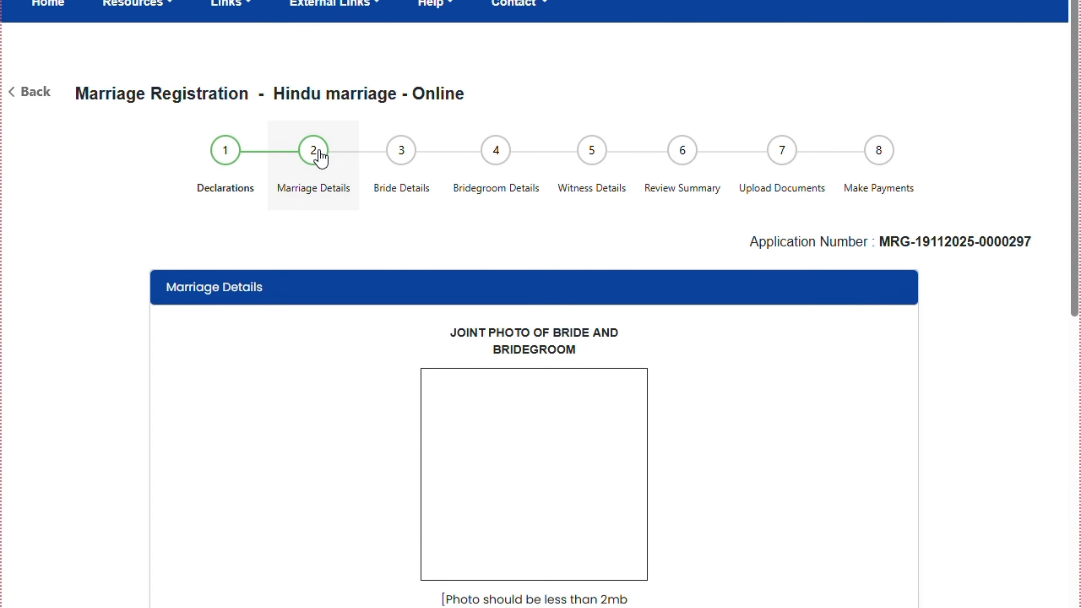
scroll(551, 241, "down", 3)
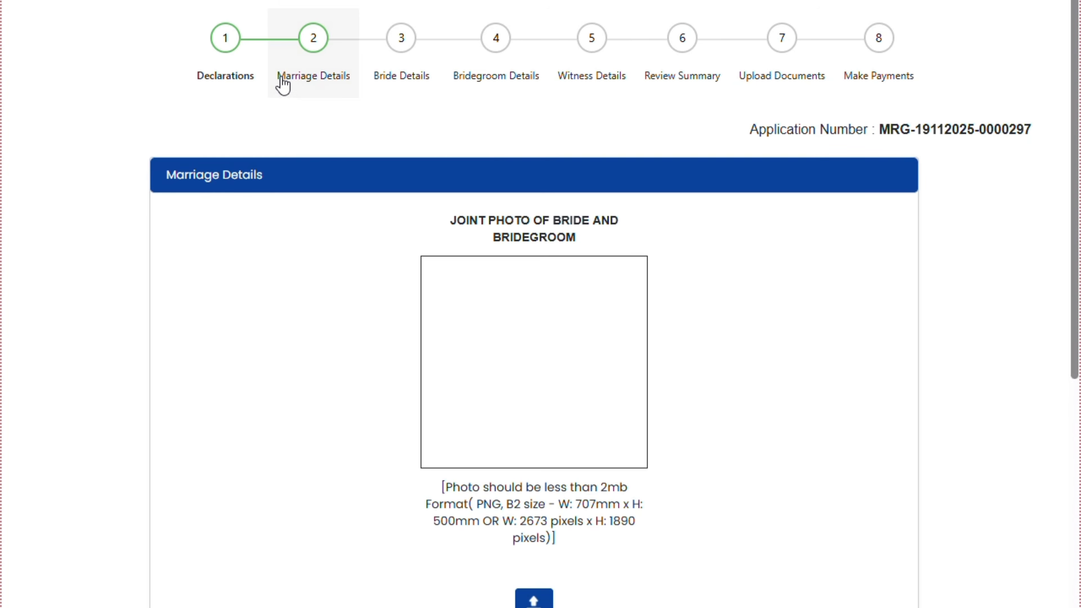
left_click_drag(281, 78, 376, 81)
left_click(380, 103)
scroll(508, 160, "down", 5)
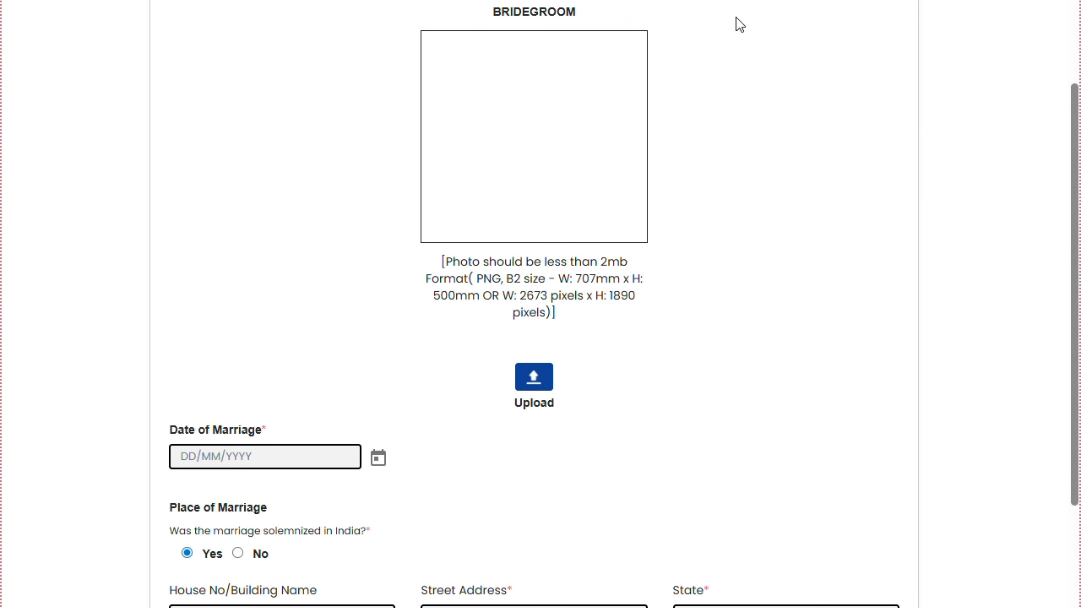
scroll(729, 200, "down", 1)
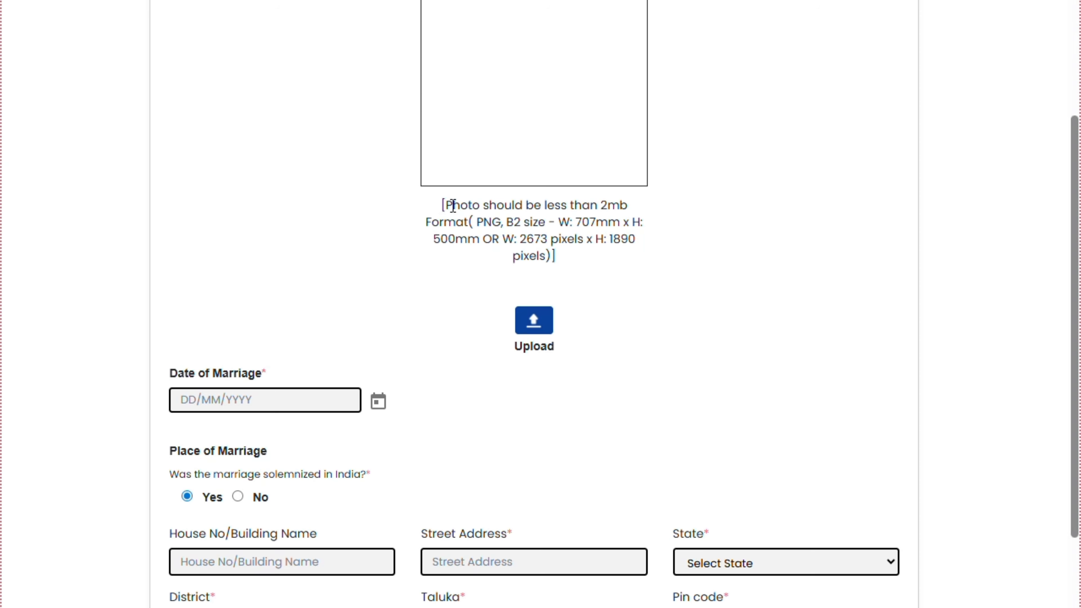
left_click_drag(445, 206, 588, 245)
left_click(647, 290)
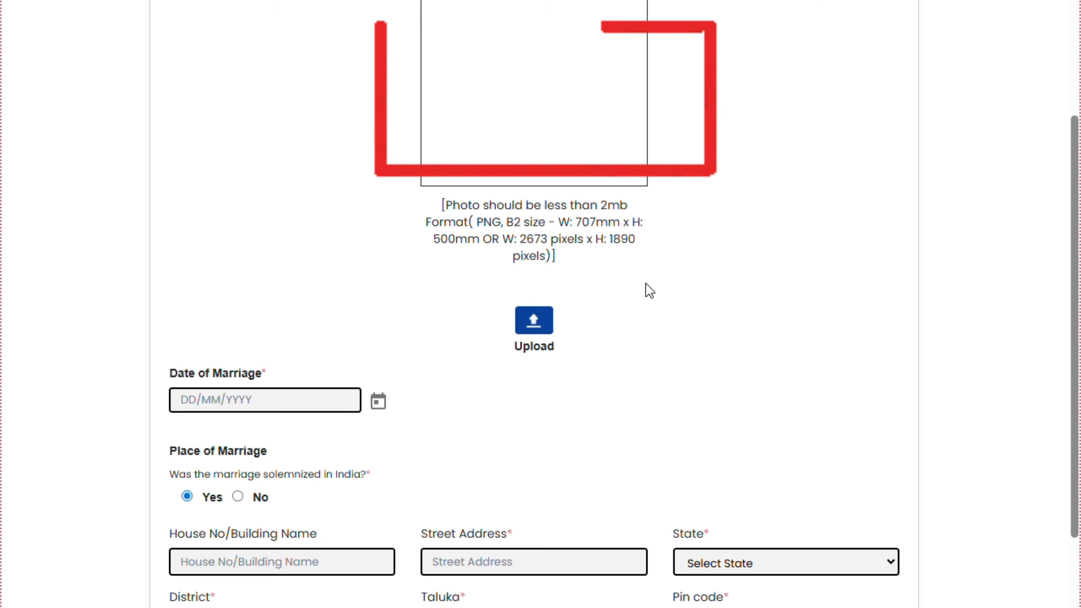
scroll(646, 284, "down", 3)
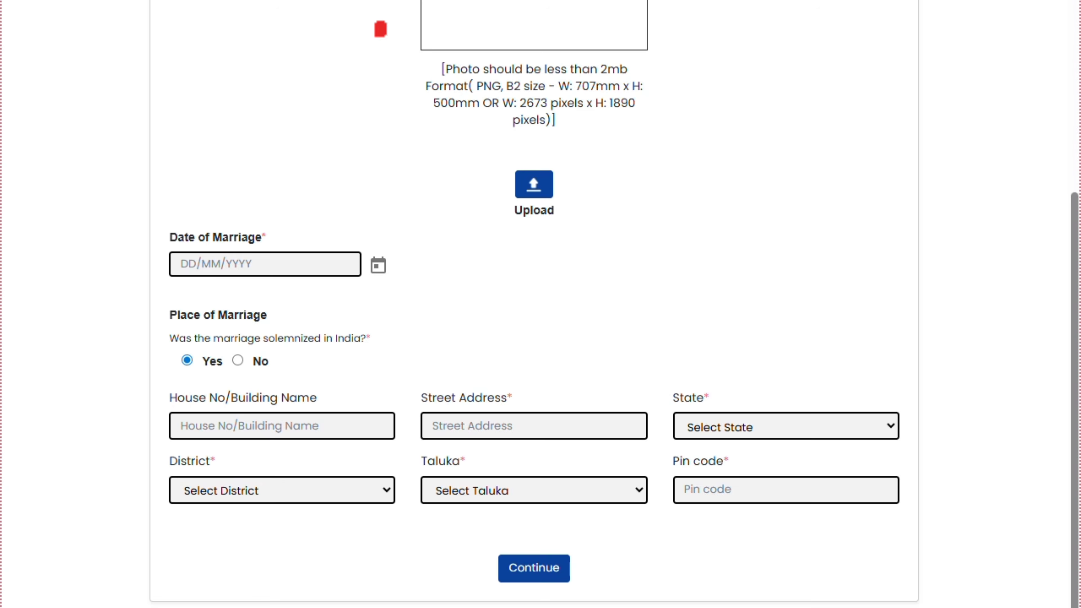
scroll(608, 254, "up", 4)
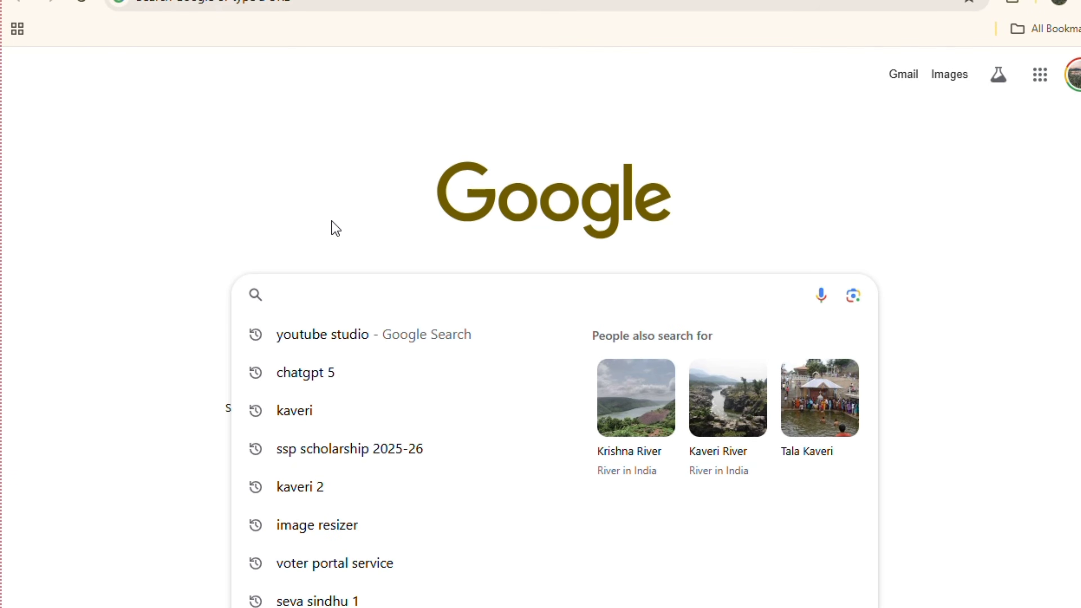
Search Google for 'IMAGE RESIZER'
type("IMAG")
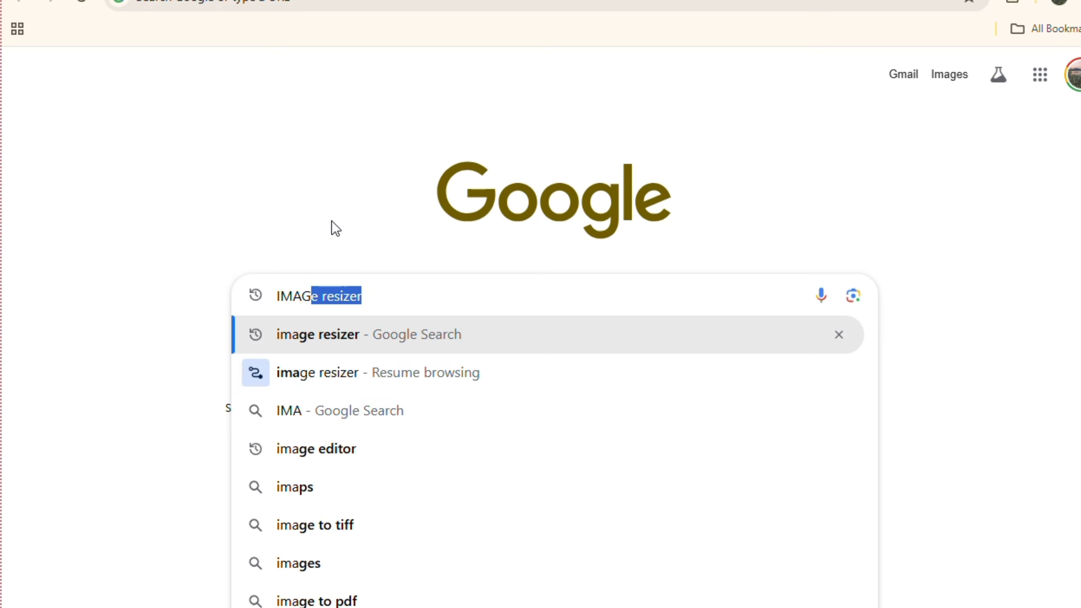
type("E RESI")
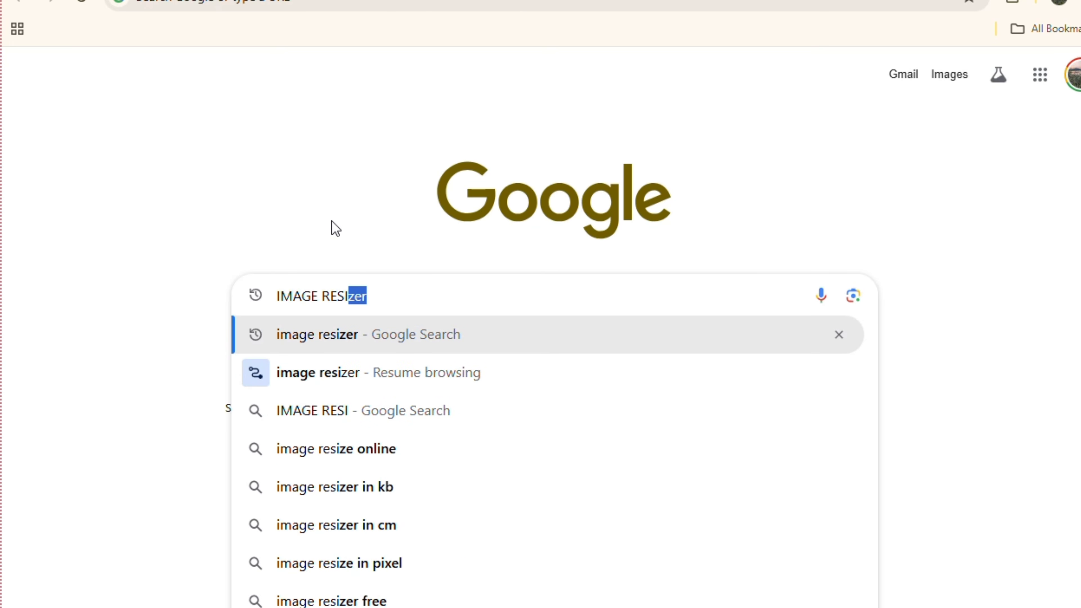
type("ZER")
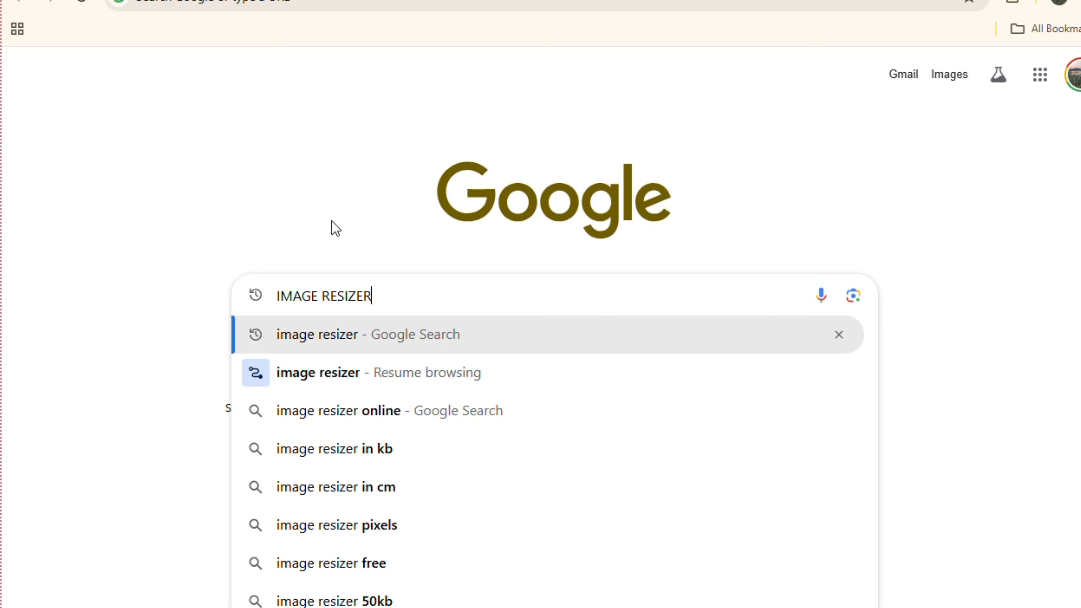
key("Return")
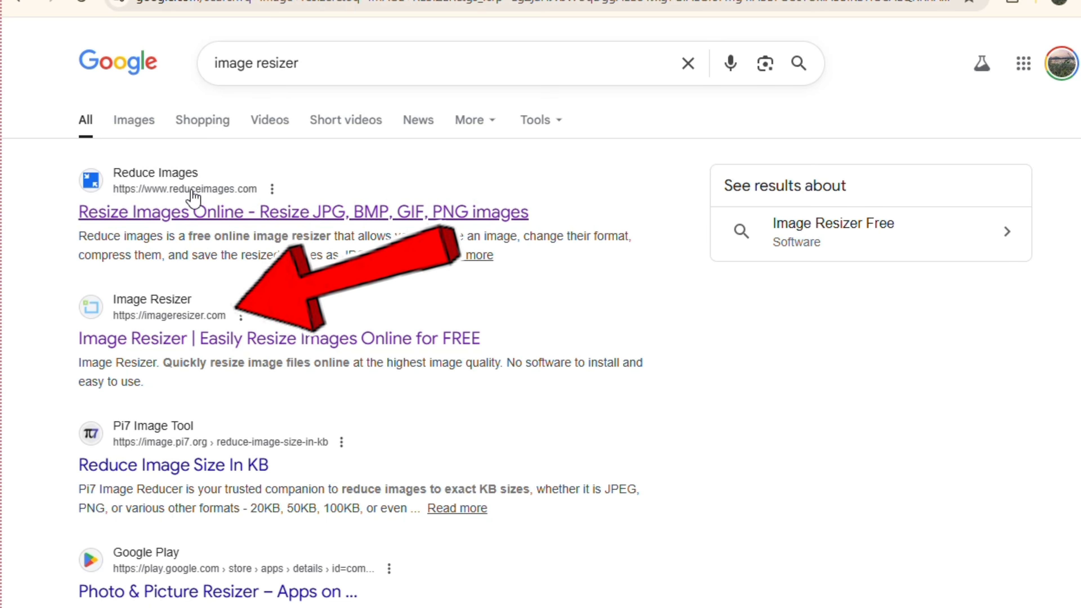
Open imageresizer.com and upload PHOOTO.png, keeping pixels as the size unit
left_click(167, 314)
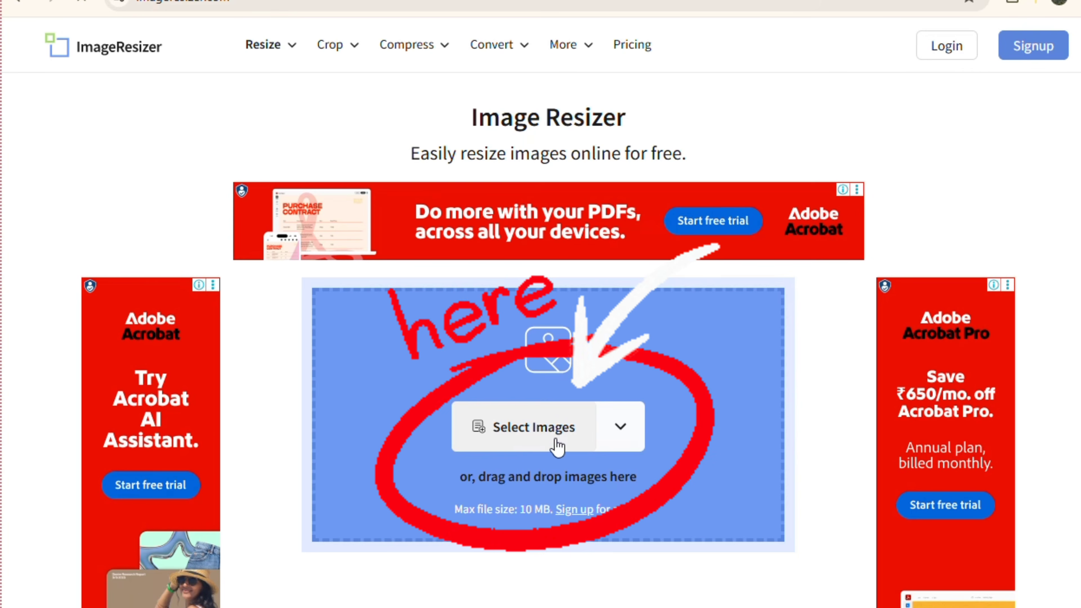
left_click(528, 441)
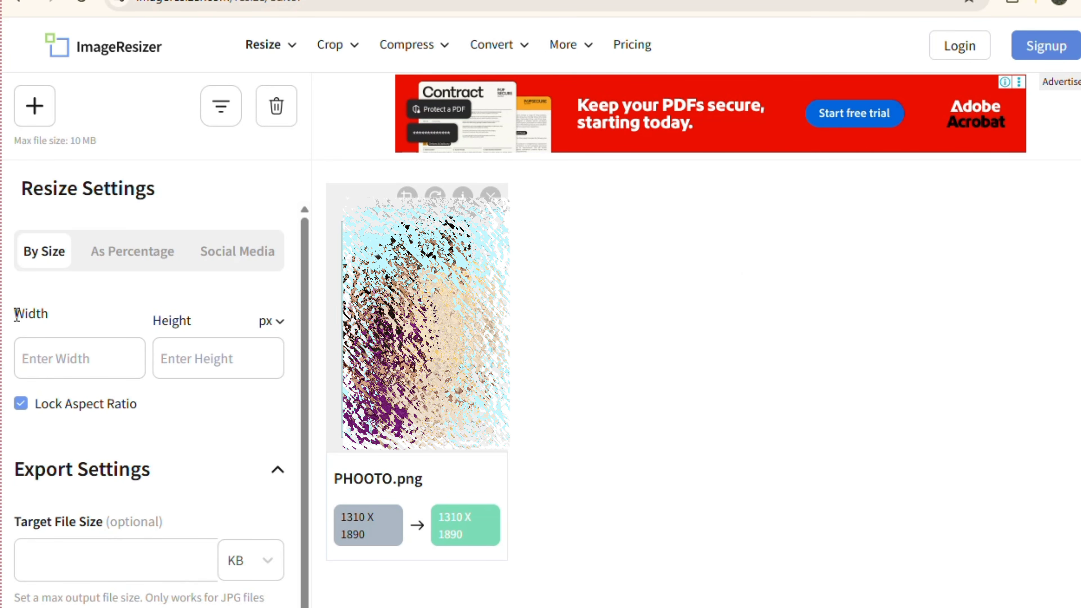
left_click_drag(16, 314, 279, 333)
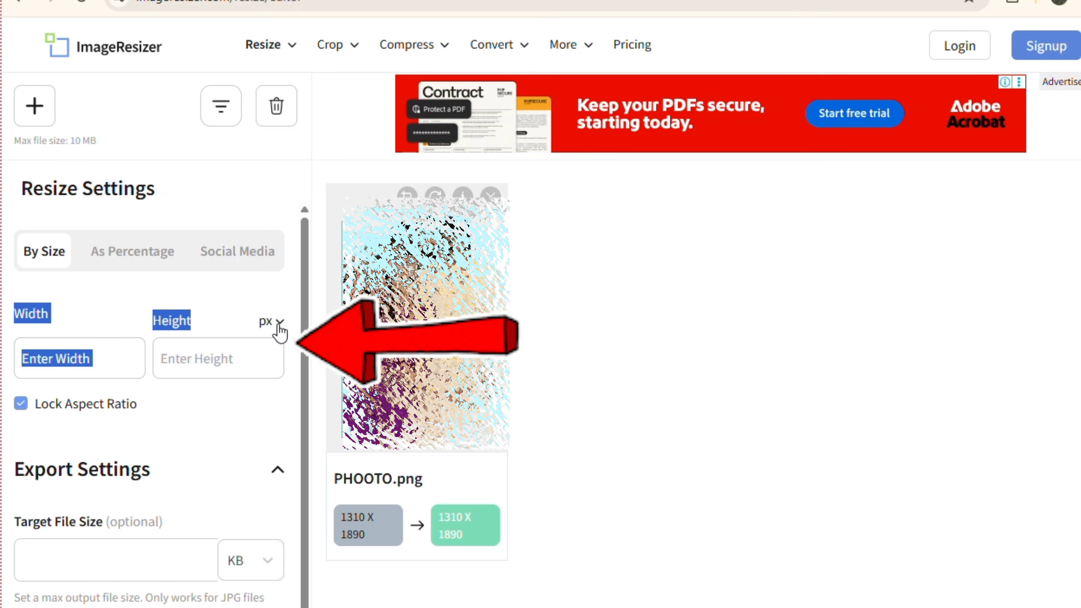
left_click(280, 332)
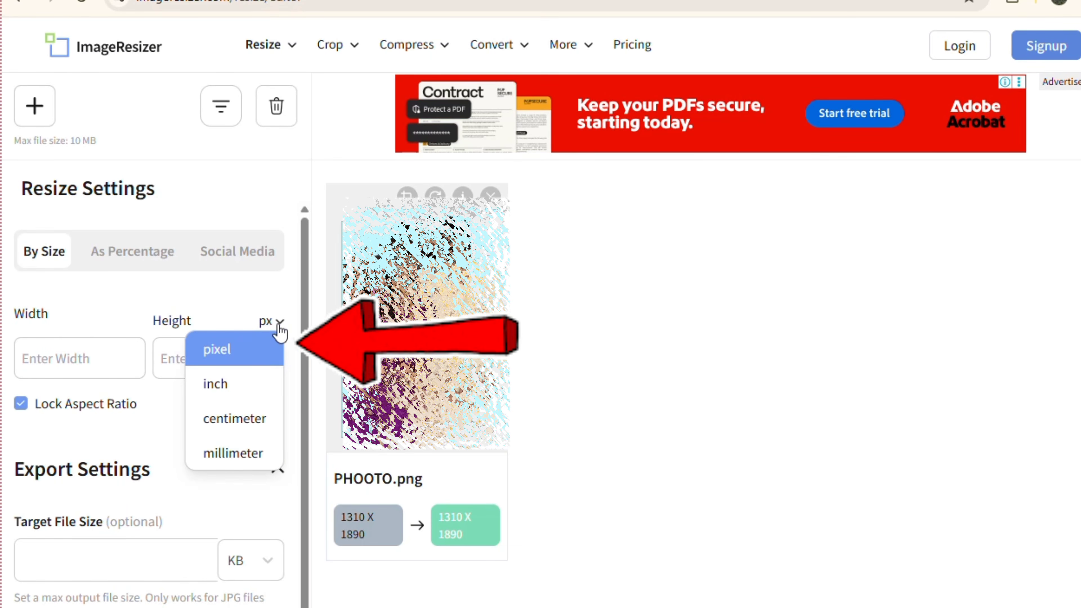
left_click(279, 332)
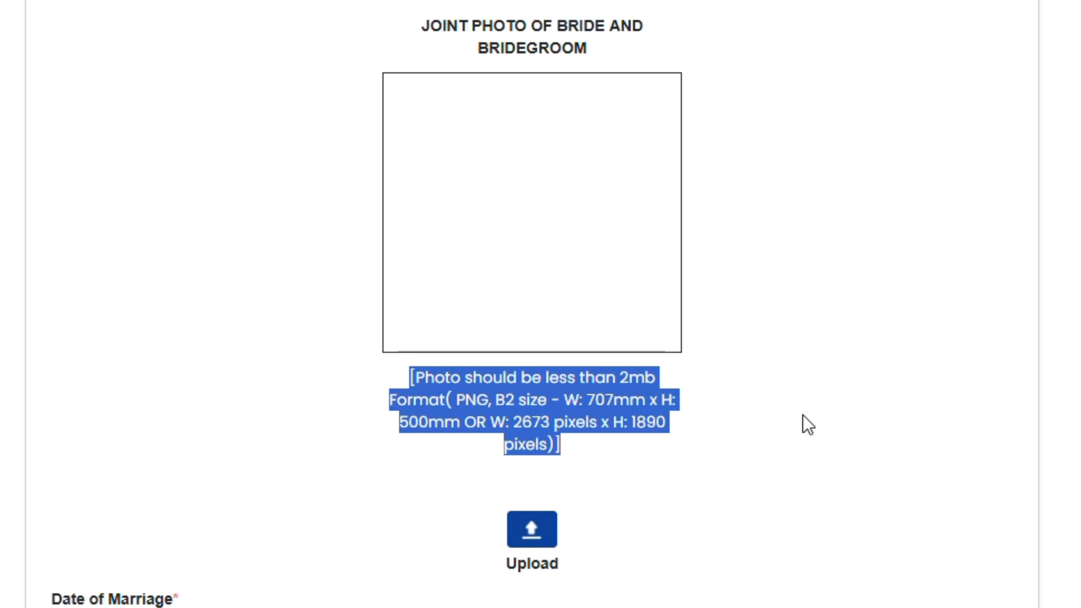
left_click(835, 382)
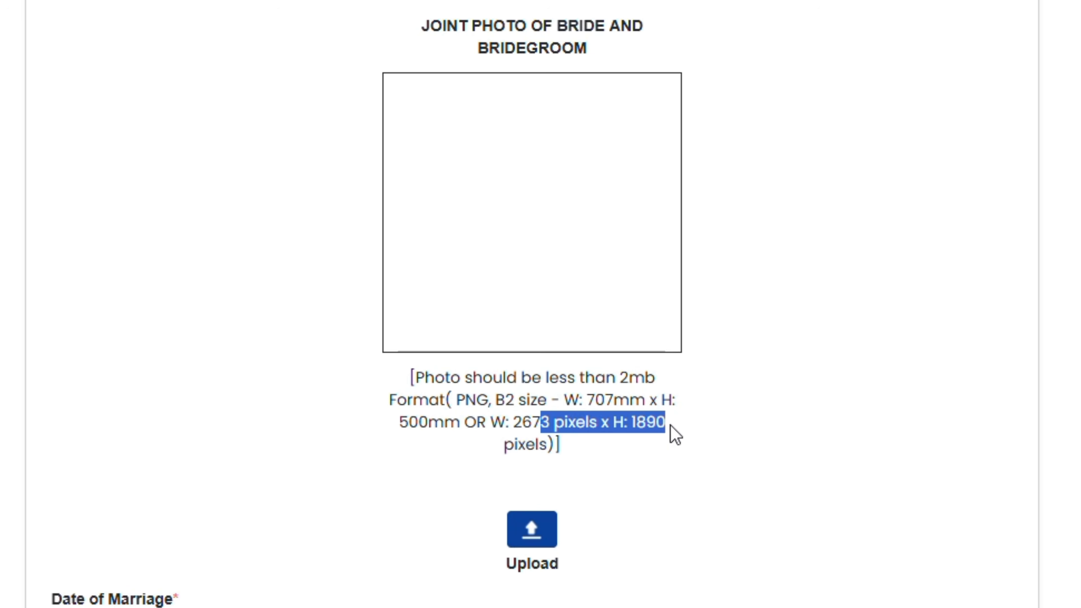
left_click_drag(494, 421, 640, 430)
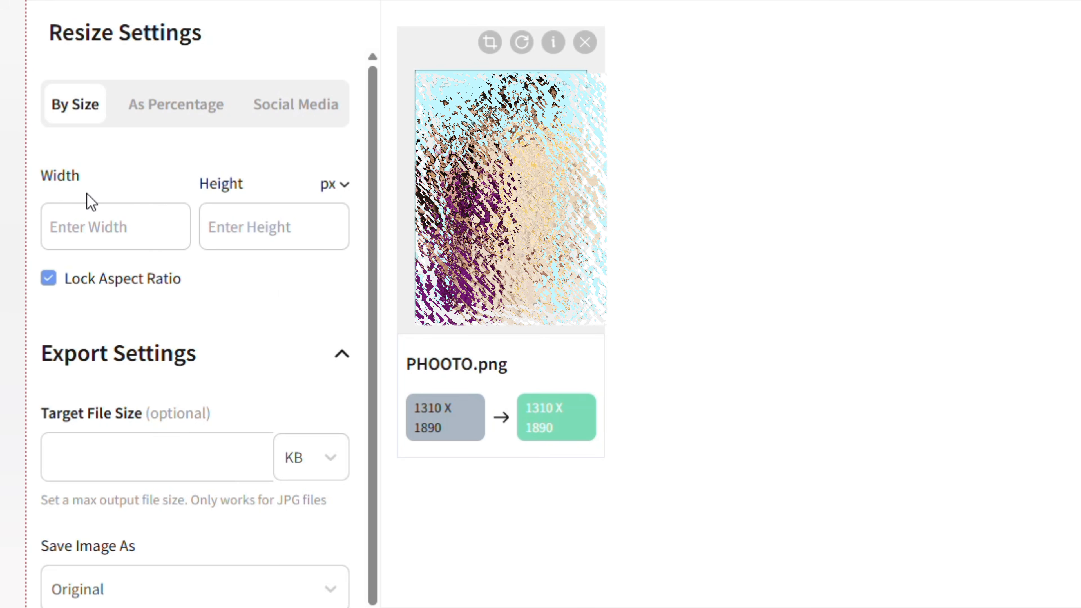
Keep pixels as the unit and set the photo's height to 1890
left_click(345, 188)
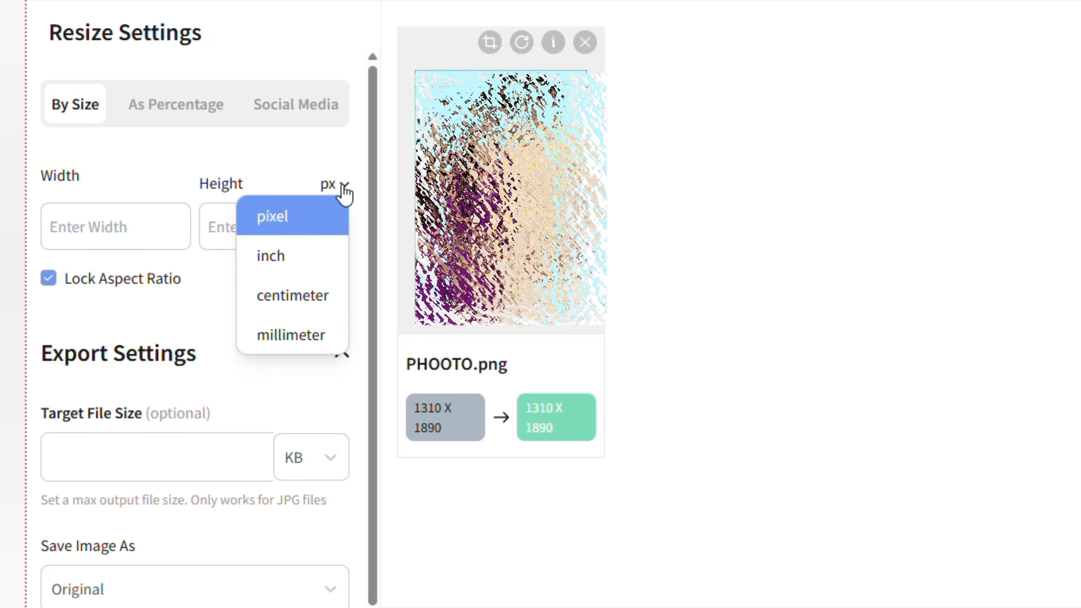
left_click(278, 215)
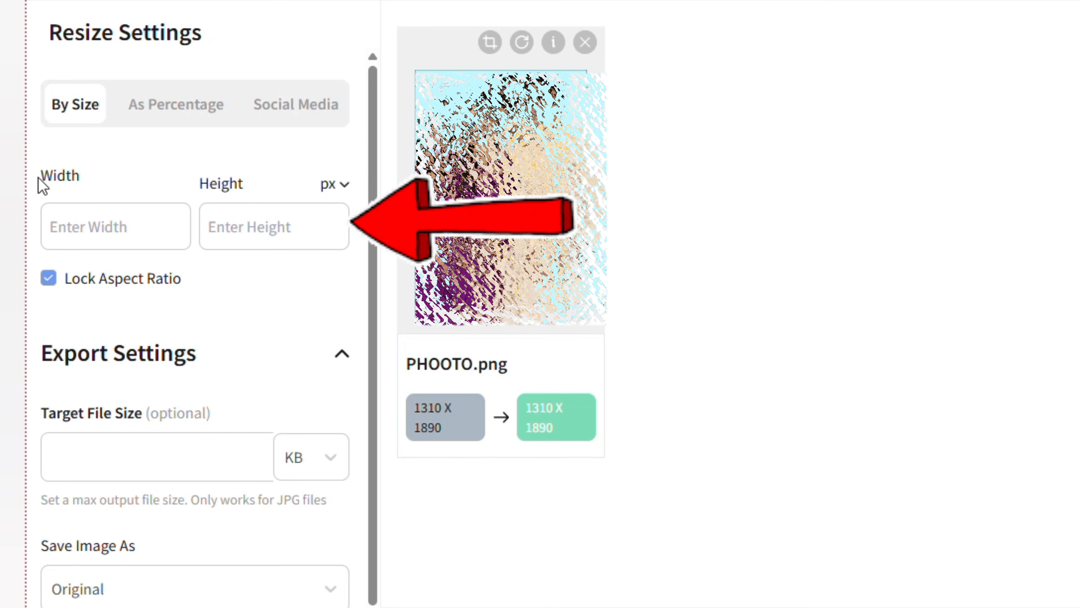
left_click_drag(38, 177, 131, 181)
left_click(111, 224)
type("26")
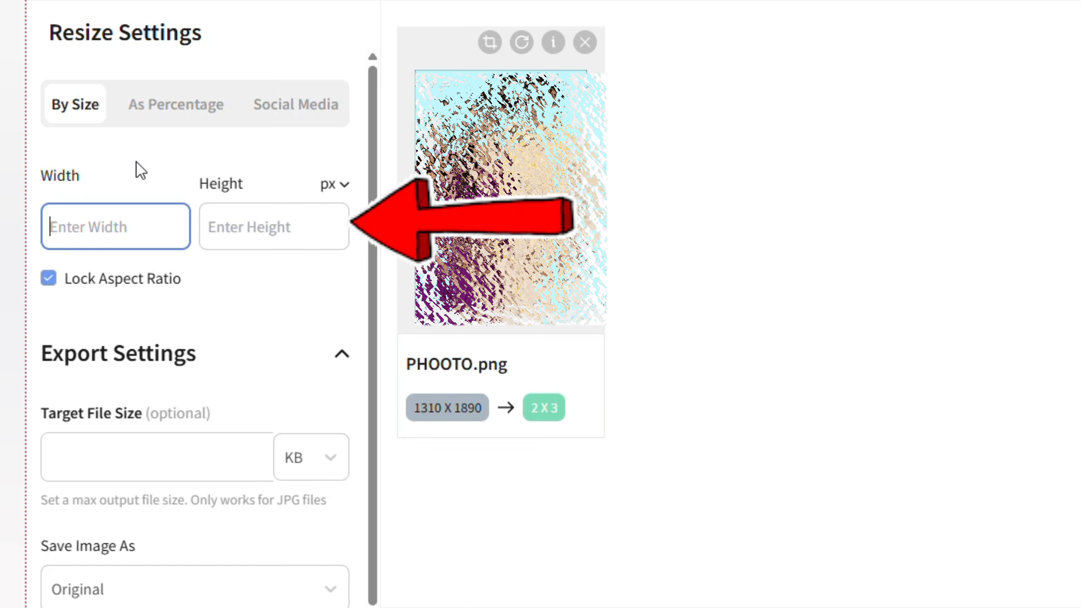
type("73")
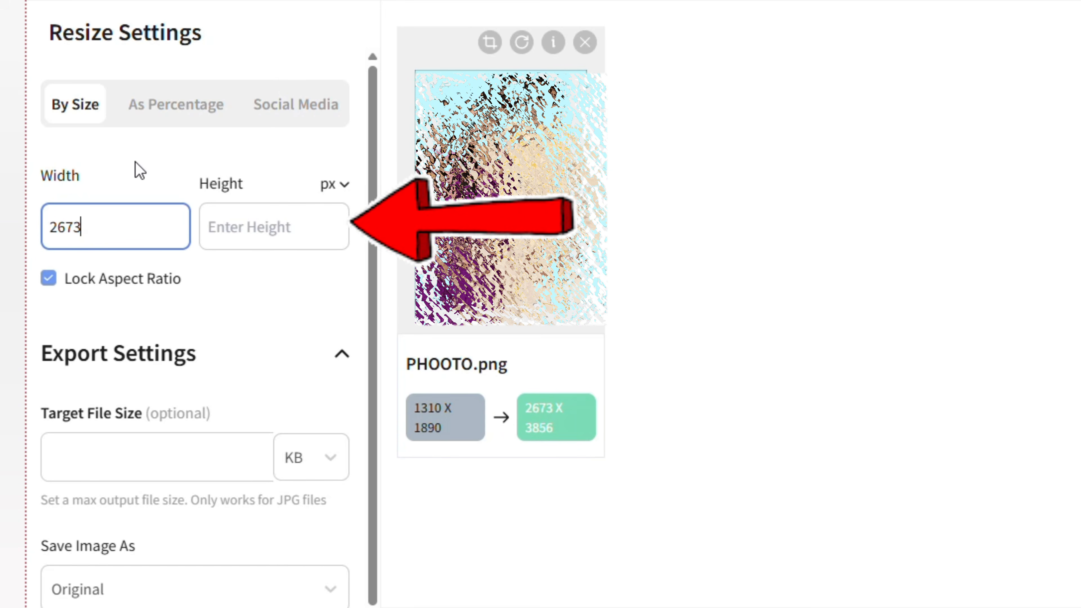
left_click(237, 228)
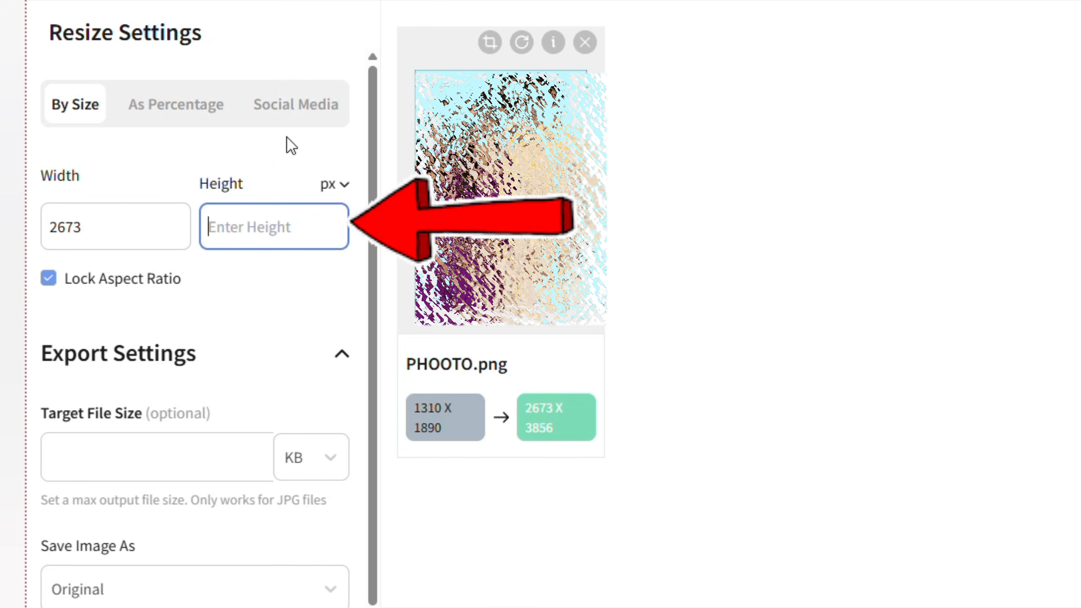
type("1890")
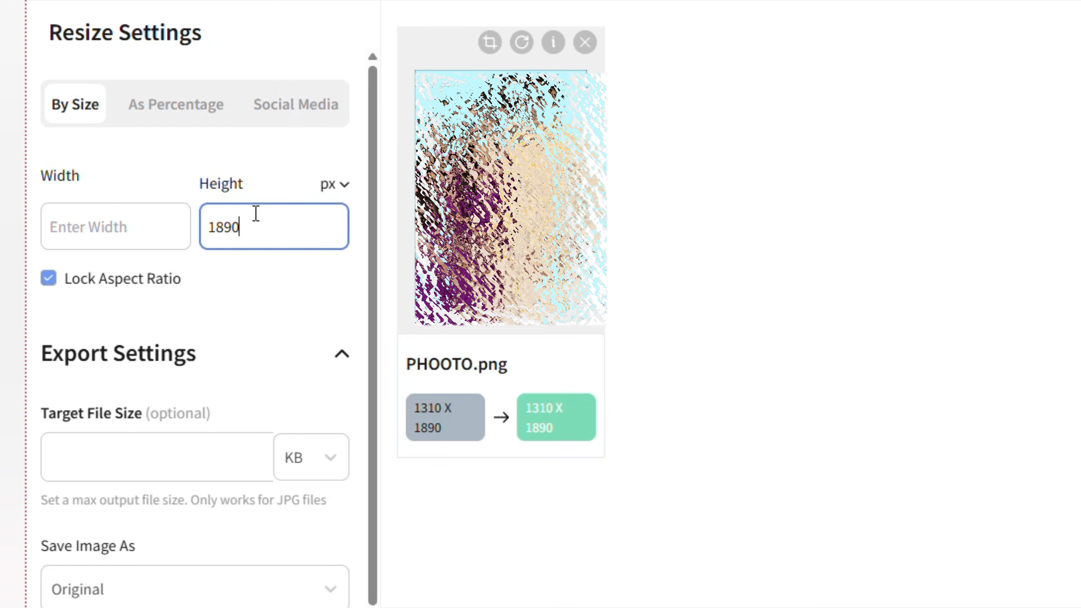
scroll(313, 382, "down", 1)
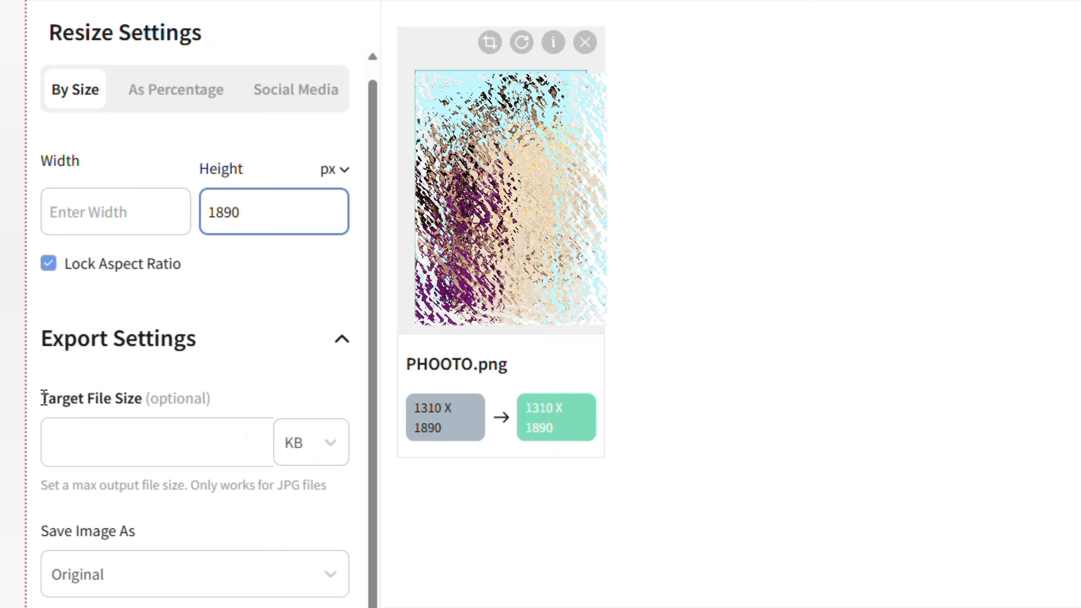
Set the target file size to 1 MB and export the resized image
left_click_drag(44, 398, 209, 398)
left_click(285, 385)
left_click(323, 450)
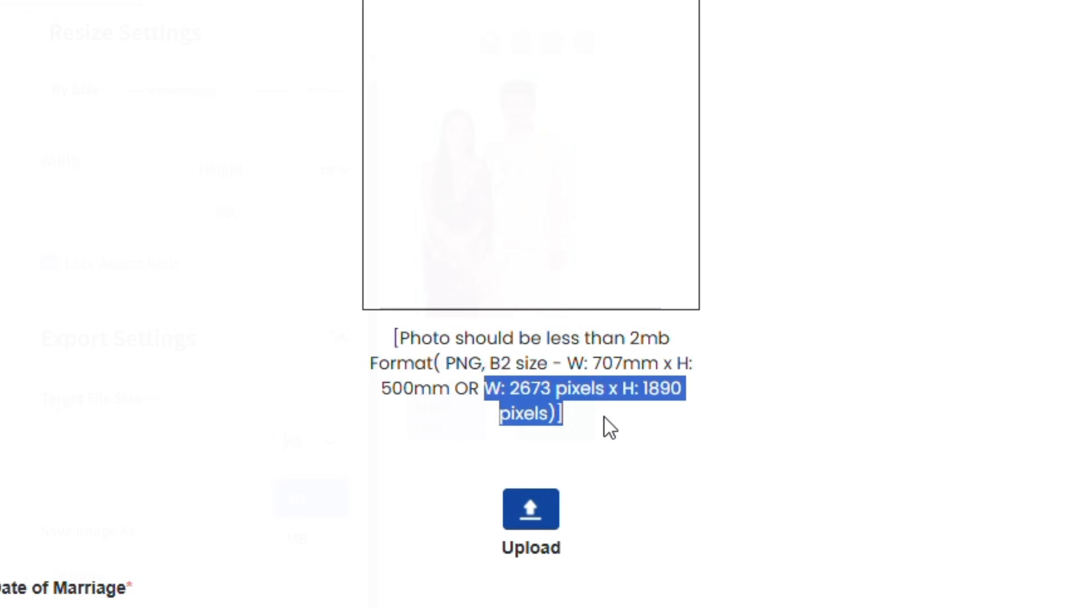
left_click_drag(629, 339, 682, 344)
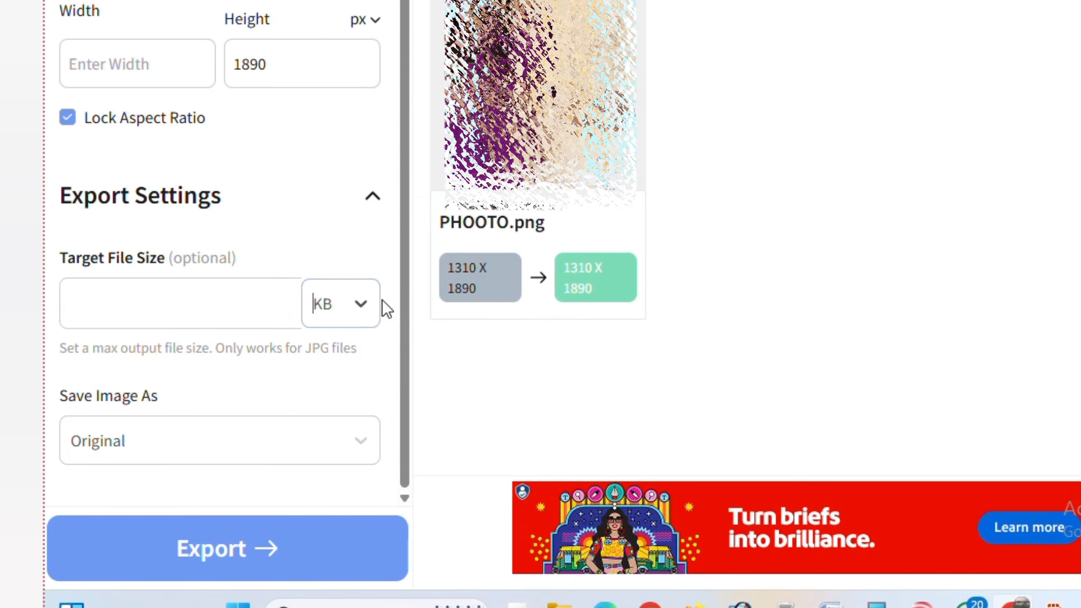
left_click(363, 306)
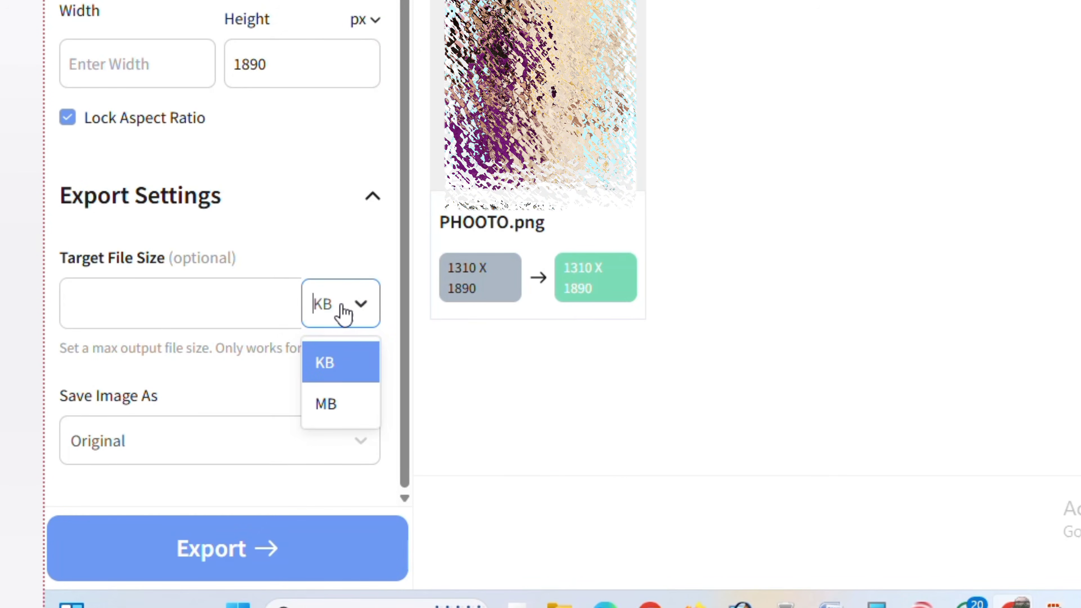
left_click(336, 305)
left_click(362, 315)
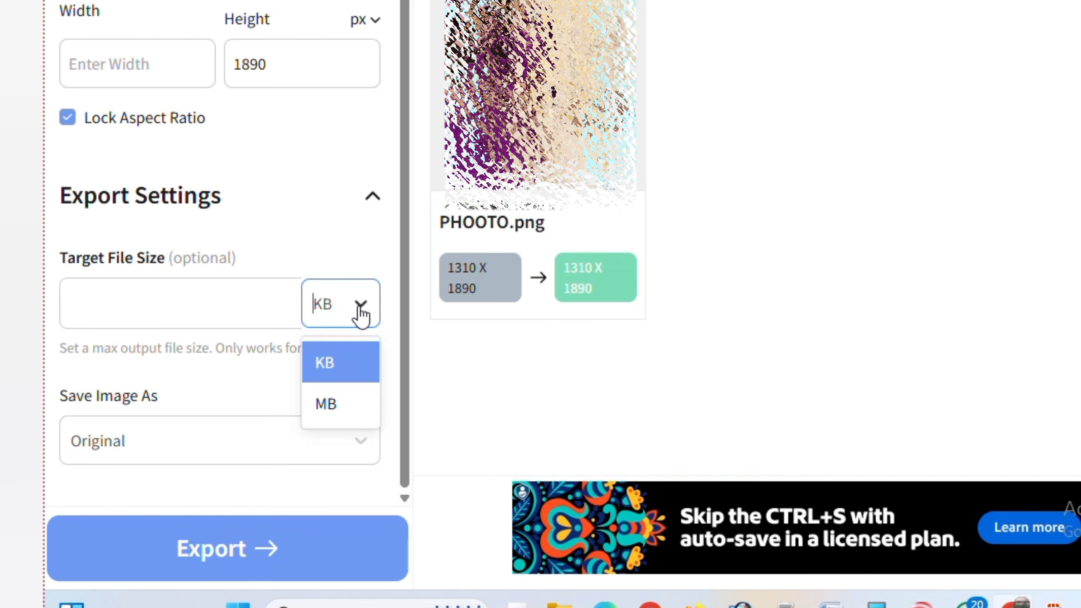
left_click(324, 406)
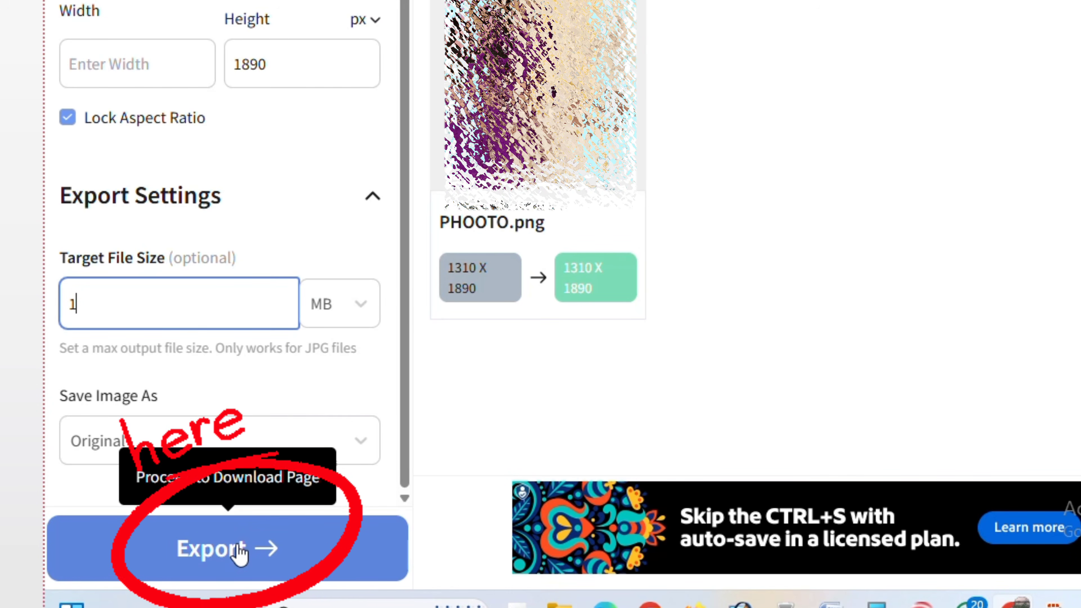
left_click(210, 547)
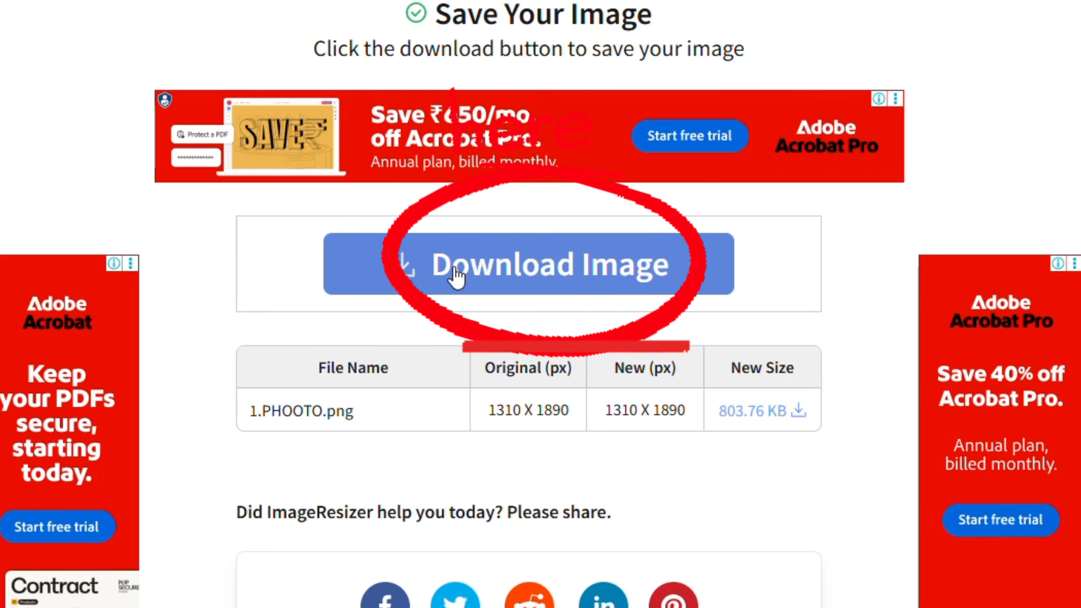
Download the resized 1.PHOOTO.png (803.76 KB)
left_click(527, 267)
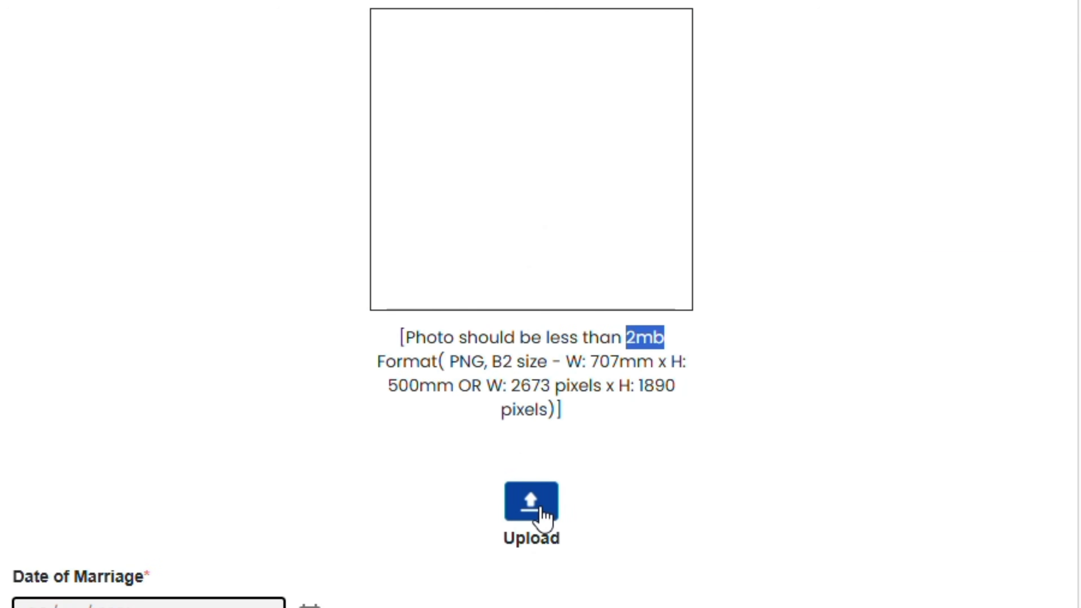
Attach the resized bride-and-bridegroom joint photo file in the joint photo box
left_click(526, 513)
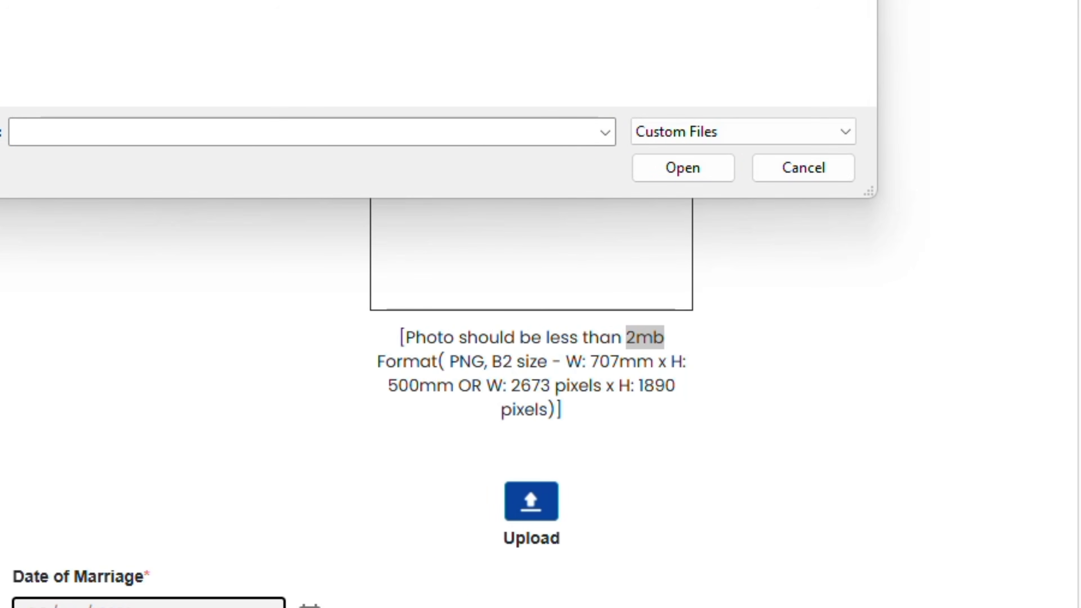
key("Escape")
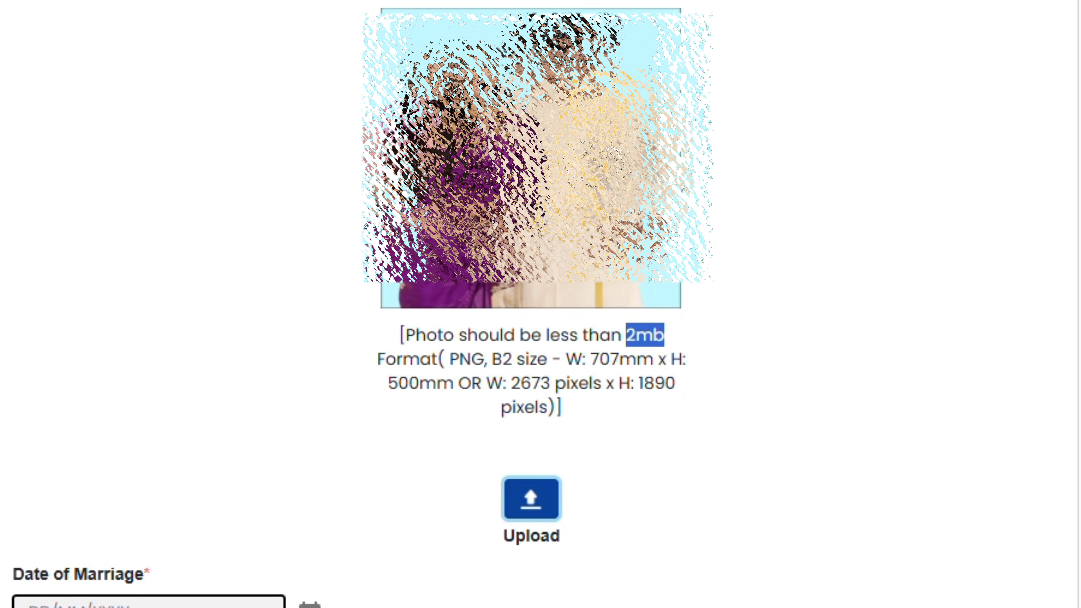
left_click(840, 225)
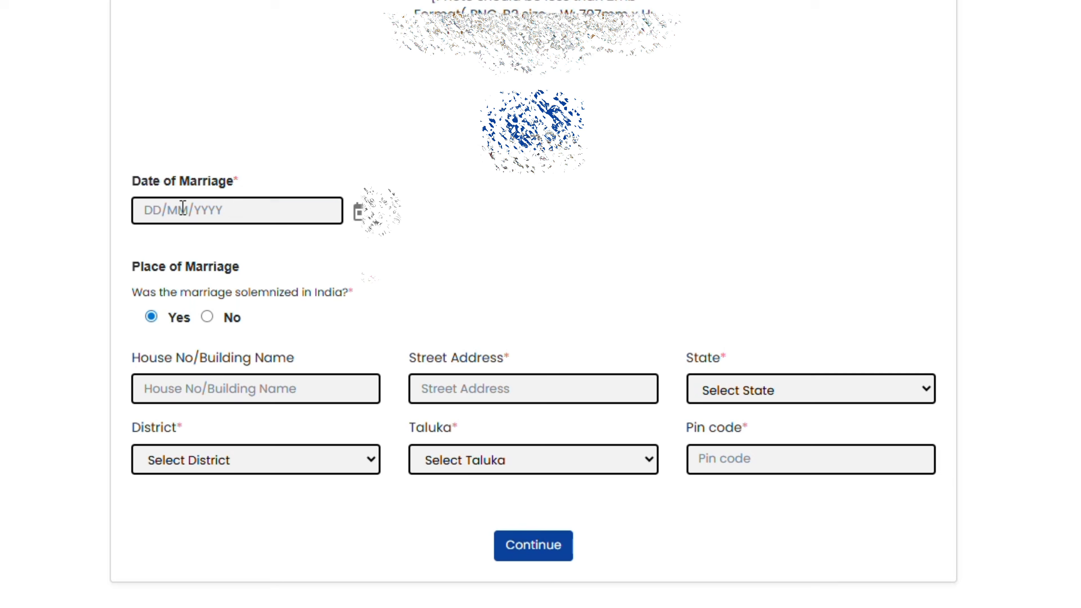
left_click(183, 207)
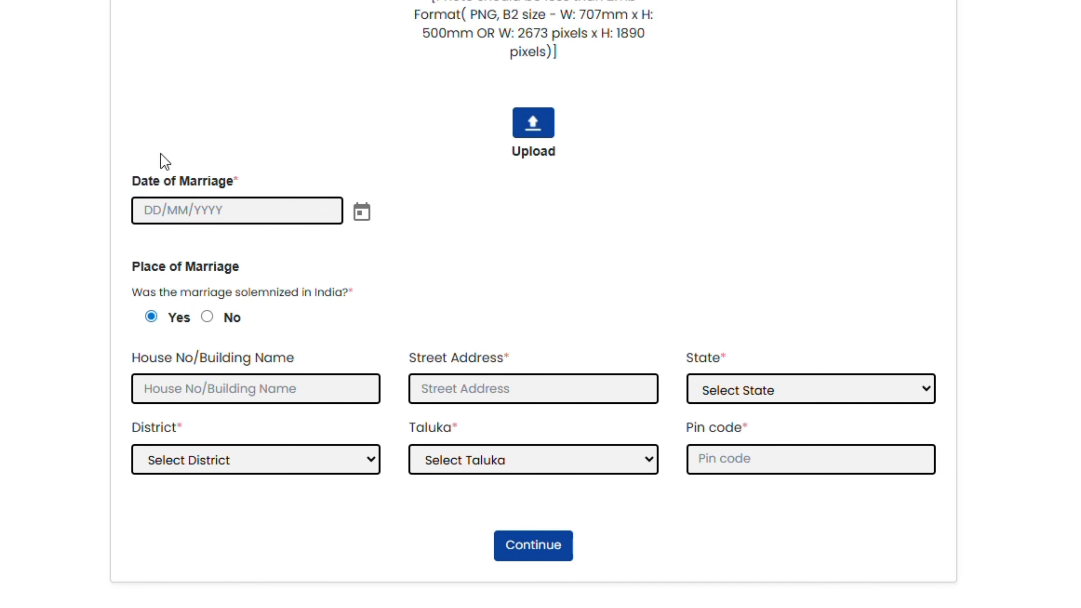
Go over the Date of Marriage (17/11/2024), Place of Marriage and House No/Building Name fields
left_click_drag(128, 181, 311, 183)
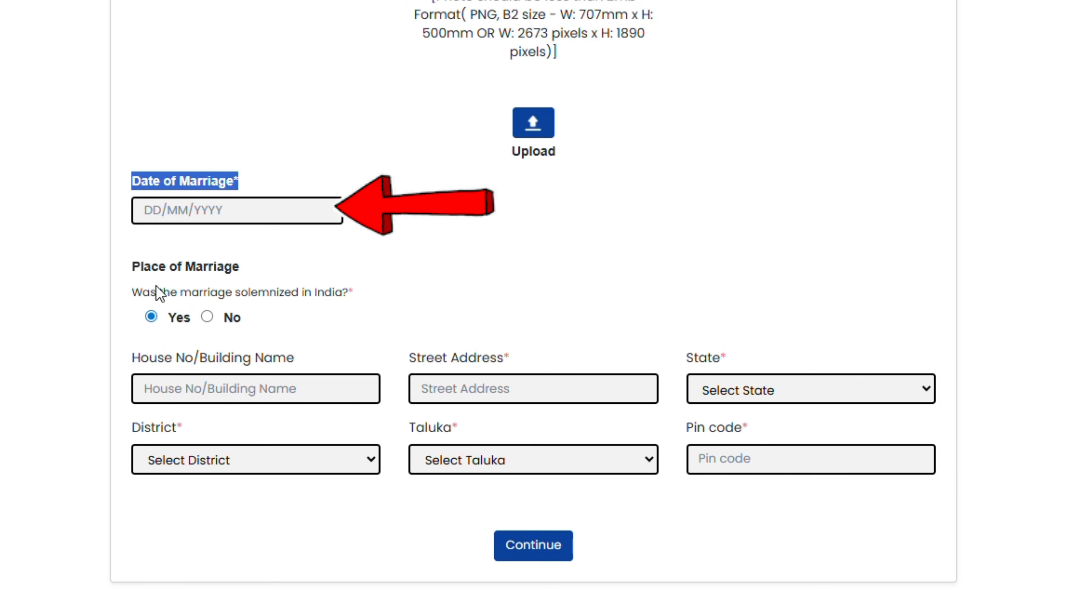
left_click_drag(127, 262, 277, 266)
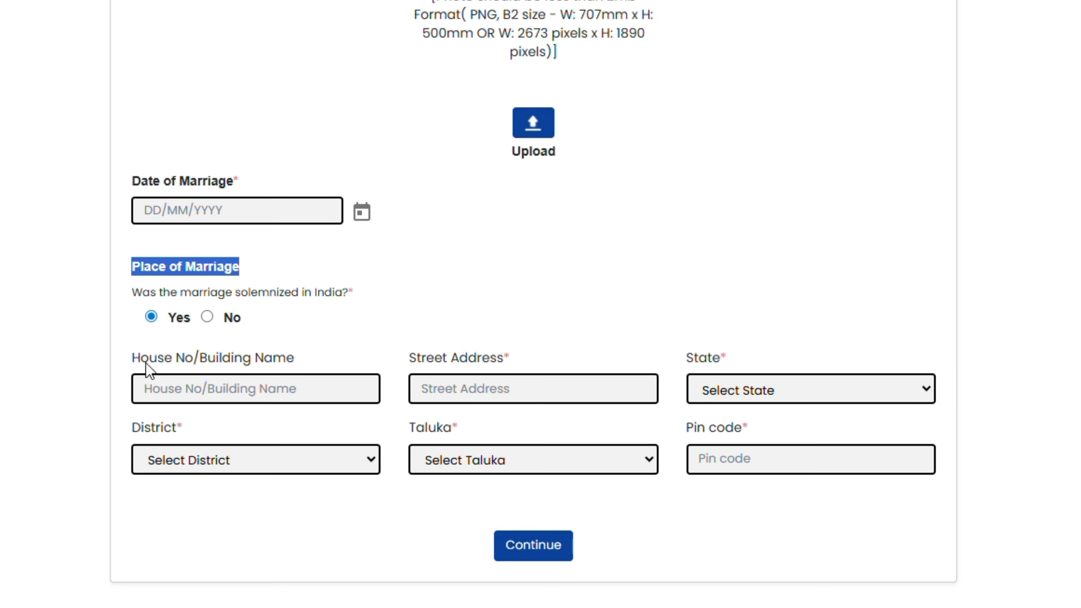
left_click_drag(128, 359, 370, 362)
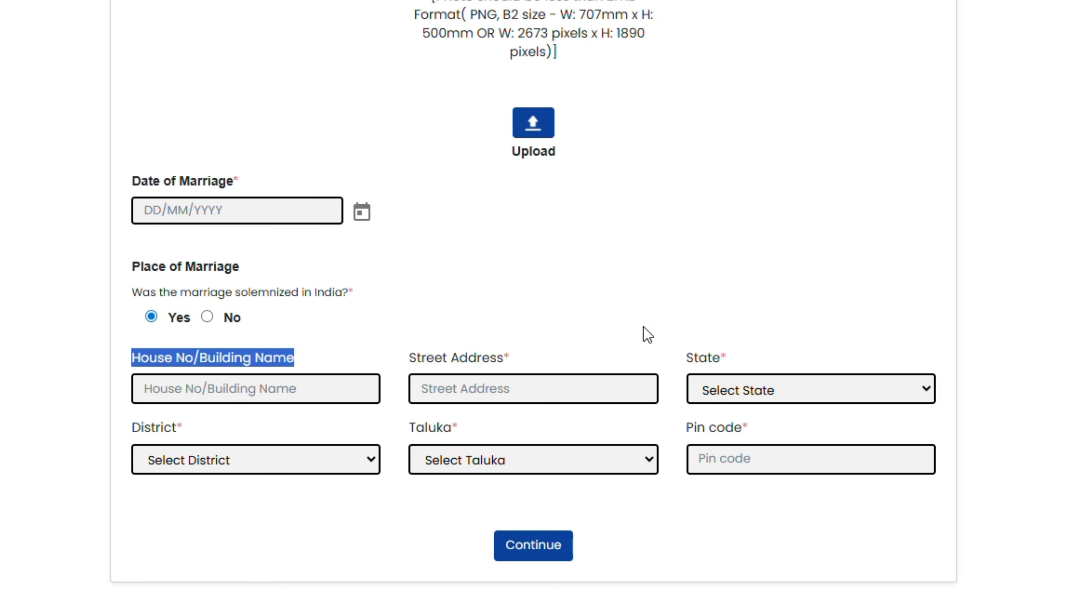
left_click(641, 317)
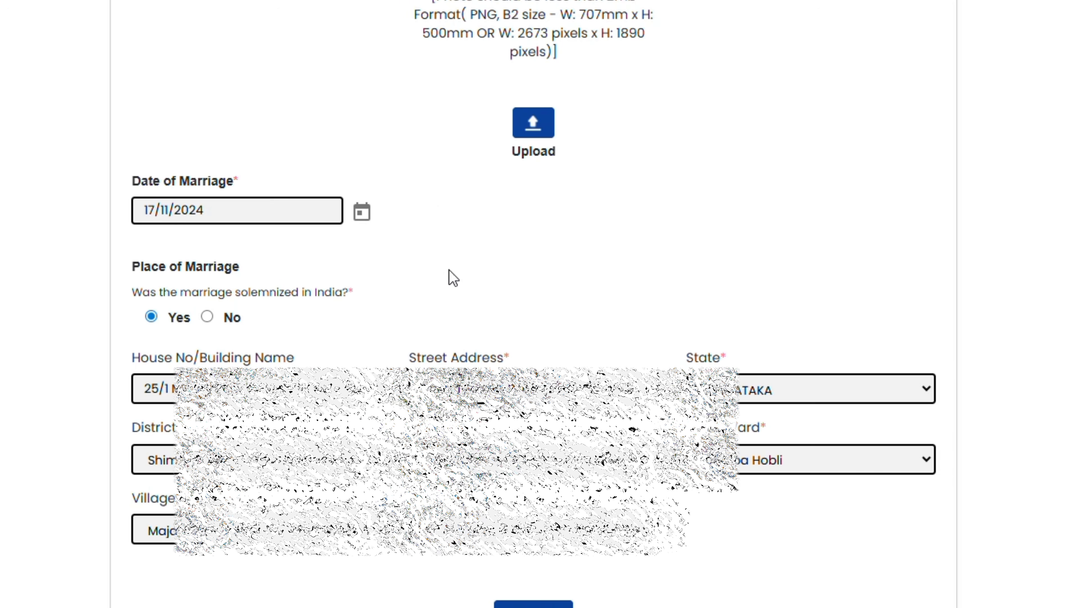
scroll(139, 367, "down", 2)
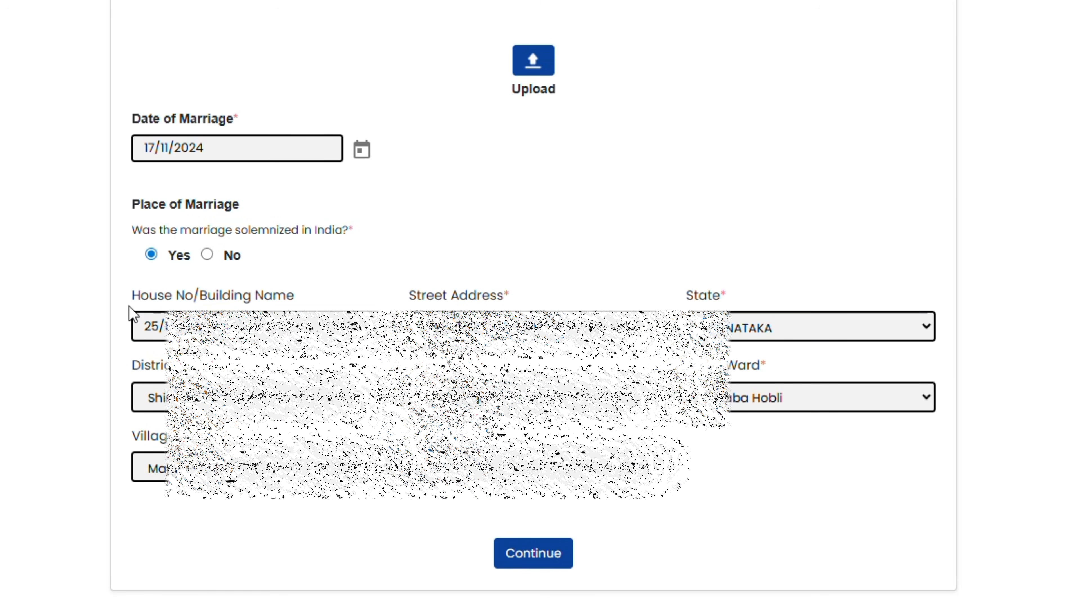
left_click_drag(129, 307, 293, 311)
left_click(451, 252)
scroll(452, 250, "down", 1)
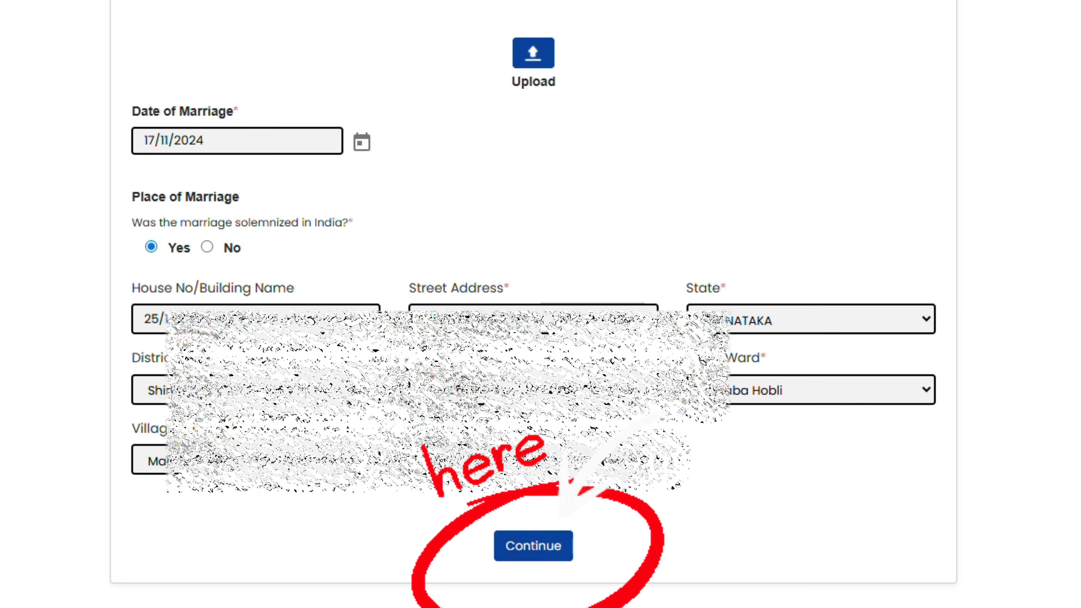
Save the marriage details and confirm the step tracker shows step 3, Bride Details
left_click(533, 546)
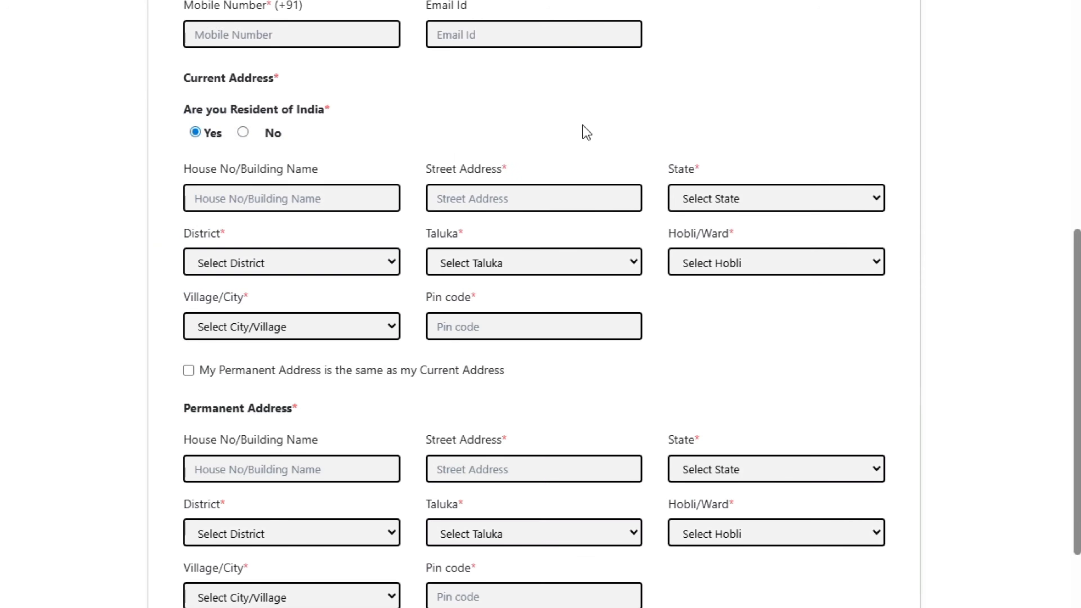
scroll(633, 298, "up", 9)
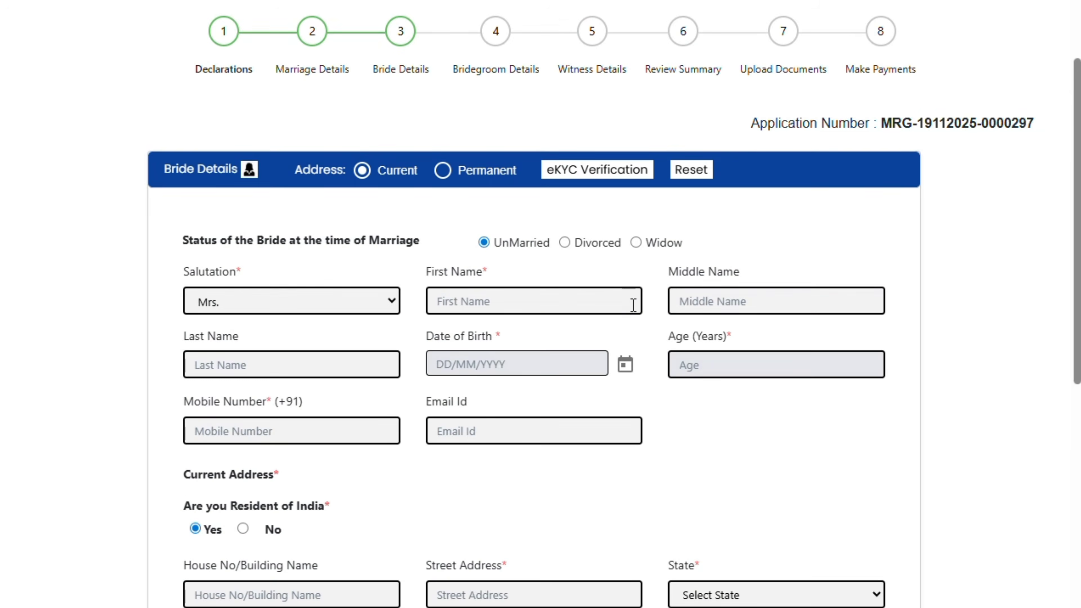
scroll(633, 304, "up", 3)
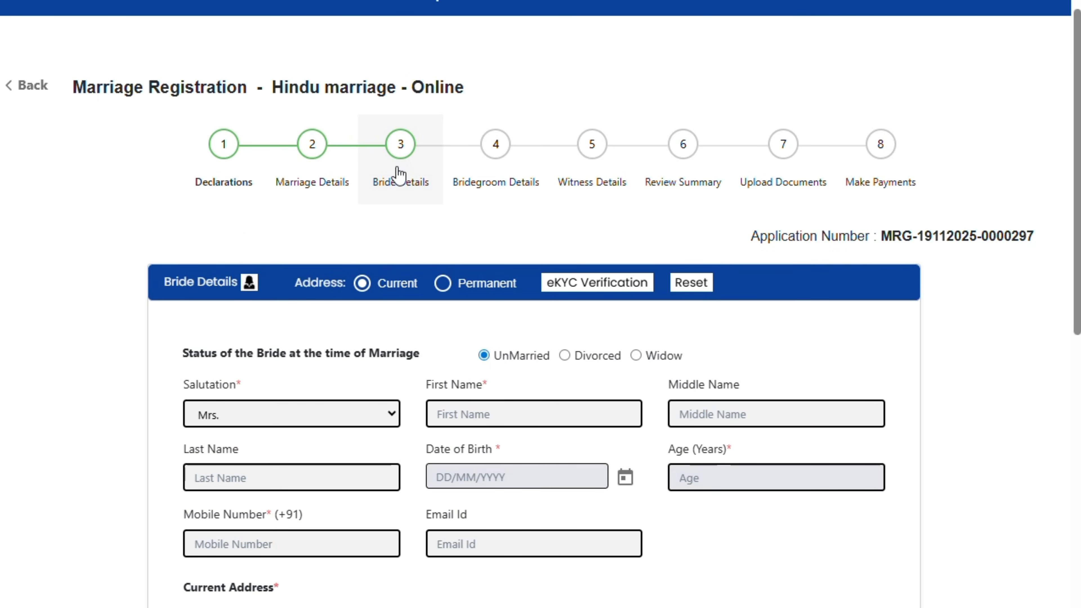
left_click_drag(372, 191, 429, 198)
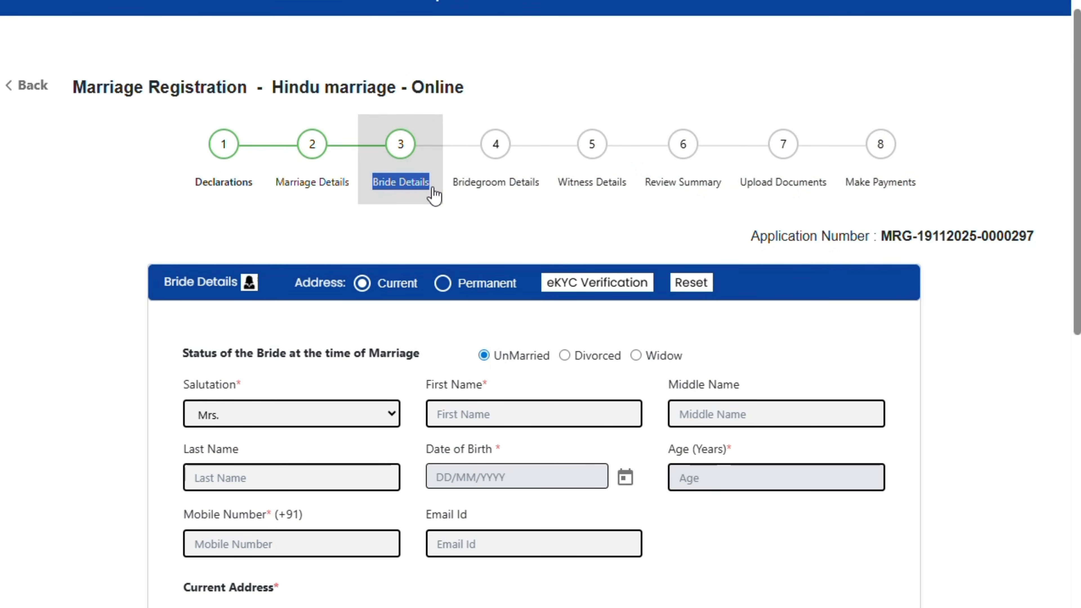
left_click(483, 227)
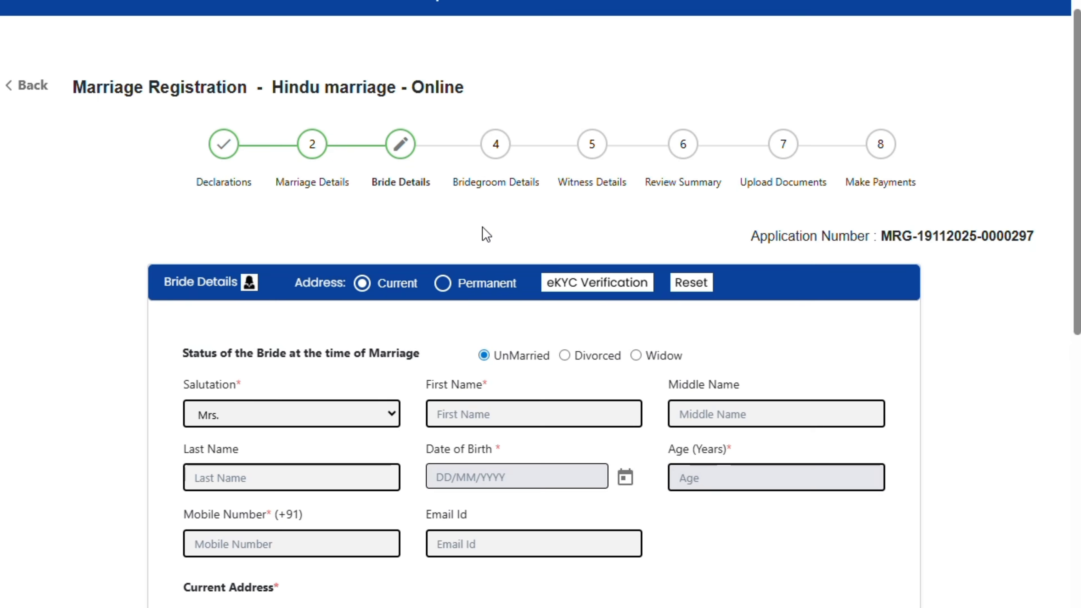
scroll(494, 247, "down", 1)
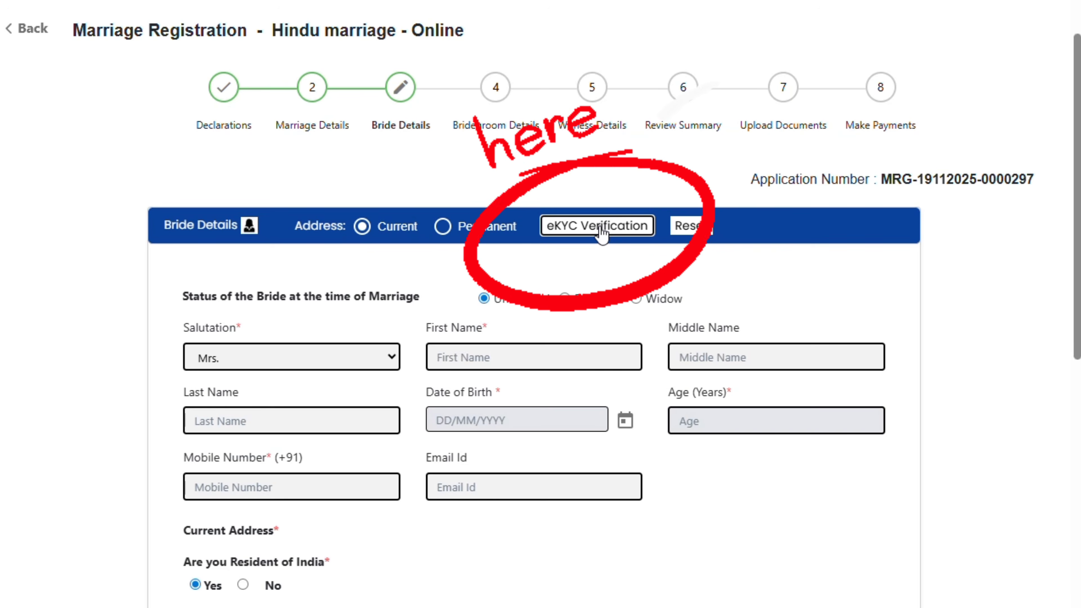
Start the bride's eKYC by entering her Aadhaar number and the captcha text
left_click(597, 226)
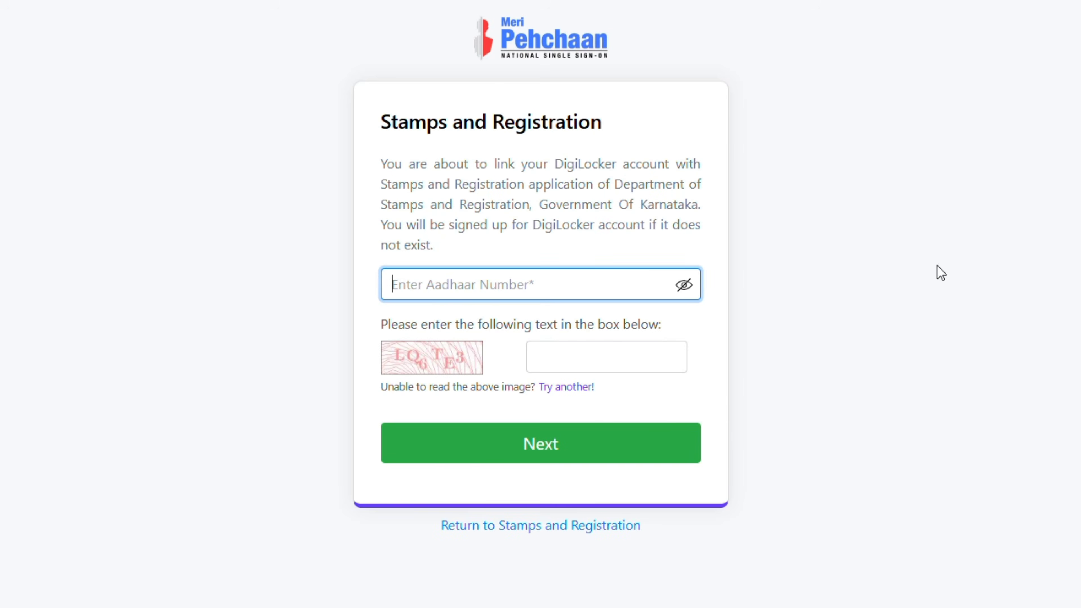
type("123")
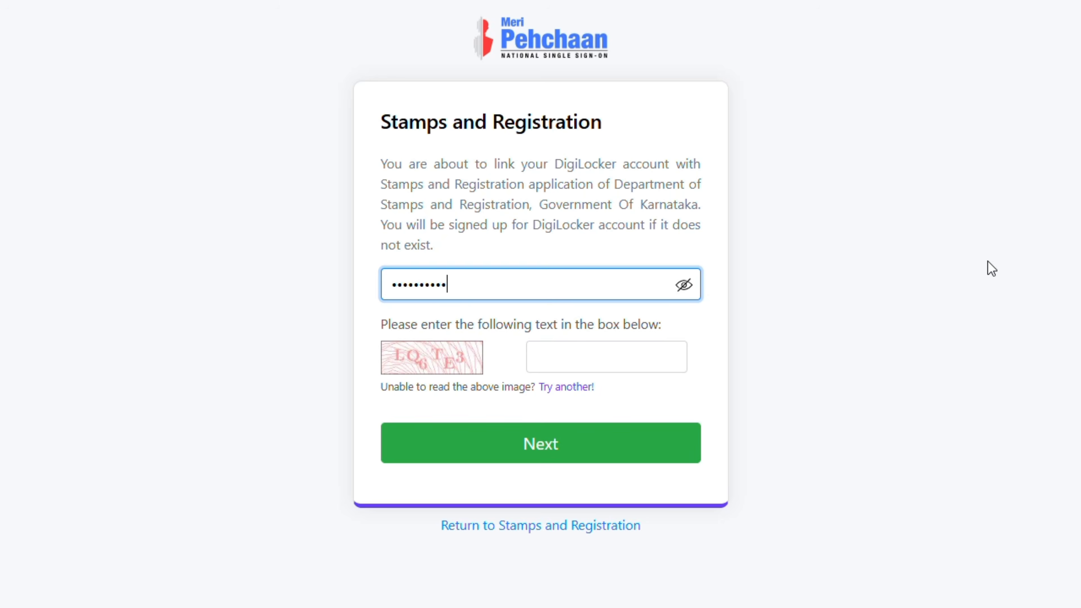
left_click(649, 352)
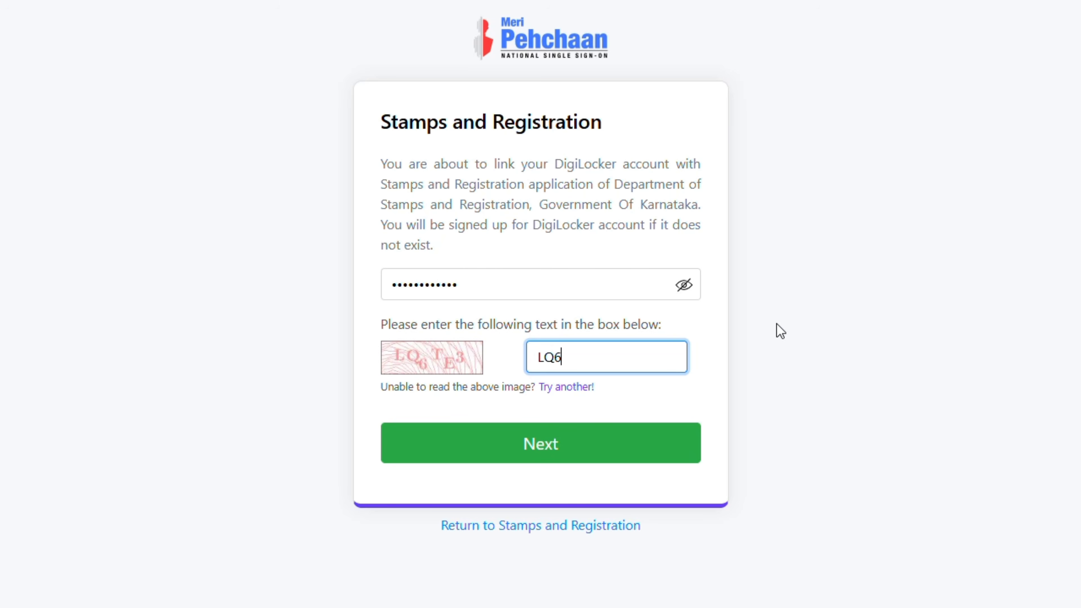
type("LQ6TE")
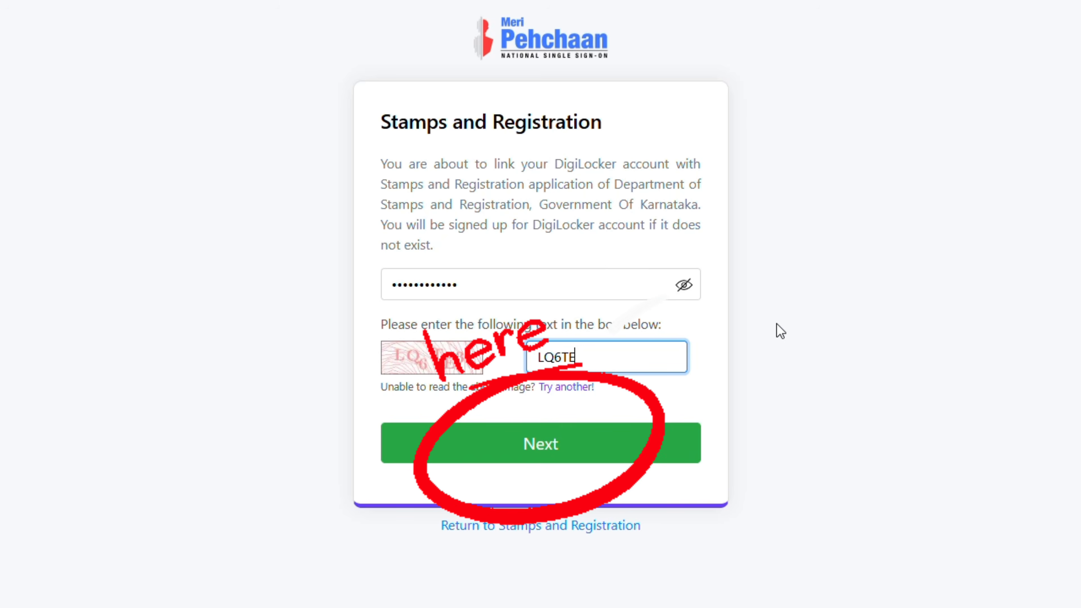
type("3")
left_click(526, 441)
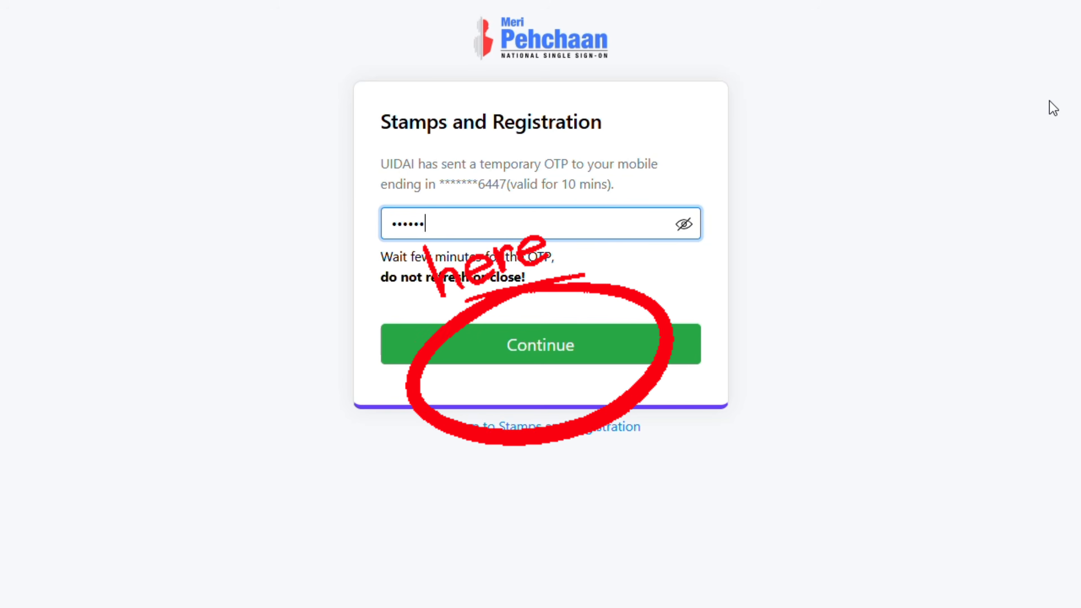
left_click(548, 341)
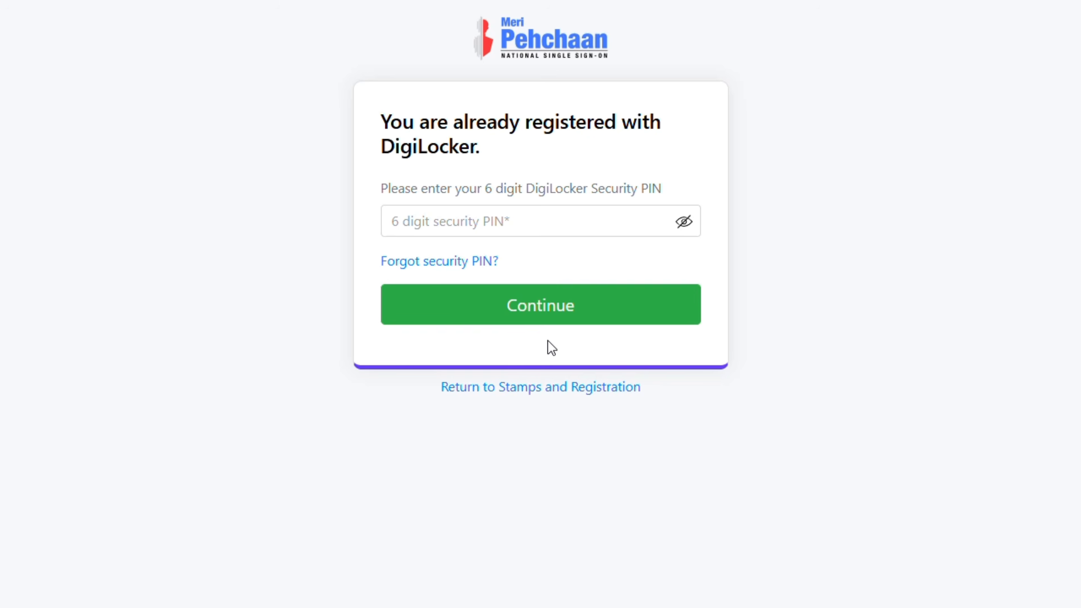
left_click(413, 217)
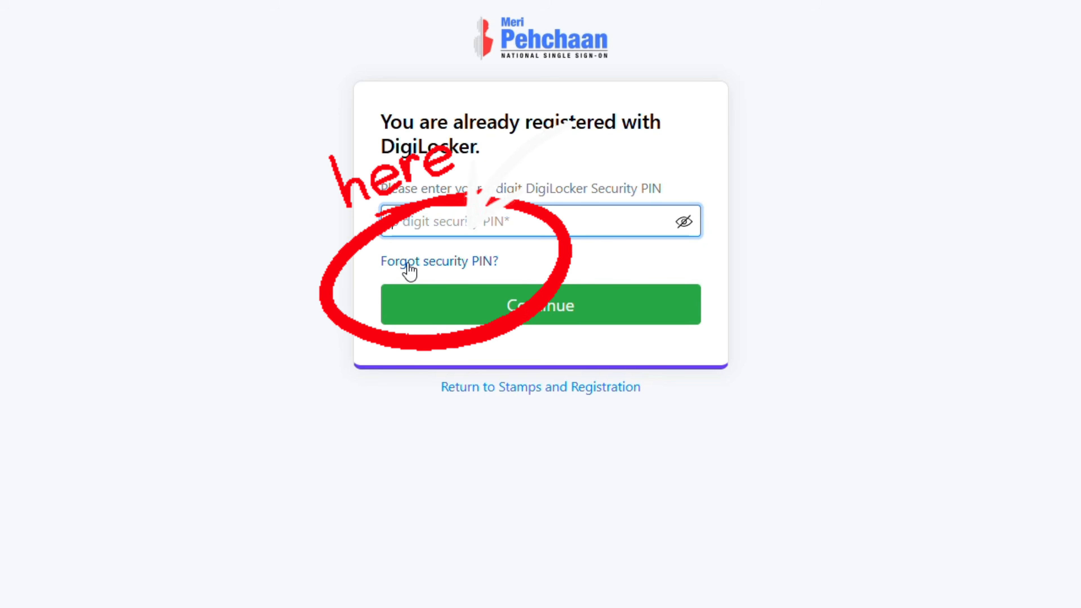
left_click(420, 264)
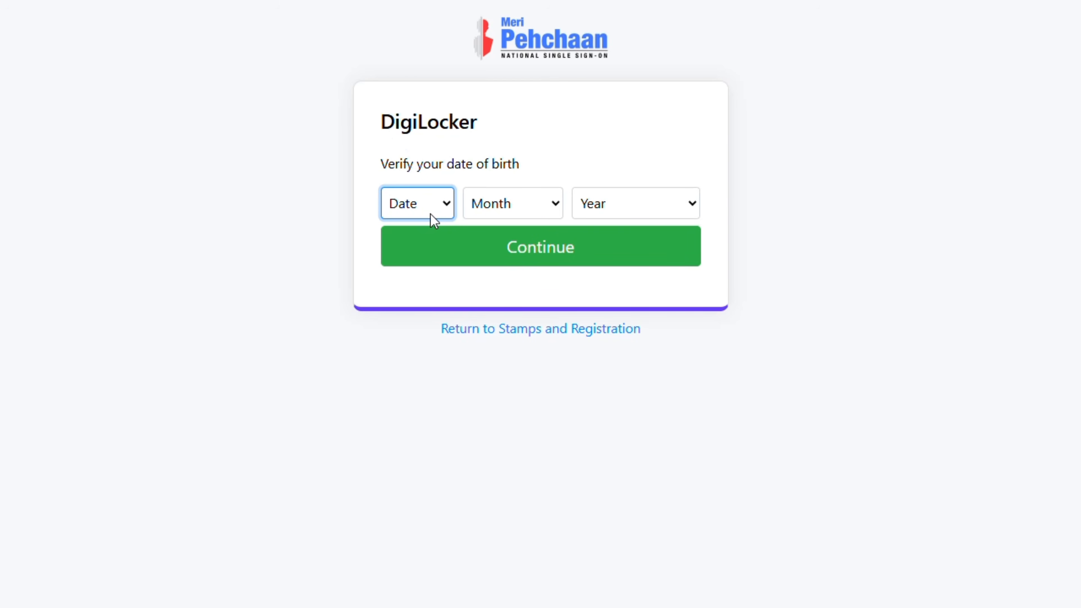
type("25")
key("Tab")
key("Tab")
type("1999")
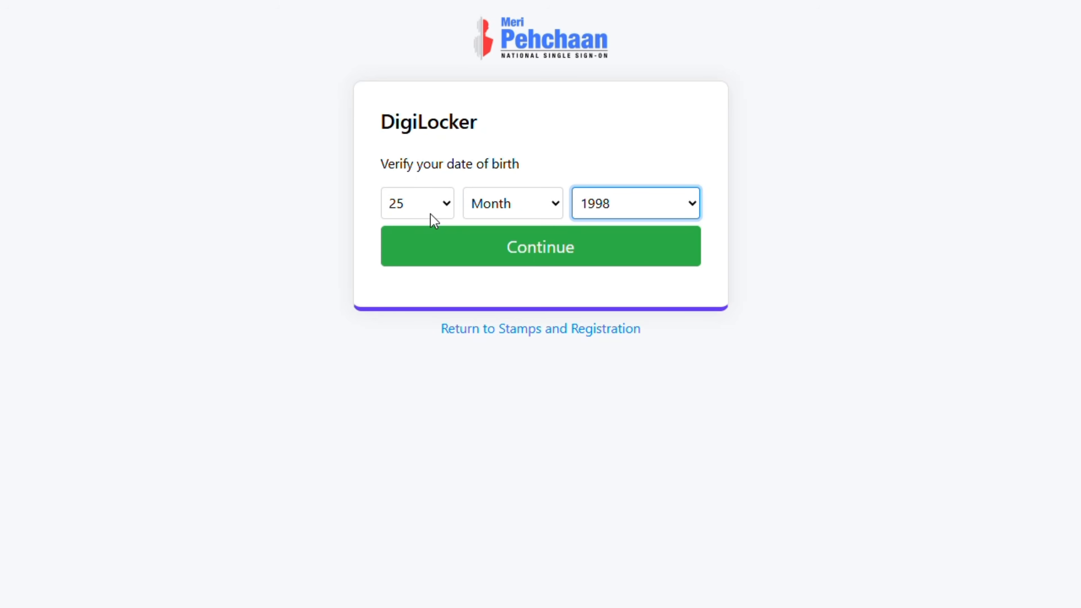
left_click(527, 204)
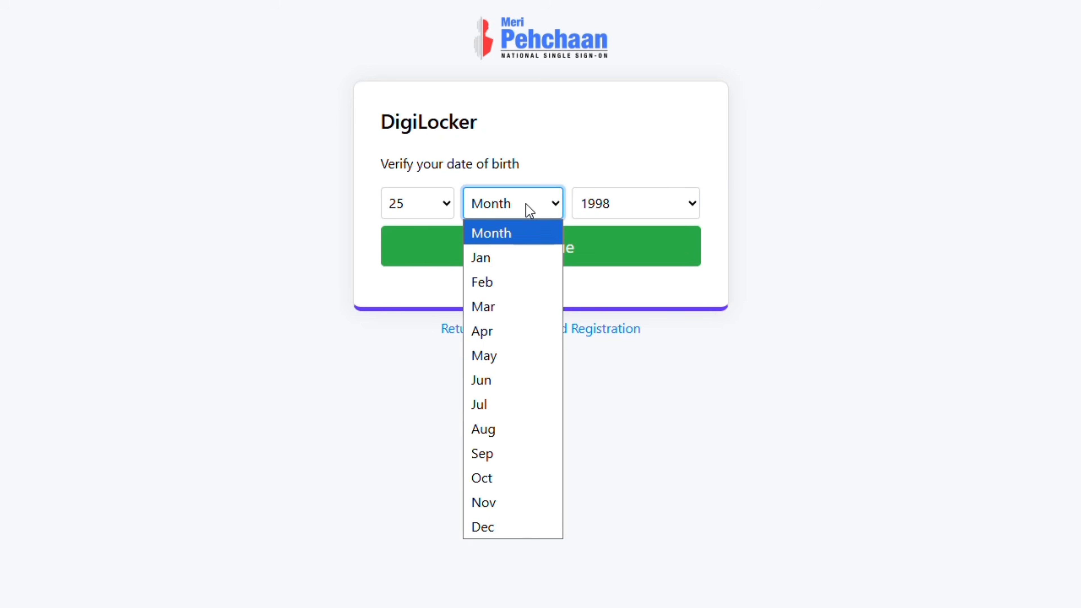
left_click(490, 431)
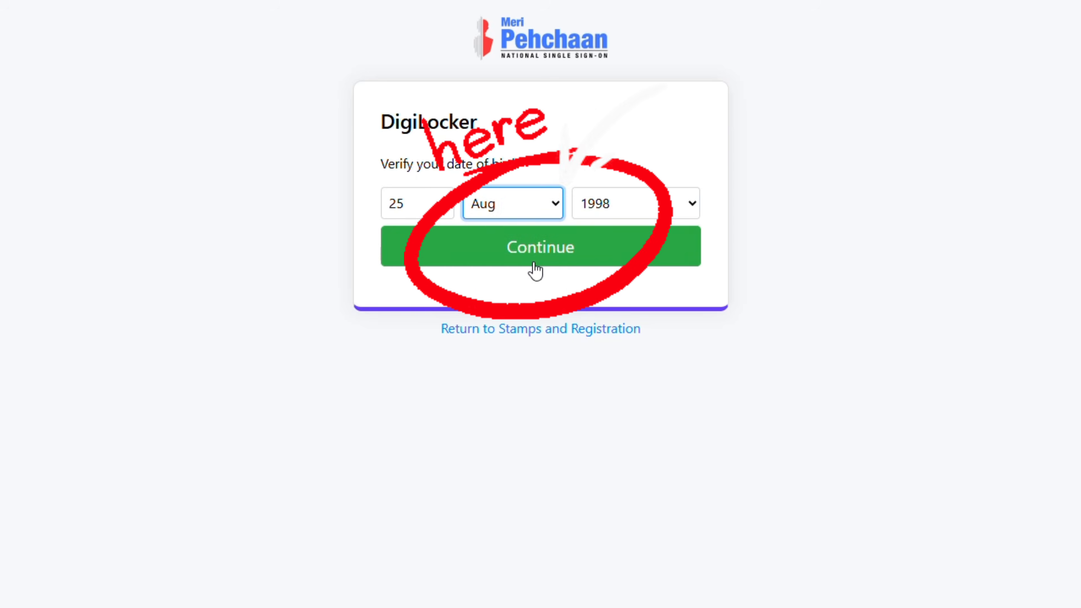
left_click(541, 260)
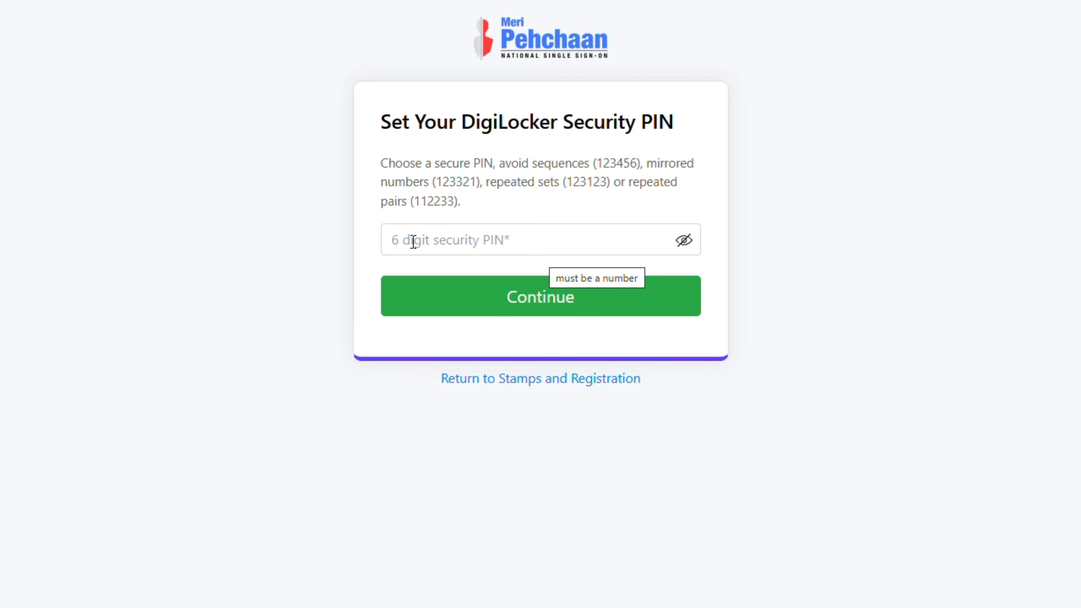
Set a new six-digit DigiLocker security PIN
left_click(413, 242)
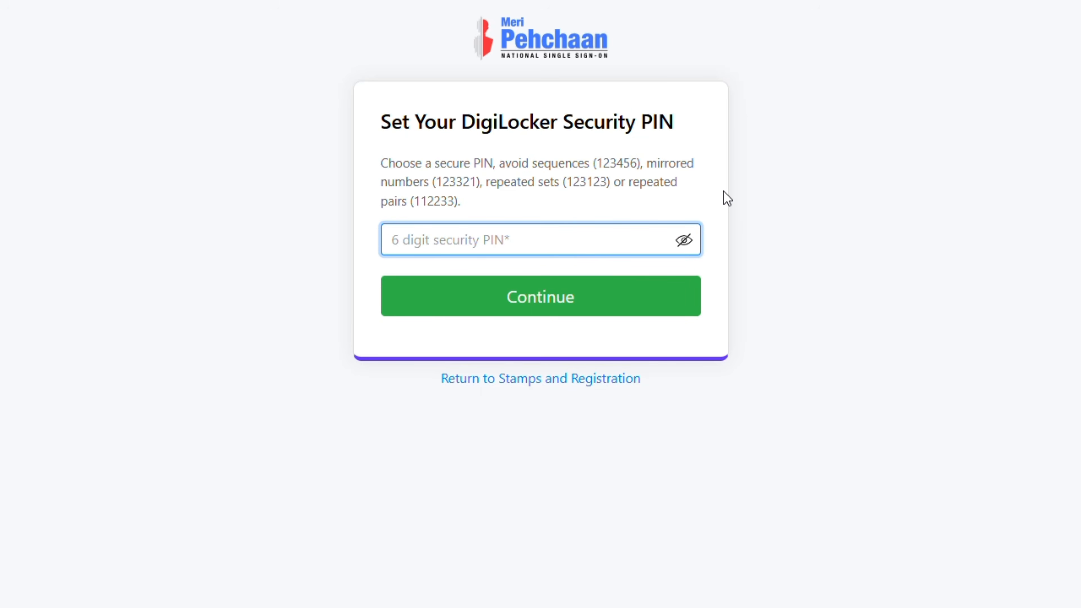
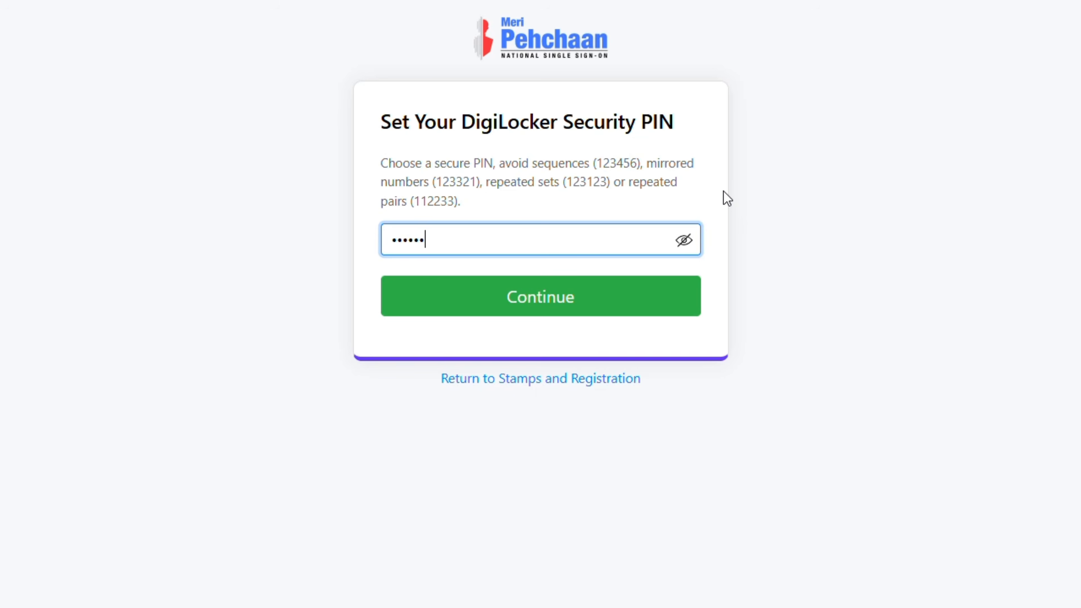
left_click(572, 290)
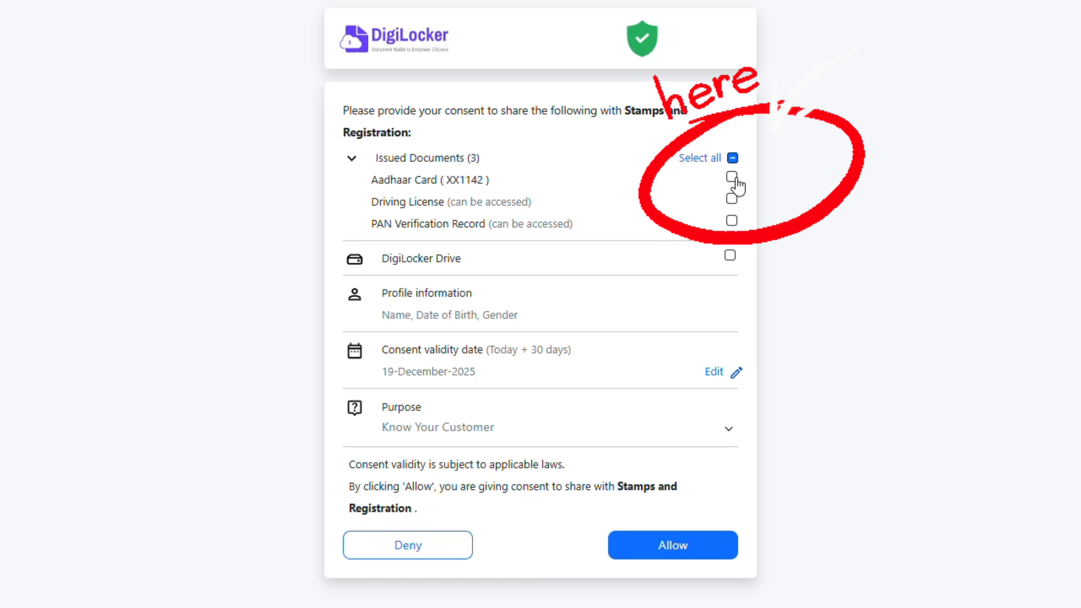
Share the Aadhaar Card from Issued Documents with Stamps and Registration
left_click(732, 177)
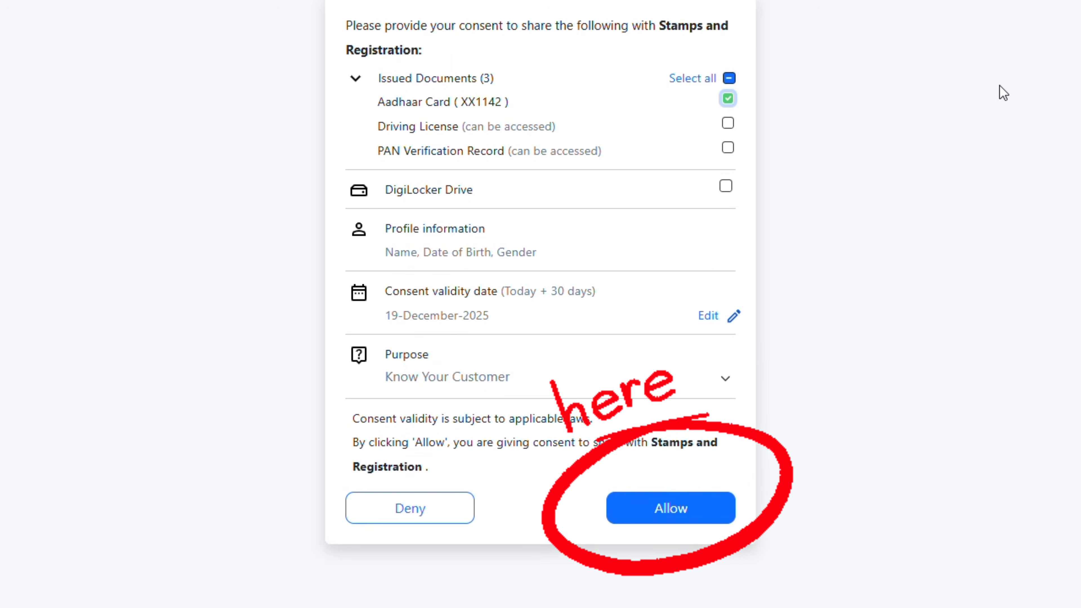
left_click(651, 511)
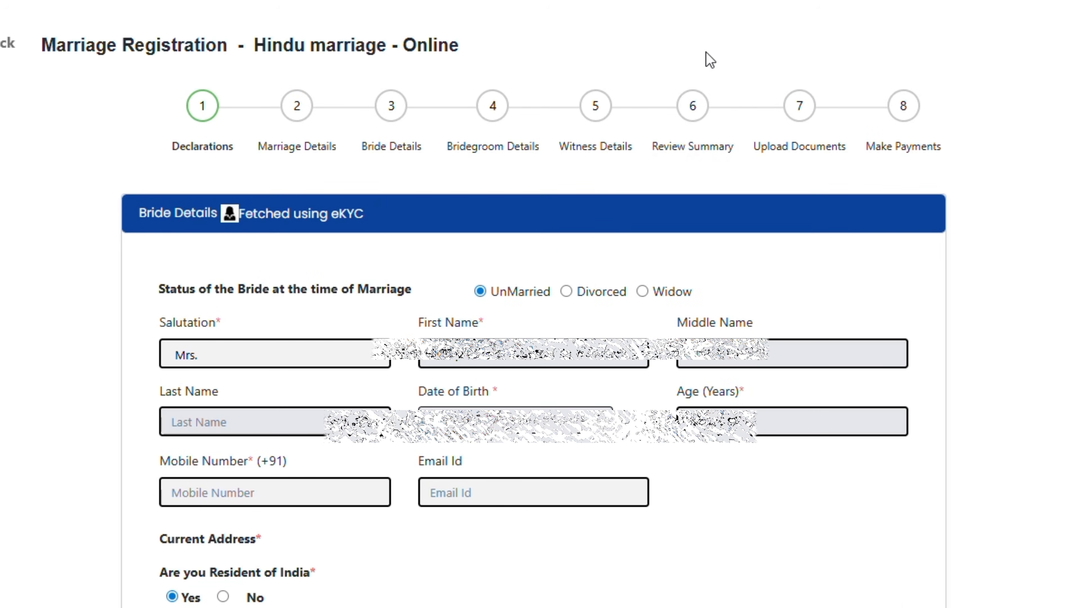
Keep Mrs. as the bride's salutation and enter her mobile number
scroll(564, 203, "down", 4)
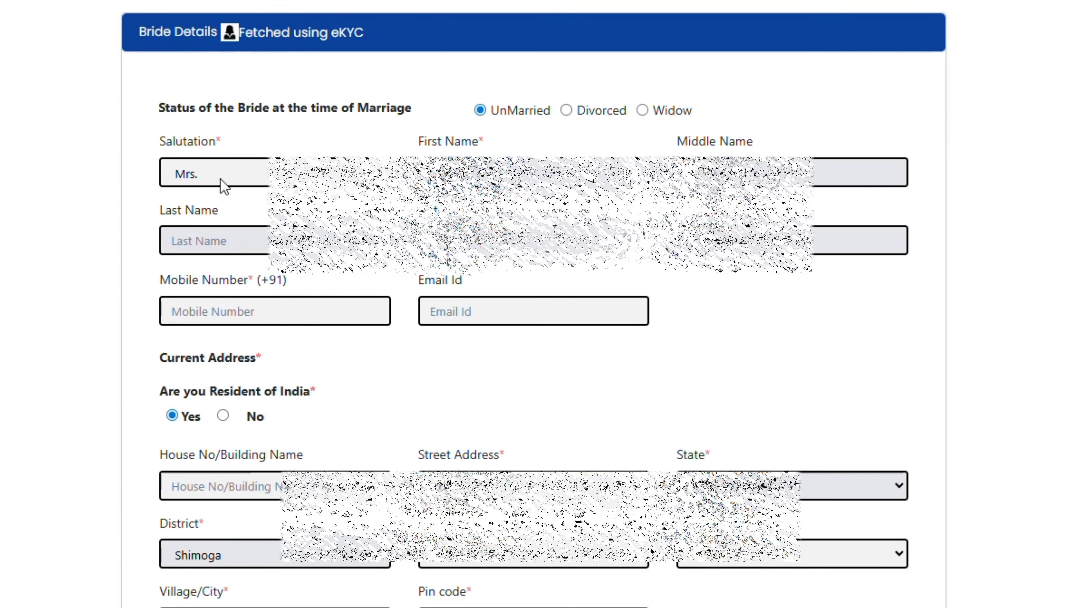
left_click(213, 173)
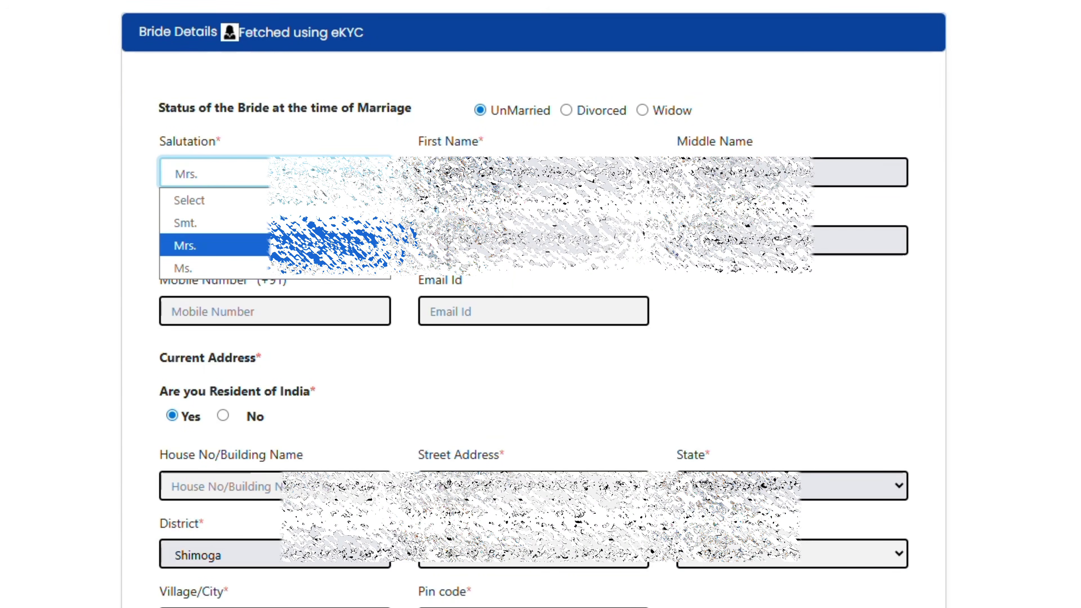
left_click(324, 183)
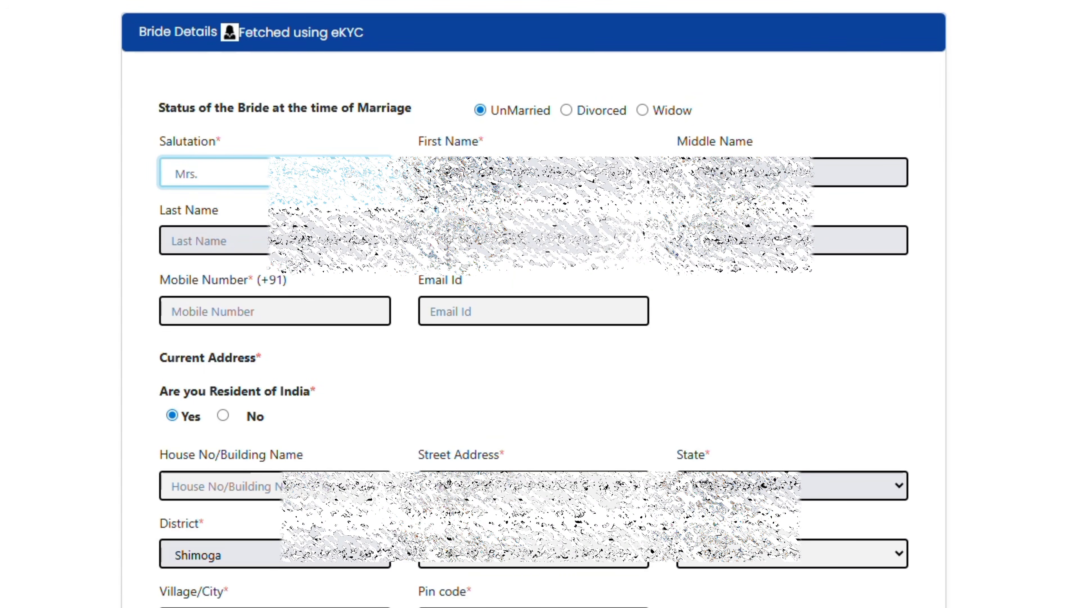
scroll(627, 283, "down", 3)
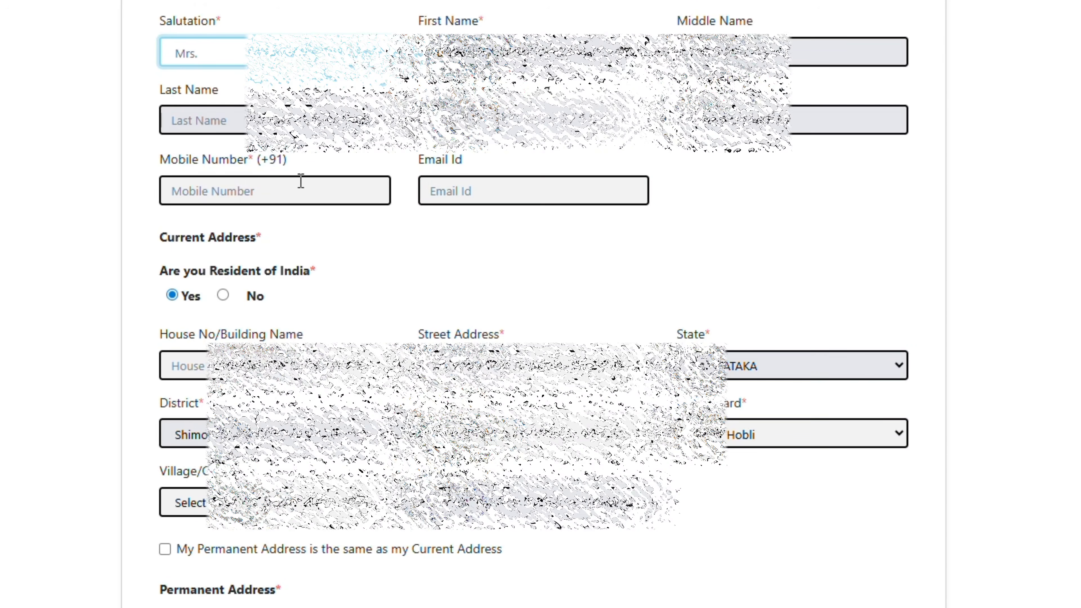
left_click(239, 183)
left_click(316, 153)
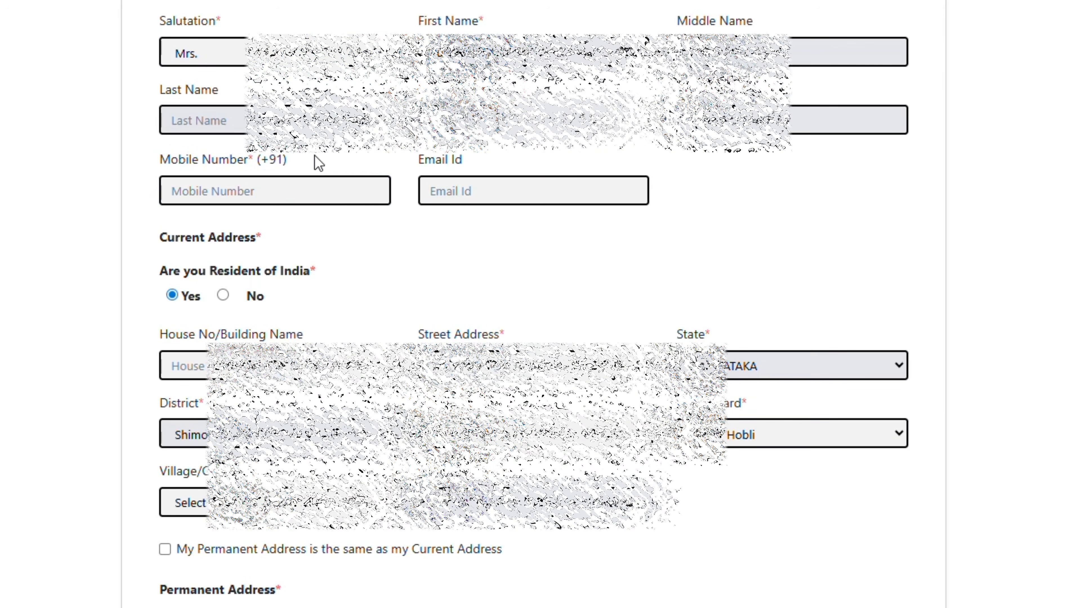
key("Tab")
key("Tab")
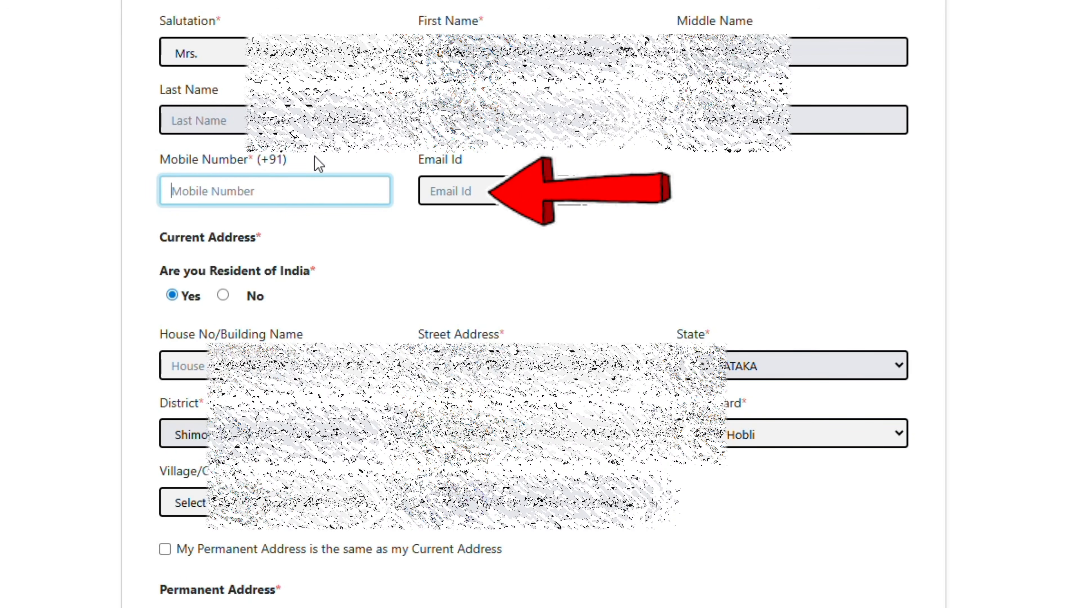
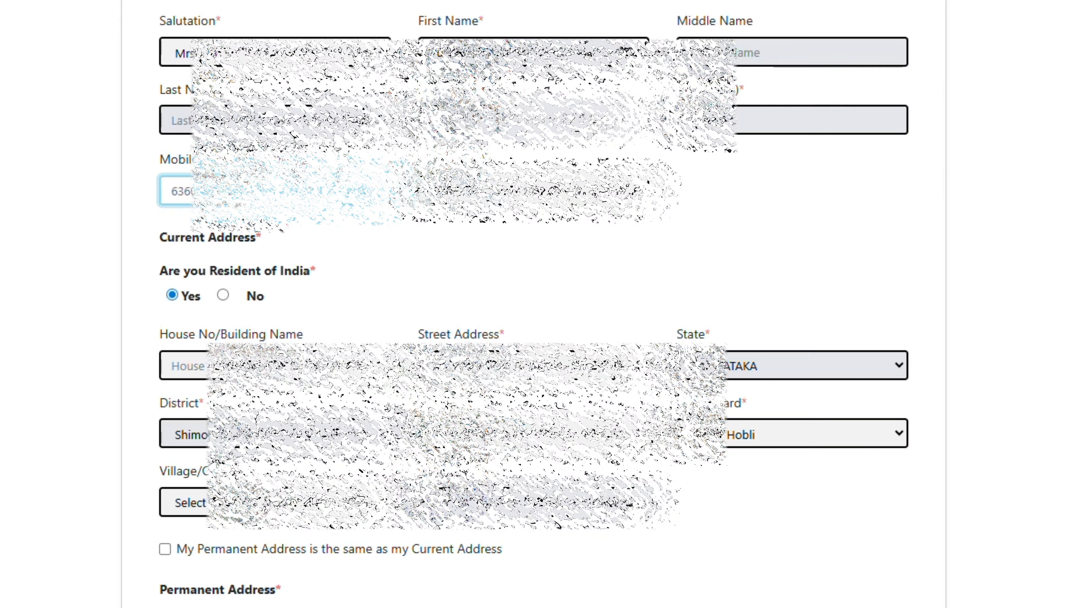
Fill in the bride's e-mail address by picking it from the suggested addresses
left_click(510, 190)
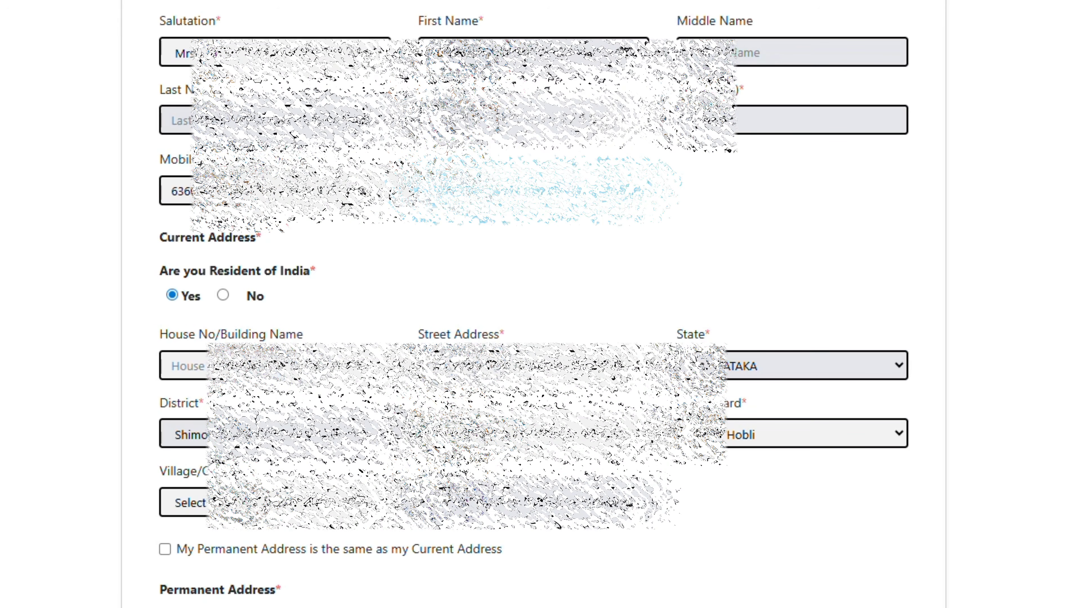
type("P")
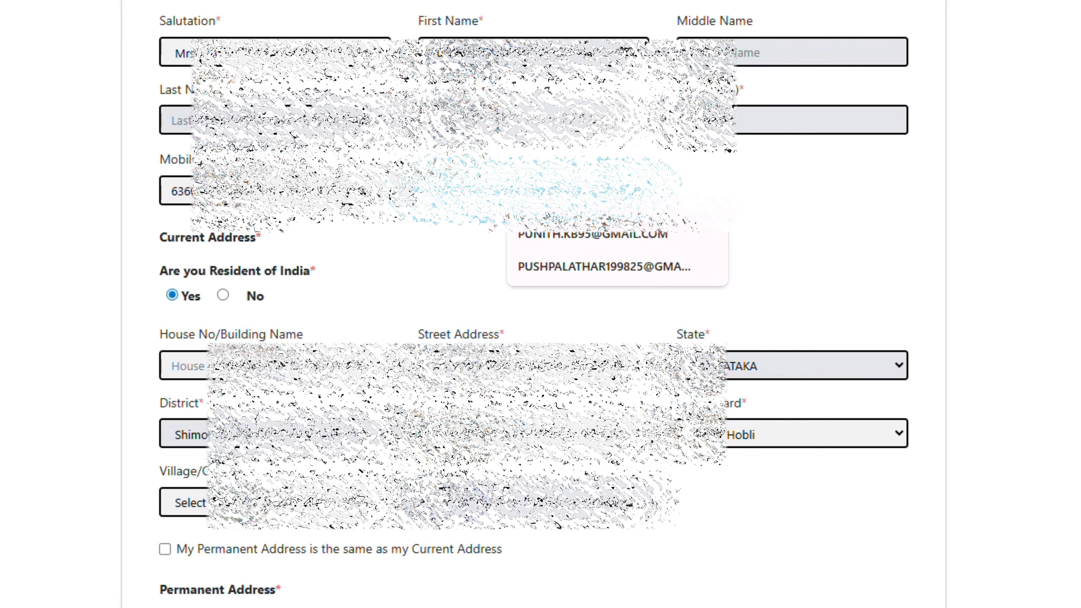
type("R")
key("BackSpace")
type("US")
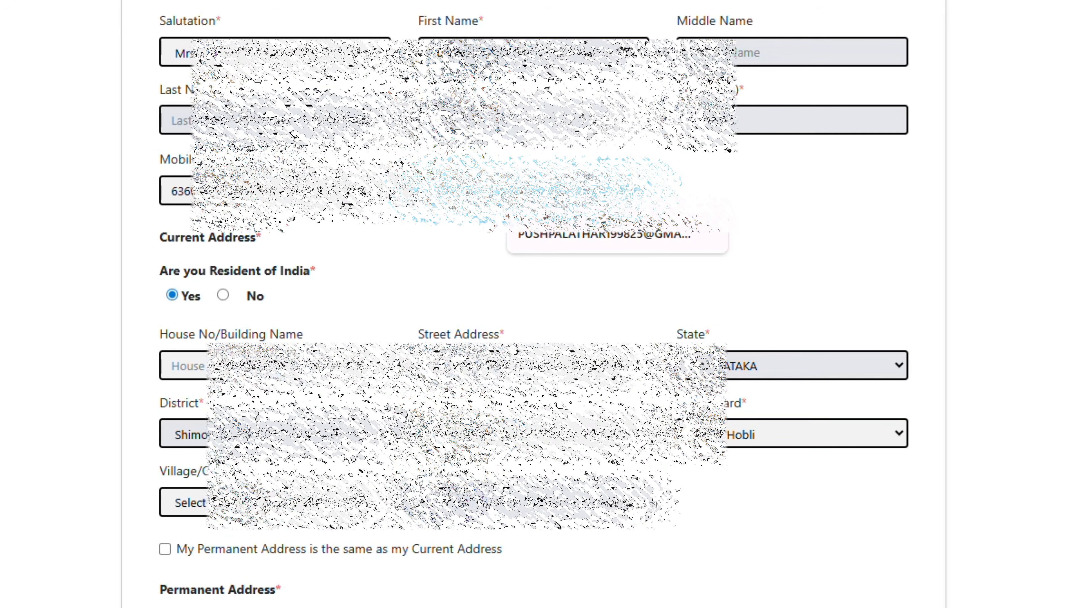
left_click(604, 235)
key("Tab")
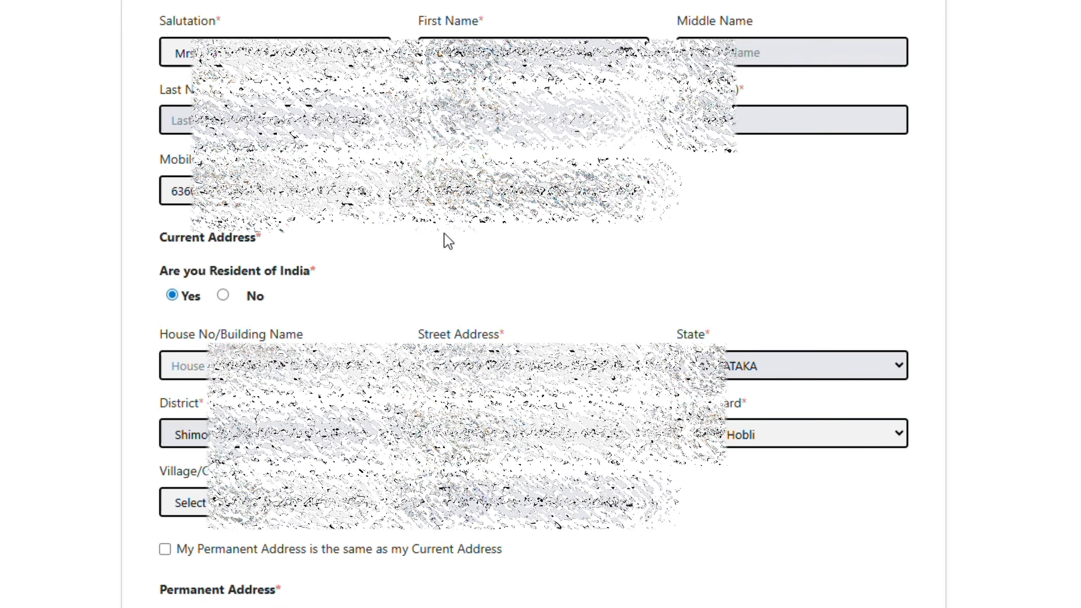
scroll(444, 239, "down", 3)
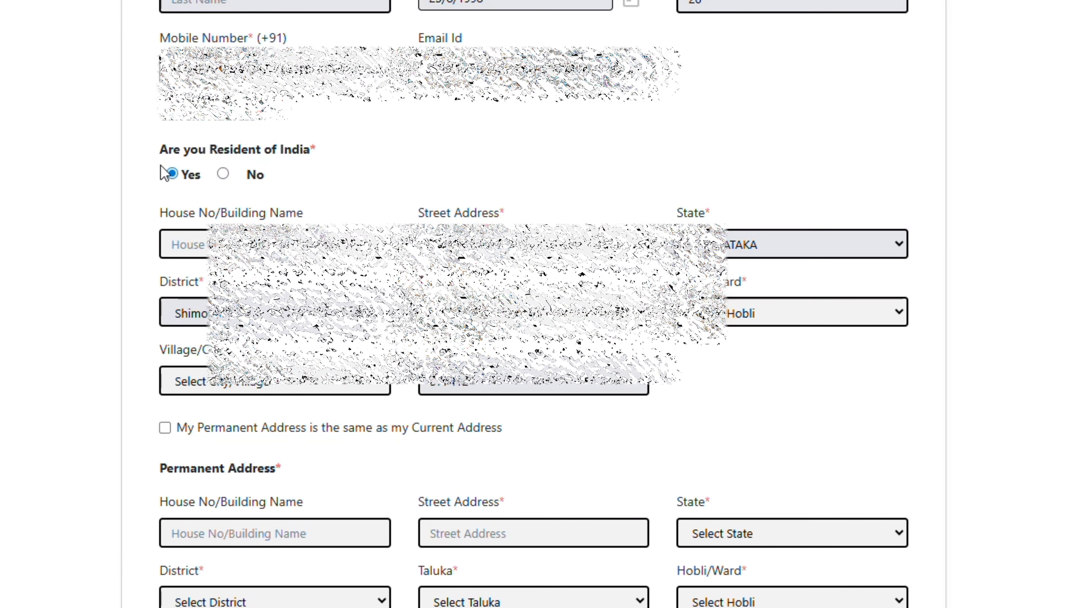
Move down the bride's form and point out the Father Details and Mother Details sections
scroll(357, 178, "down", 3)
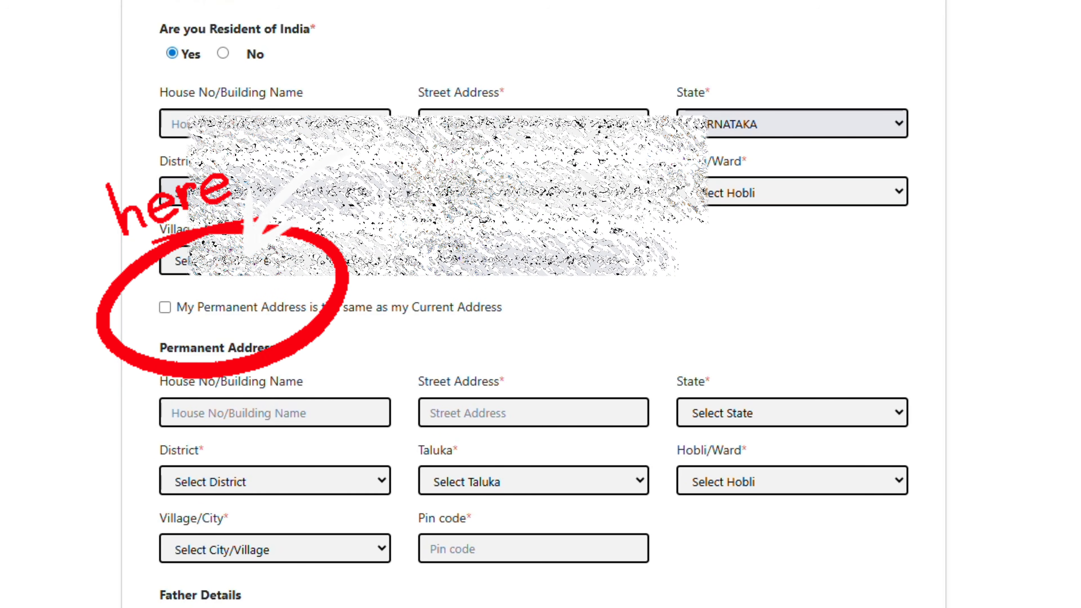
scroll(432, 93, "down", 1)
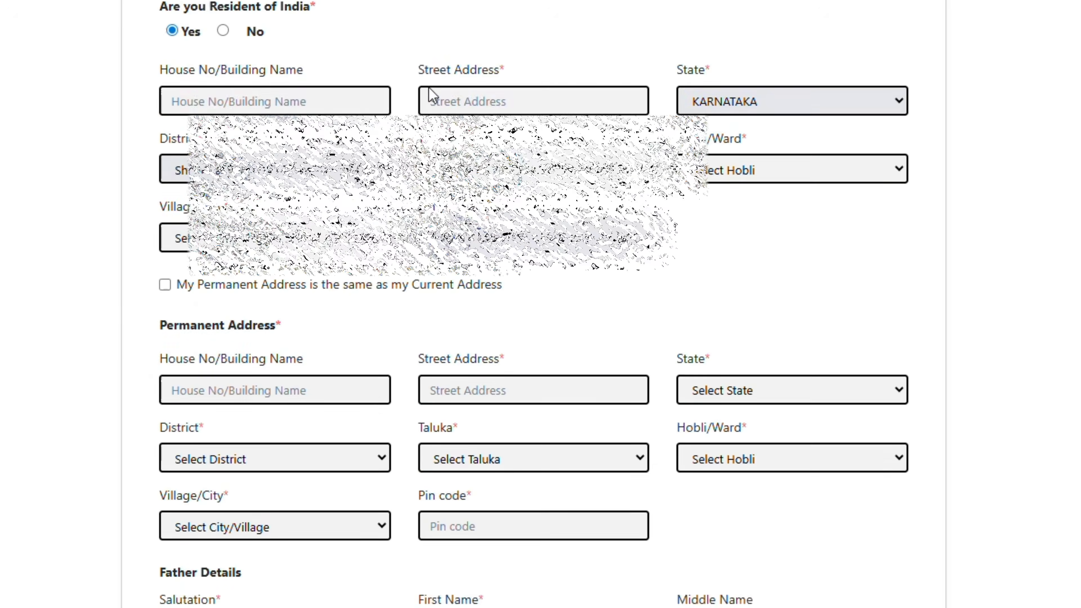
scroll(432, 94, "down", 3)
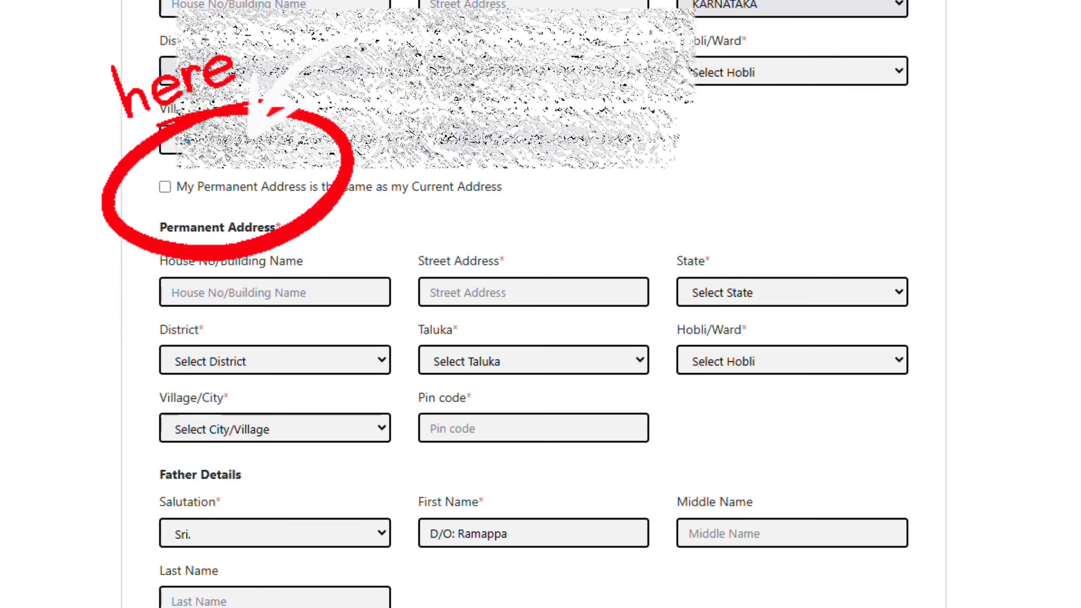
scroll(541, 305, "down", 5)
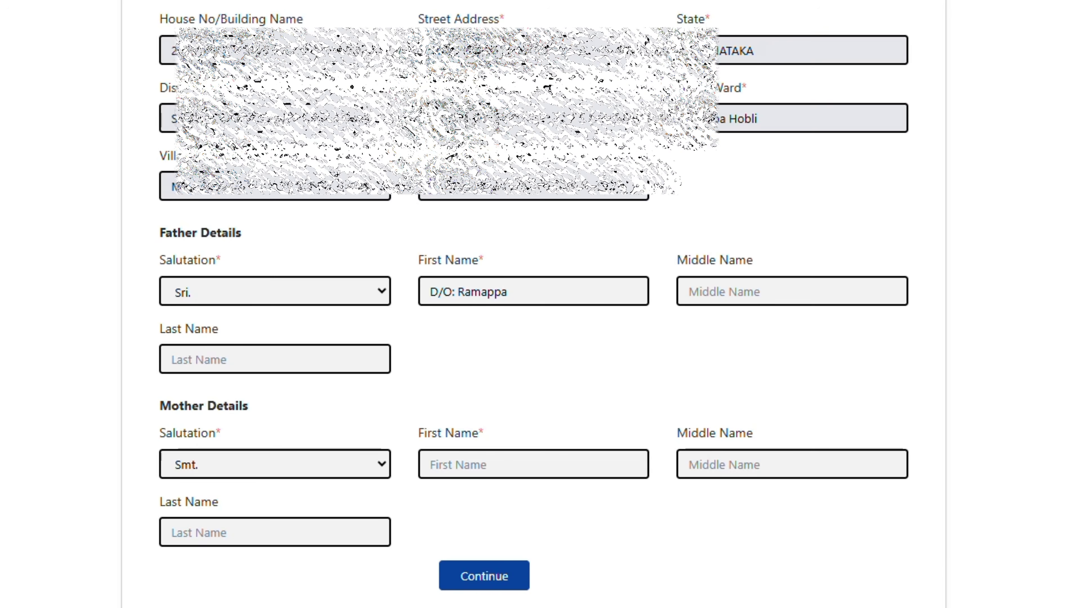
scroll(385, 16, "down", 1)
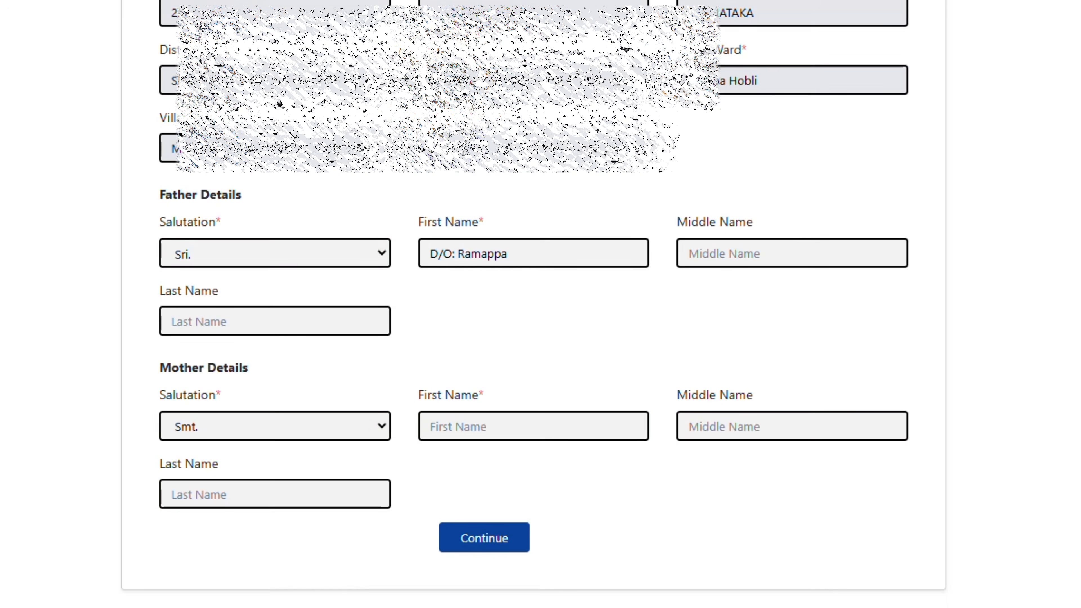
left_click_drag(152, 196, 294, 202)
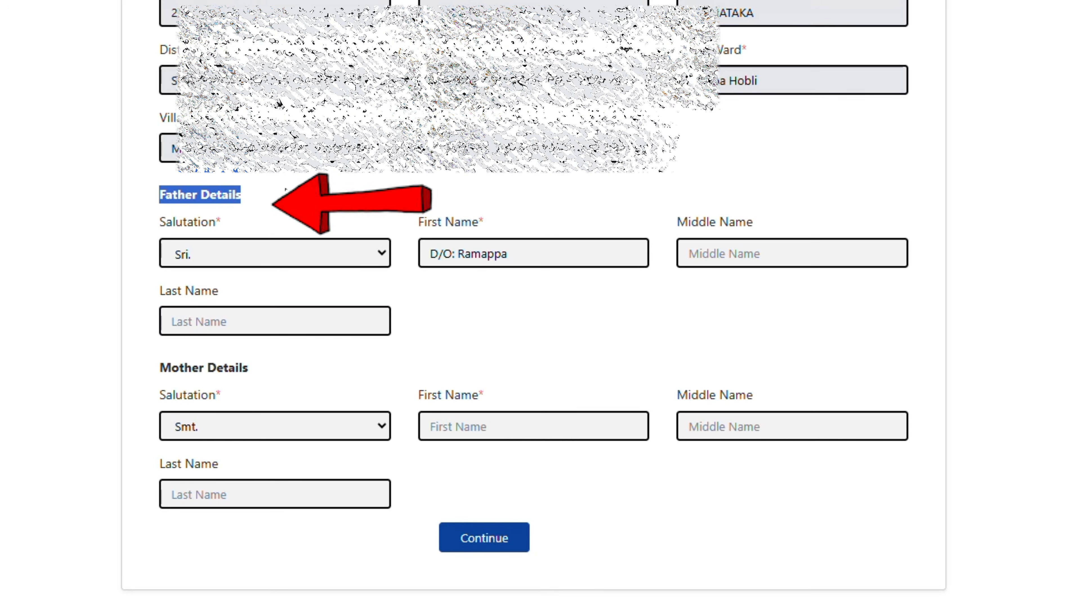
left_click(298, 204)
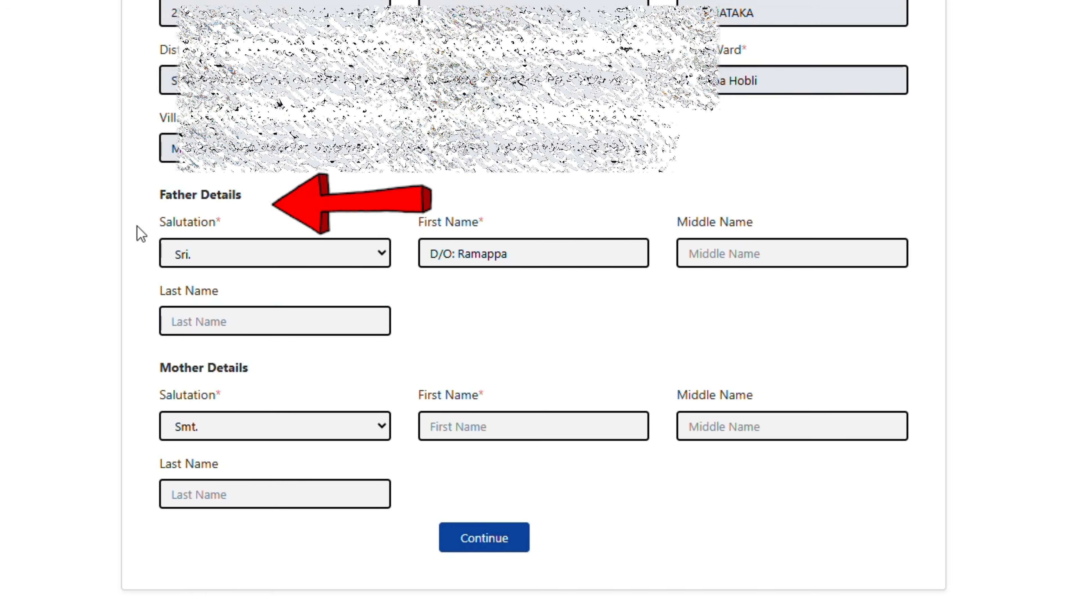
left_click_drag(154, 197, 277, 195)
left_click(277, 196)
left_click_drag(156, 369, 308, 384)
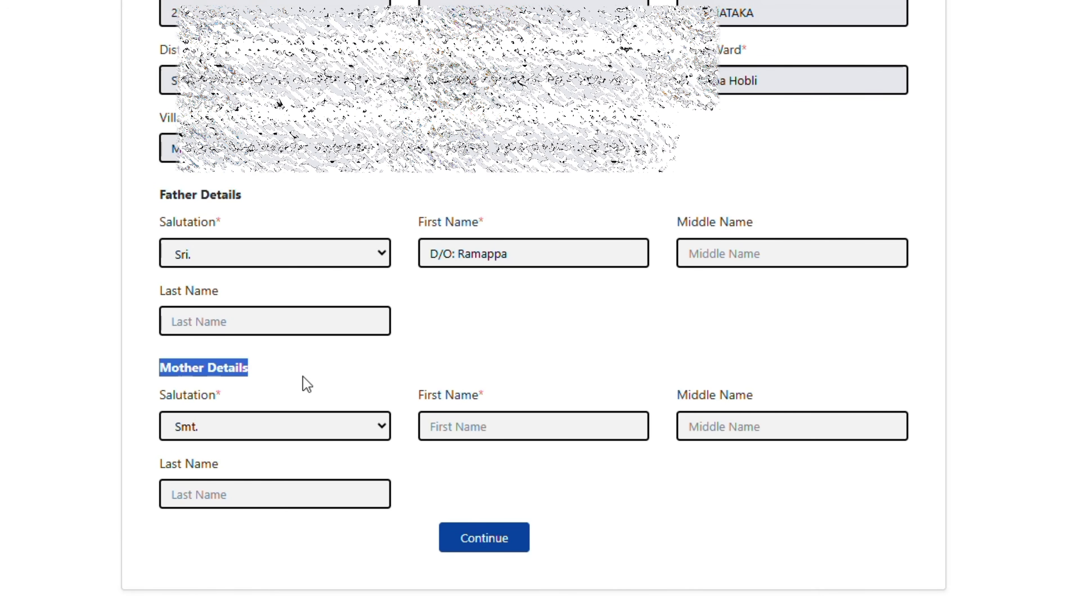
left_click(315, 364)
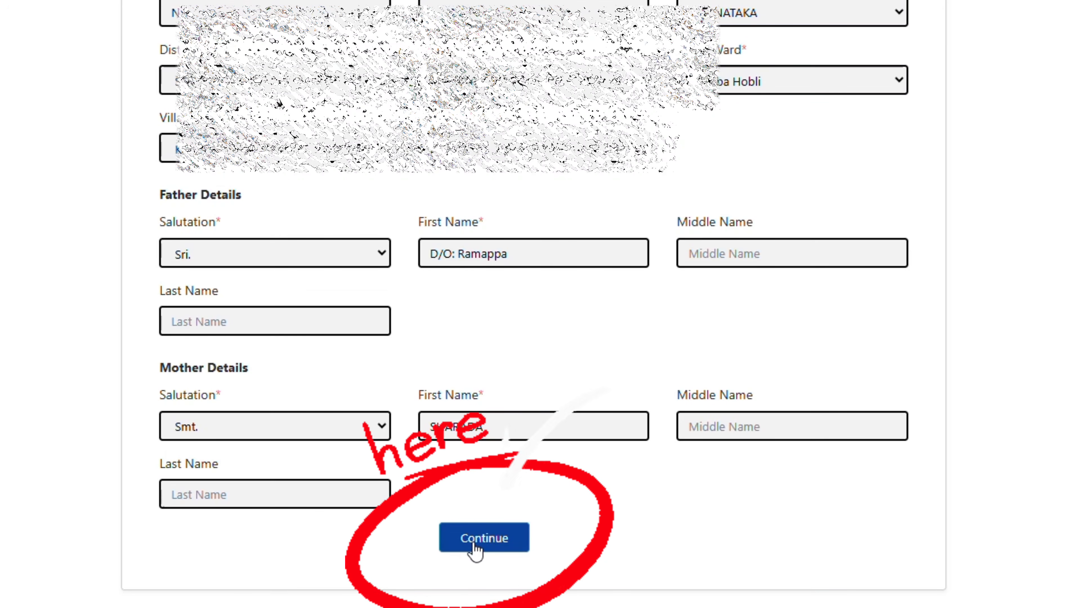
Save the bride's details and launch eKYC Verification from the Bridegroom Details form
left_click(477, 547)
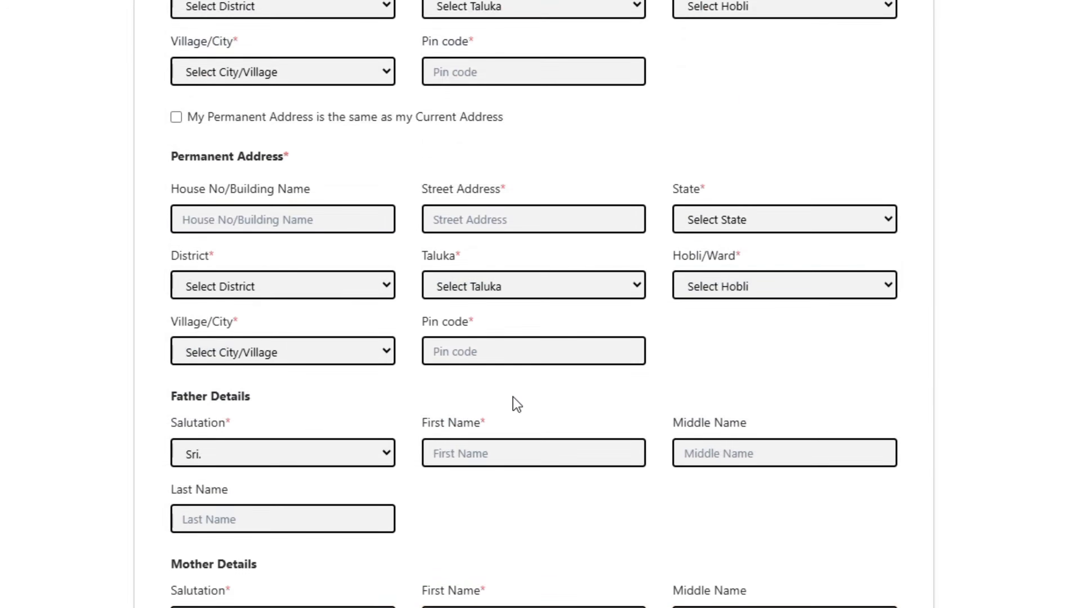
scroll(514, 404, "up", 15)
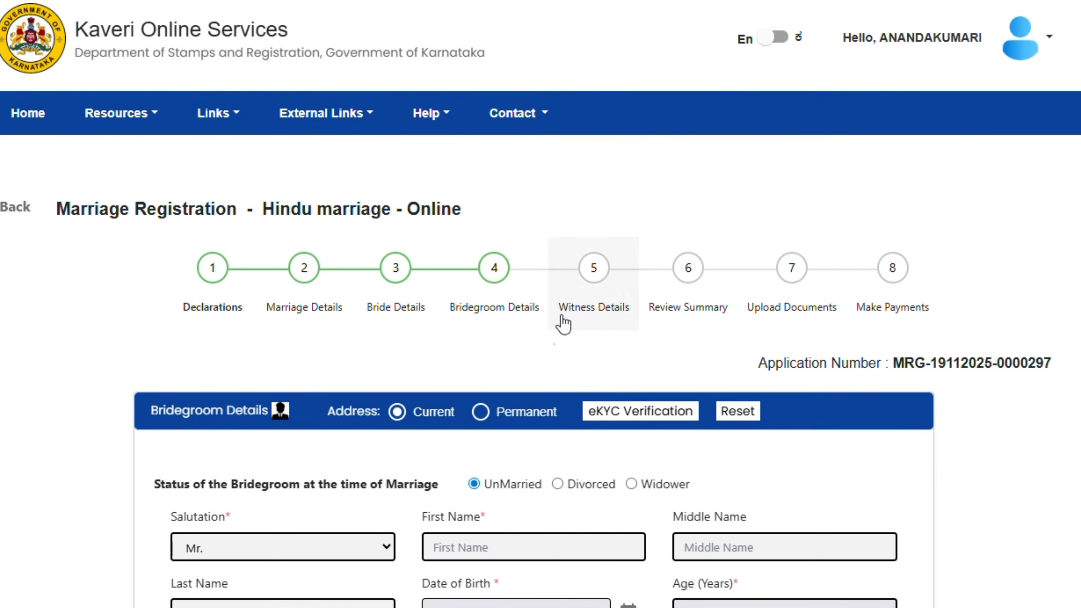
scroll(620, 471, "down", 4)
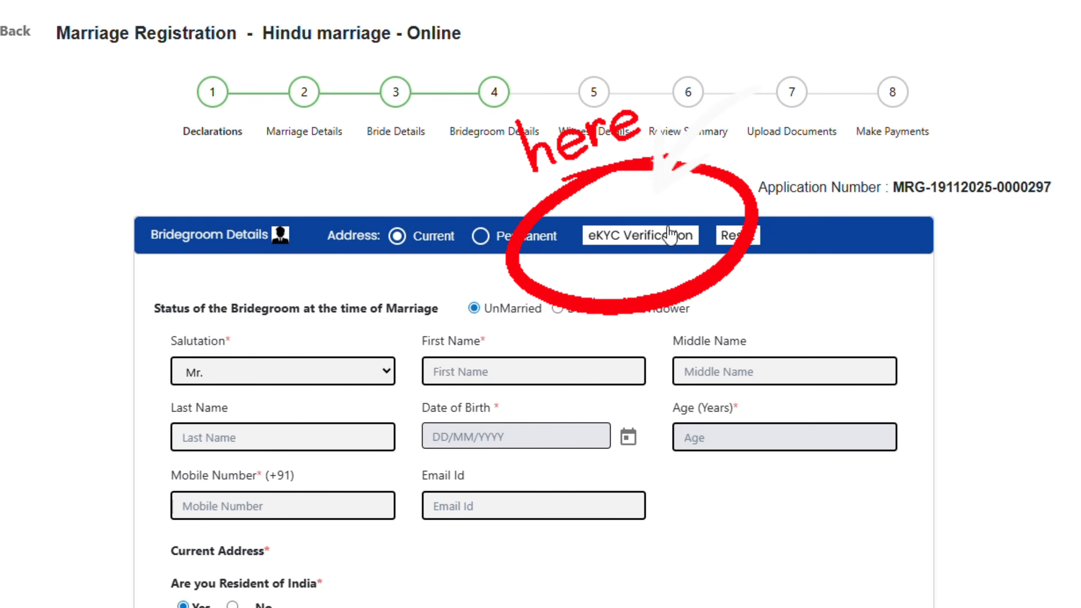
left_click(654, 241)
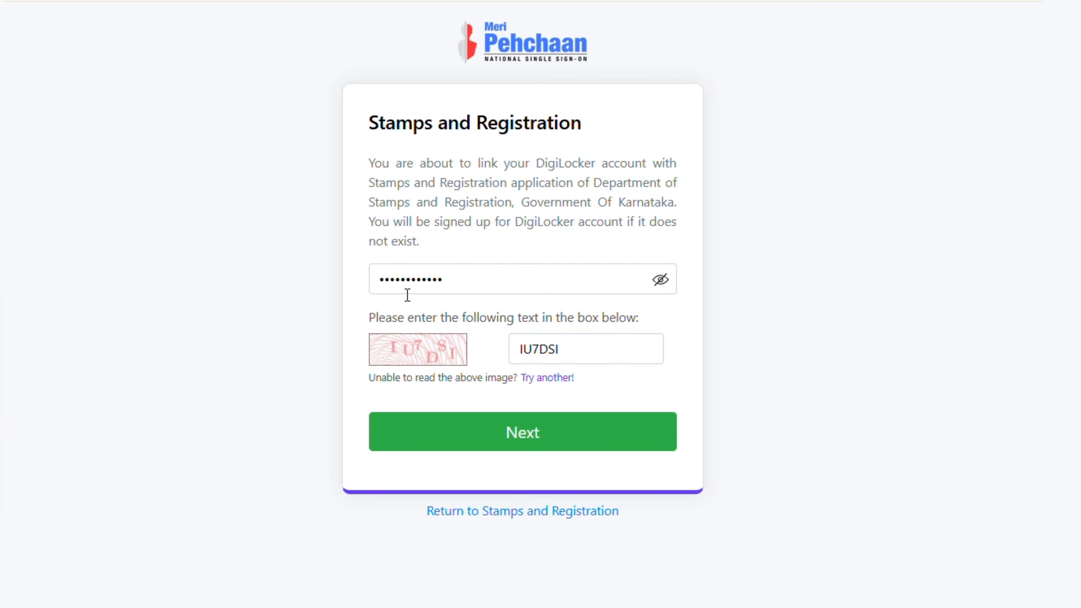
Submit the bridegroom's Aadhaar number, captcha and mobile OTP, then choose Forgot security PIN
left_click(517, 435)
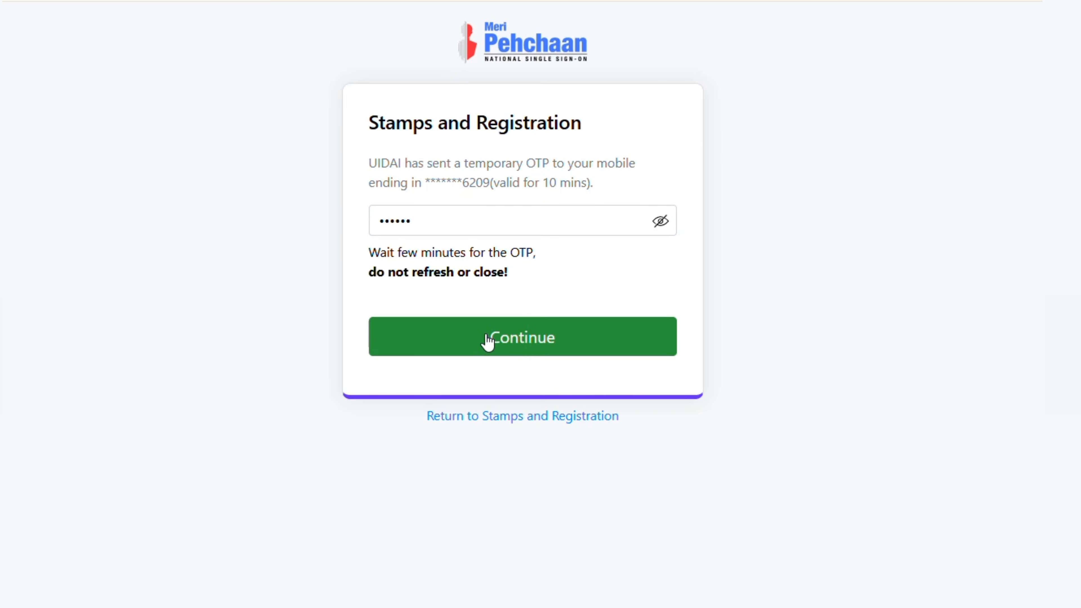
left_click(486, 336)
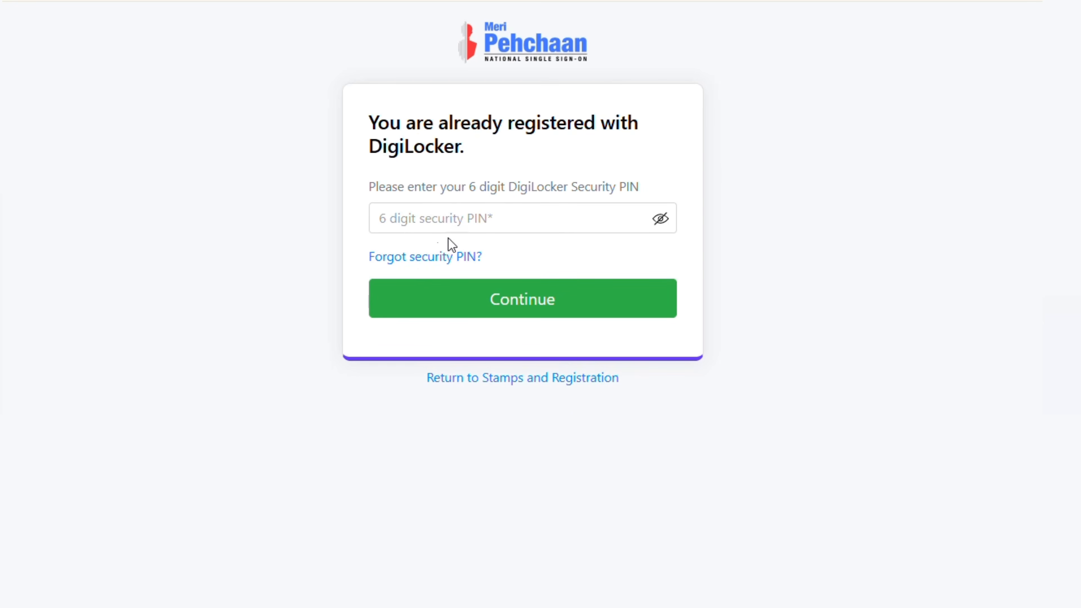
left_click(420, 258)
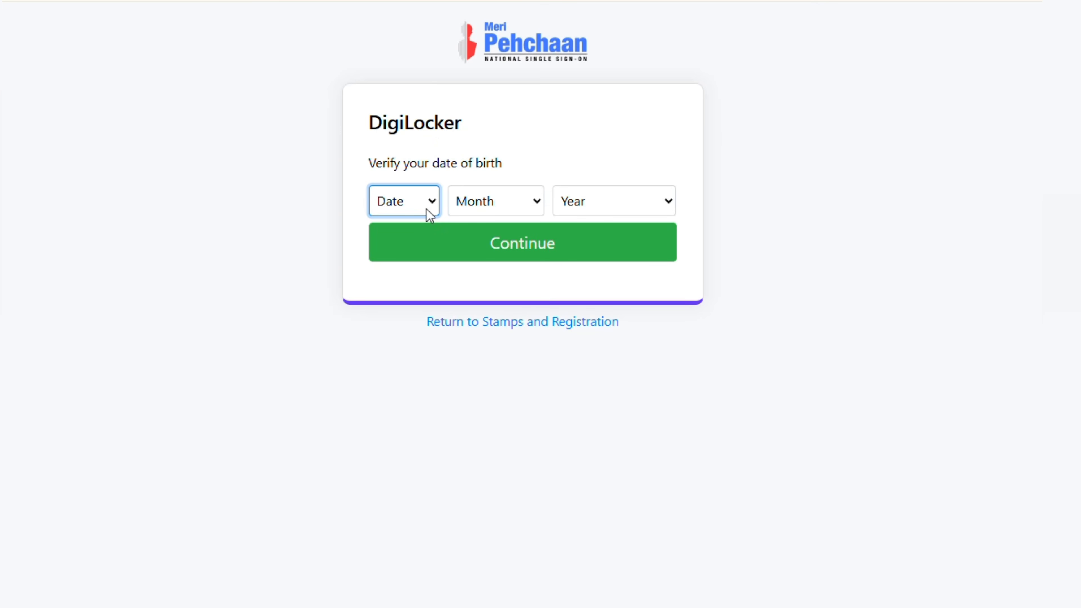
left_click(430, 213)
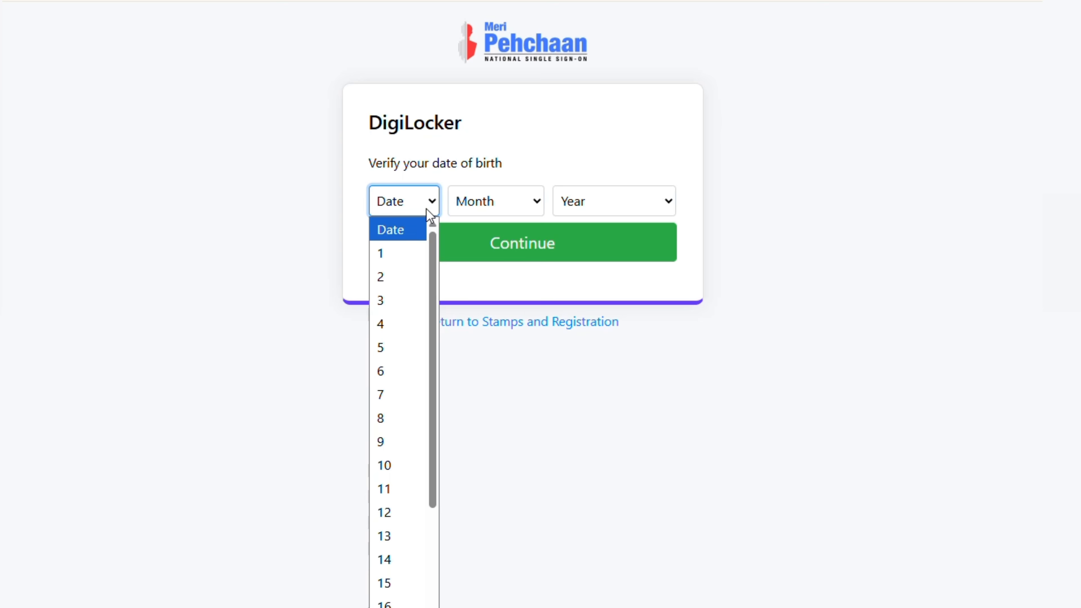
left_click(391, 395)
left_click(507, 207)
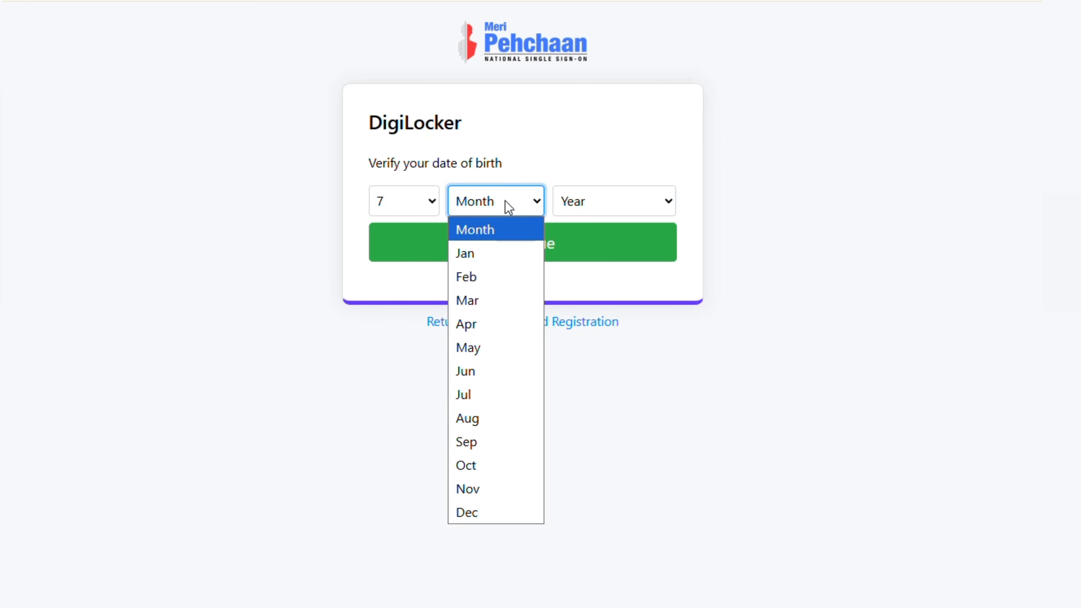
left_click(502, 254)
left_click(610, 194)
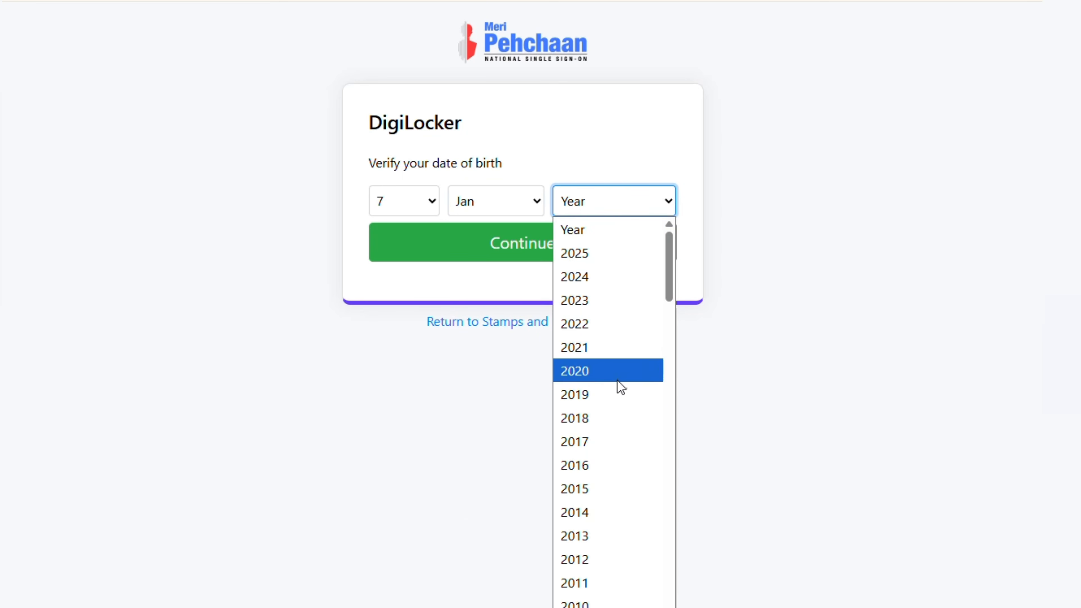
scroll(618, 387, "down", 3)
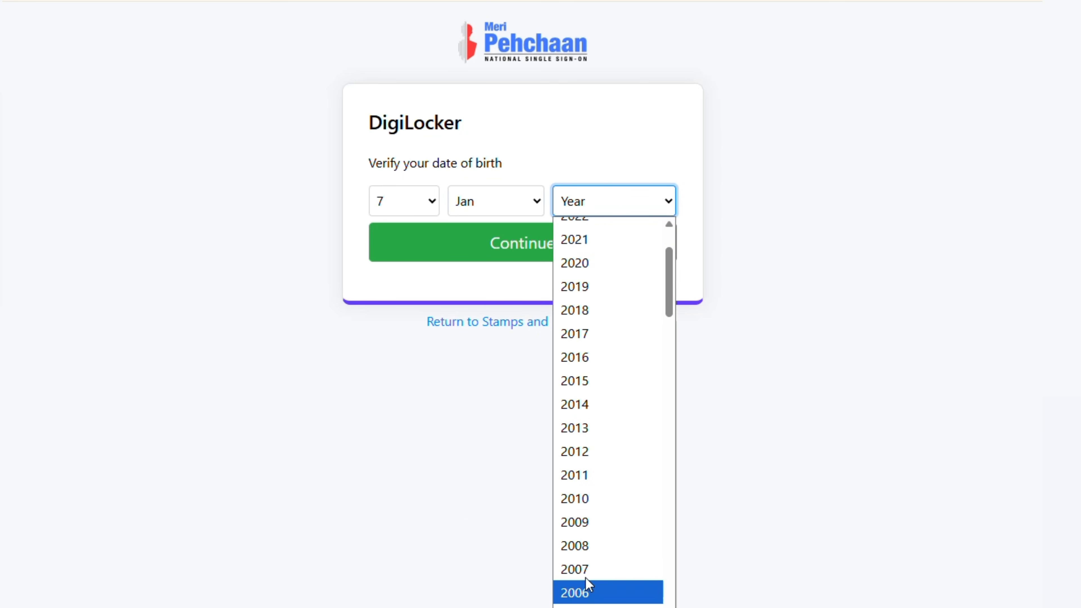
scroll(572, 532, "down", 5)
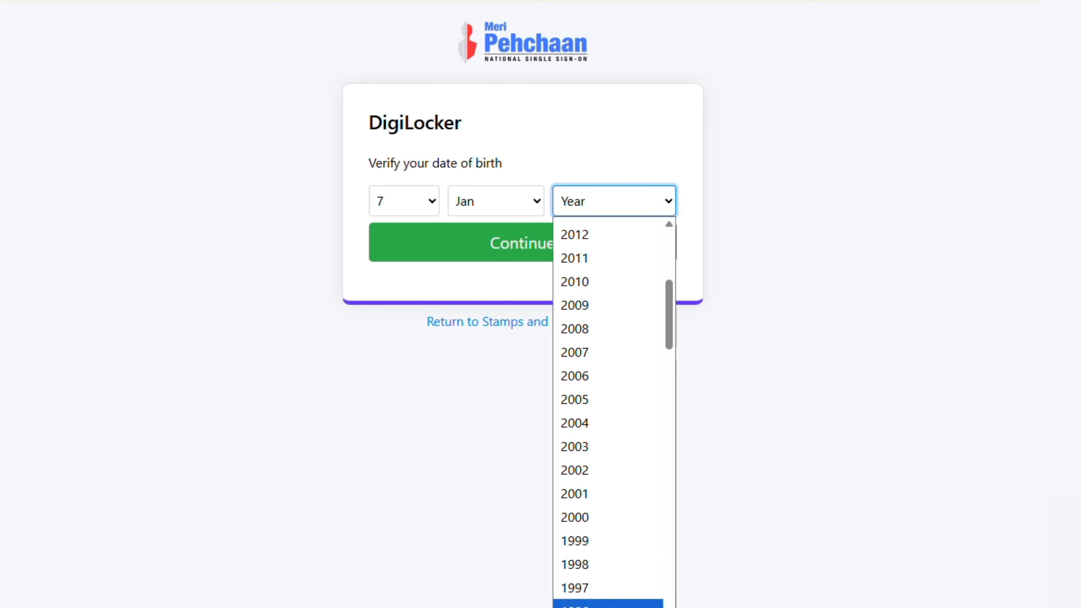
left_click(608, 604)
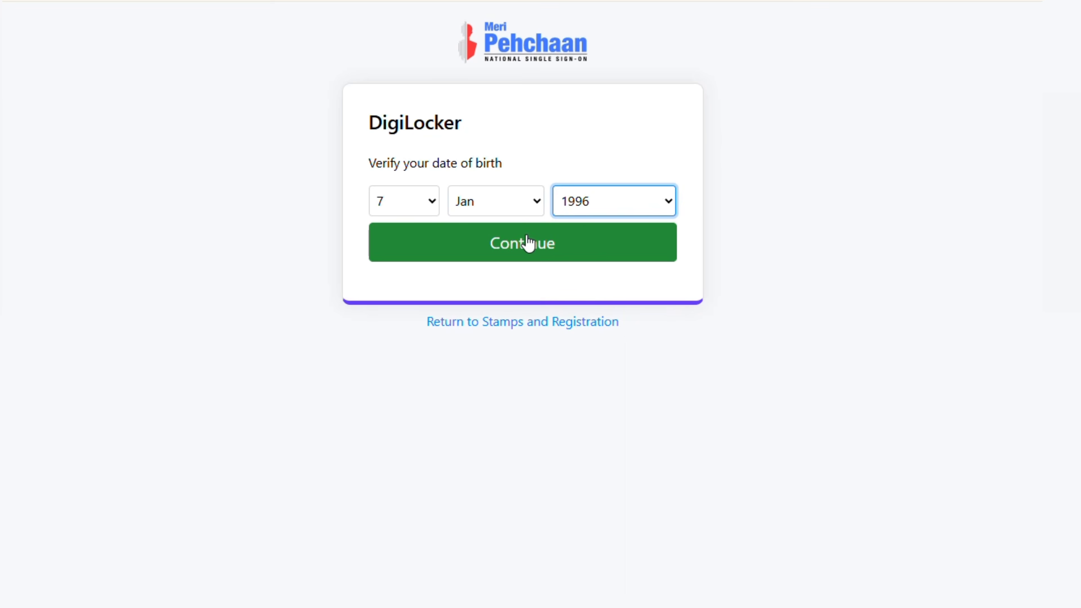
left_click(529, 243)
left_click(394, 234)
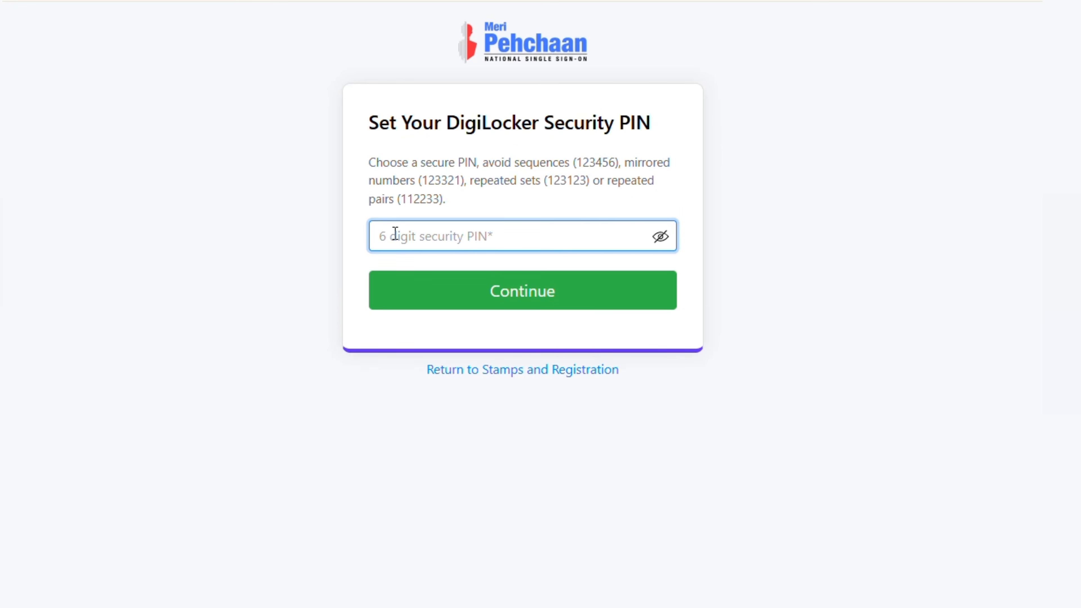
Confirm the new DigiLocker security PIN and request an OTP on the added mobile number
type("••••")
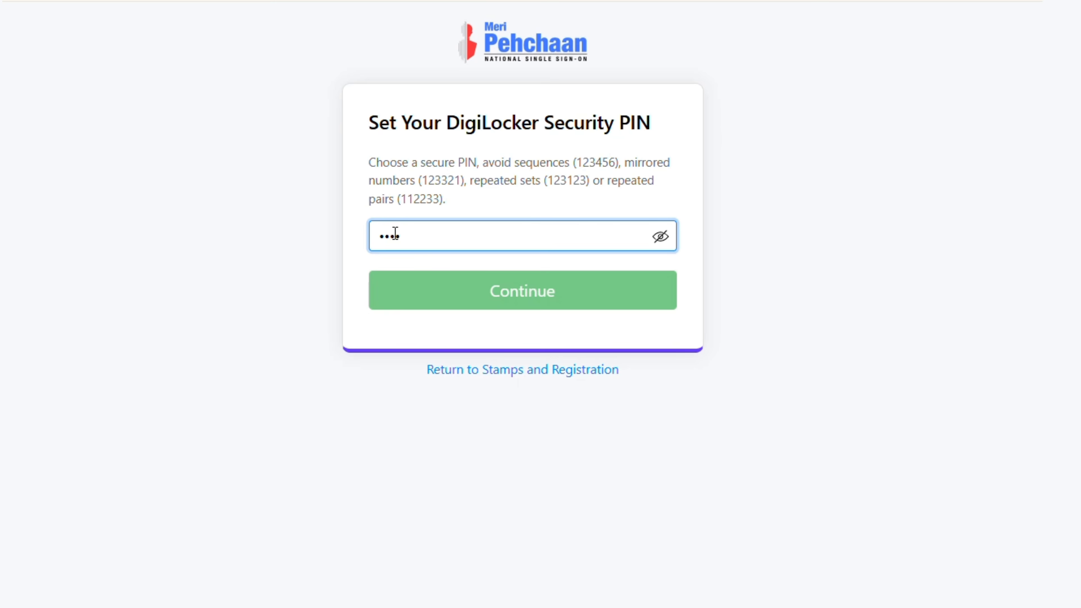
type("••")
left_click(544, 293)
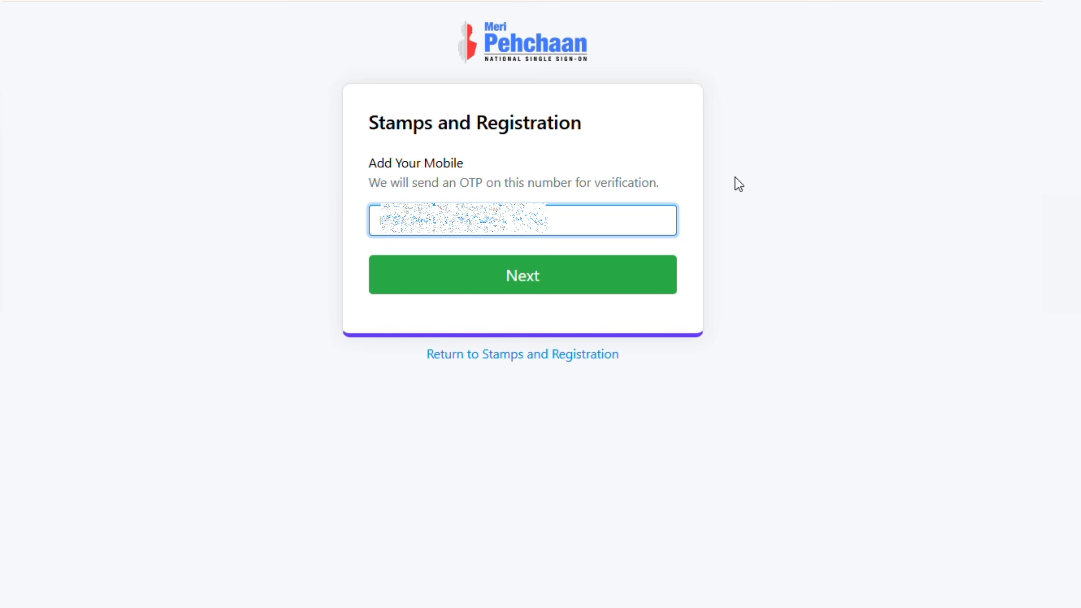
type("9")
left_click(574, 282)
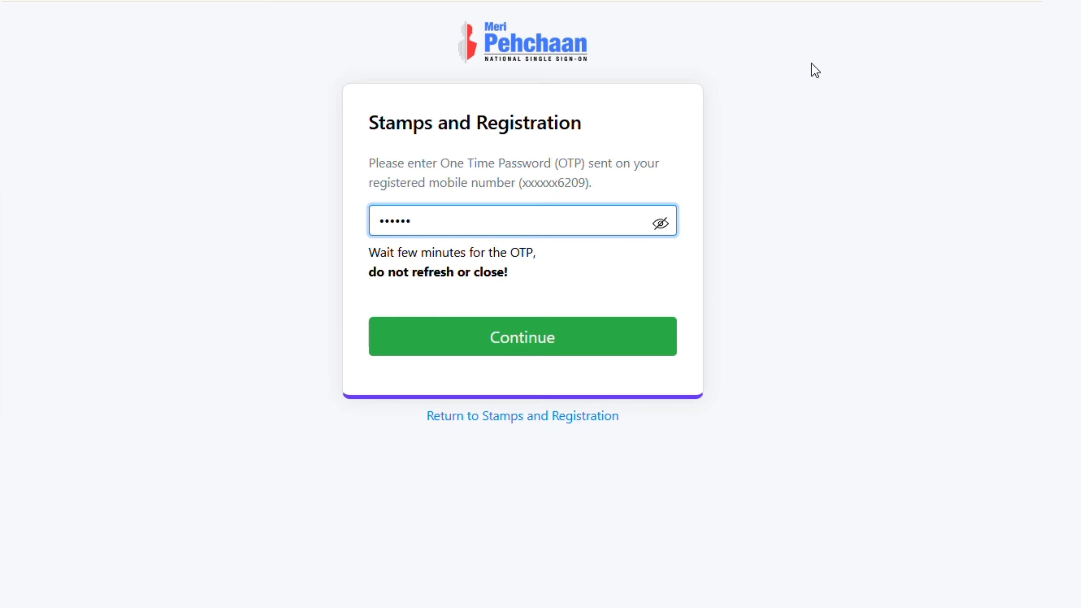
Submit the OTP and consent to share the Aadhaar Card with Stamps and Registration
left_click(552, 334)
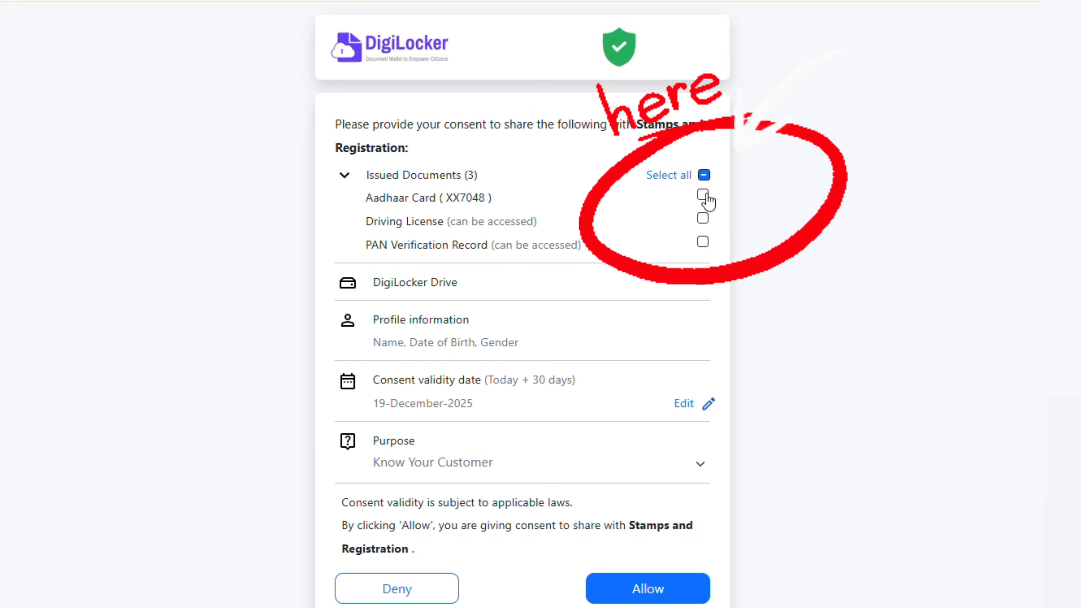
left_click(702, 197)
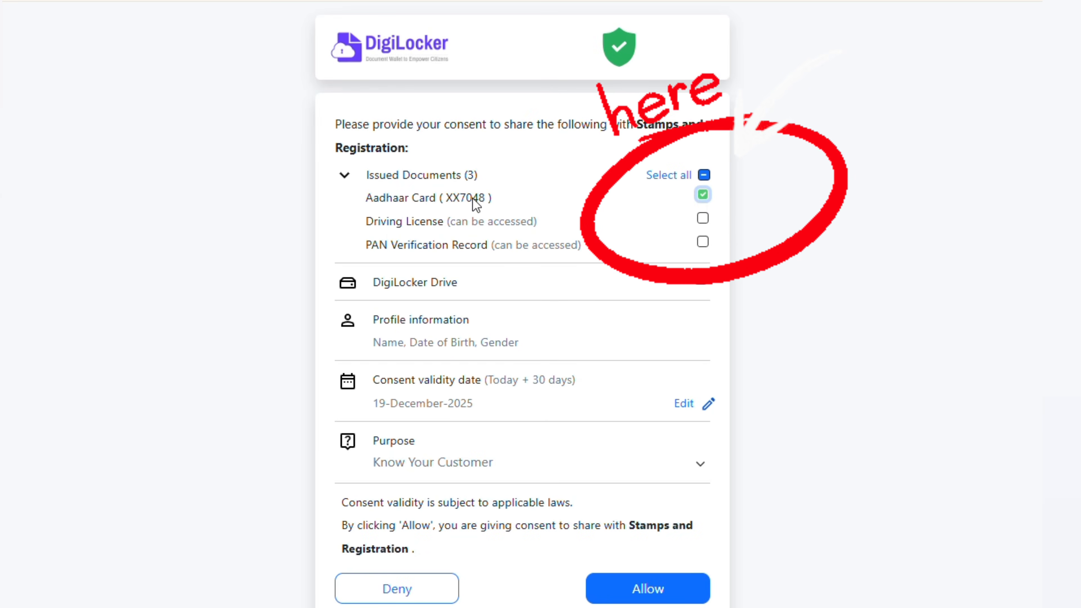
left_click(659, 593)
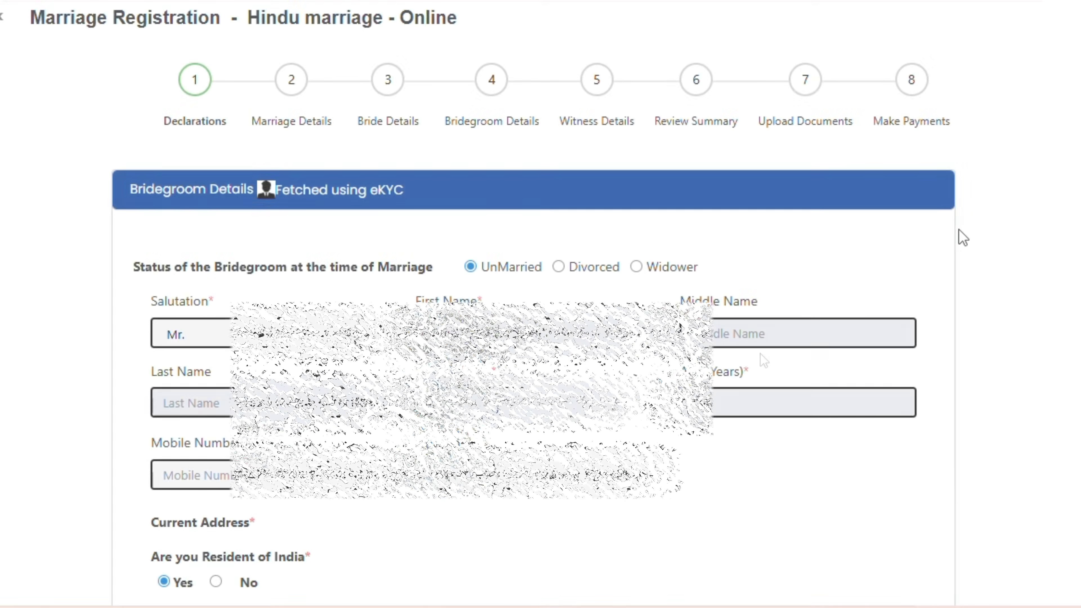
Set the current address hobli and village Kachigebailu, and make permanent address the same
scroll(959, 239, "down", 2)
scroll(541, 304, "down", 2)
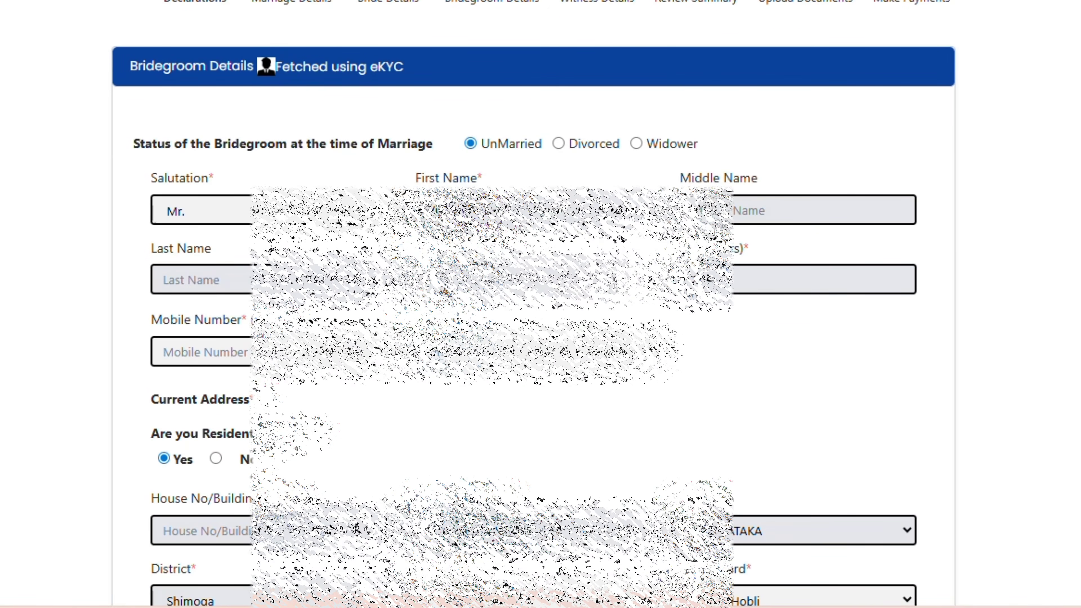
scroll(541, 305, "down", 10)
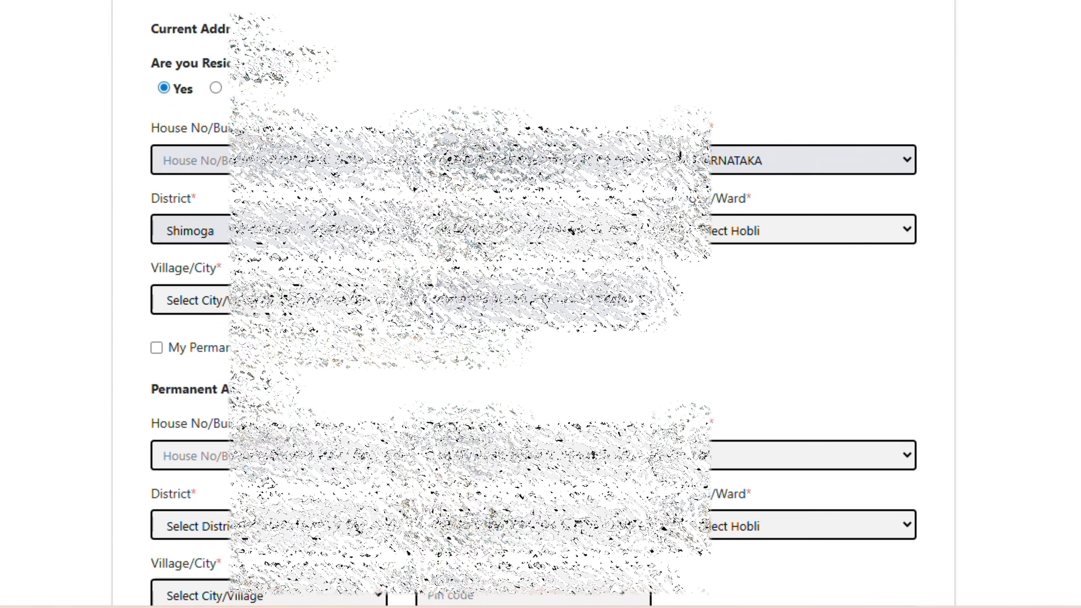
scroll(541, 304, "up", 2)
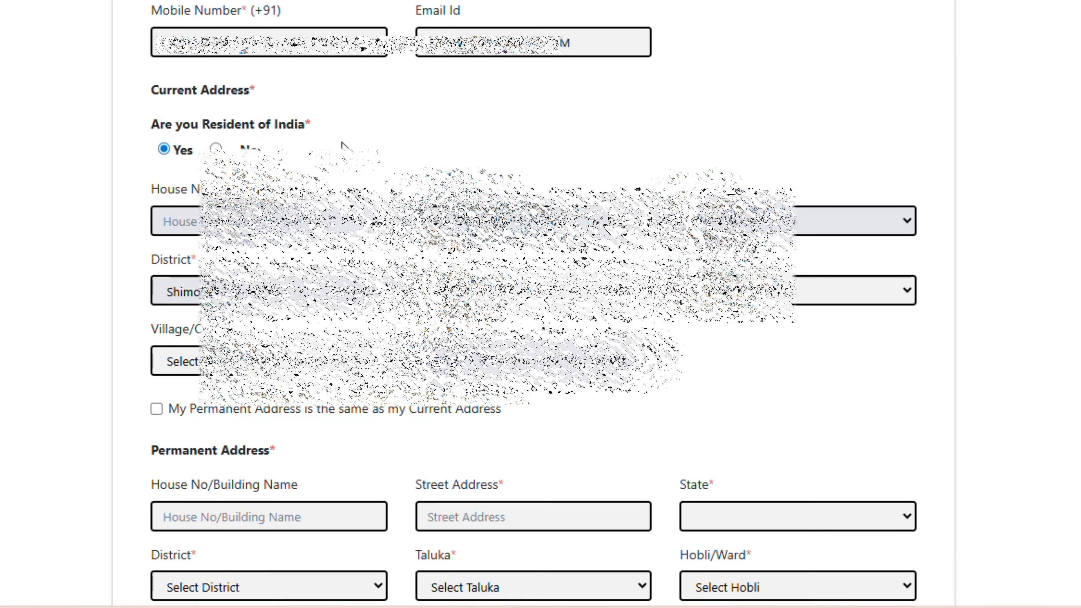
scroll(361, 143, "down", 6)
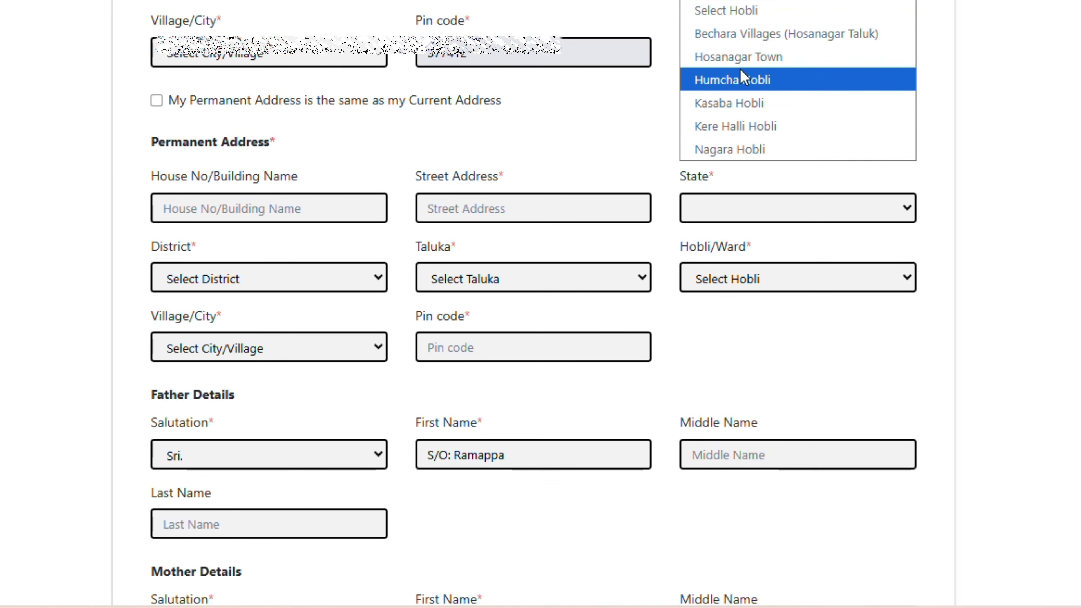
left_click(741, 104)
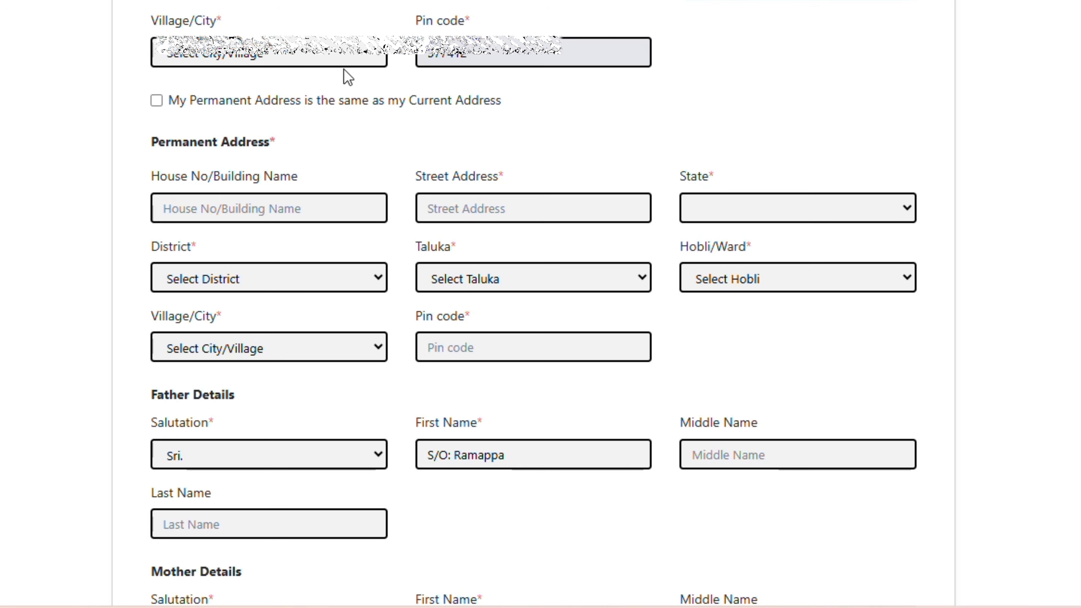
left_click(203, 59)
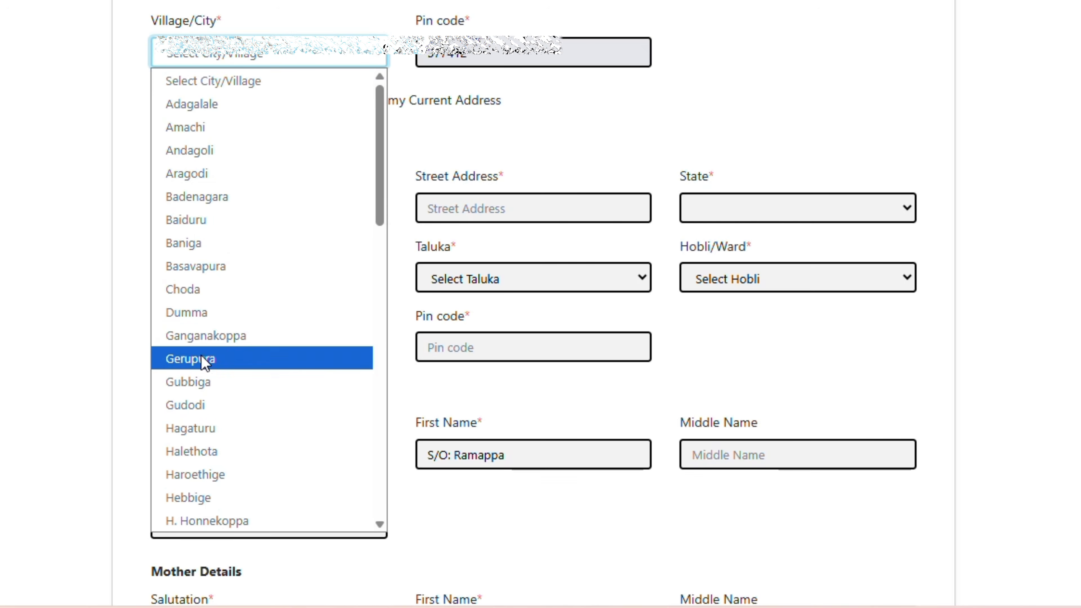
scroll(206, 371, "down", 5)
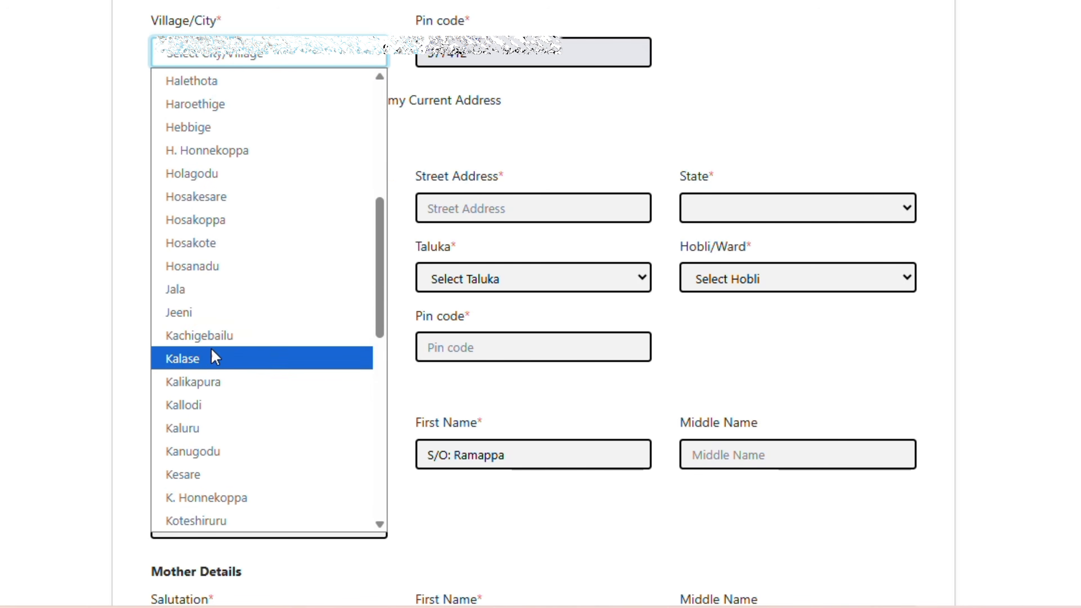
left_click(219, 336)
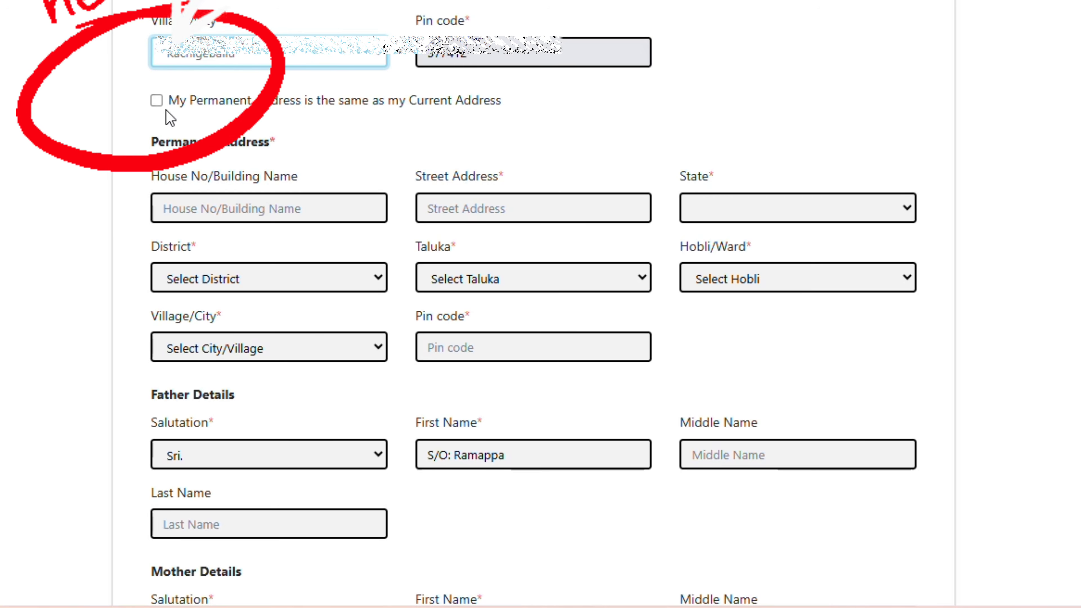
left_click(157, 101)
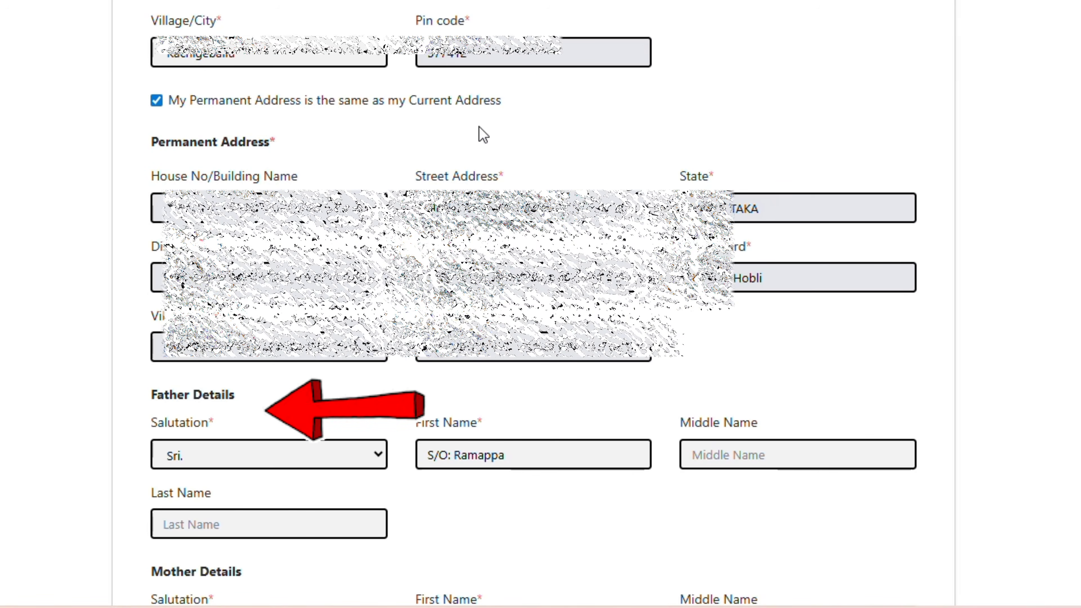
Fill in the mother's first name and submit the bridegroom details
scroll(482, 134, "down", 5)
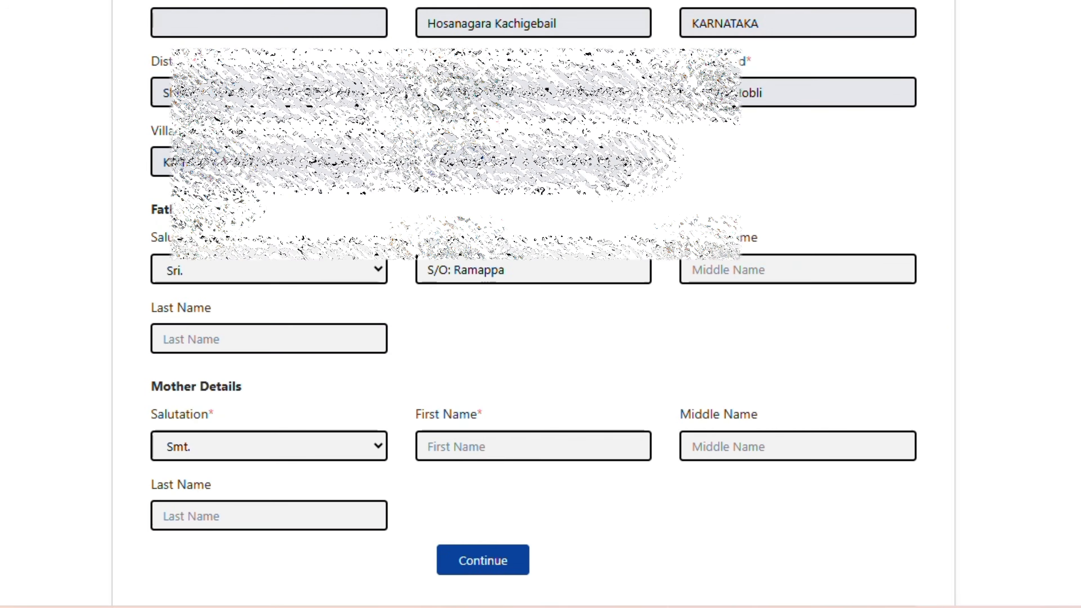
scroll(534, 303, "down", 1)
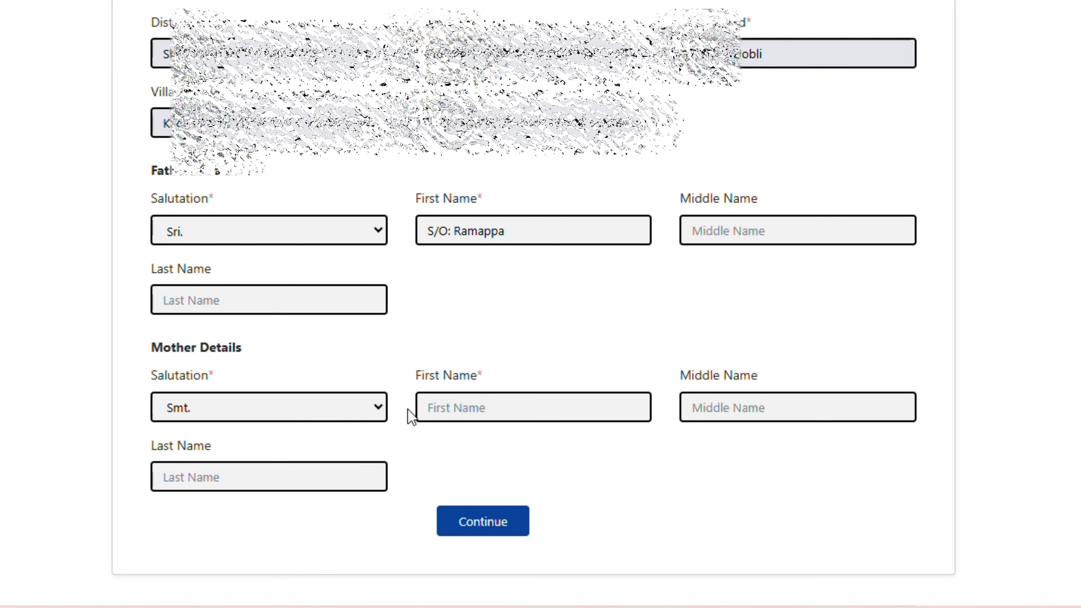
left_click(433, 406)
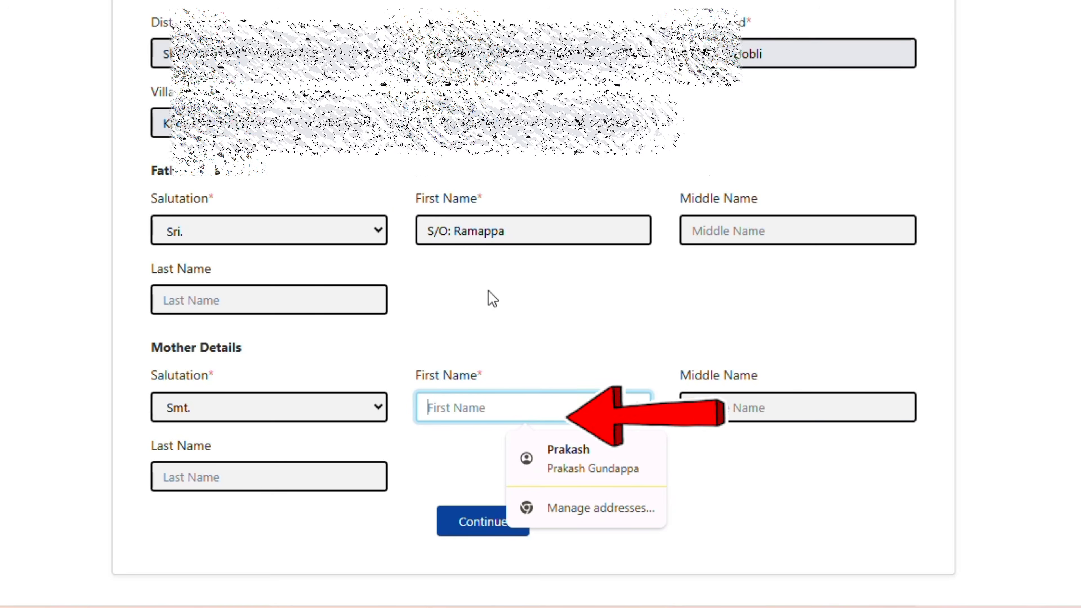
type("RU")
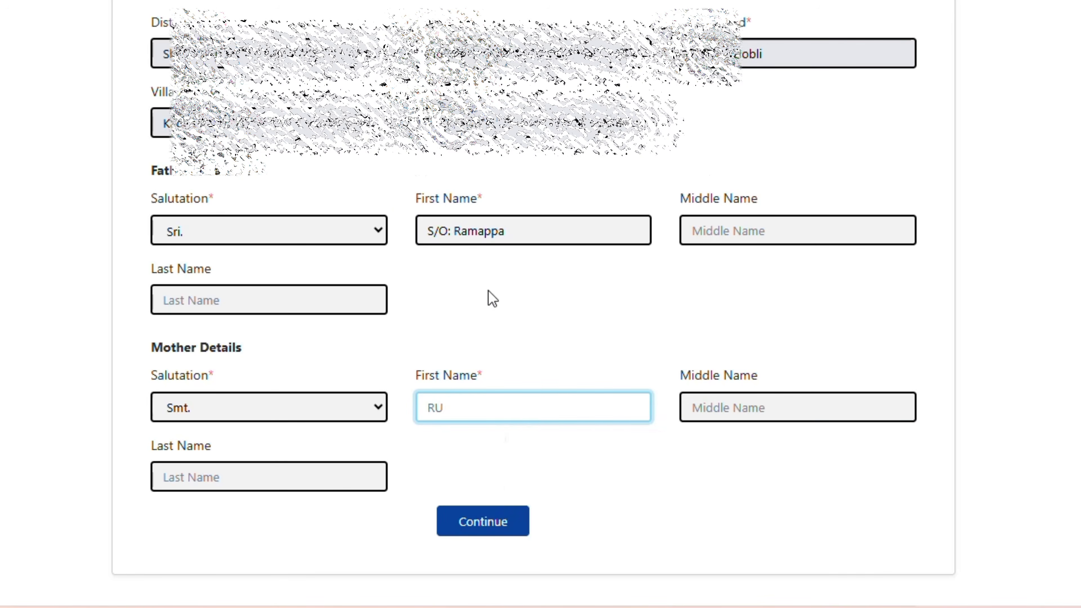
type("DRAMMA")
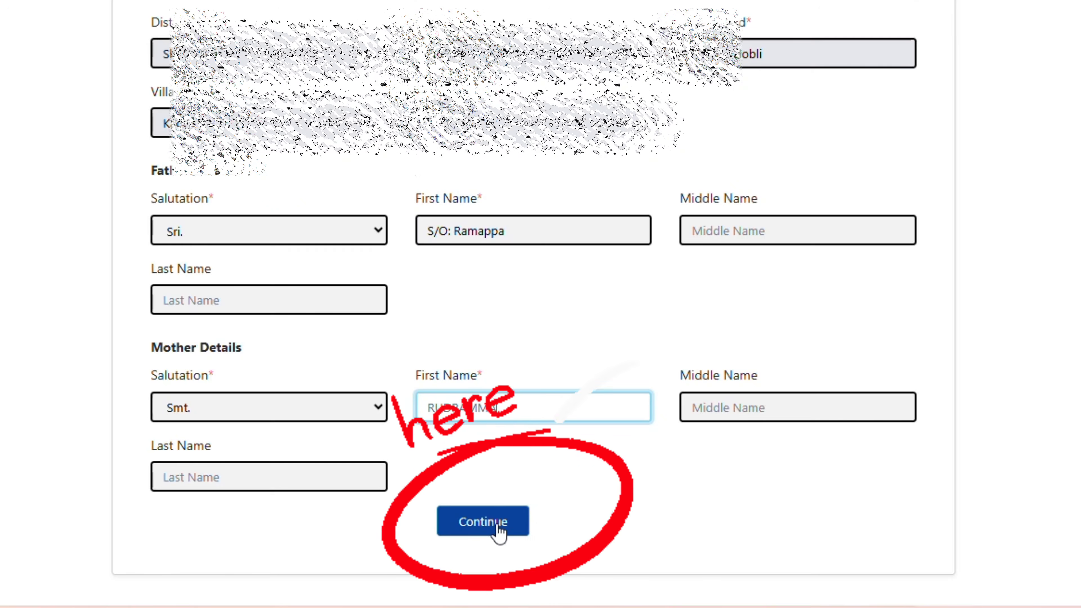
left_click(490, 532)
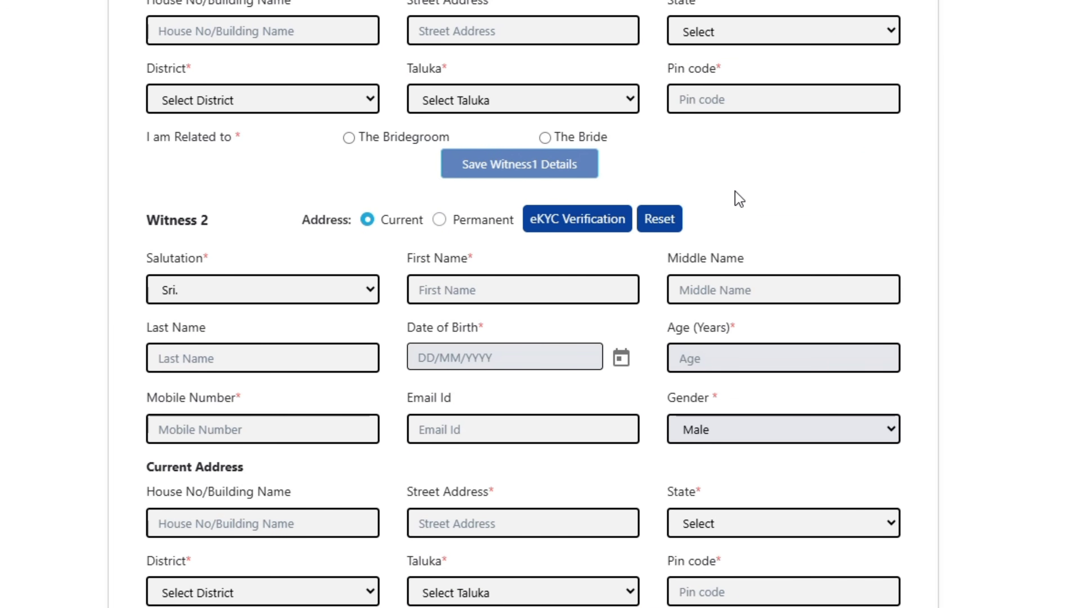
Go to the Witness Details step and set Witness 1's salutation to Mr
scroll(736, 186, "up", 5)
scroll(734, 187, "up", 10)
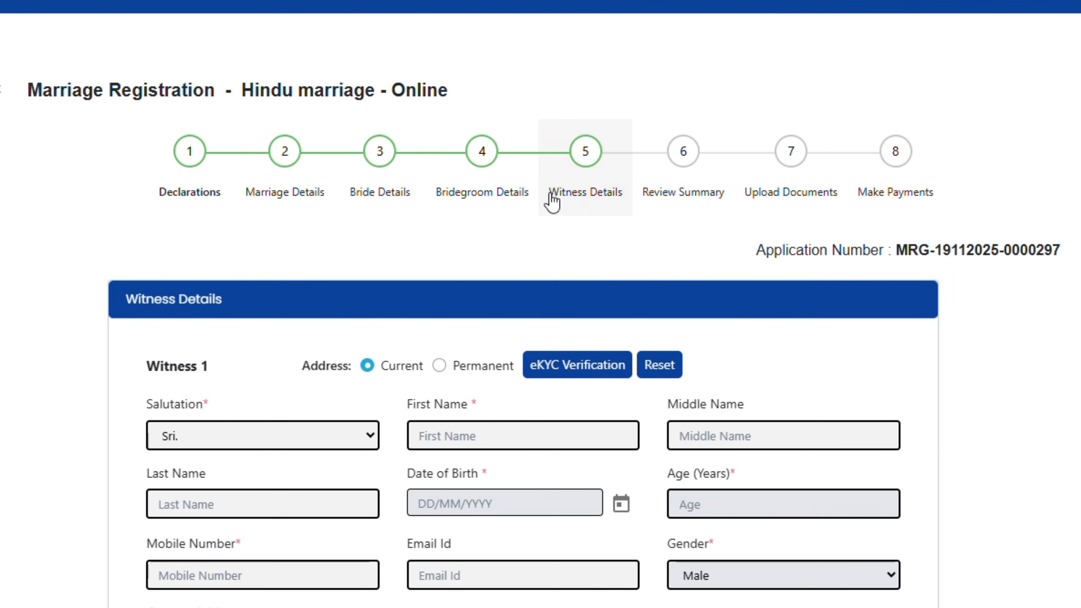
left_click(549, 193)
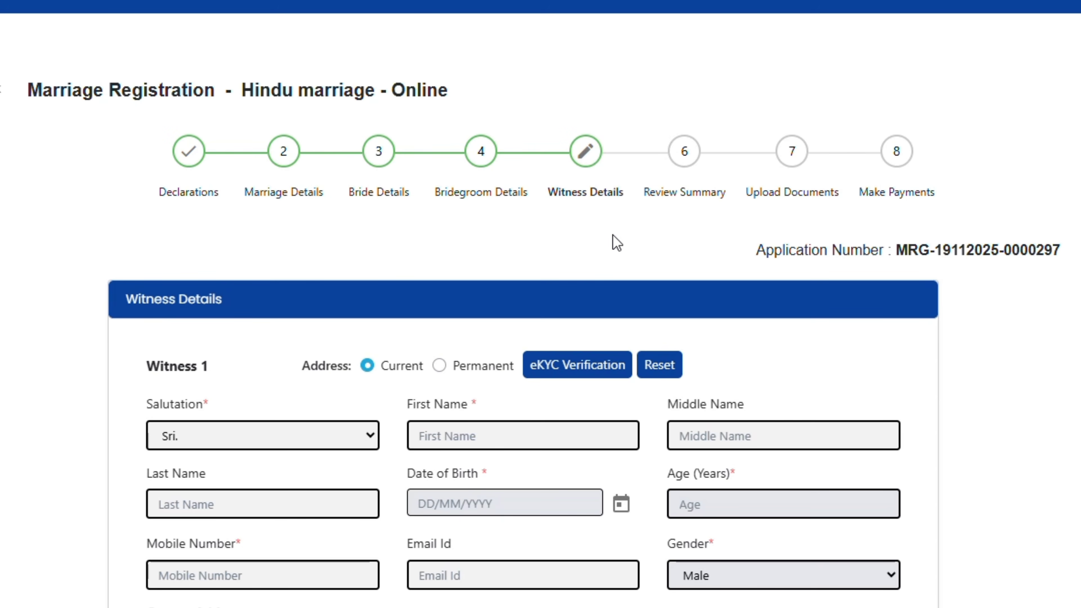
scroll(617, 242, "down", 5)
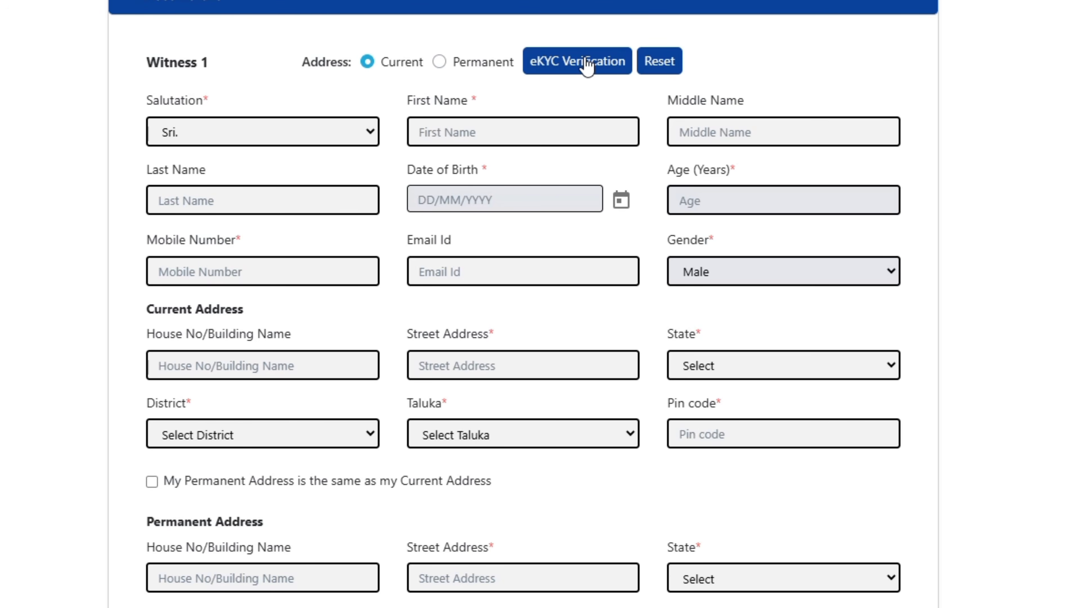
left_click(249, 142)
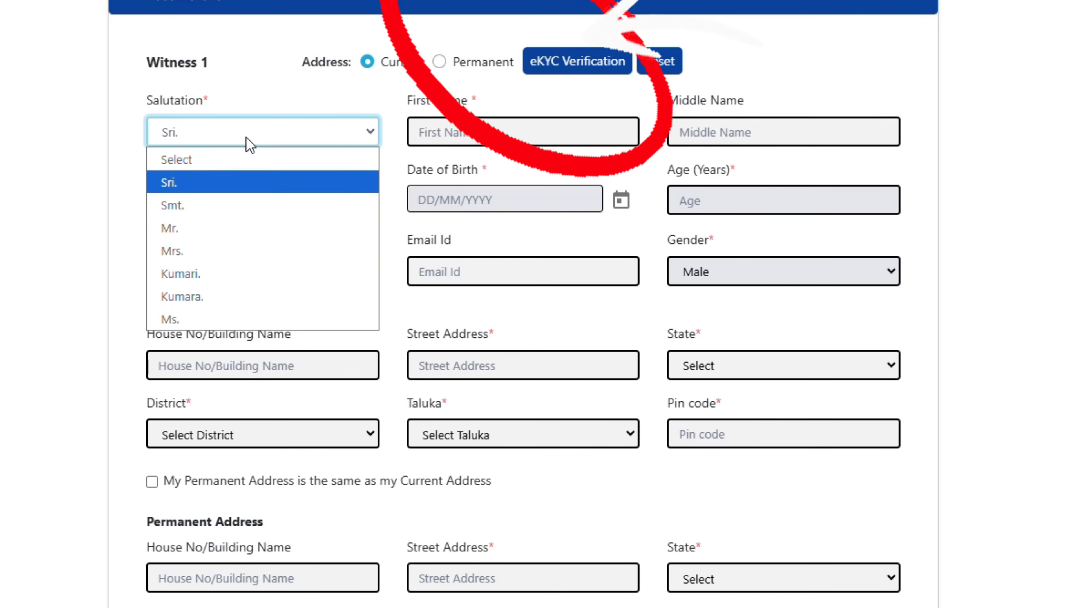
left_click(190, 228)
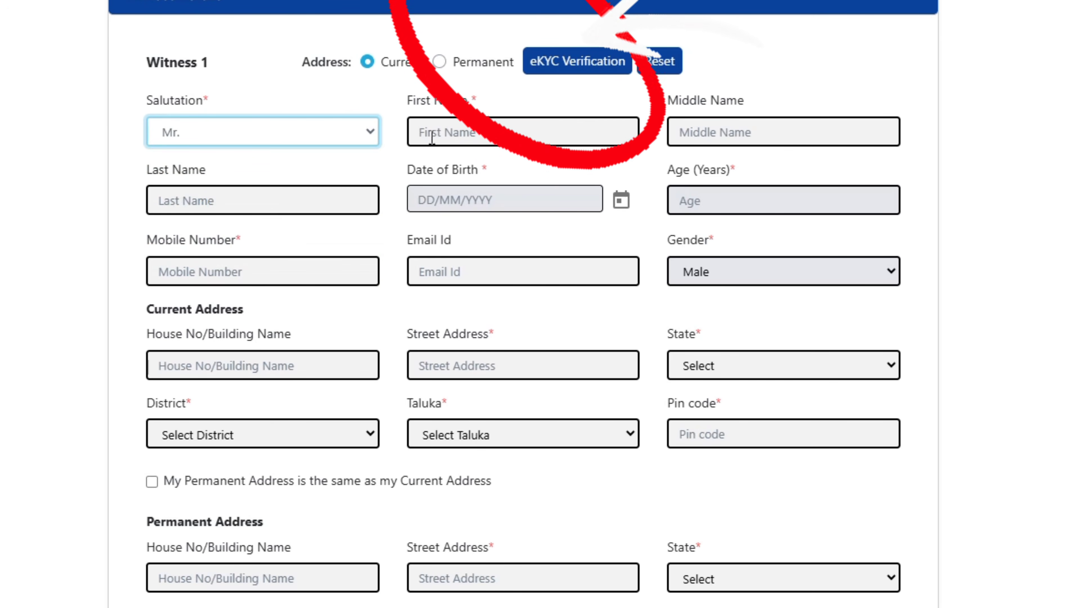
Dismiss the autofill suggestions and launch Aadhaar eKYC verification for Witness 1
left_click(440, 130)
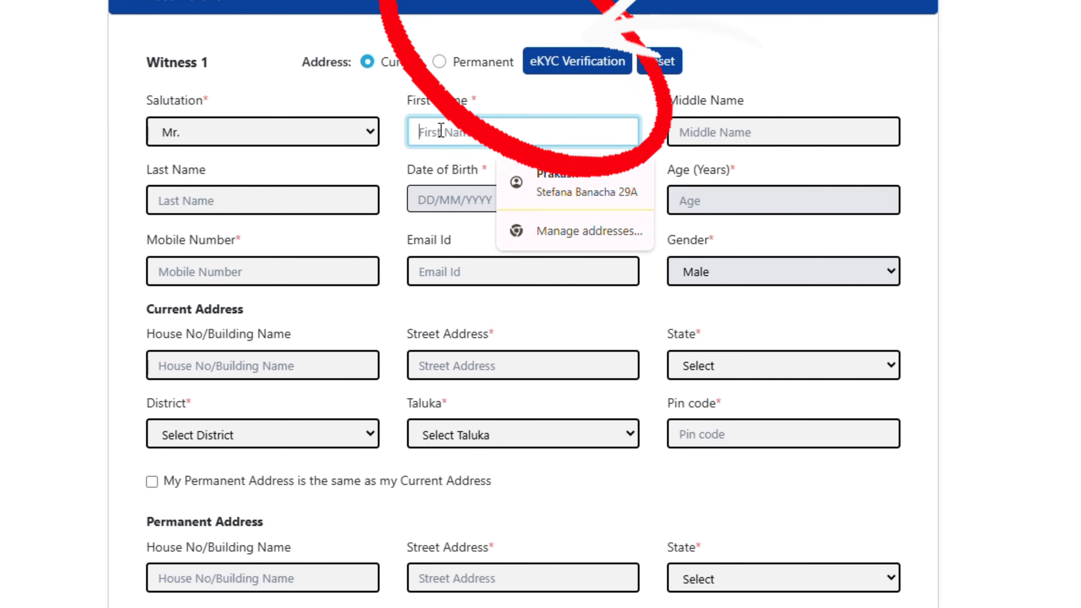
left_click(762, 71)
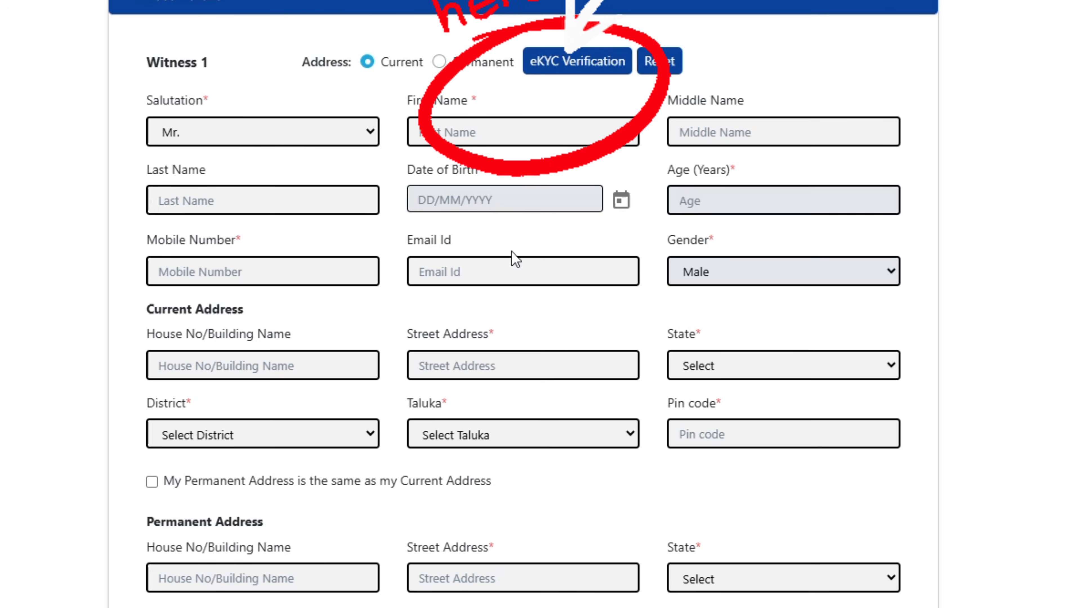
left_click(575, 64)
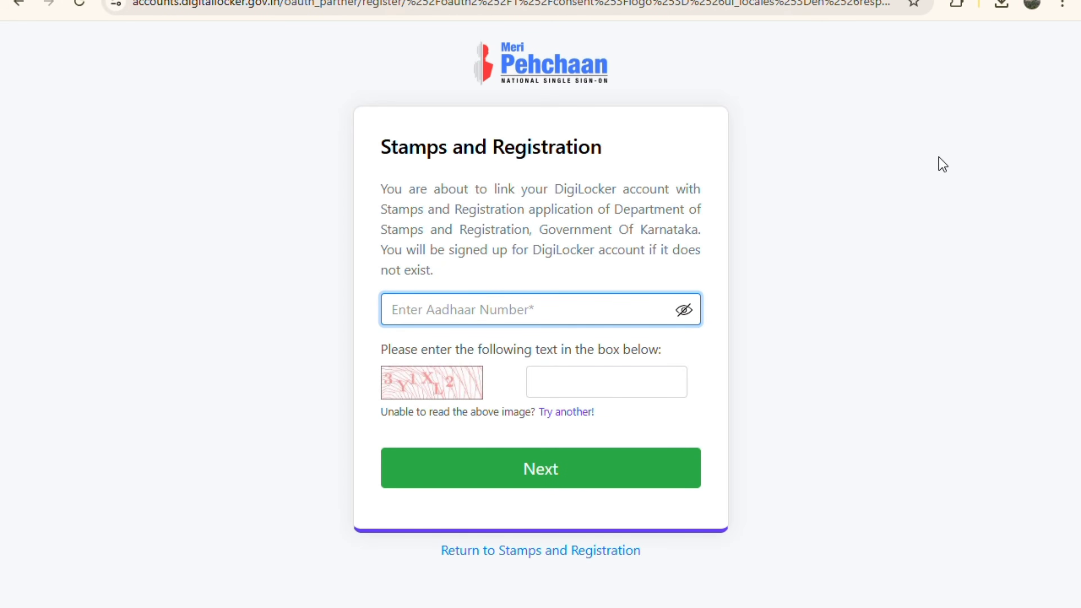
Submit Witness 1's Aadhaar number and captcha, then choose to reset the forgotten security PIN
type("•••")
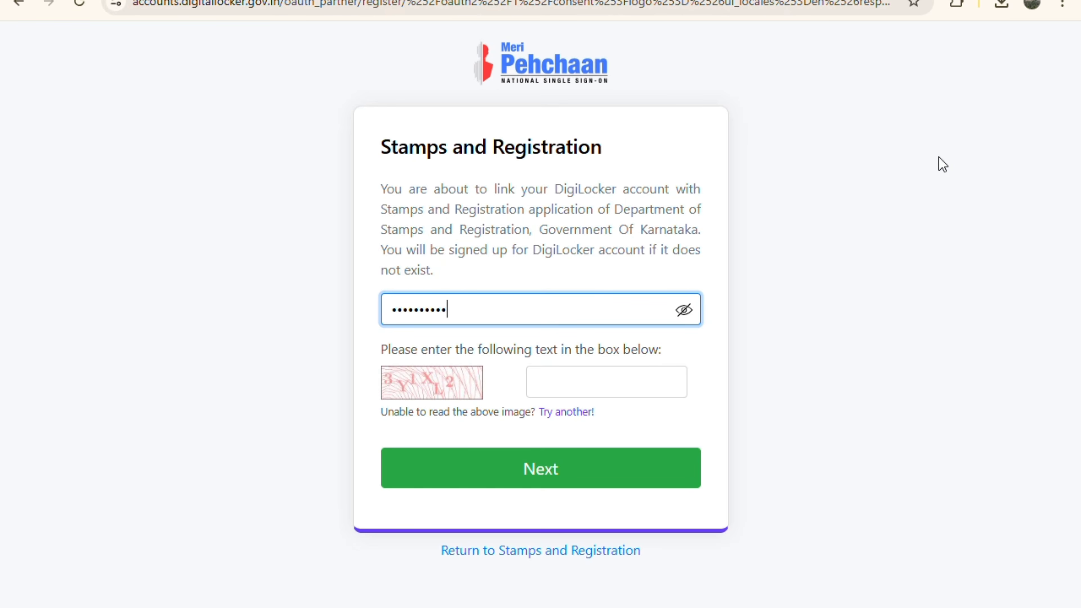
left_click(588, 379)
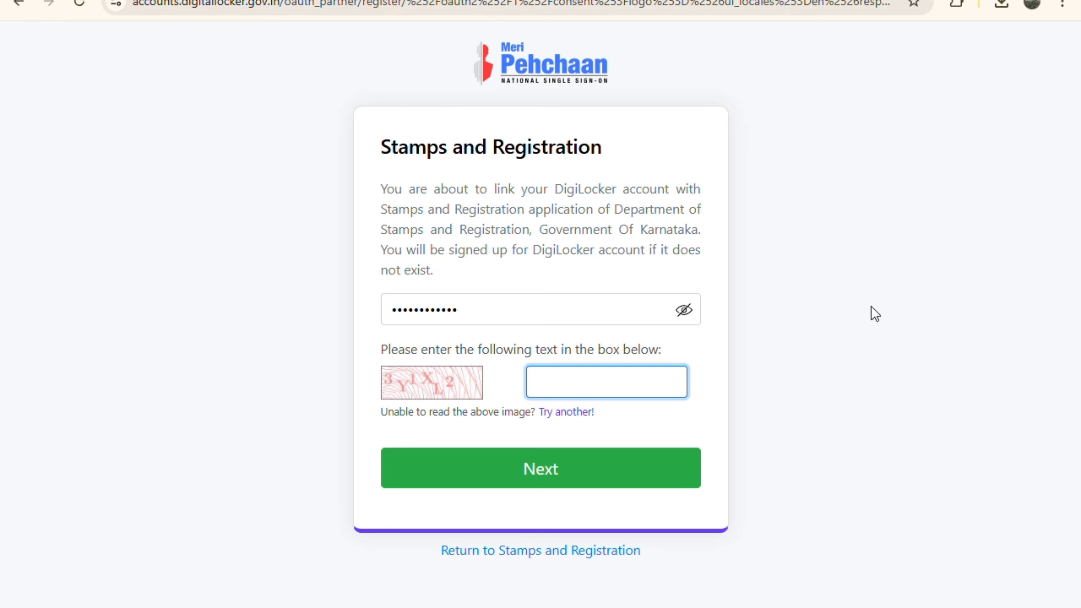
type("3Y")
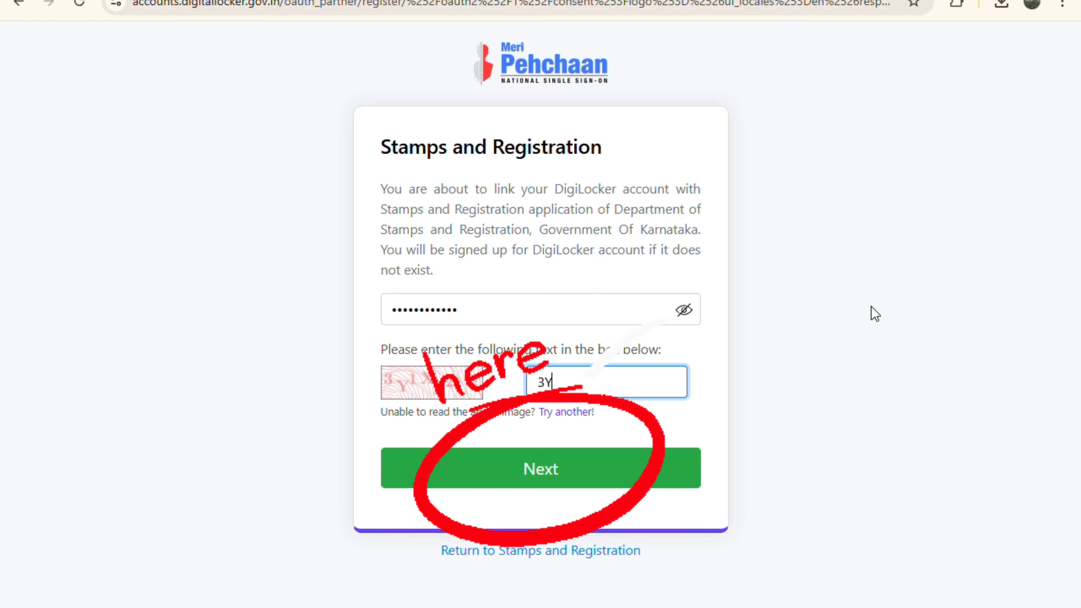
type("1XL2")
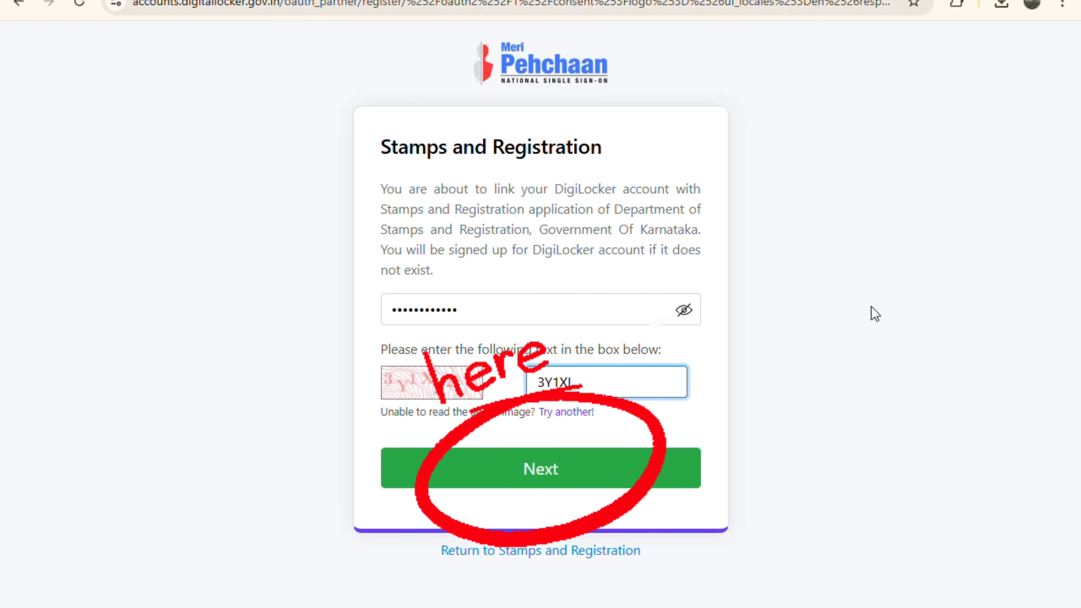
left_click(519, 468)
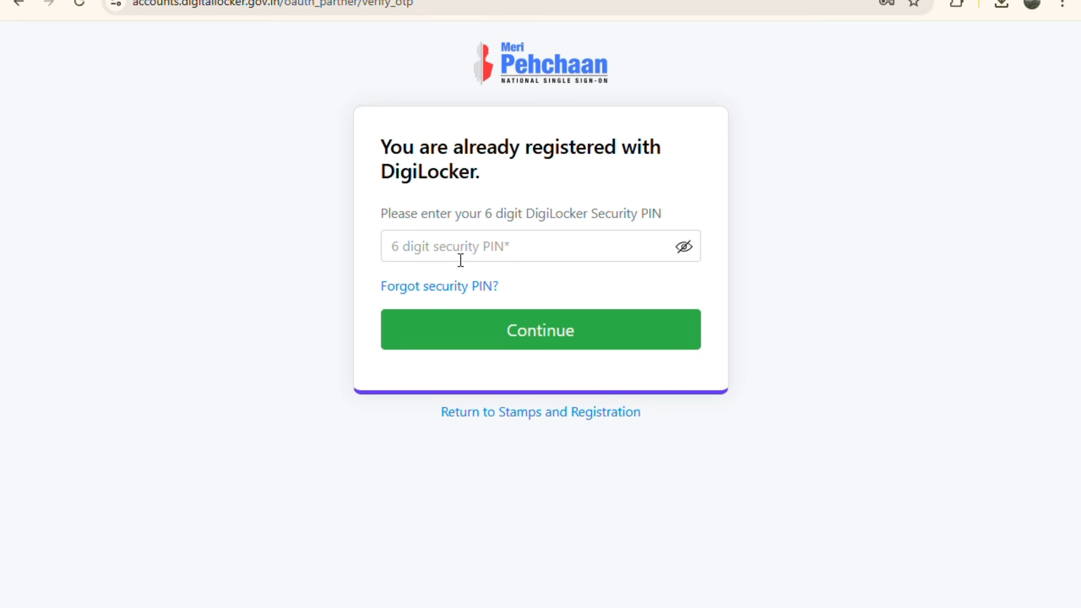
left_click(410, 292)
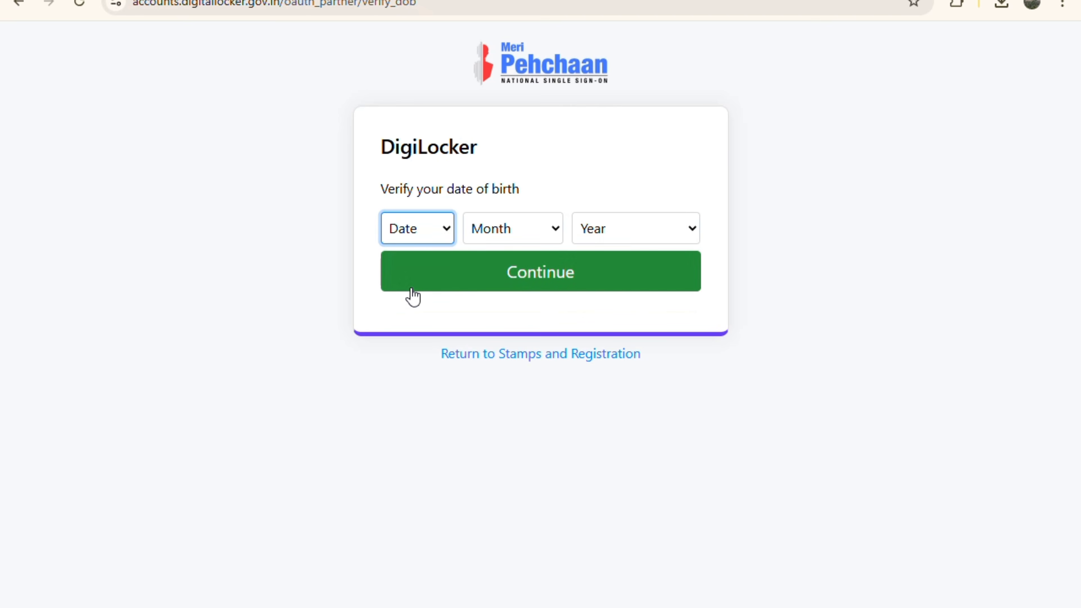
left_click(418, 225)
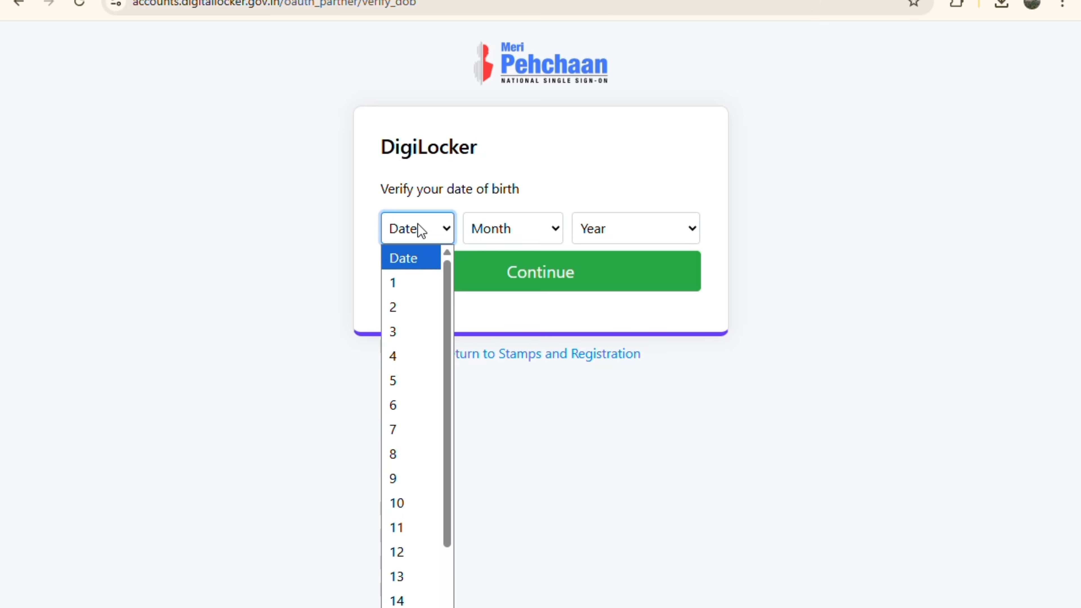
scroll(410, 404, "down", 10)
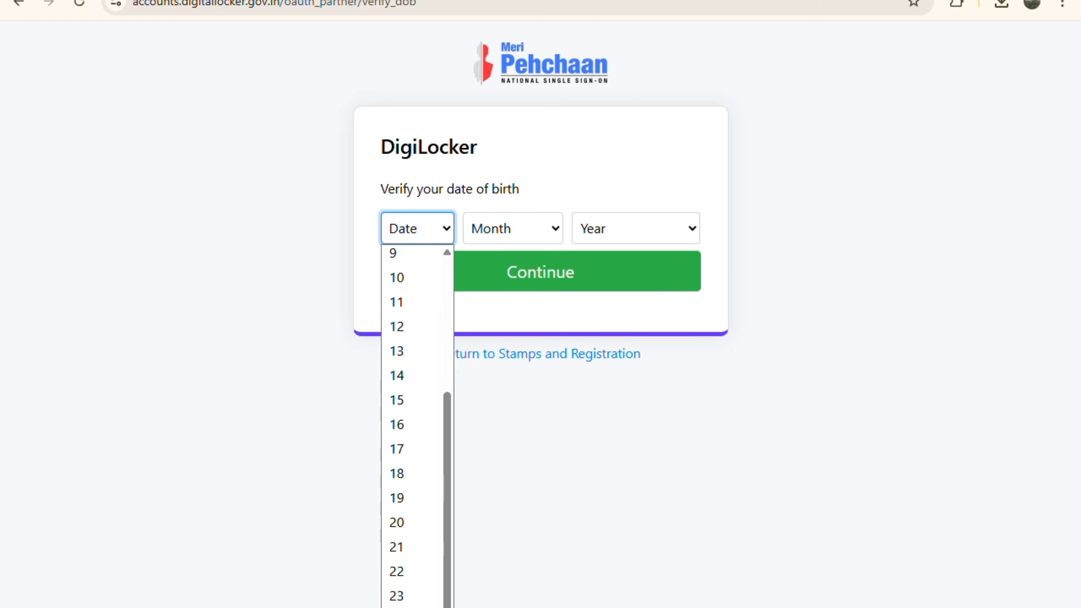
left_click(410, 403)
left_click(541, 220)
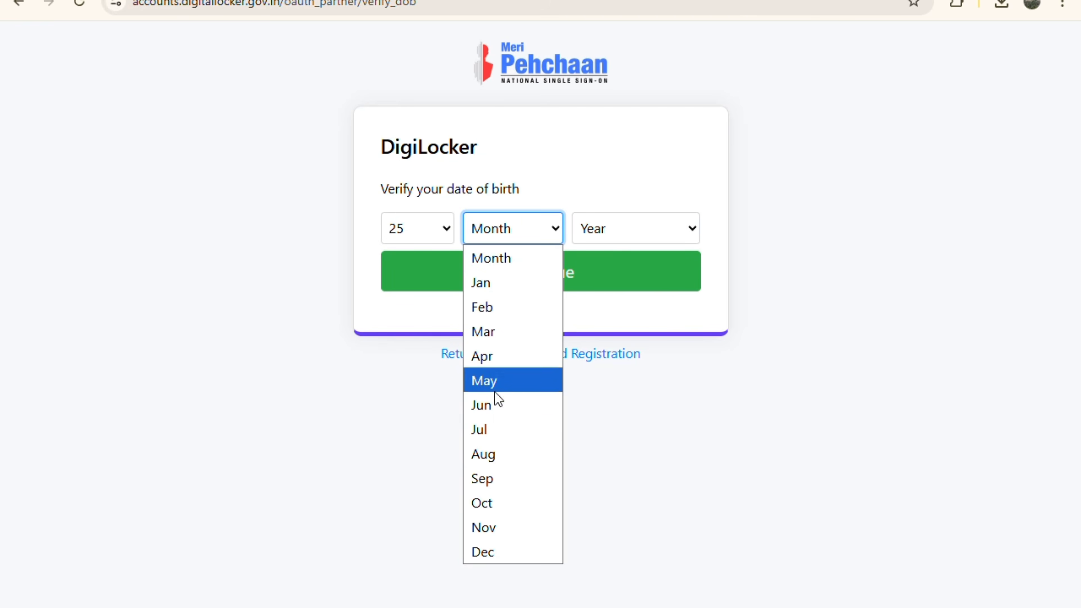
left_click(496, 336)
left_click(621, 229)
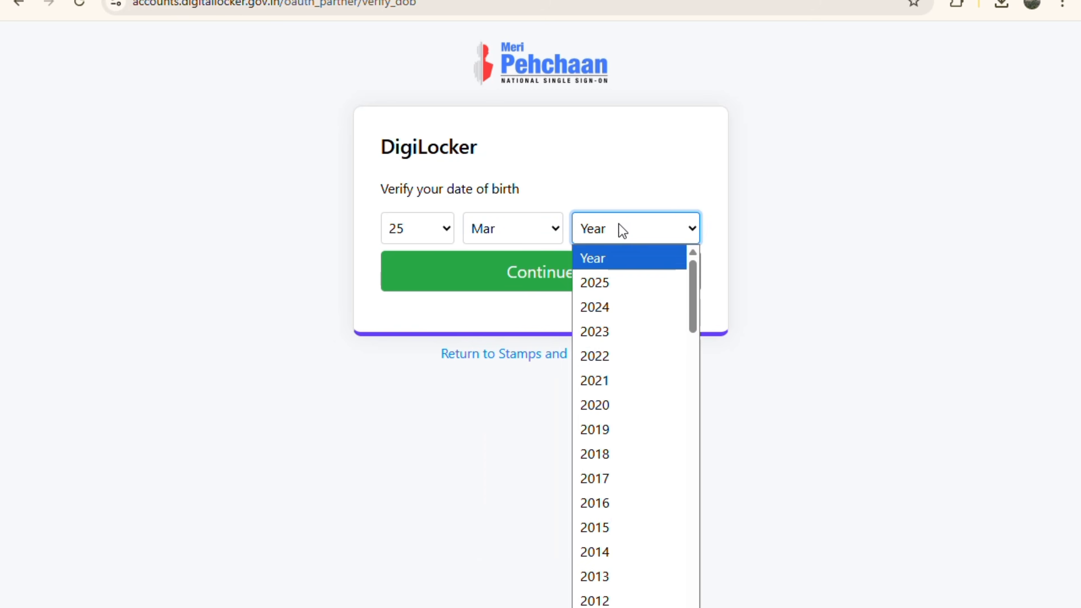
scroll(625, 577, "down", 3)
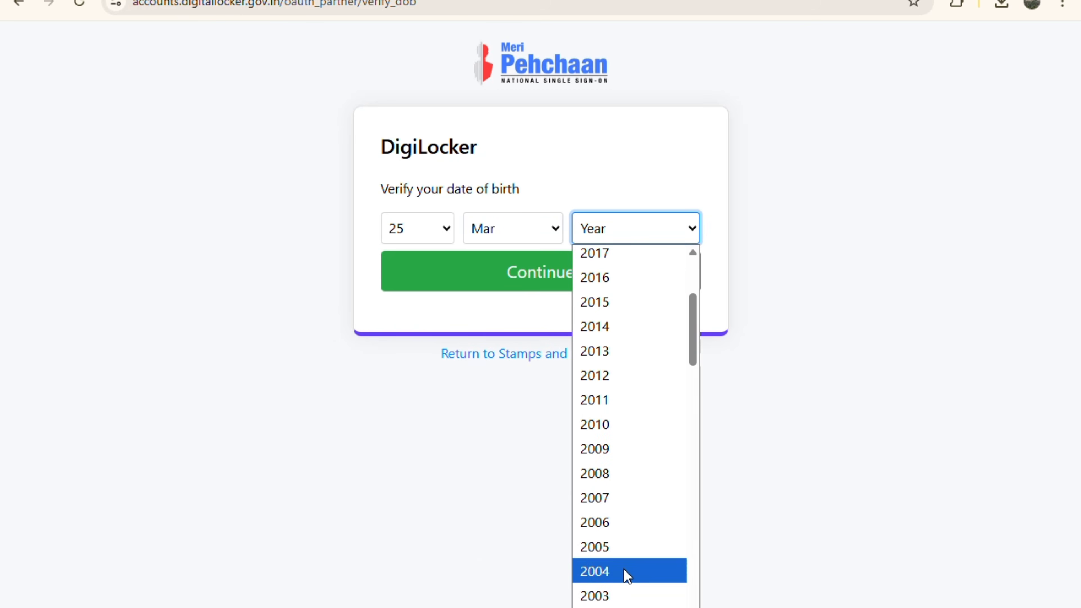
scroll(627, 575, "down", 3)
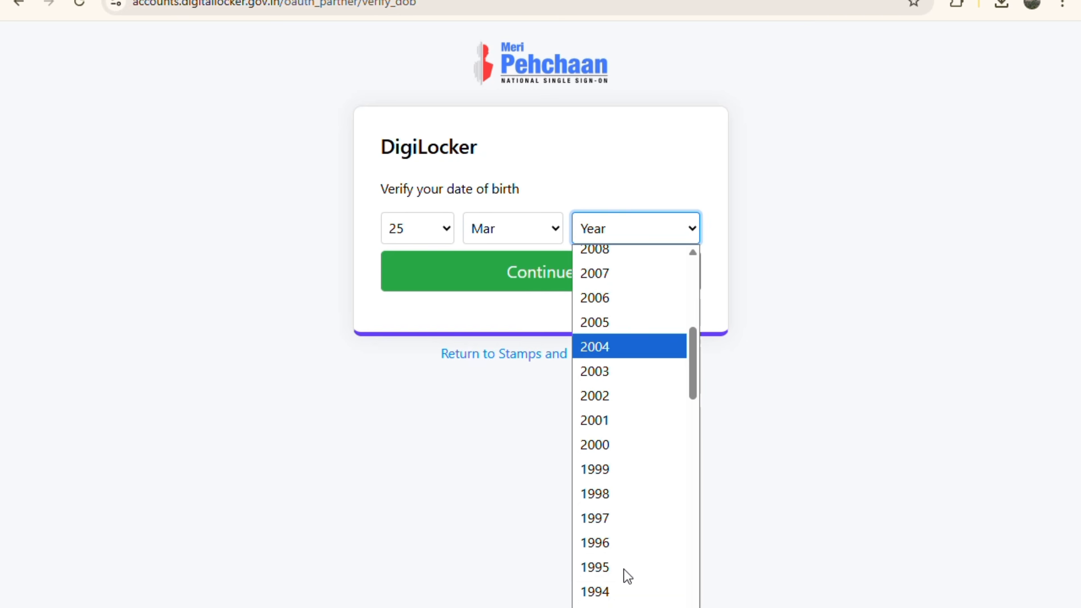
left_click(624, 548)
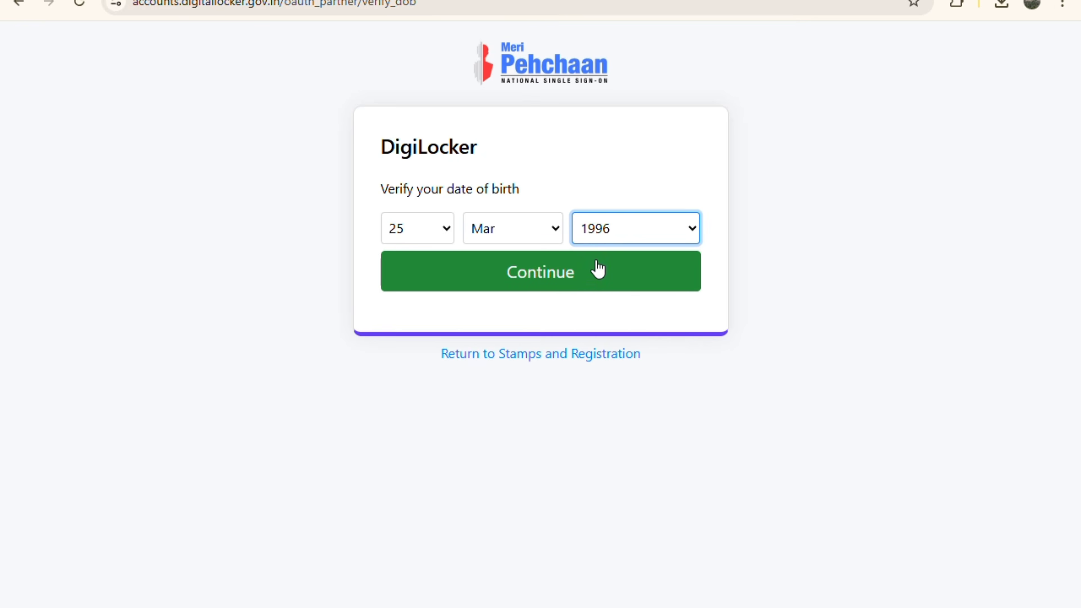
left_click(583, 276)
left_click(491, 271)
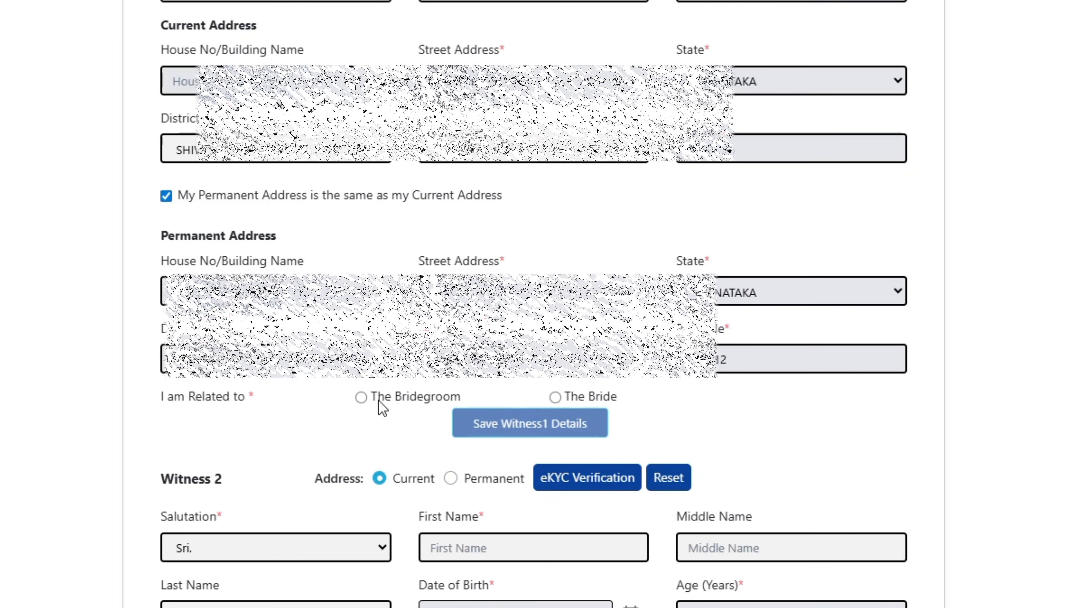
Mark Witness 1 as related to The Bride with relation Brother and save Witness 1
left_click(557, 399)
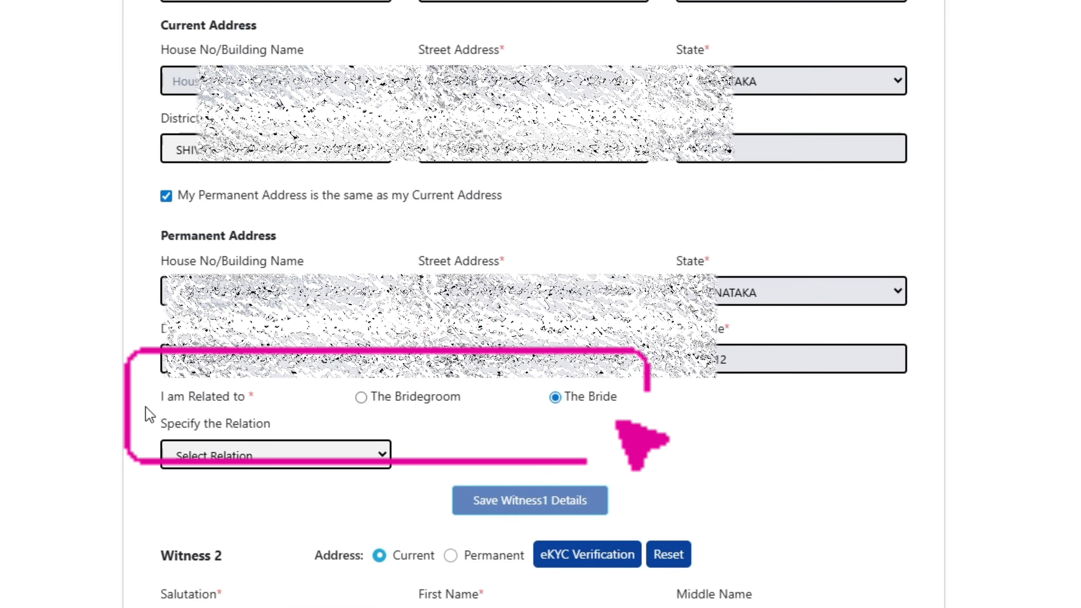
left_click_drag(150, 402, 275, 398)
left_click(495, 415)
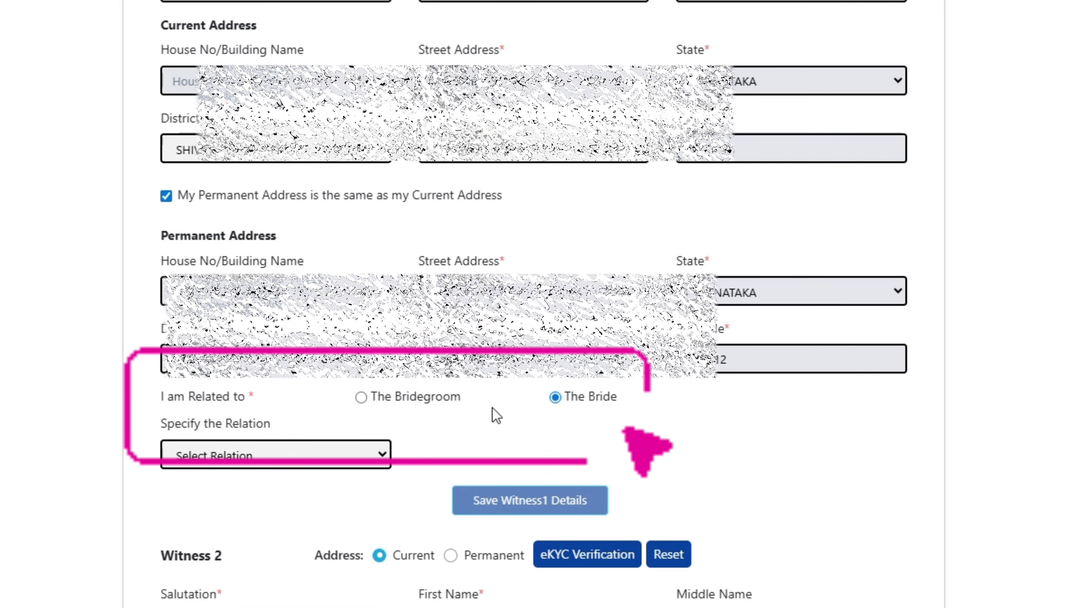
left_click(272, 457)
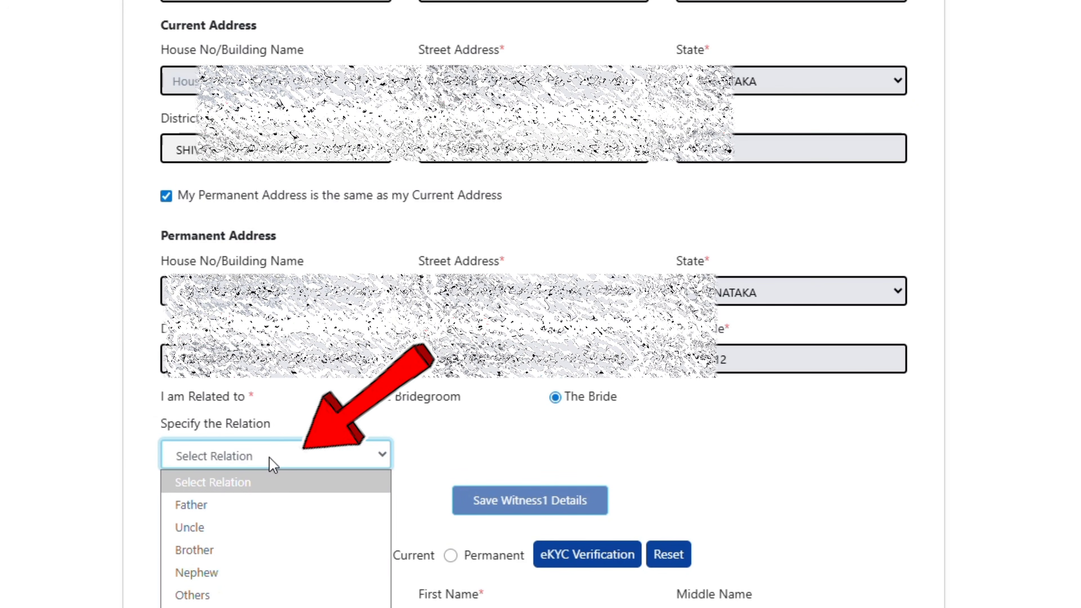
scroll(446, 447, "down", 5)
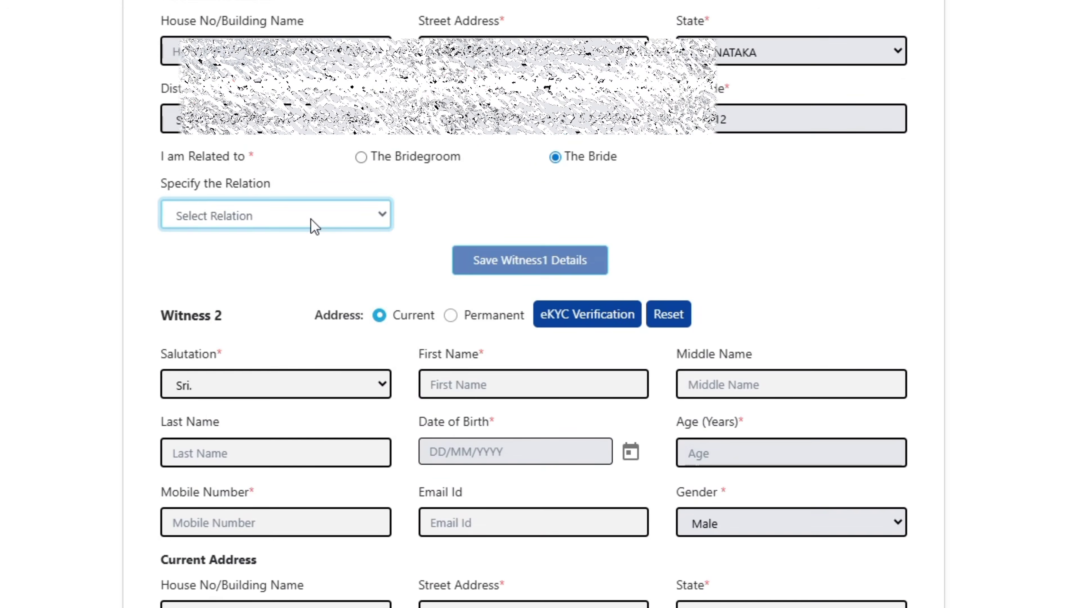
left_click(311, 221)
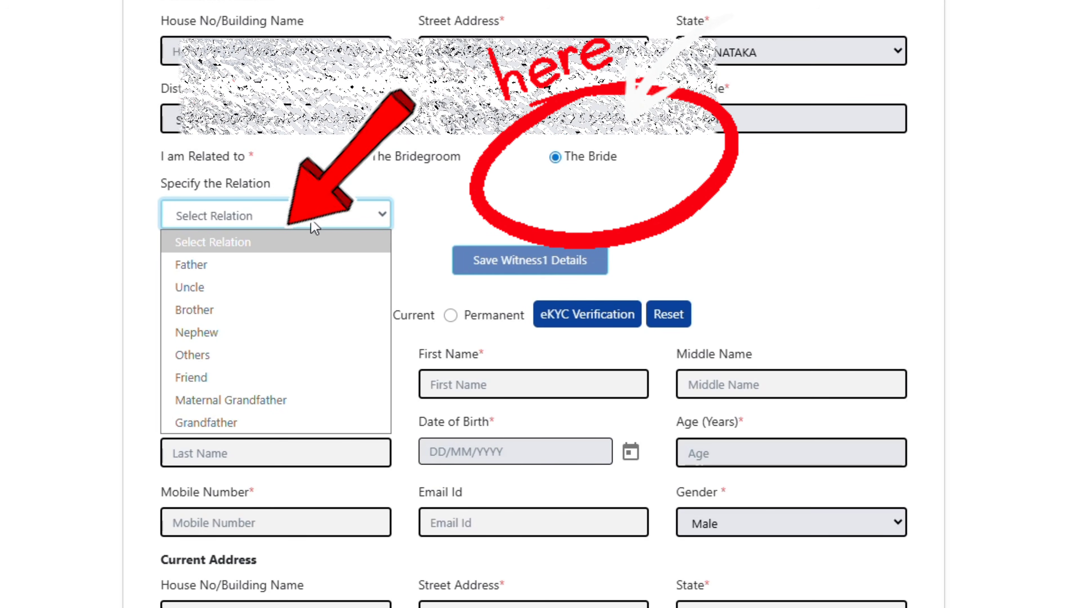
left_click(220, 318)
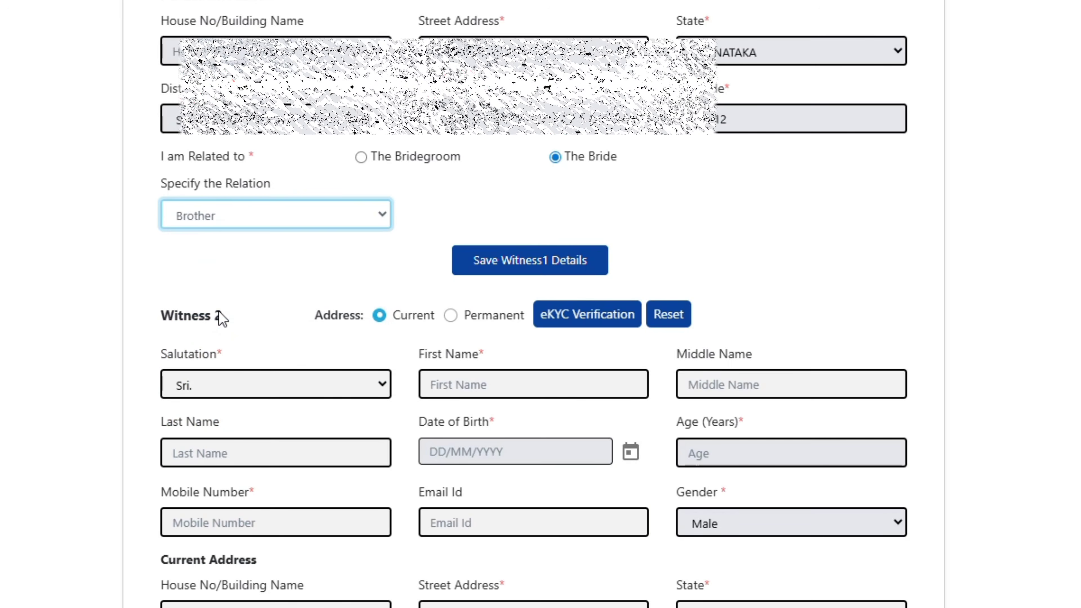
left_click(538, 273)
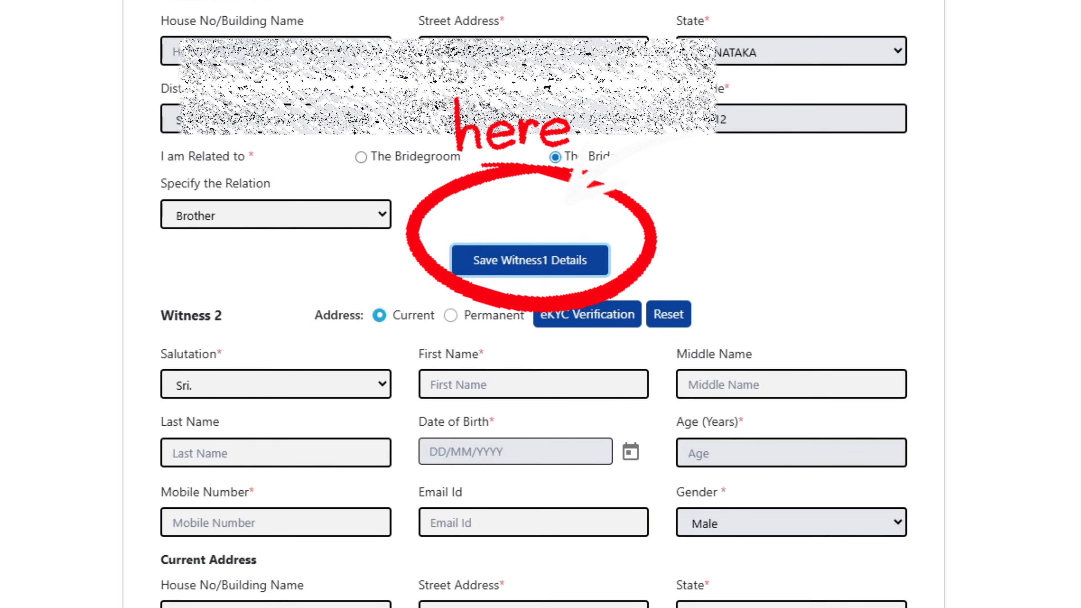
left_click(758, 221)
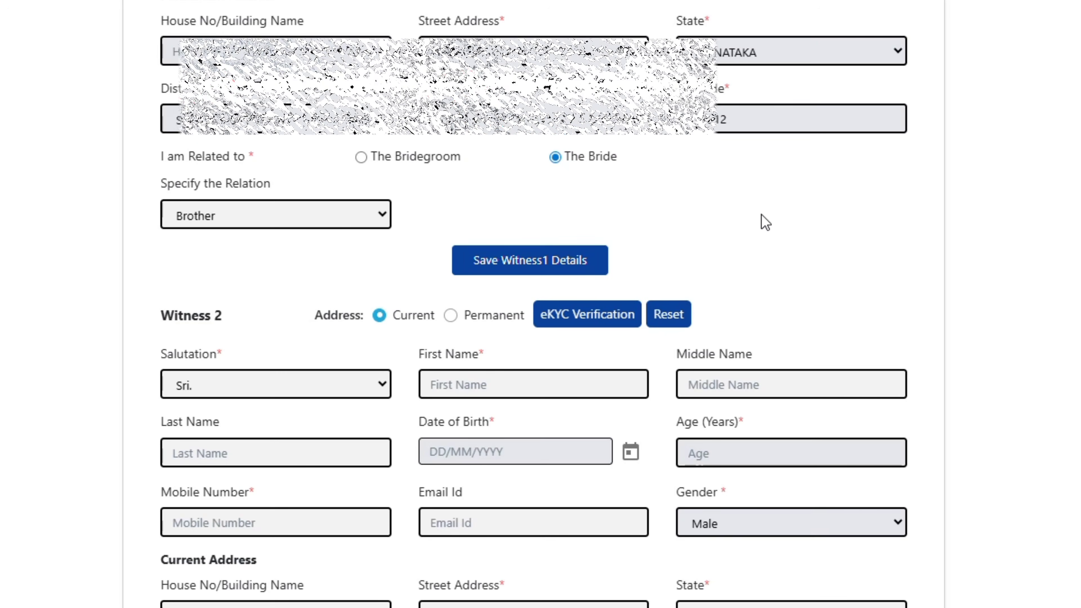
scroll(762, 215, "down", 4)
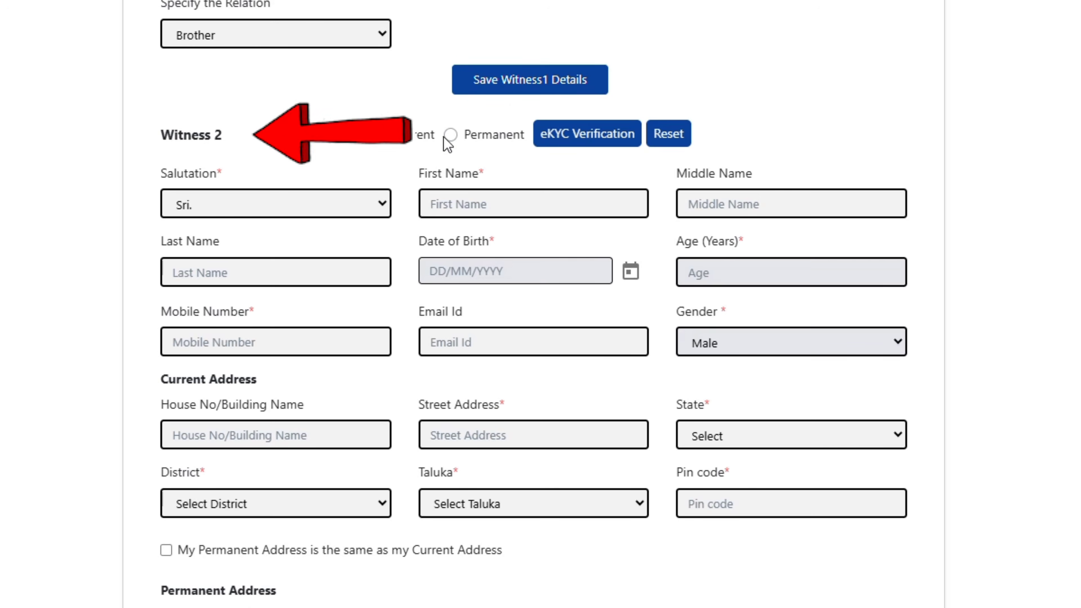
Launch Witness 2's eKYC, submit the Aadhaar number and captcha, then verify the OTP
left_click_drag(155, 136, 244, 138)
left_click(266, 137)
left_click(580, 136)
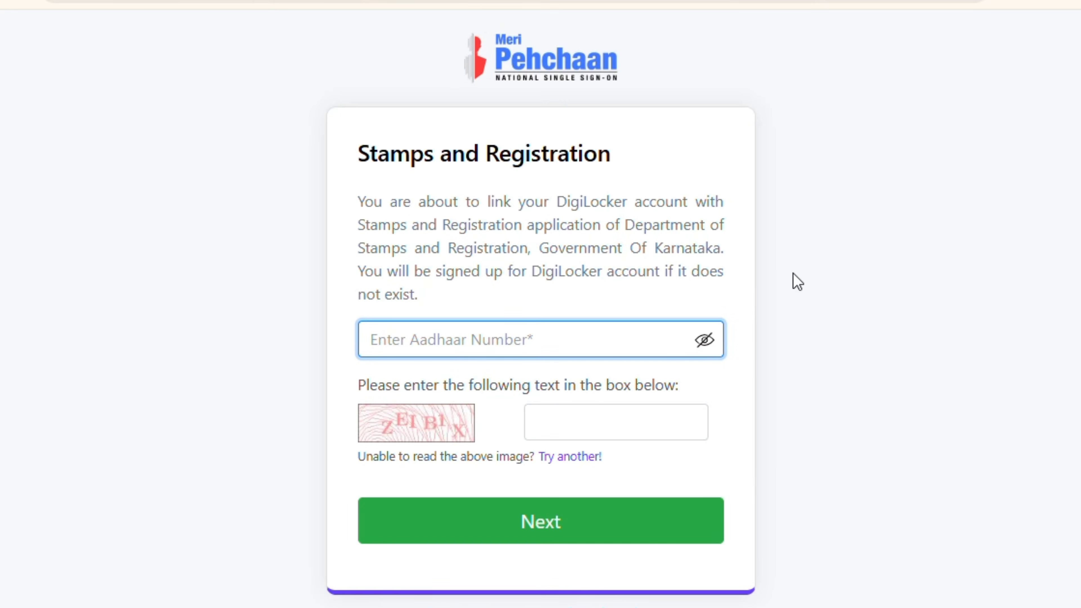
type("•••")
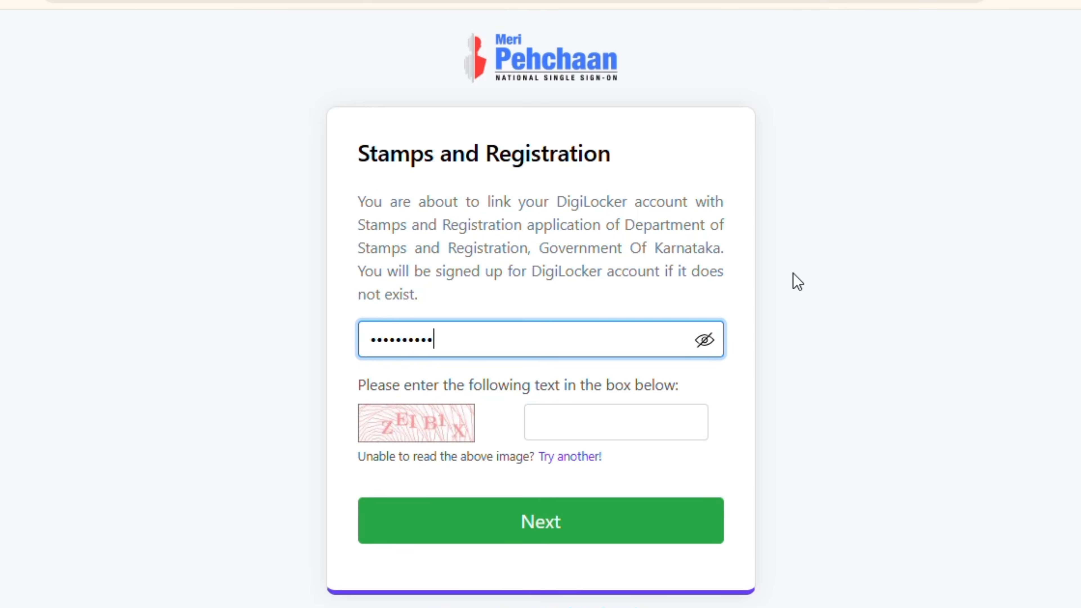
left_click(596, 426)
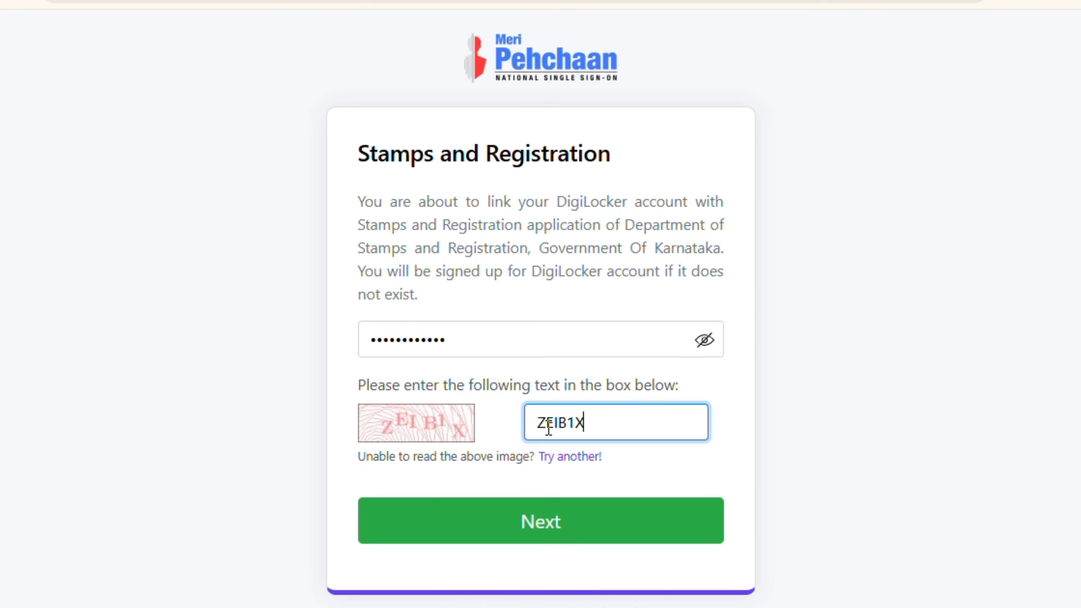
left_click(562, 521)
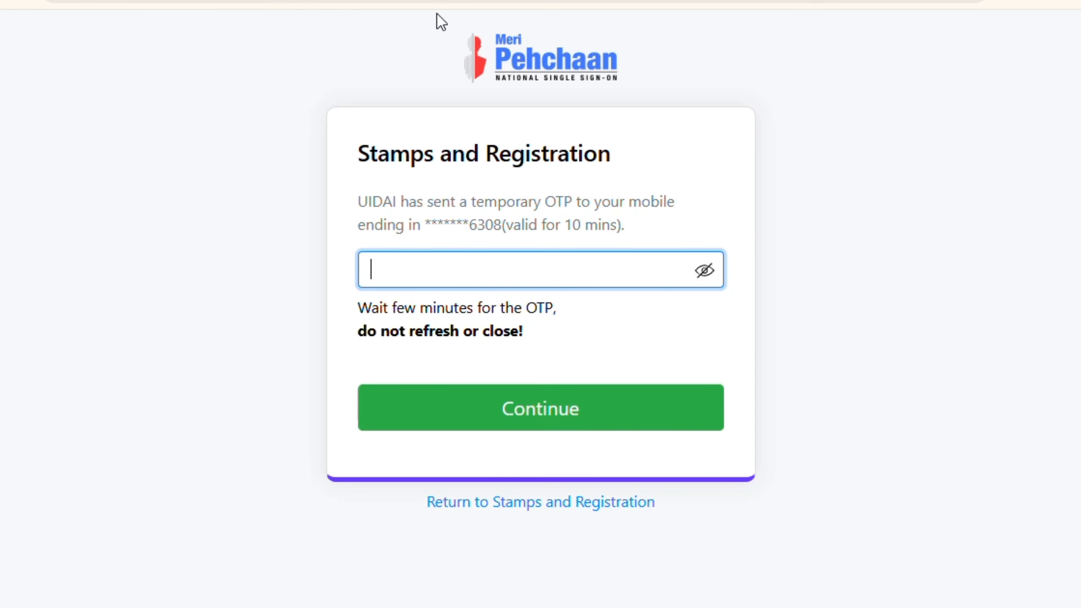
left_click(442, 268)
left_click(545, 411)
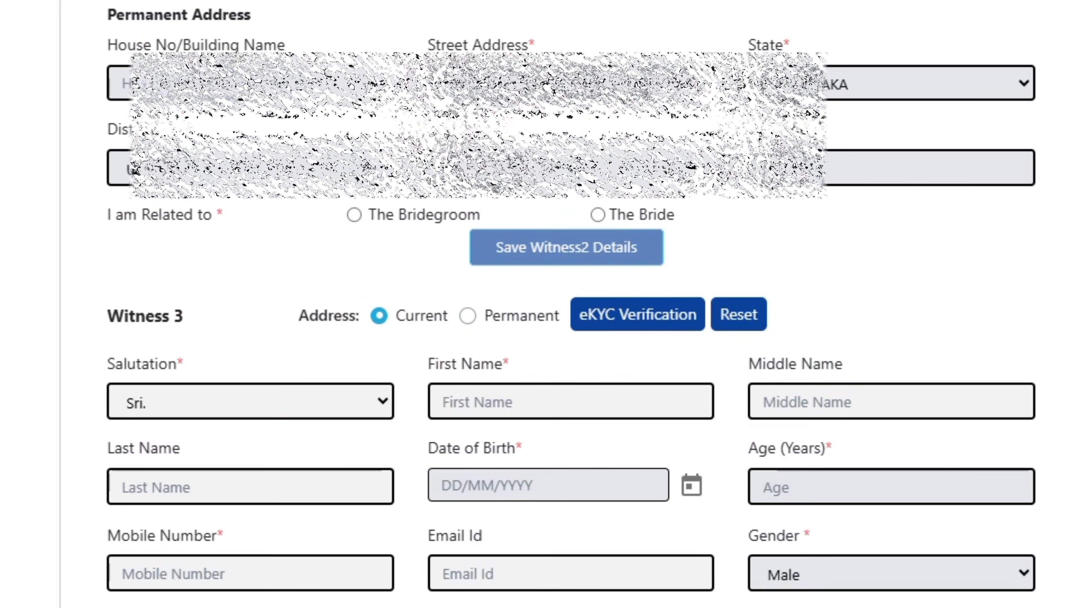
Mark Witness 2 as related to The Bridegroom with relation Brother and save Witness 2
scroll(550, 174, "down", 2)
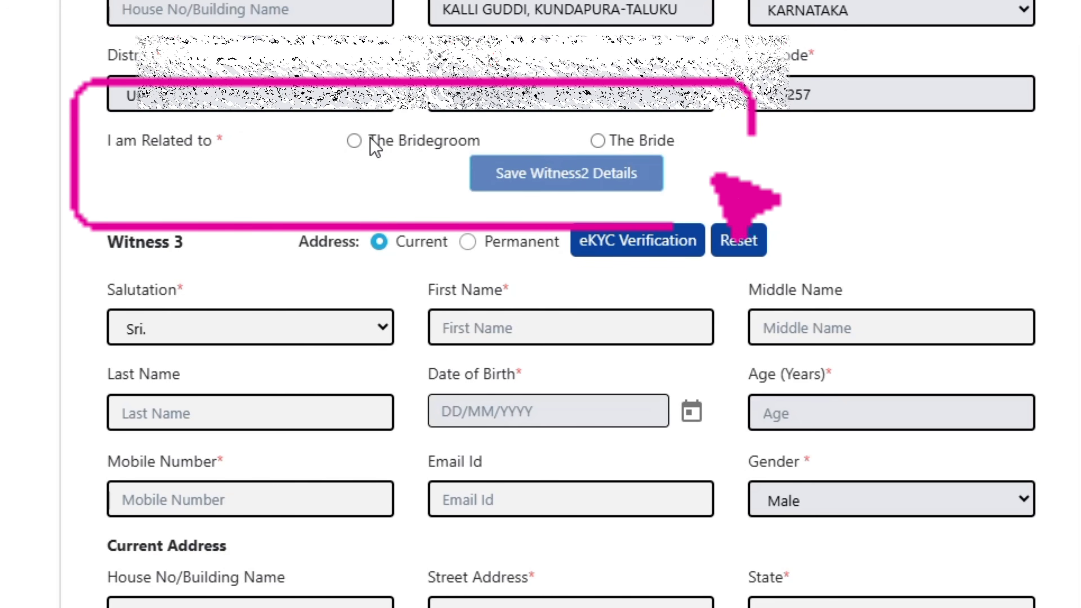
left_click(355, 141)
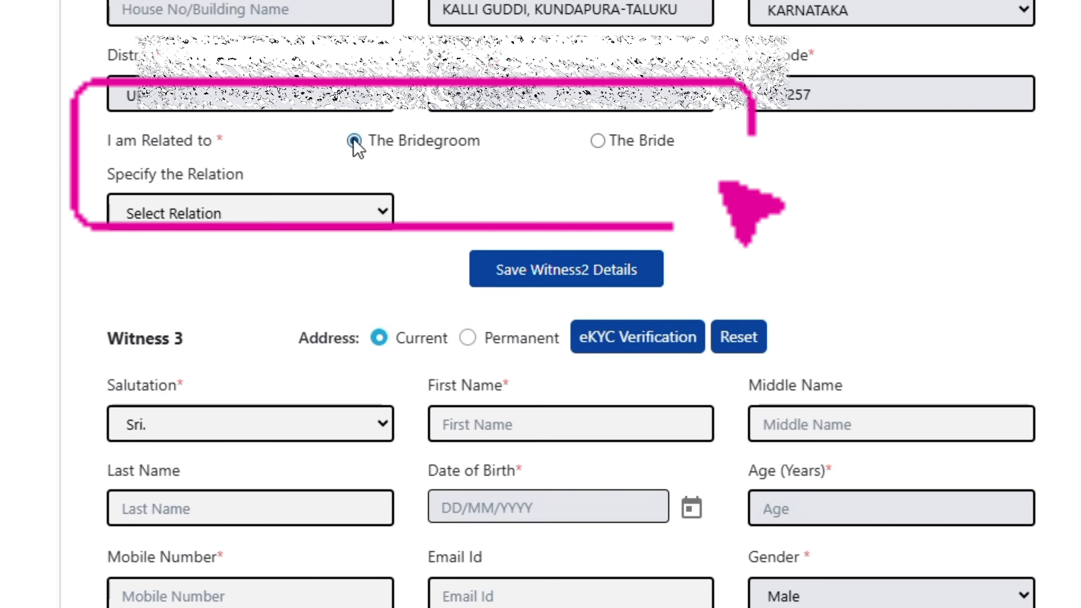
left_click(199, 213)
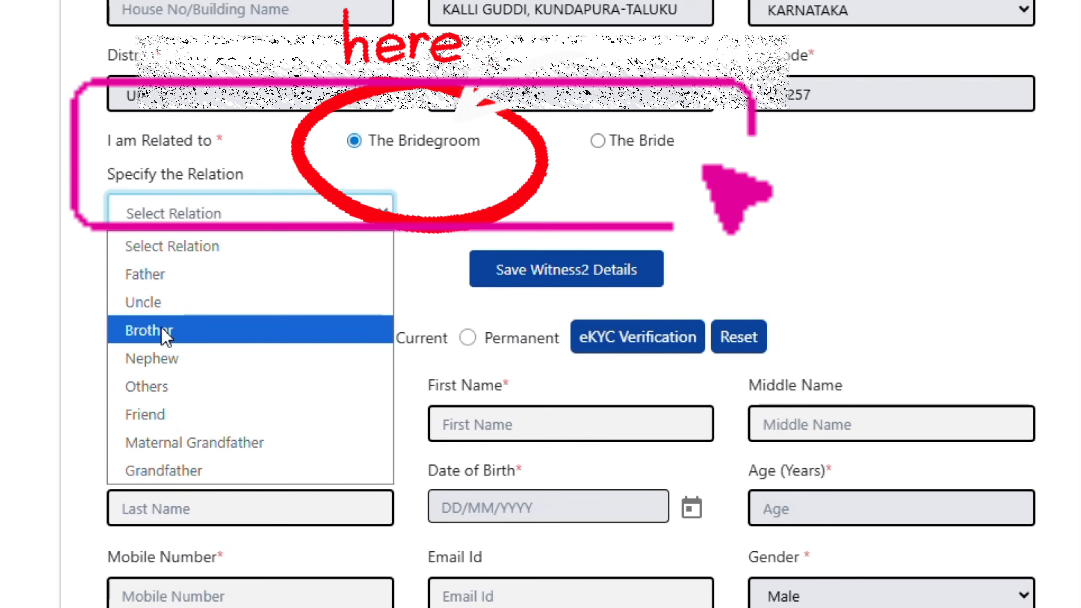
left_click(213, 331)
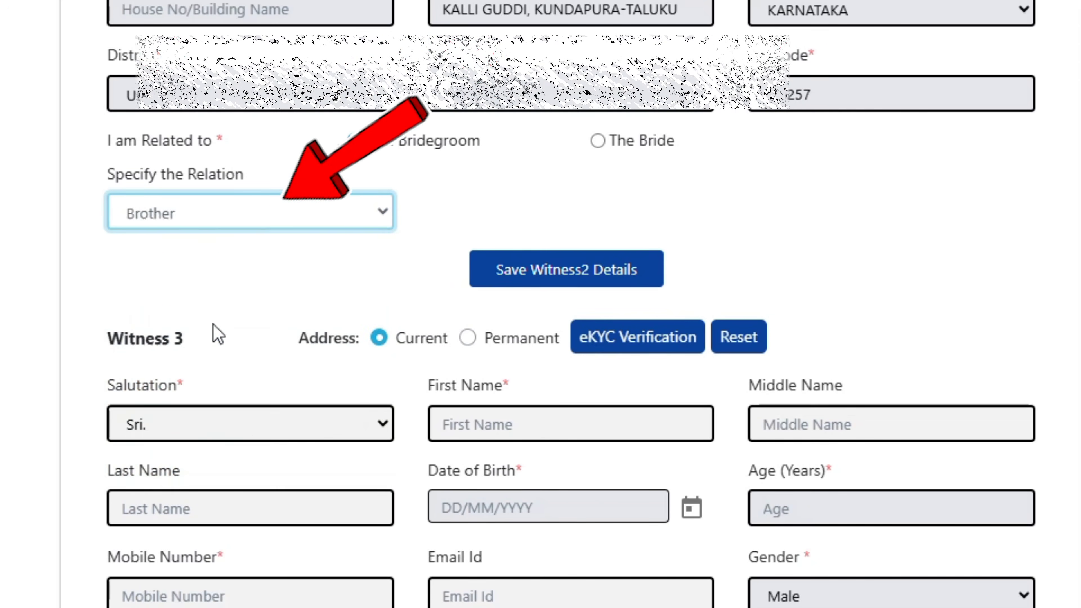
left_click(536, 280)
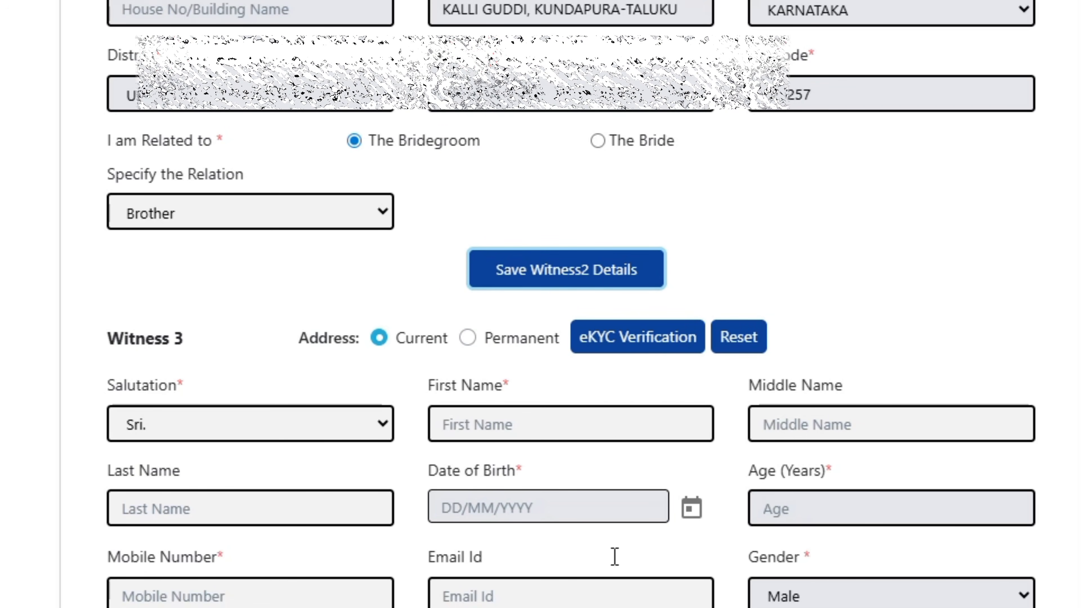
scroll(745, 294, "down", 3)
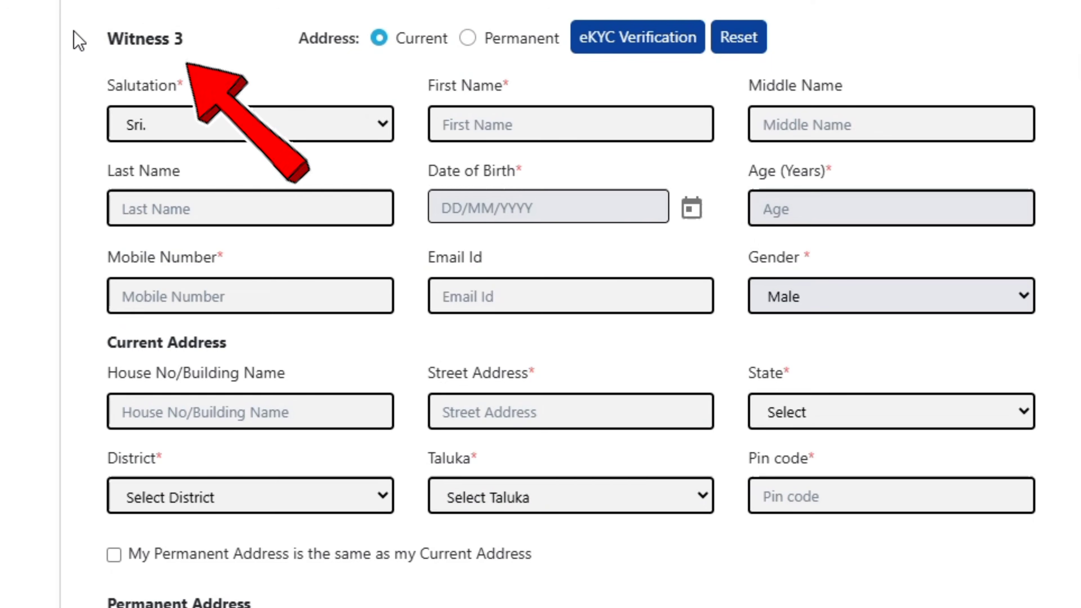
left_click_drag(73, 37, 189, 36)
Launch eKYC for Witness 3 and submit their Aadhaar number and captcha to get an OTP
left_click(243, 43)
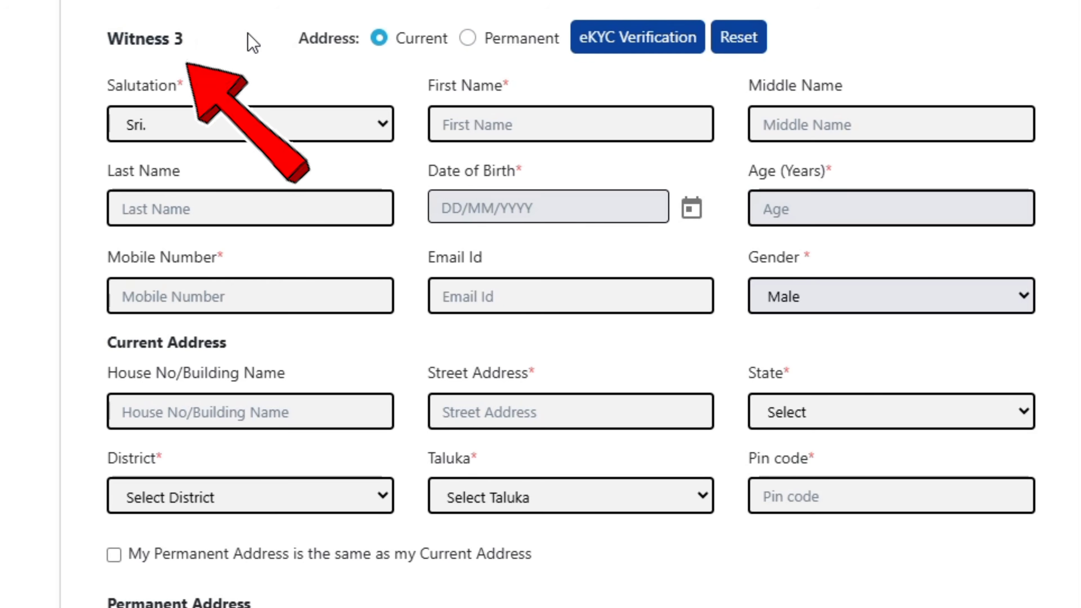
scroll(326, 30, "down", 3)
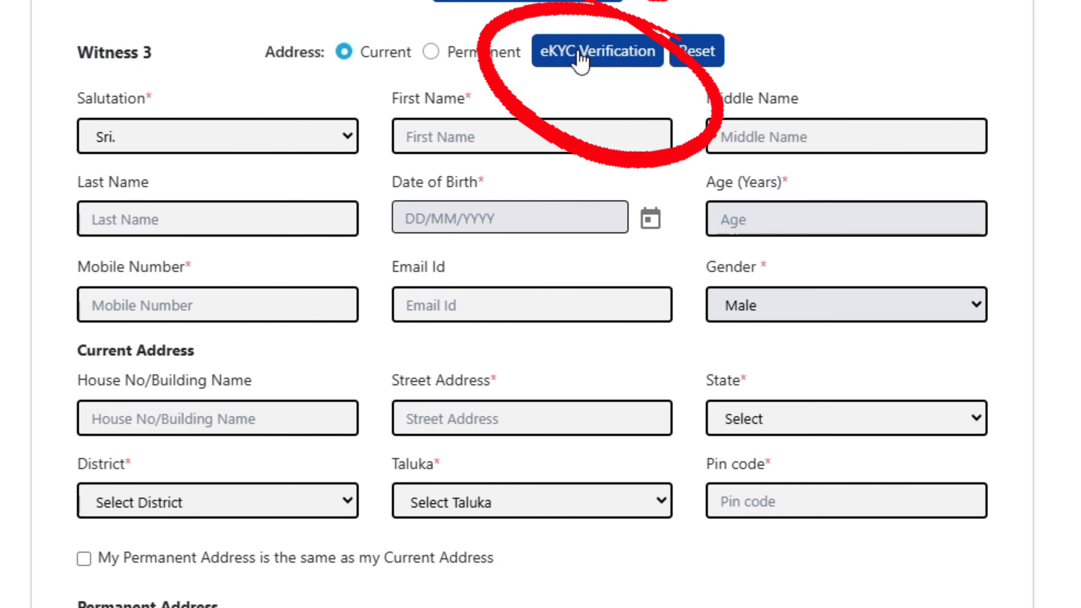
left_click(581, 60)
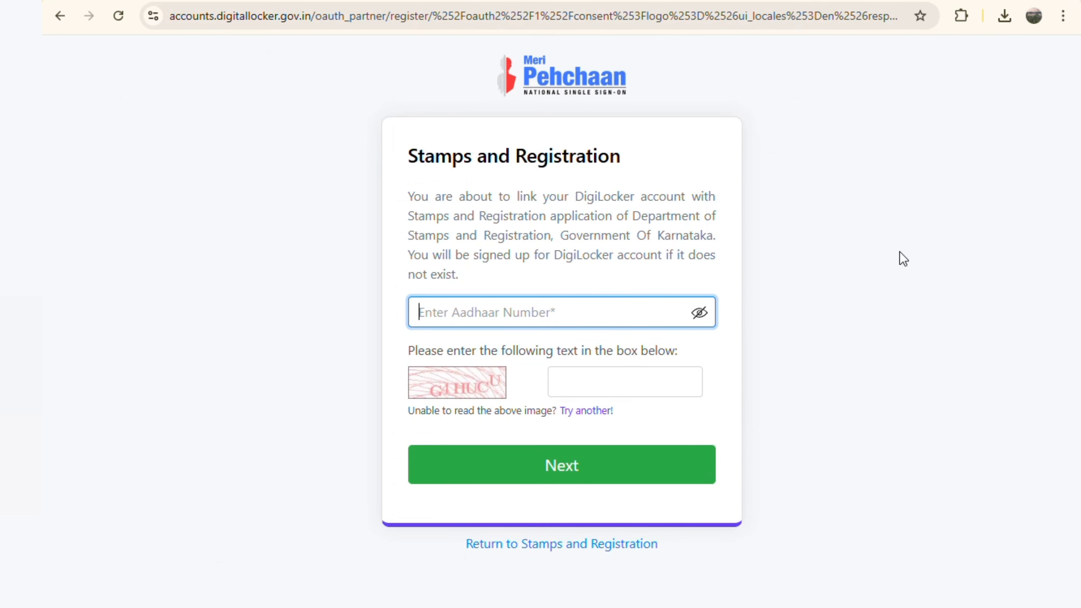
type("••")
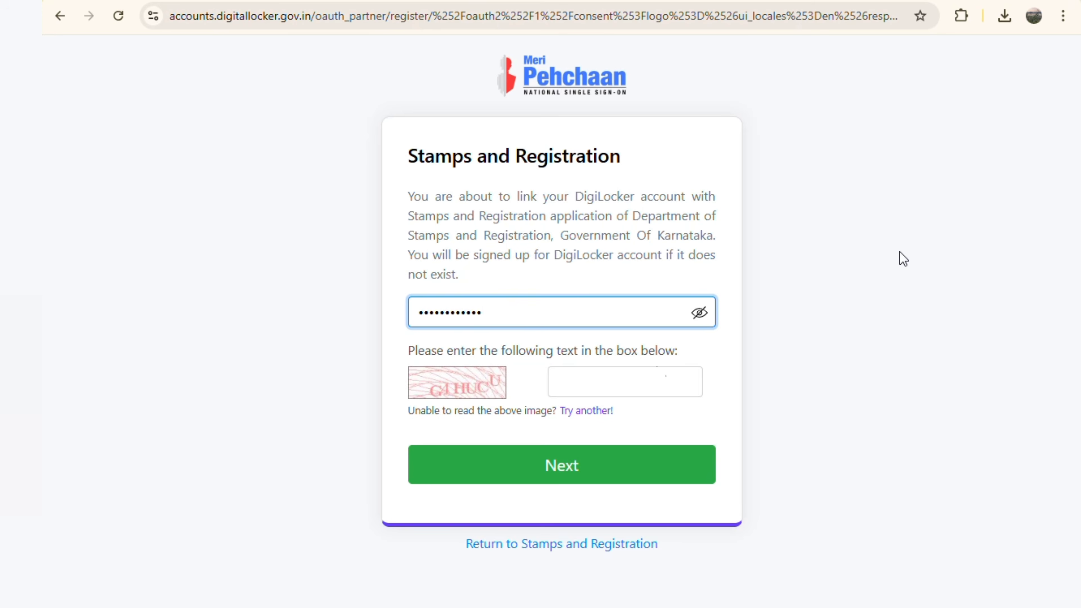
left_click(649, 374)
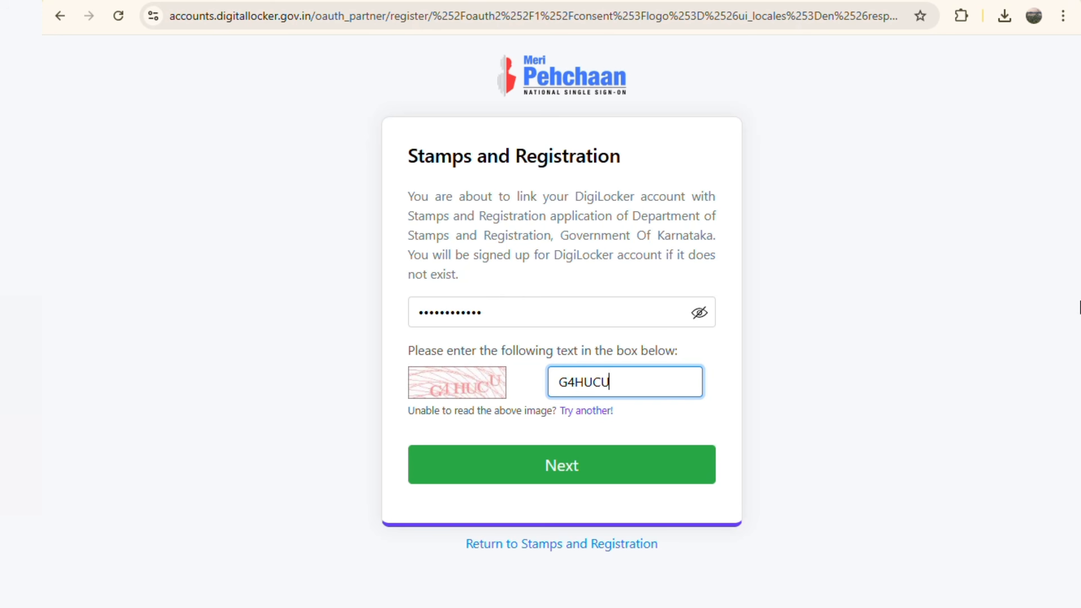
left_click(596, 465)
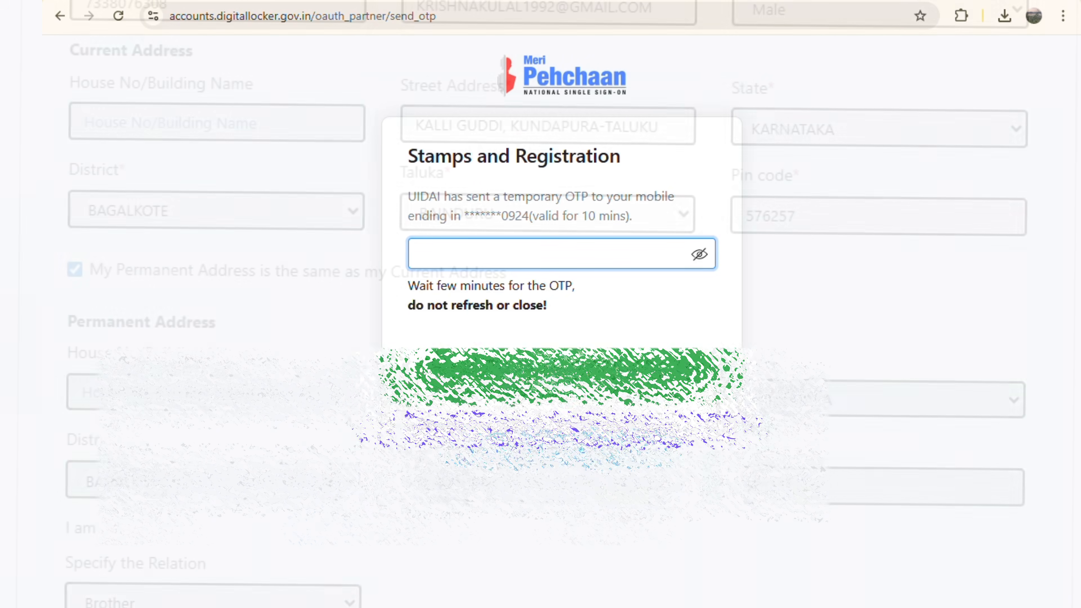
scroll(541, 304, "down", 15)
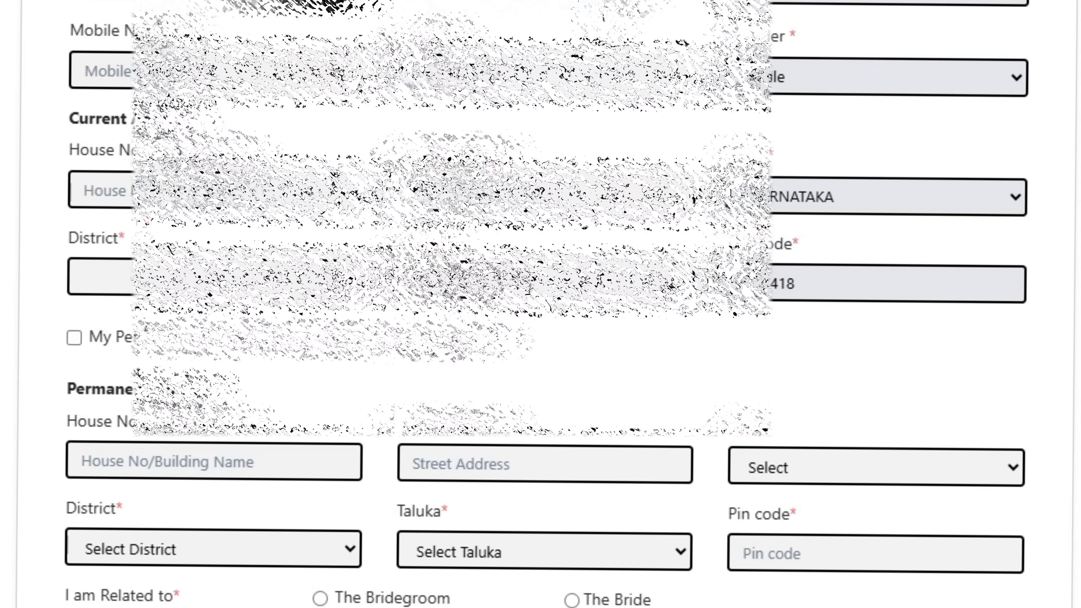
Set the witness's taluka to Hosanagara and copy the current address as permanent address
scroll(541, 304, "down", 3)
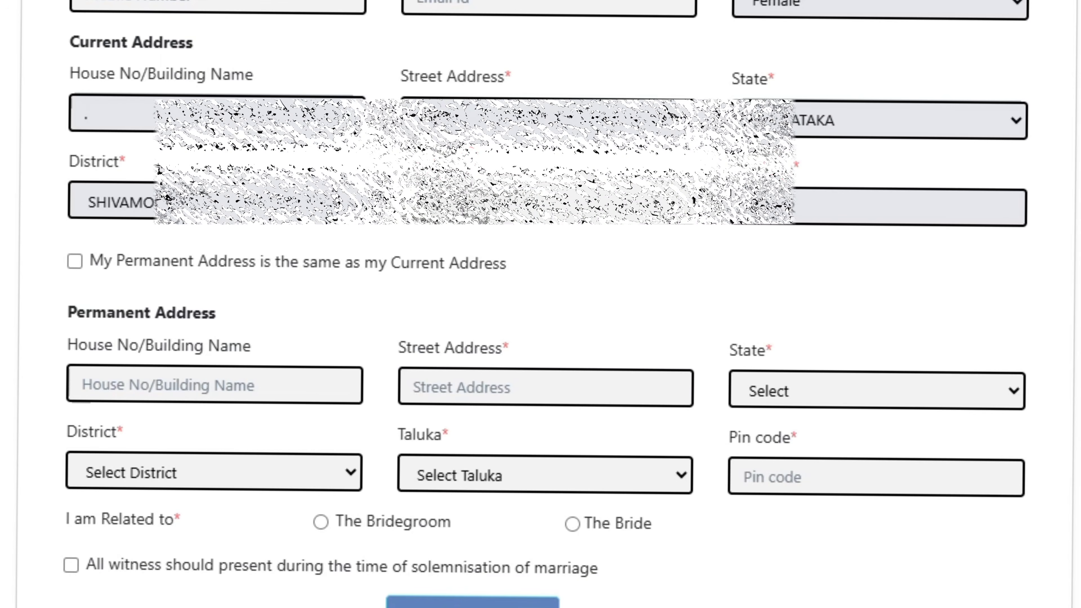
scroll(413, 13, "down", 1)
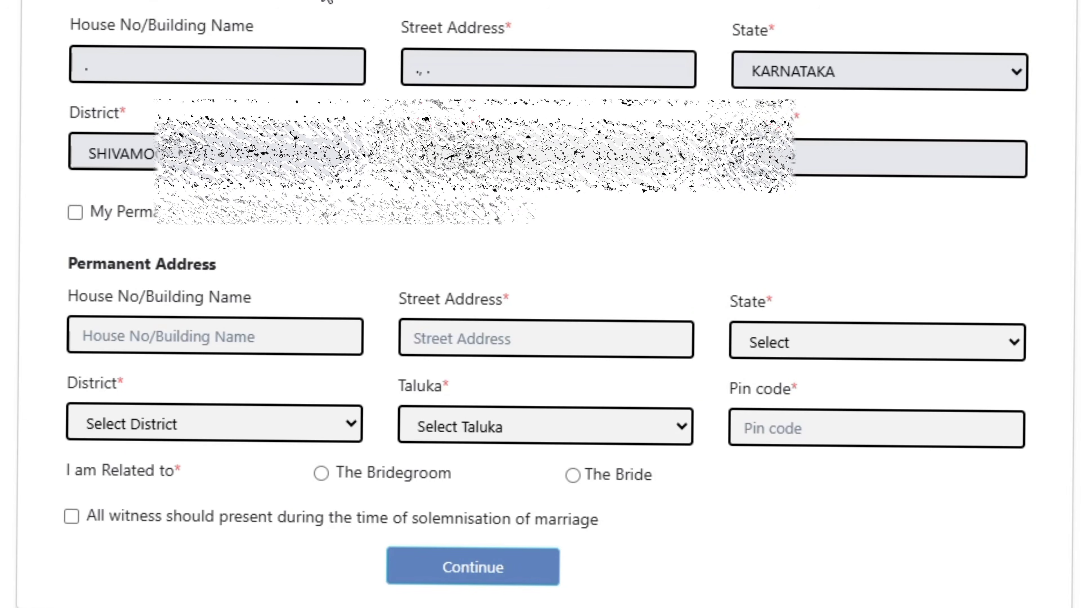
left_click(451, 163)
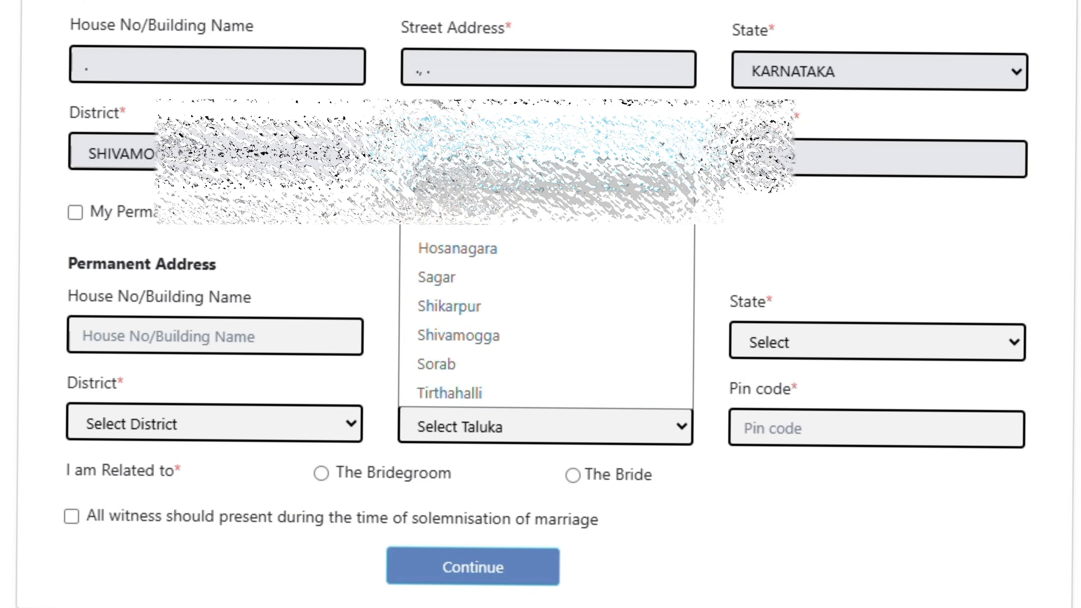
left_click(475, 252)
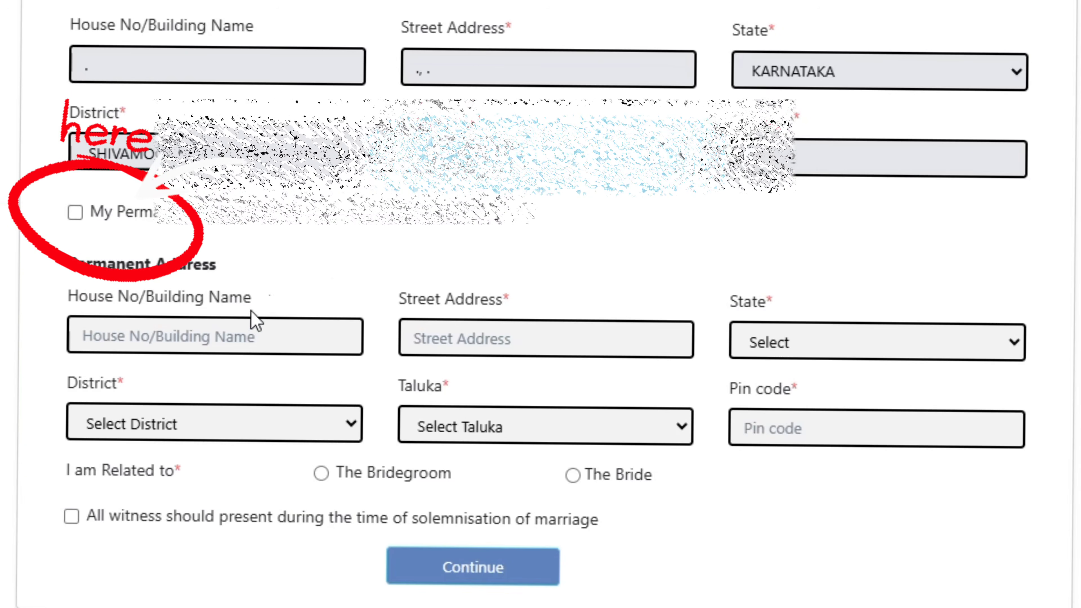
left_click(76, 212)
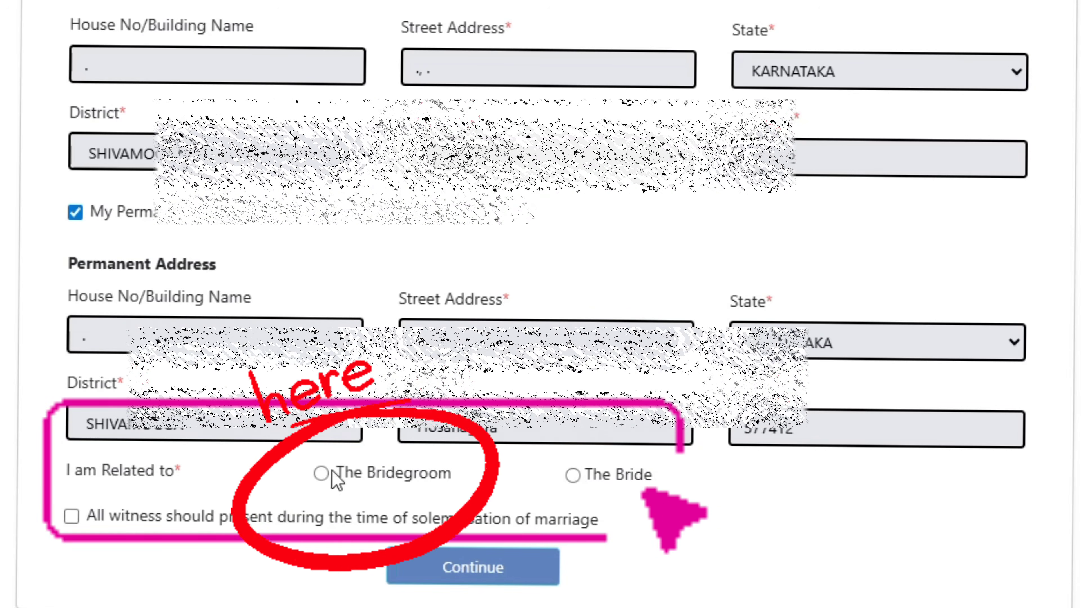
Record the witness as the bridegroom's Sister, confirm witness attendance, and save
left_click(322, 473)
scroll(443, 475, "down", 2)
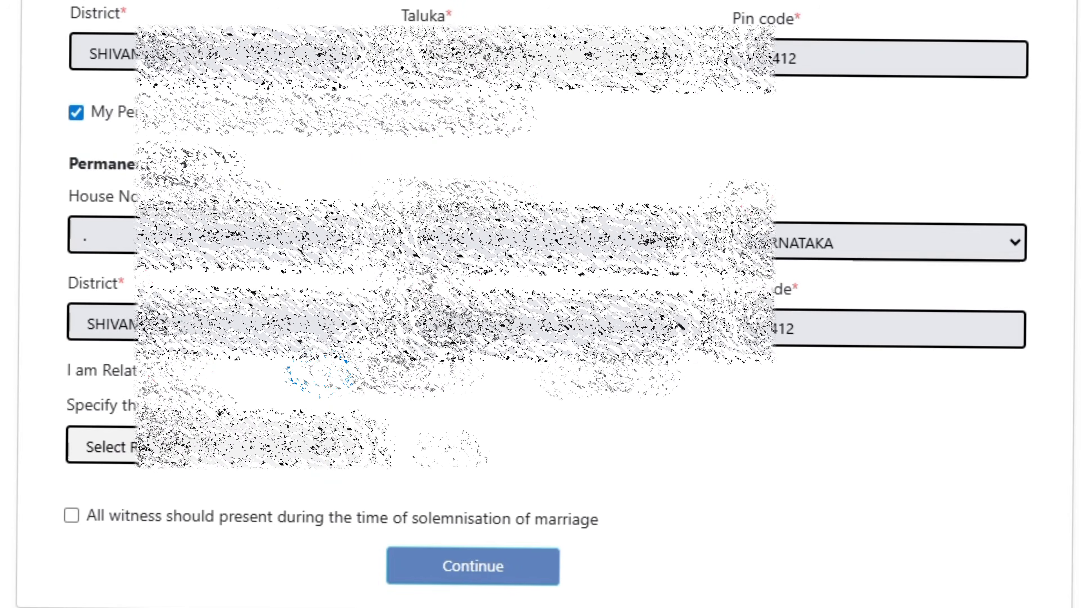
left_click(273, 461)
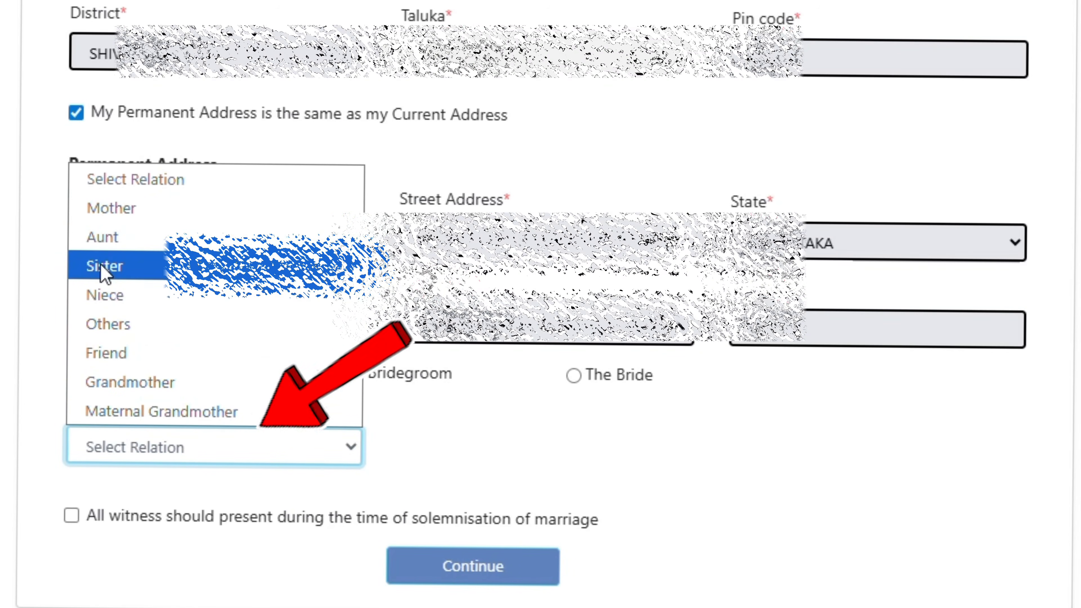
left_click(105, 274)
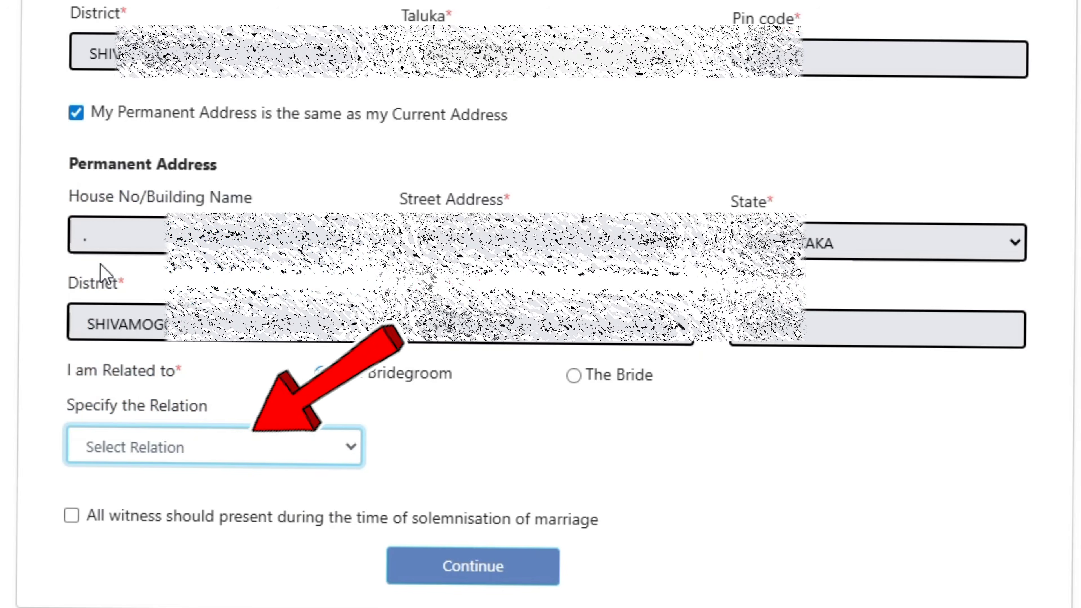
left_click(72, 516)
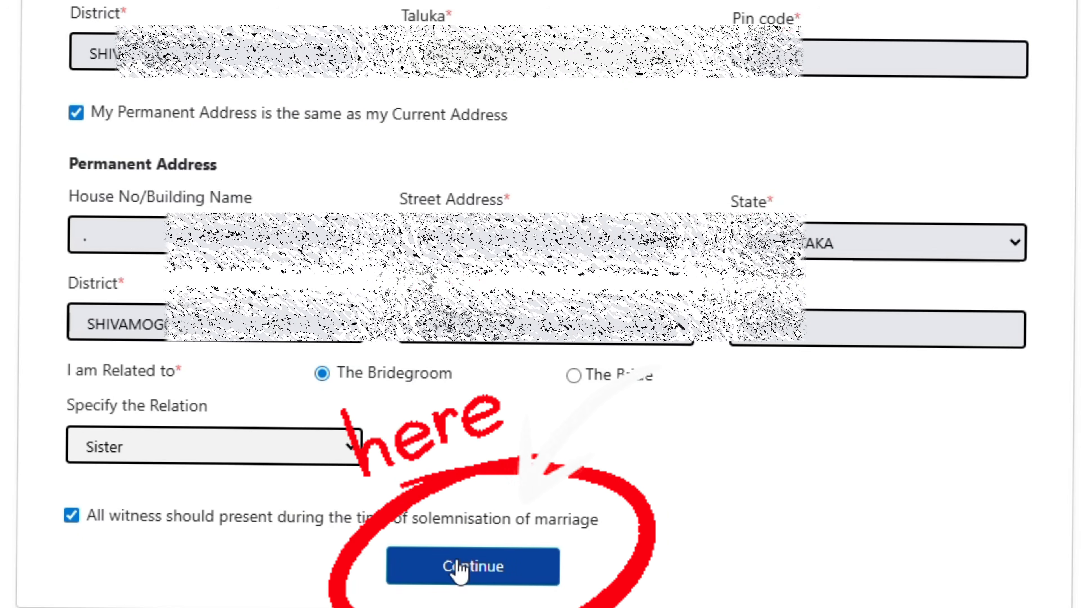
left_click(476, 571)
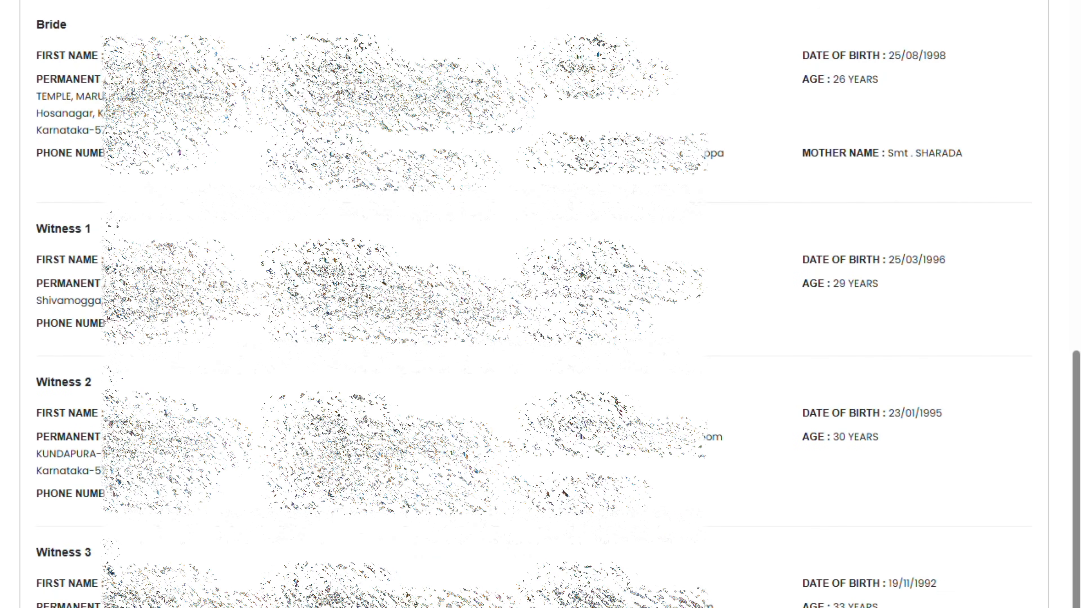
Select Hosanagar as the Sub Registrar Office
scroll(541, 304, "up", 5)
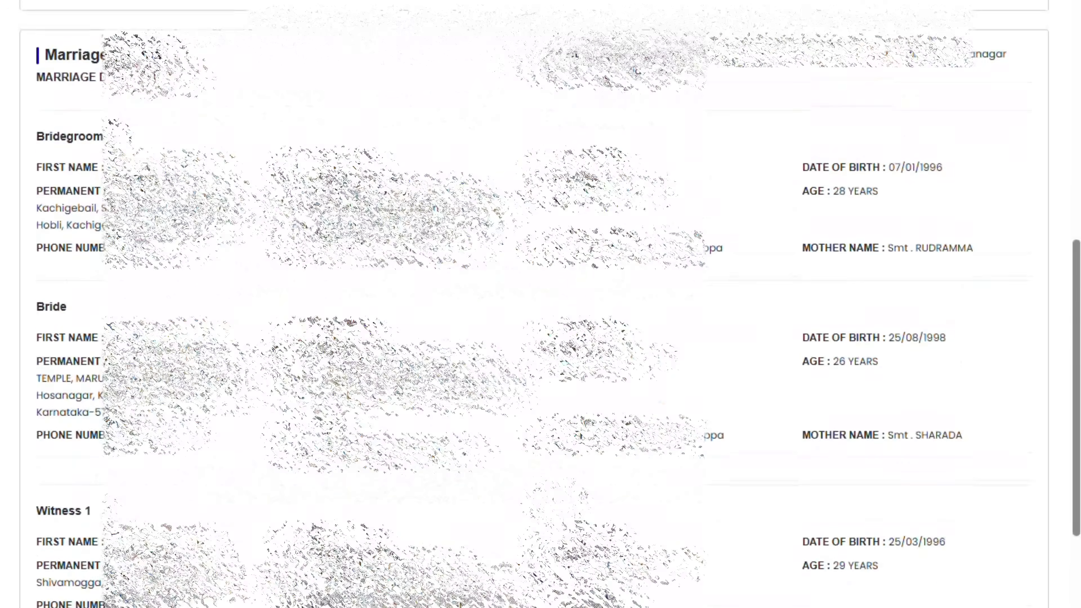
scroll(541, 304, "up", 4)
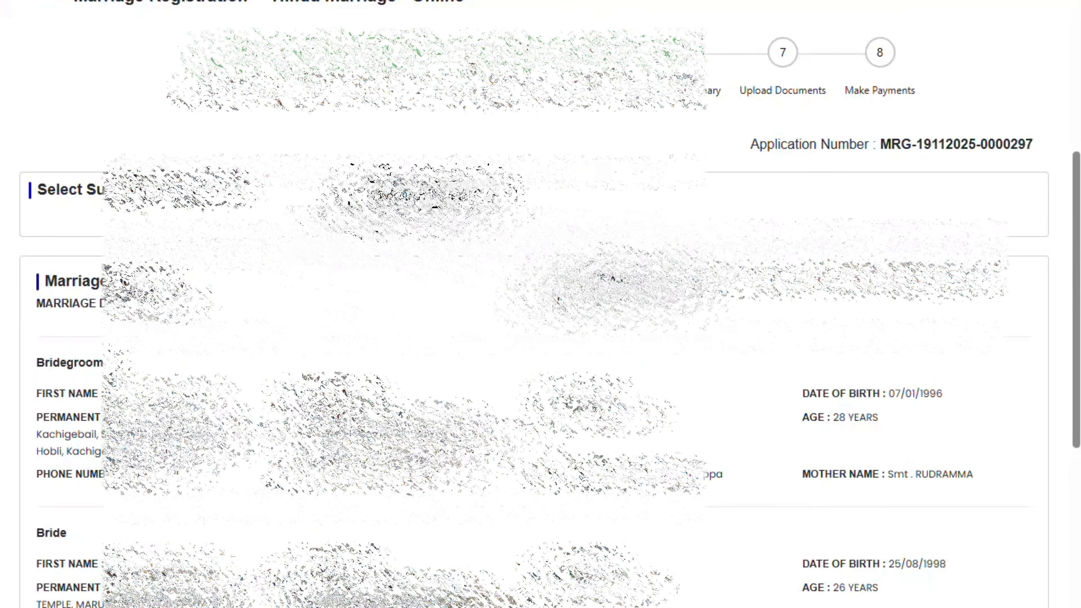
scroll(540, 304, "up", 3)
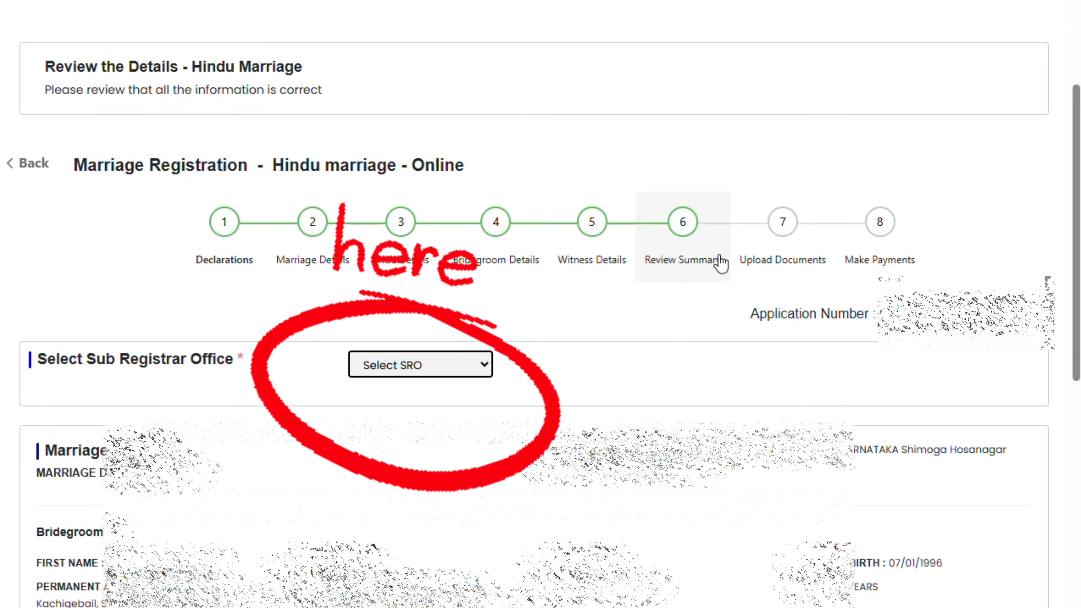
left_click(472, 368)
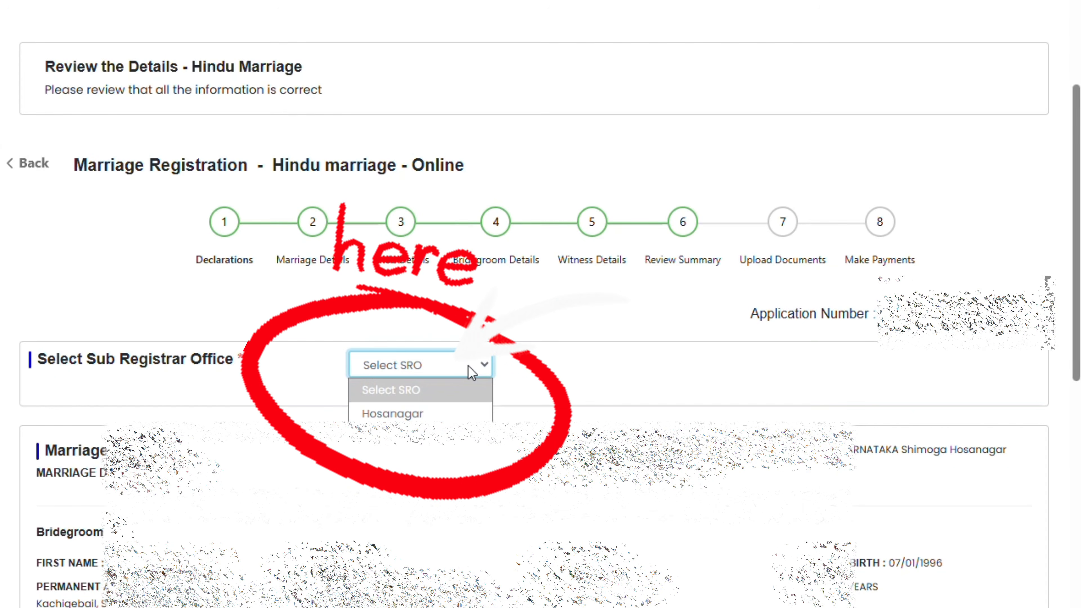
left_click(426, 415)
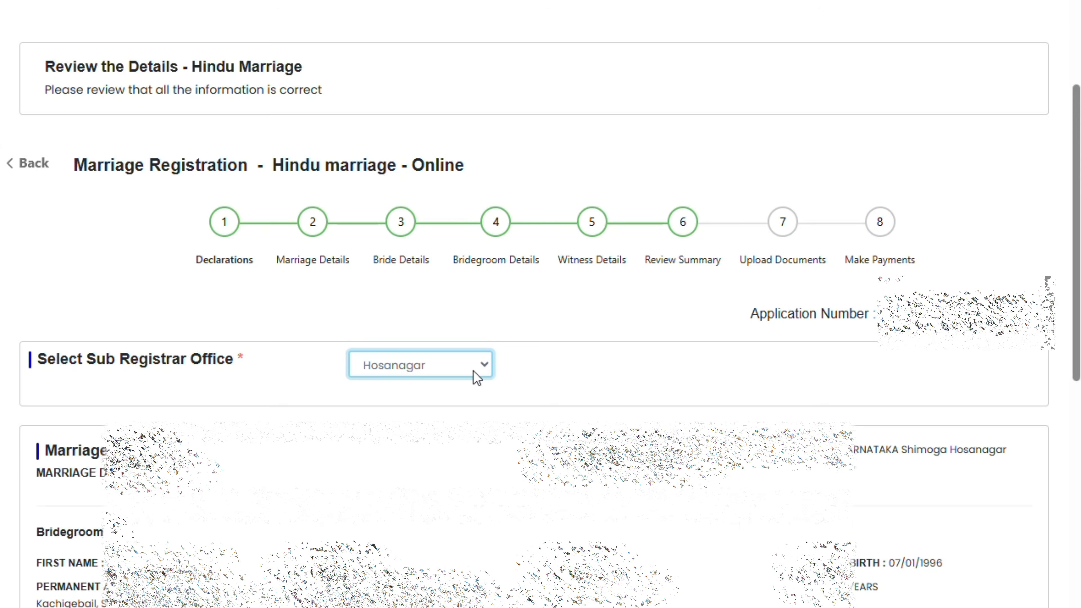
Preview Form 1 and Form 1A, then download the generated Form 1
scroll(656, 369, "down", 4)
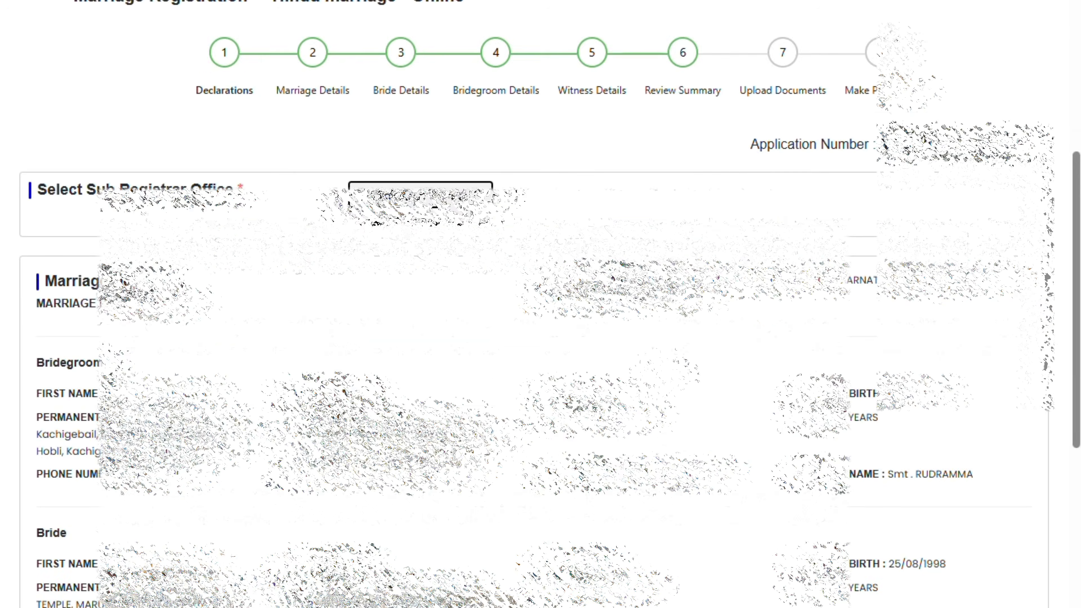
scroll(656, 369, "down", 13)
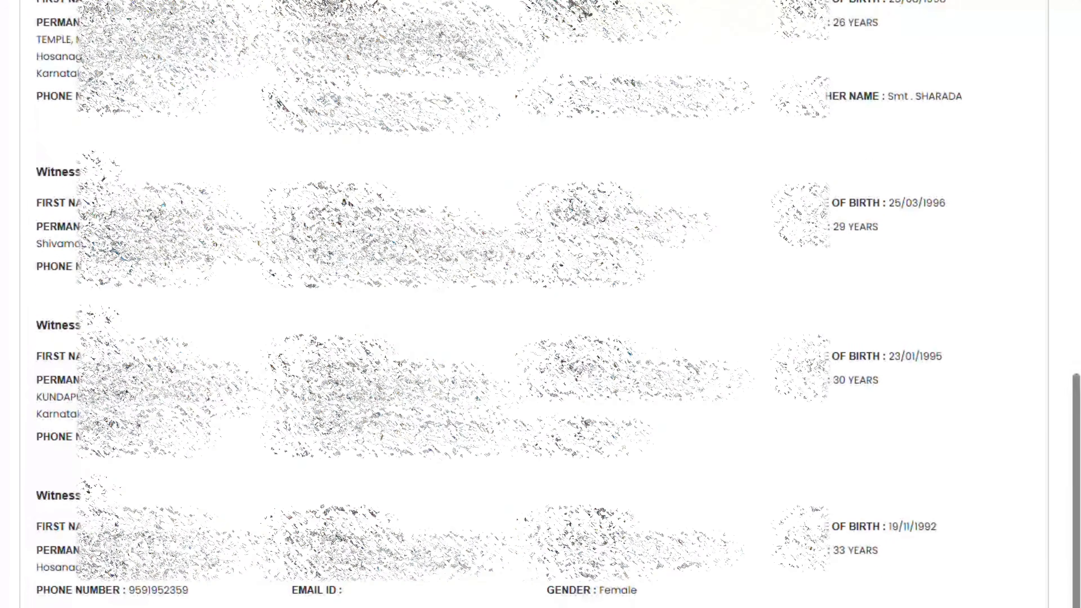
scroll(541, 304, "down", 3)
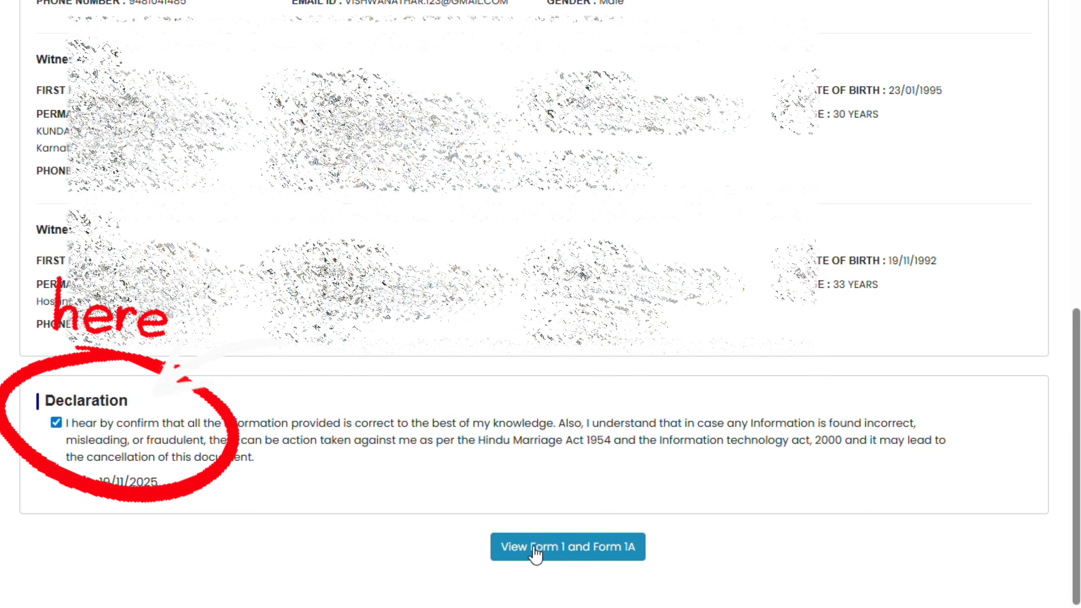
left_click(591, 554)
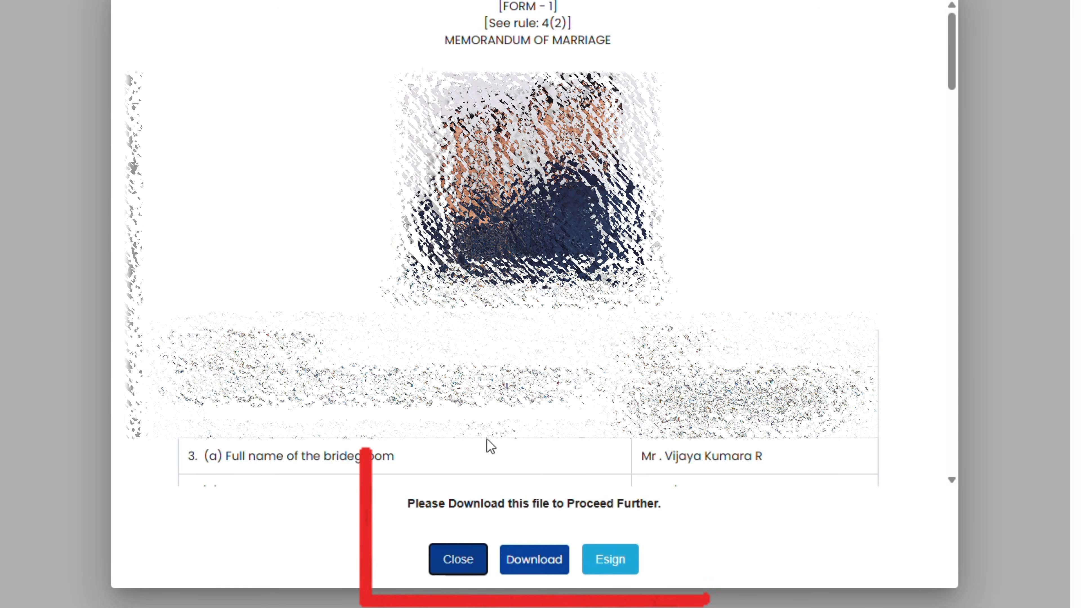
left_click(527, 563)
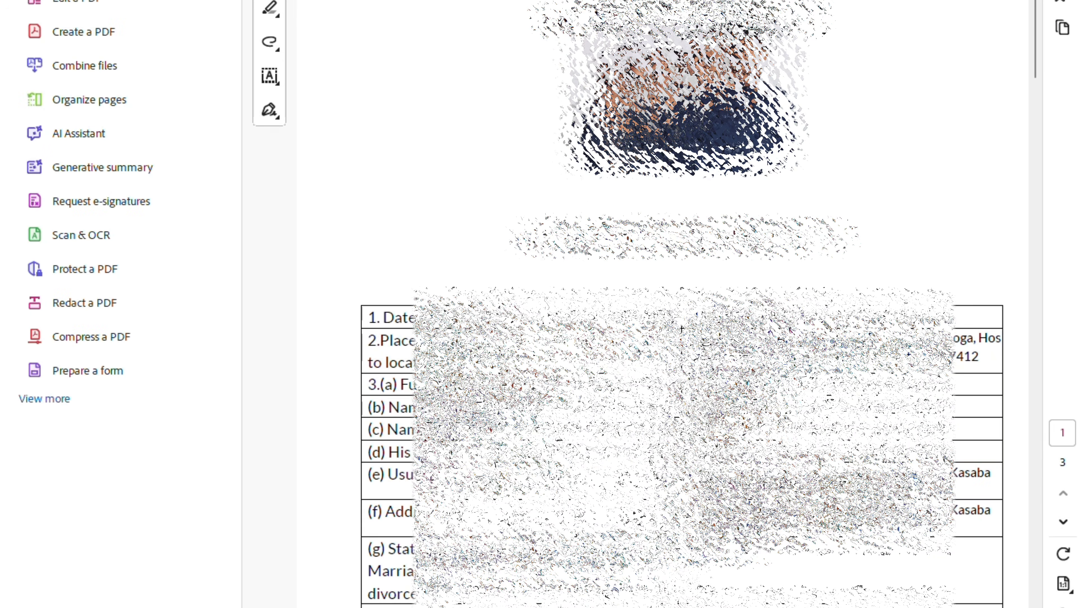
Page through the downloaded Form 1 PDF in Acrobat, then return to the browser's FORM-1 preview
scroll(591, 304, "down", 3)
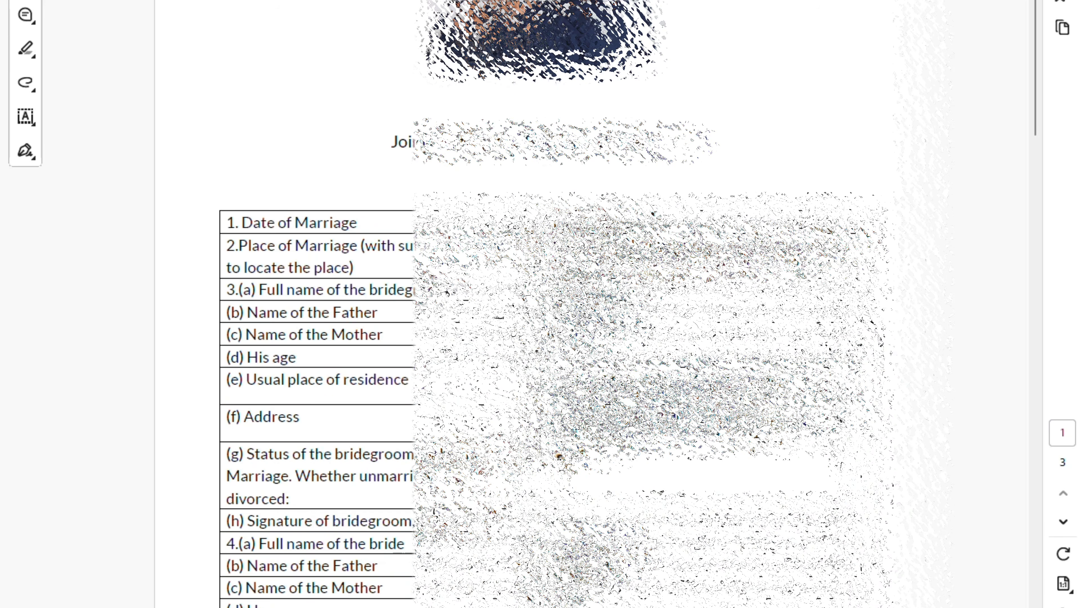
scroll(591, 304, "down", 7)
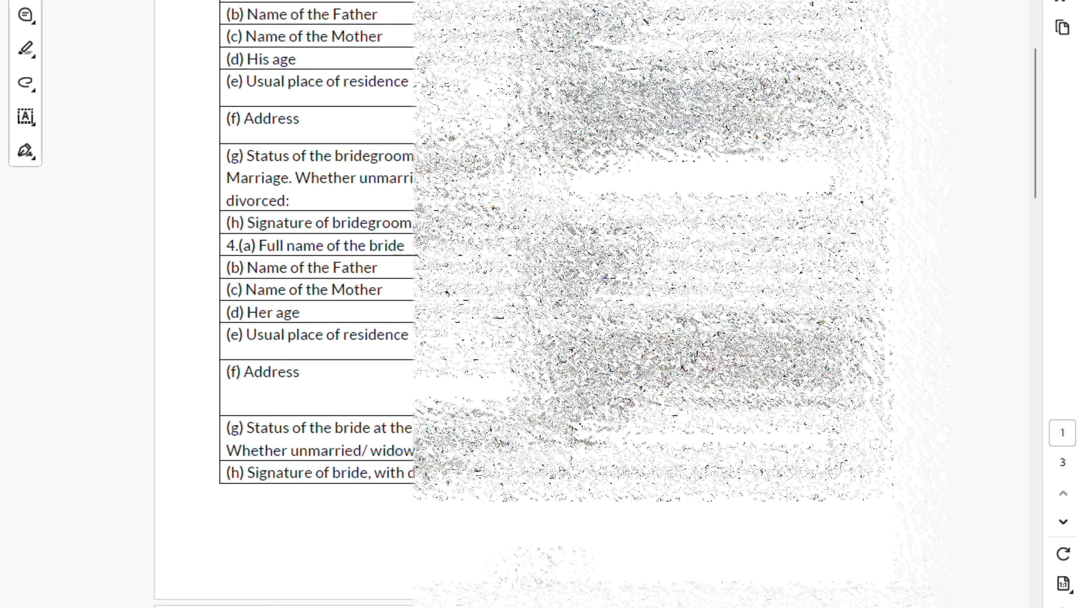
scroll(591, 305, "down", 18)
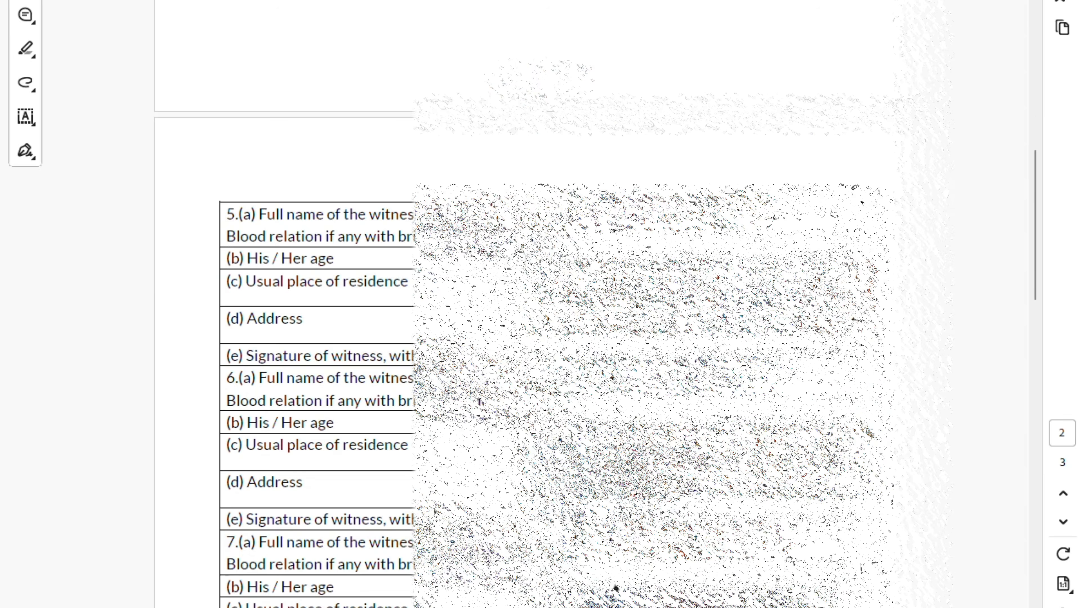
scroll(592, 304, "down", 3)
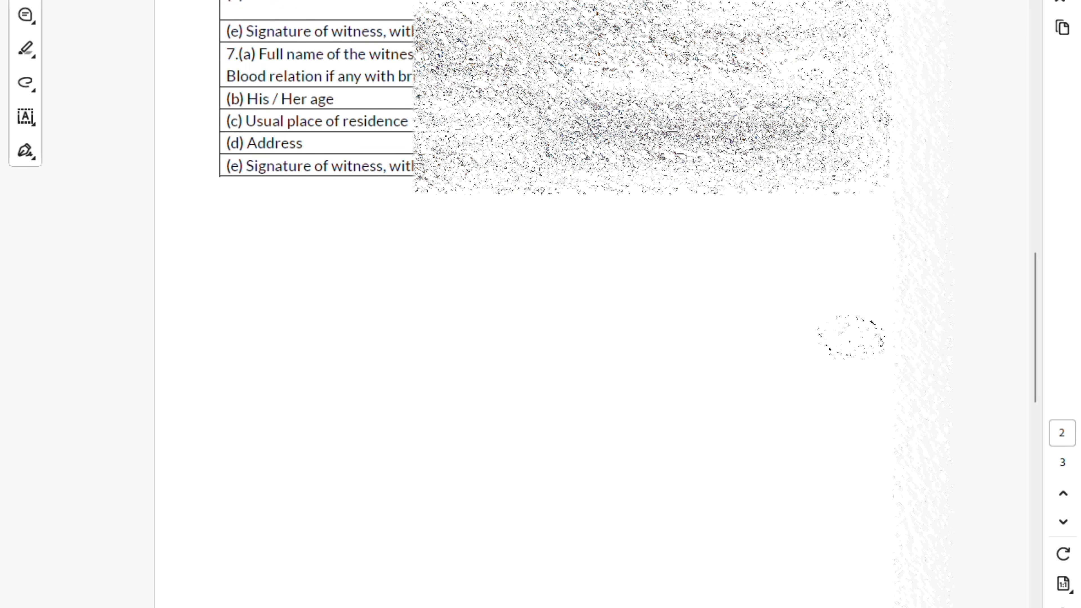
scroll(592, 304, "down", 19)
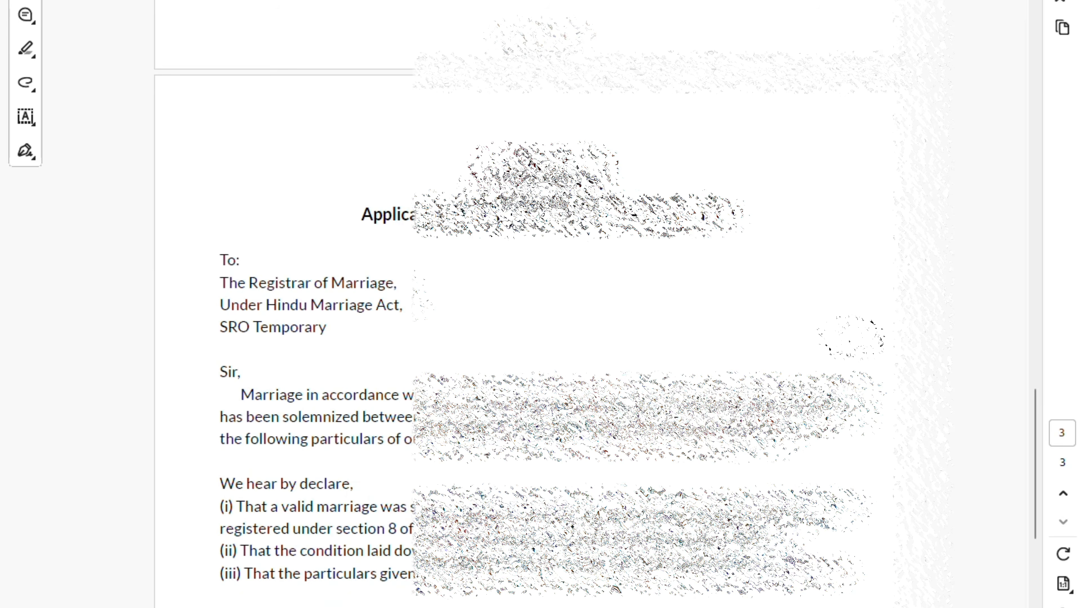
scroll(592, 305, "down", 7)
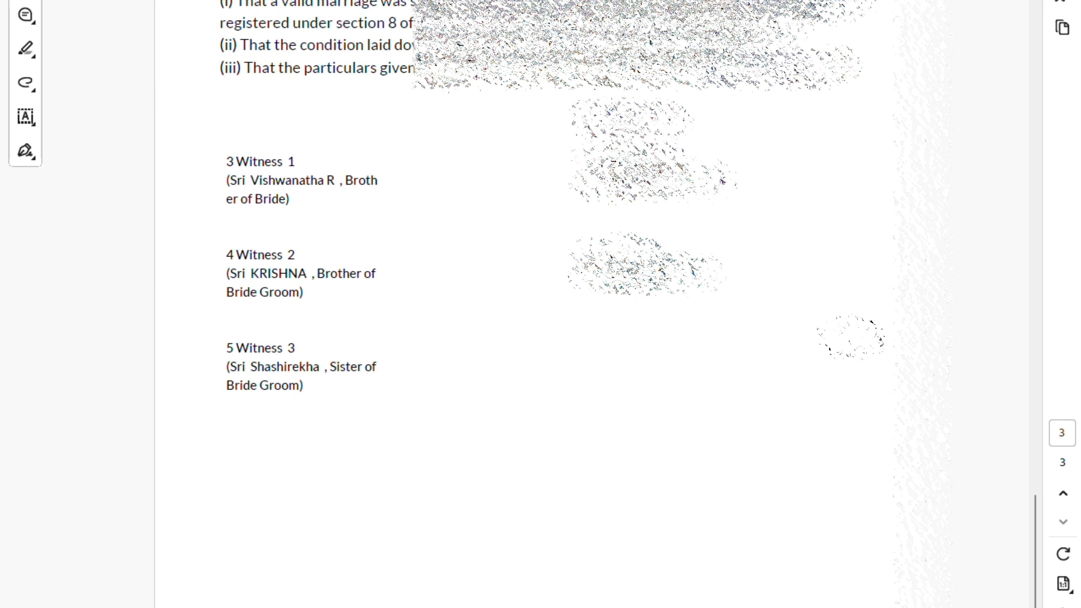
scroll(591, 304, "up", 20)
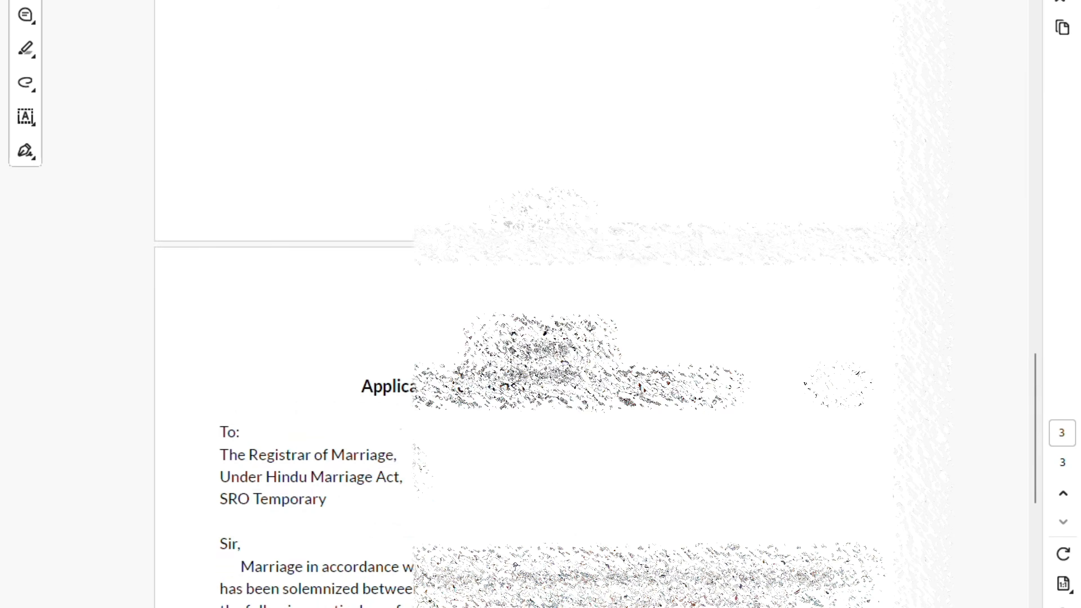
scroll(591, 304, "up", 19)
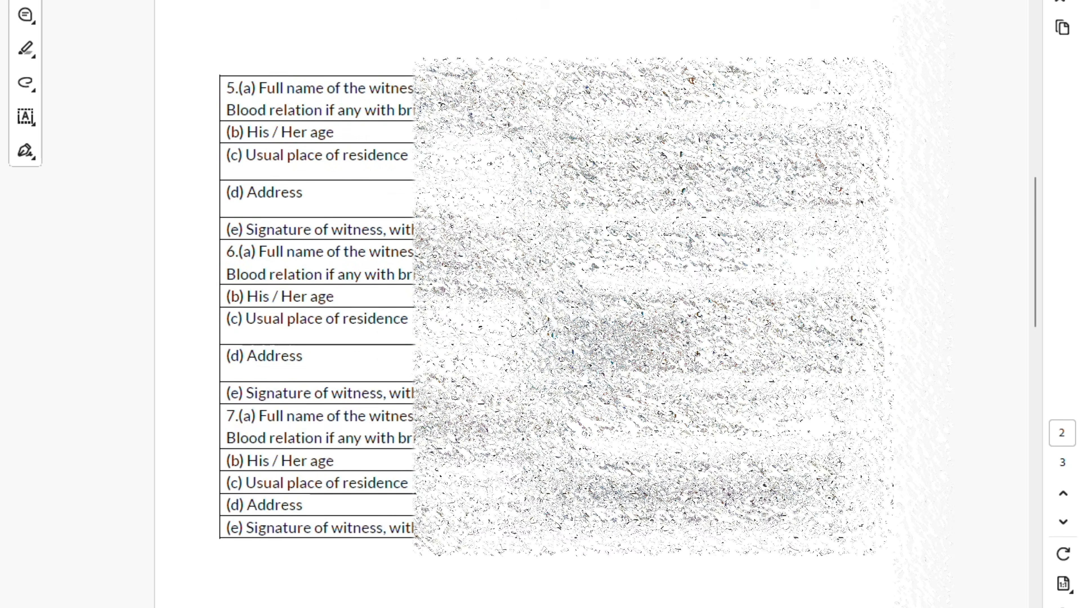
scroll(591, 304, "up", 4)
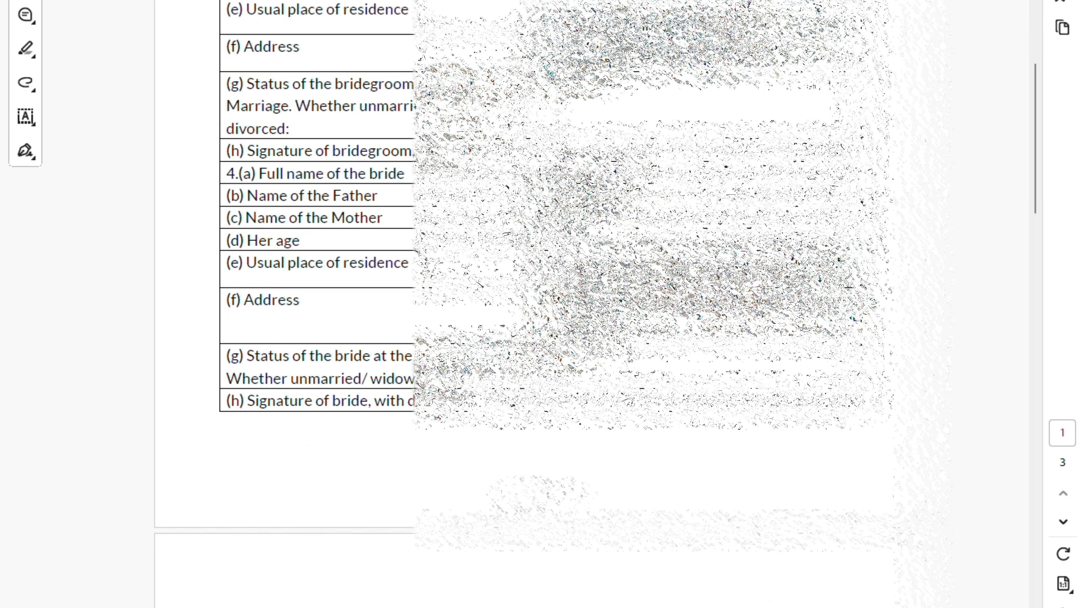
key("alt+Tab")
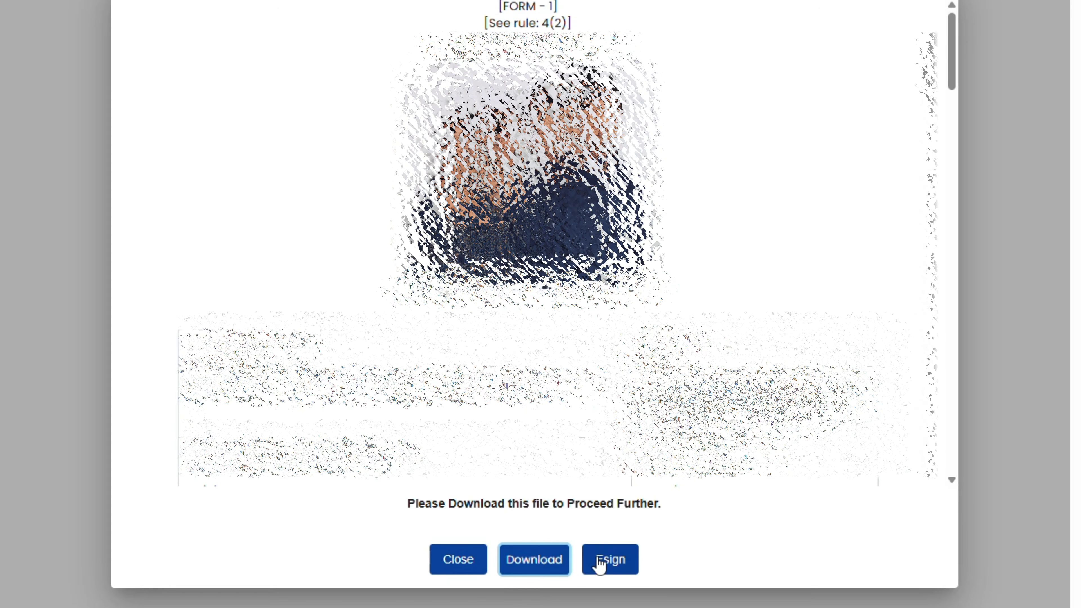
Start Esign from the FORM-1 preview and review the Form 1A document on the signing page
left_click(618, 568)
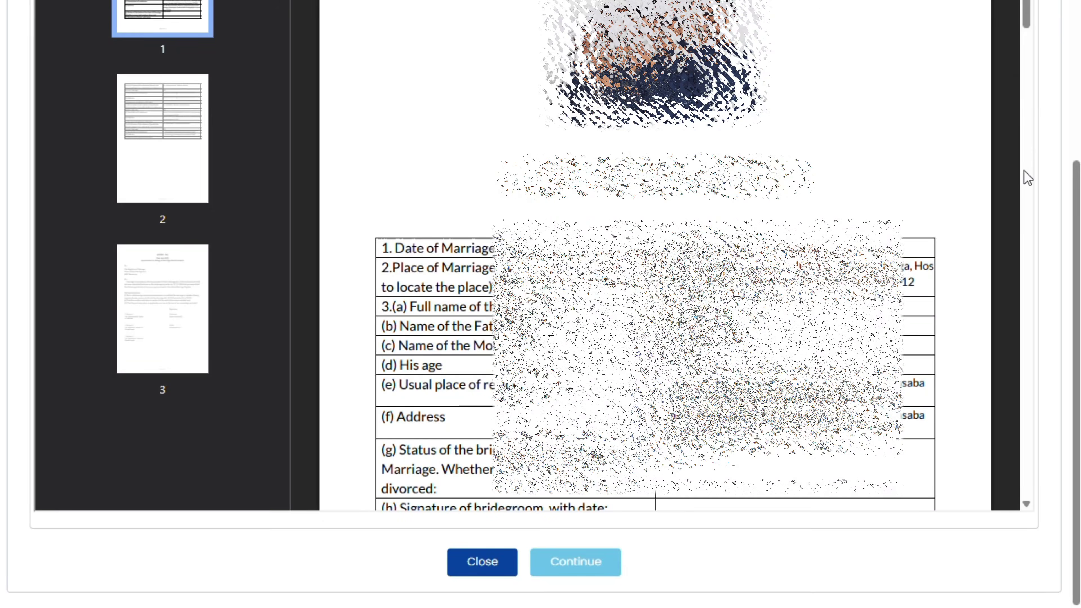
scroll(1028, 178, "down", 15)
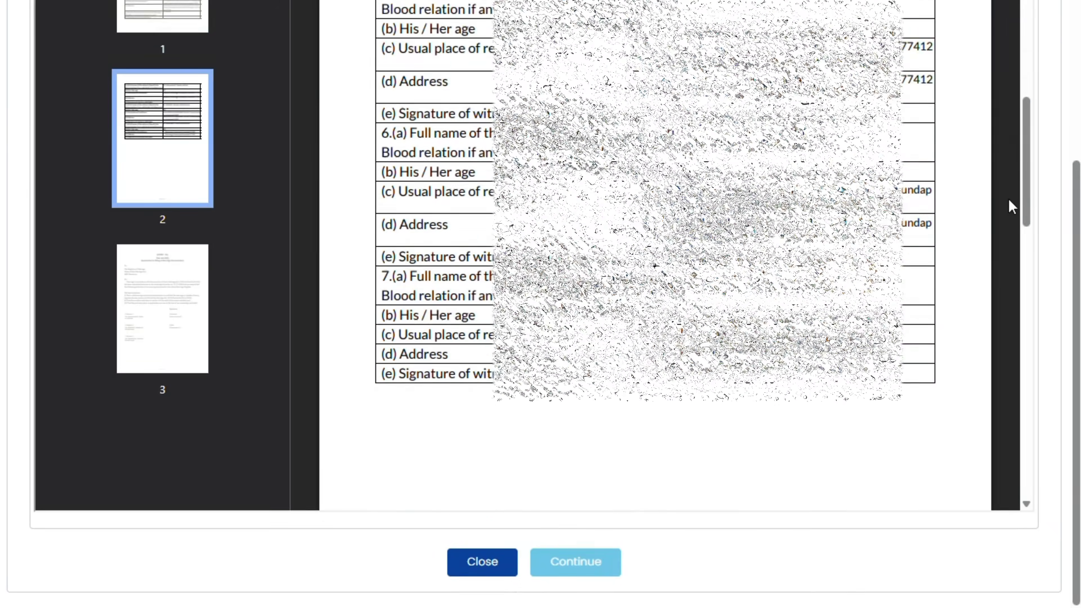
scroll(1012, 206, "down", 15)
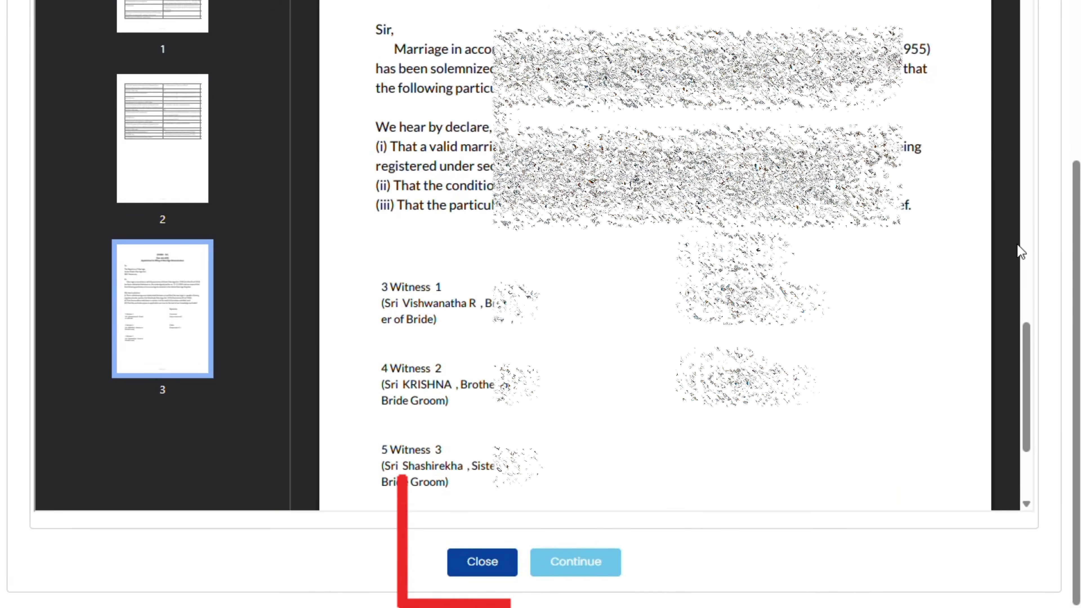
scroll(1021, 251, "down", 5)
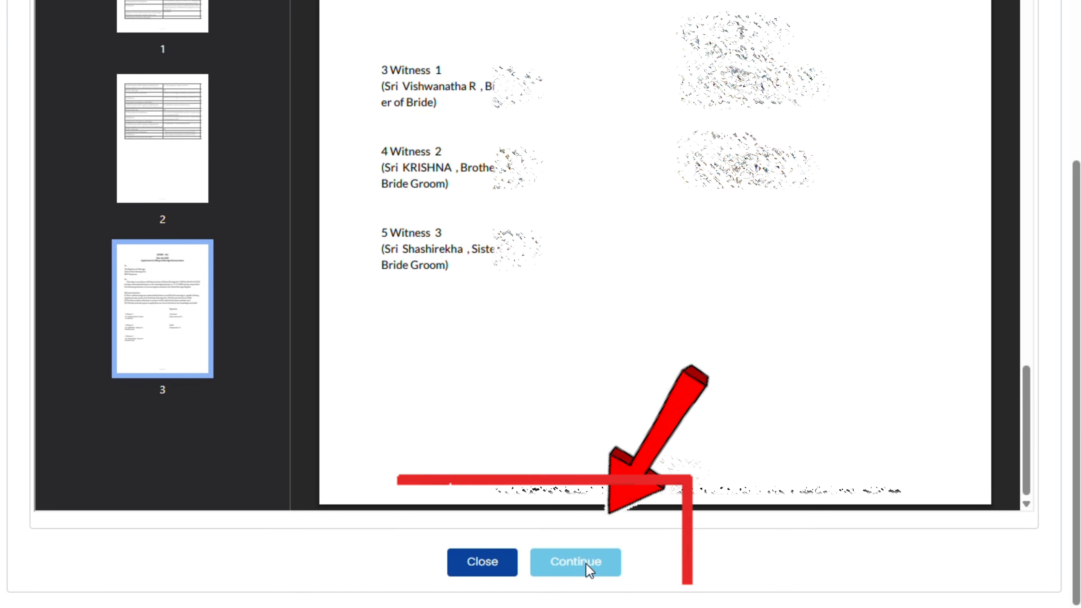
scroll(855, 552, "up", 5)
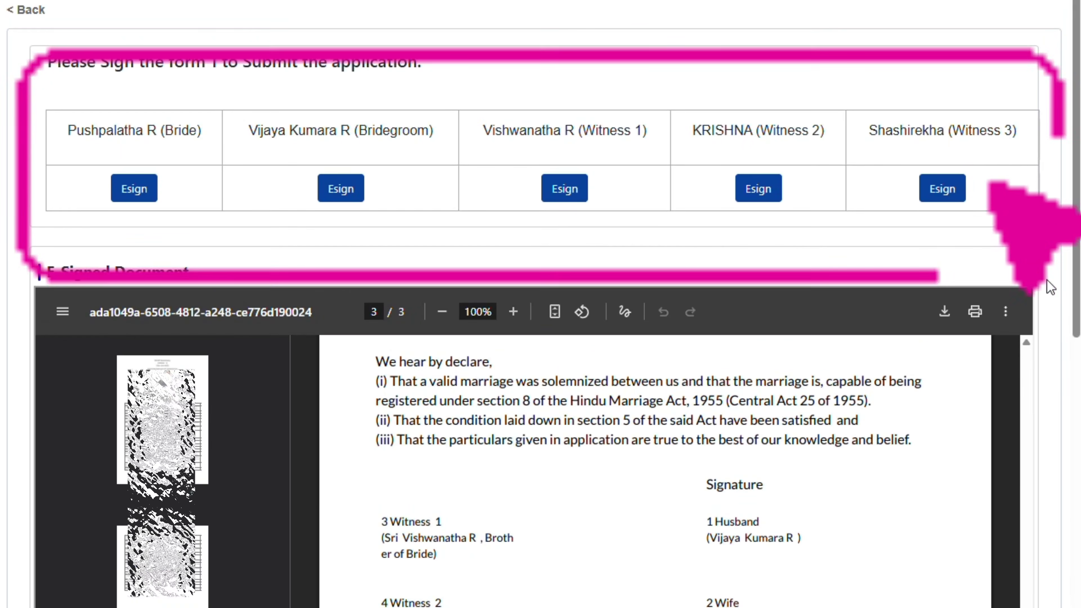
scroll(1048, 280, "down", 8)
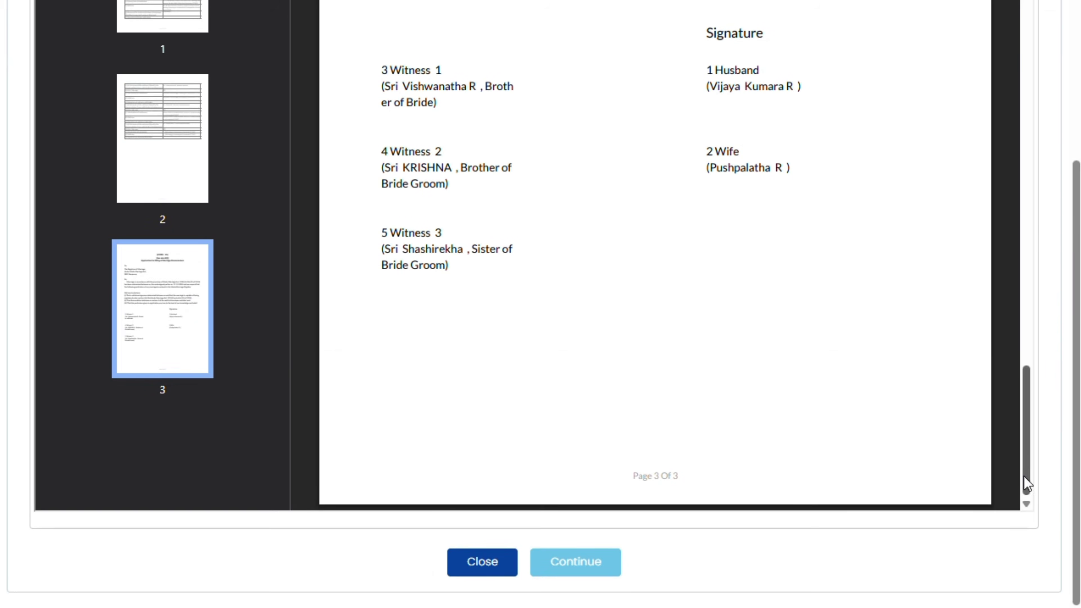
scroll(1076, 512, "up", 10)
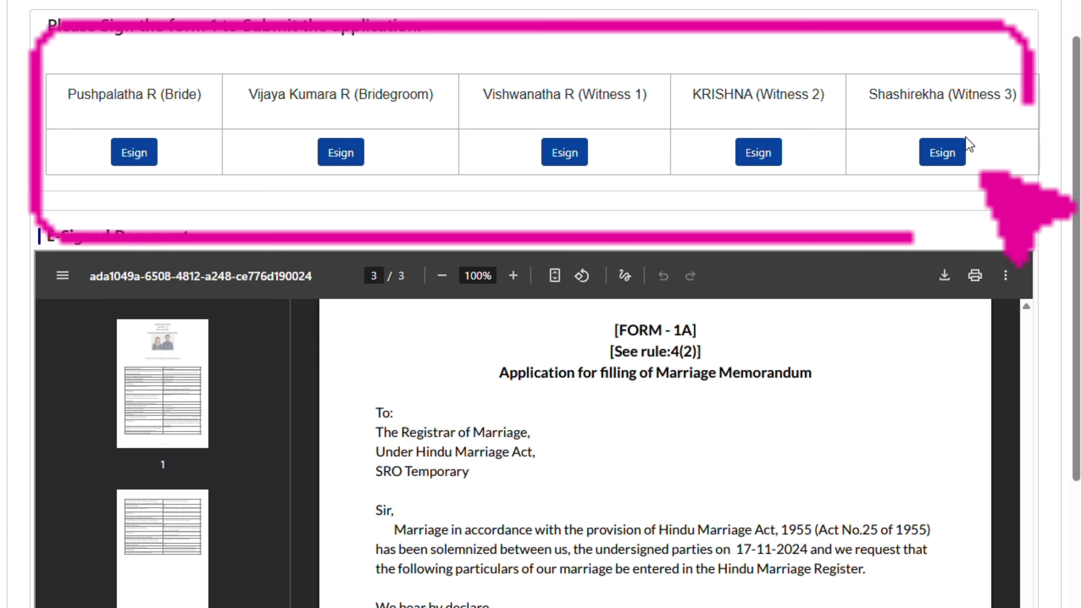
scroll(968, 147, "up", 3)
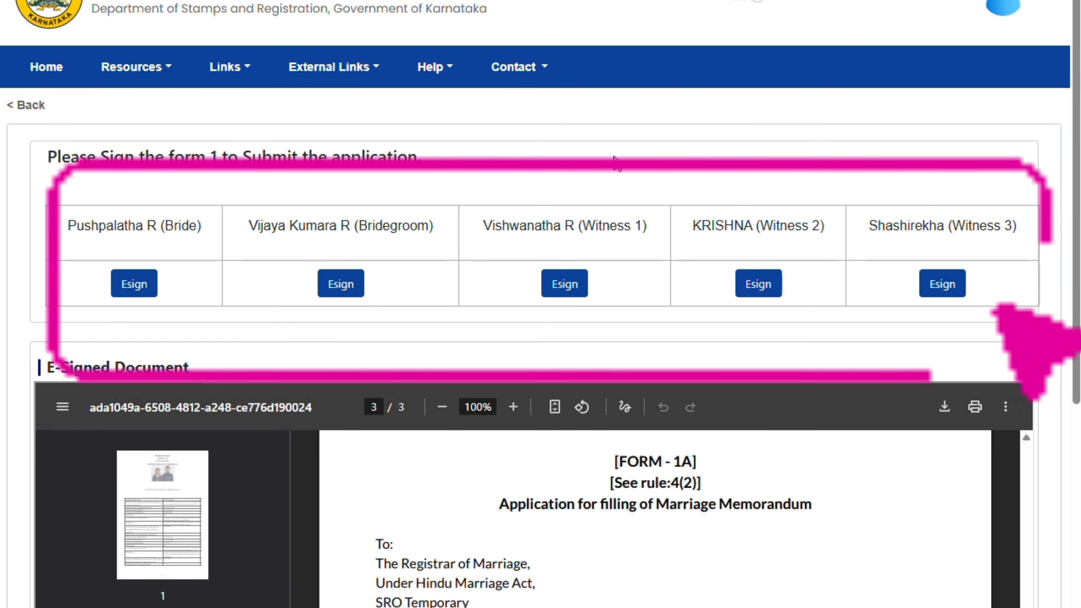
scroll(157, 192, "down", 1)
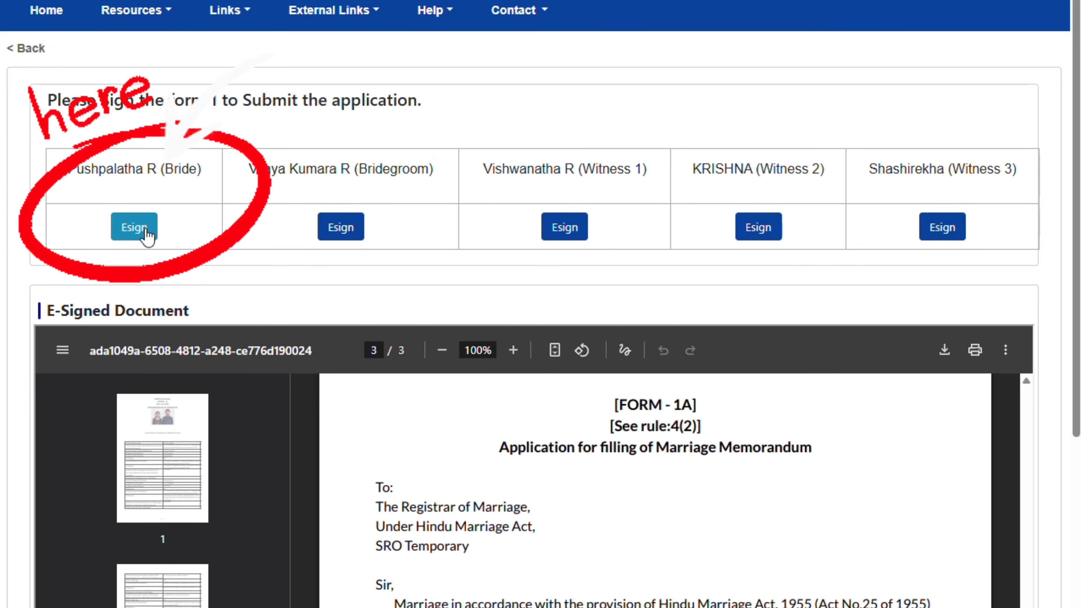
E-sign as the bride with her Aadhaar number and OTP, giving consent, and submit
left_click(134, 227)
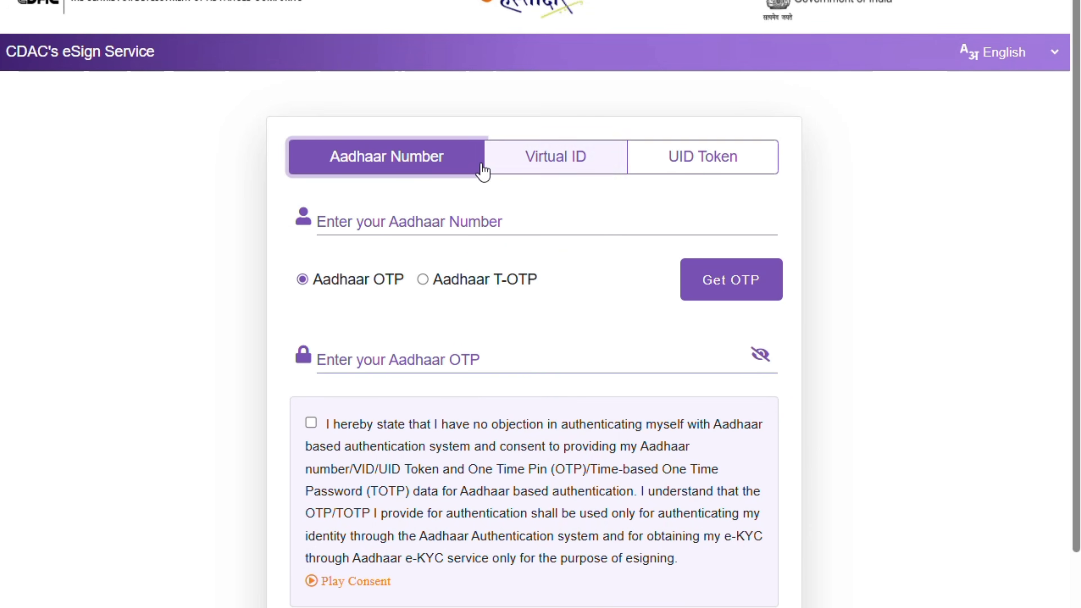
left_click(344, 227)
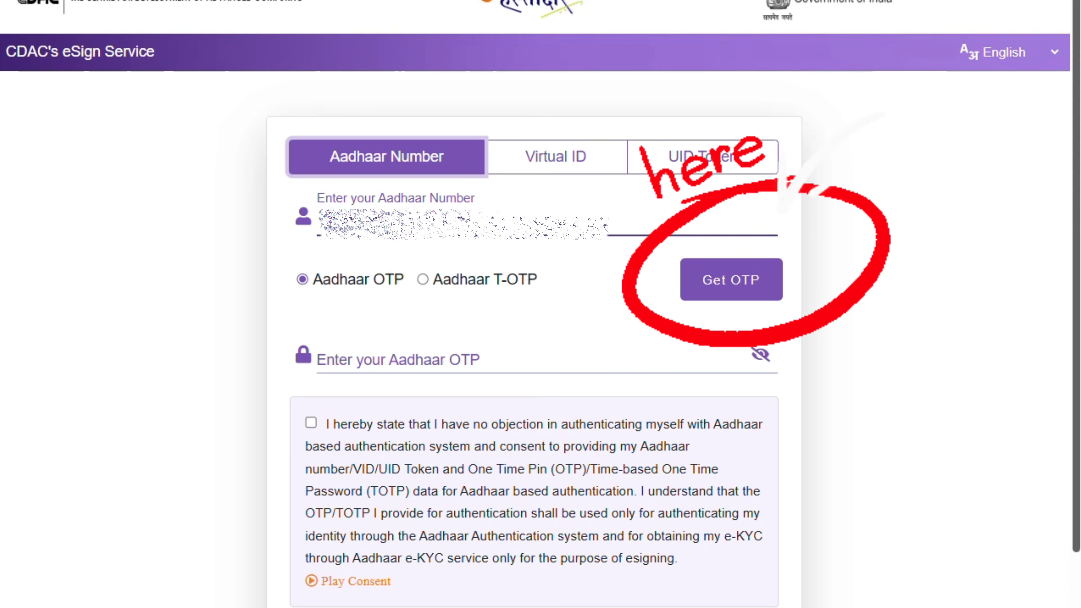
left_click(735, 284)
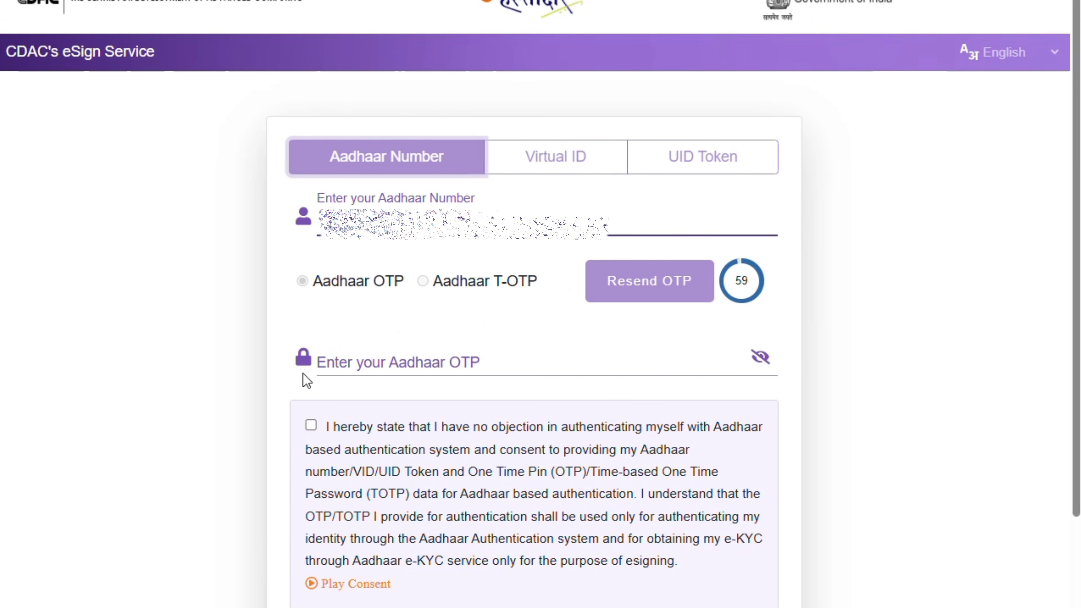
scroll(364, 341, "down", 1)
left_click(361, 310)
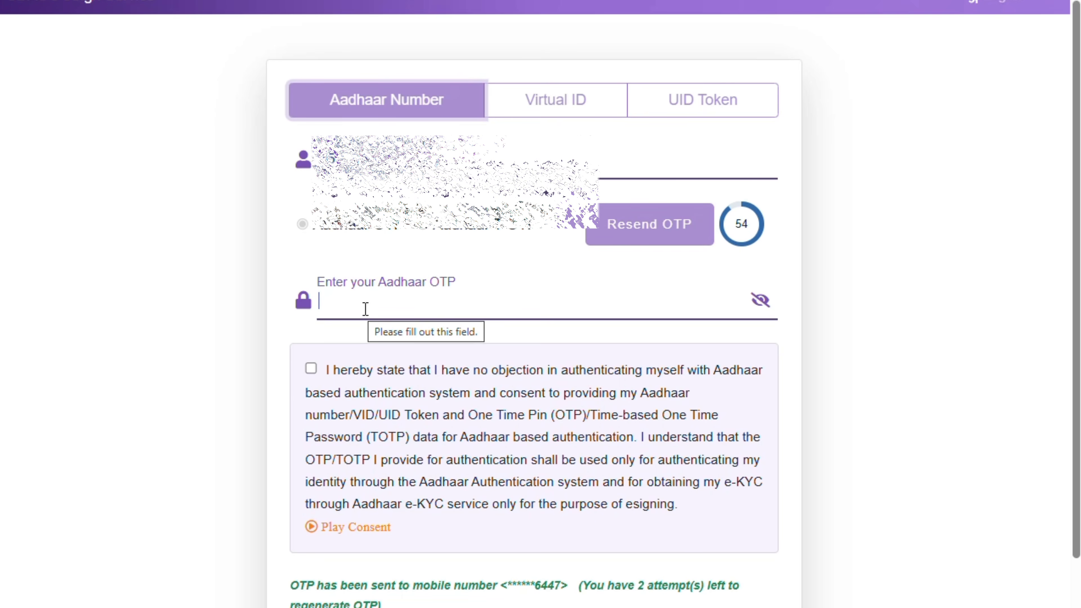
scroll(415, 112, "down", 3)
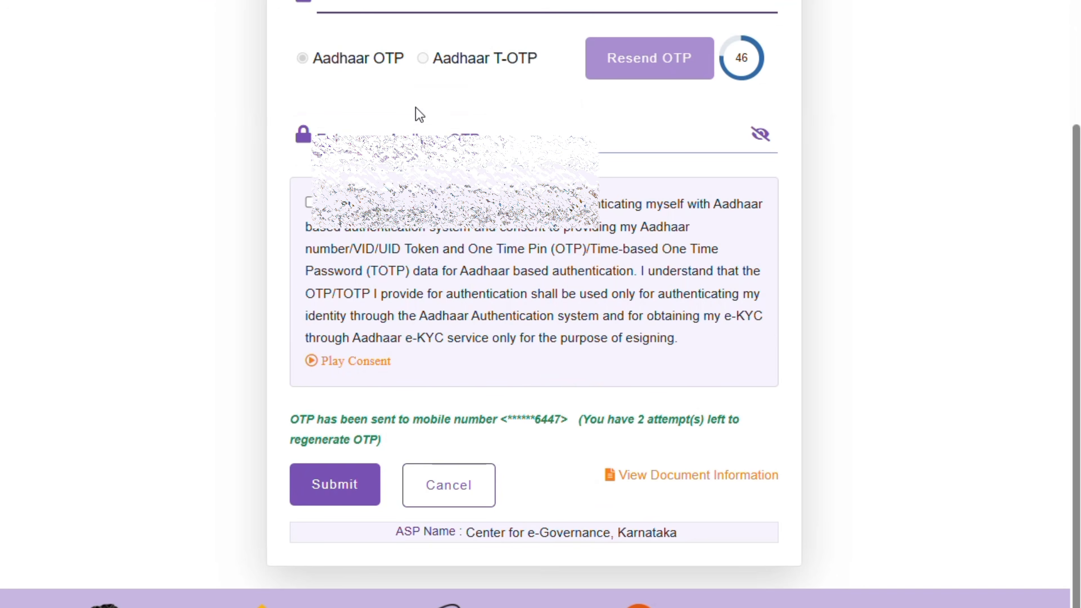
left_click(396, 138)
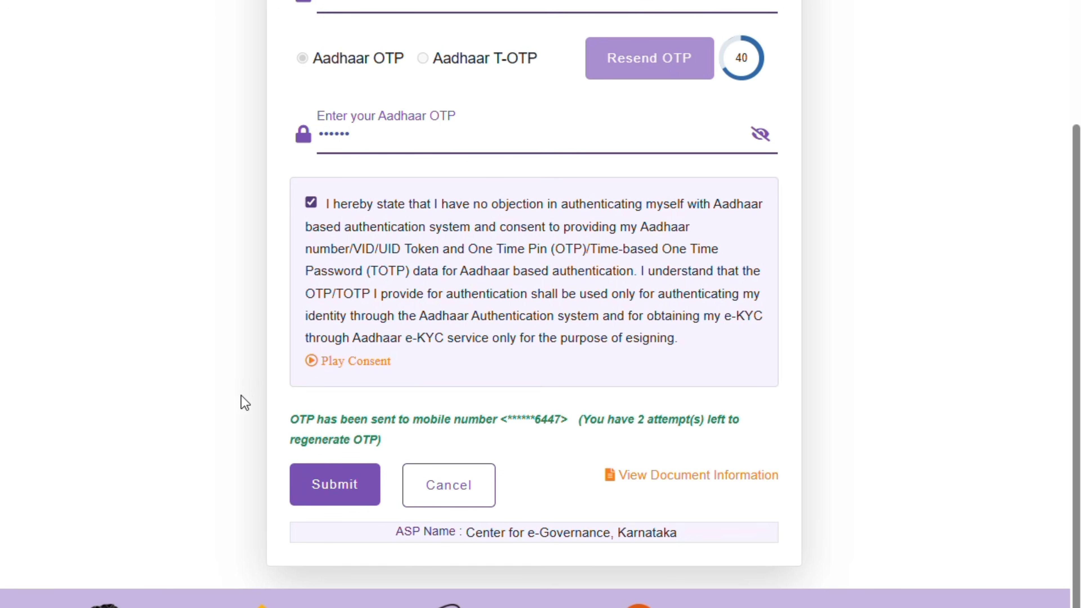
left_click(352, 496)
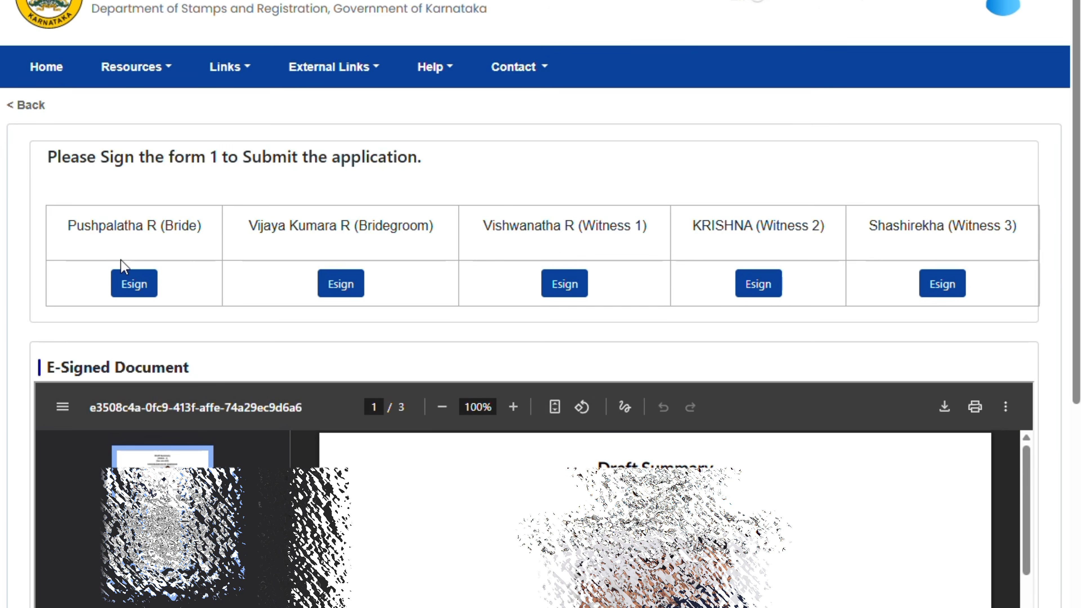
Display the bride's 3-page e-signed Form 1 document
left_click(126, 279)
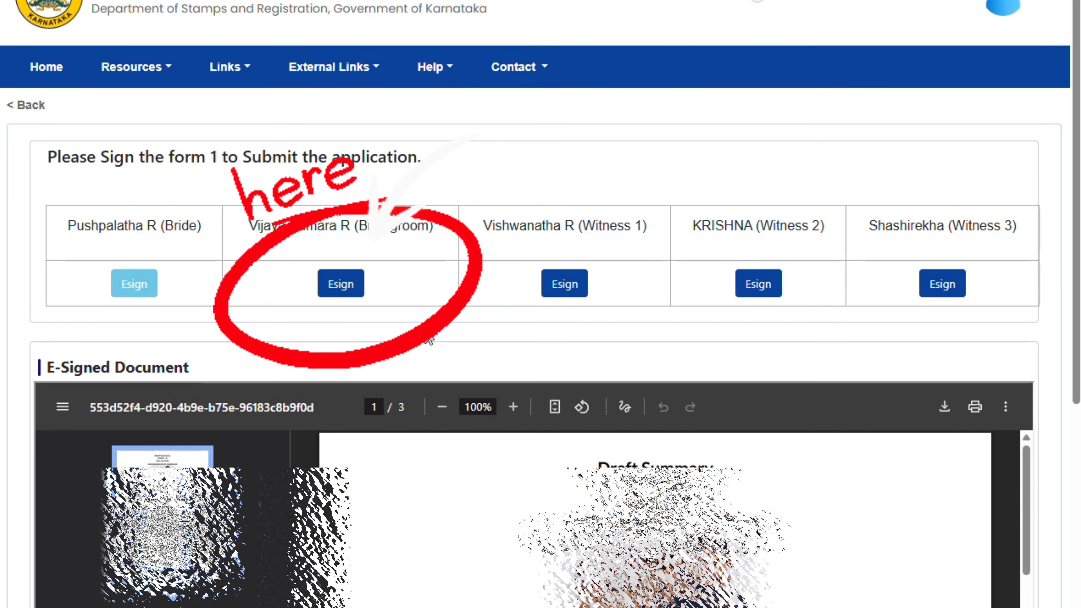
Begin the bridegroom's eSign and request an OTP for his Aadhaar number
left_click(345, 285)
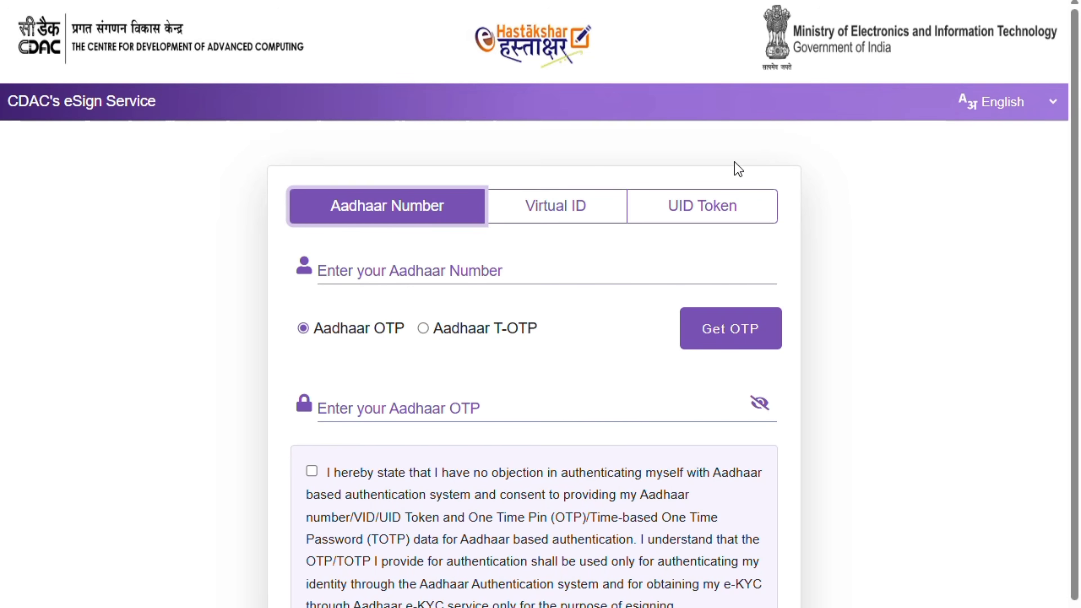
left_click(392, 268)
scroll(511, 382, "down", 4)
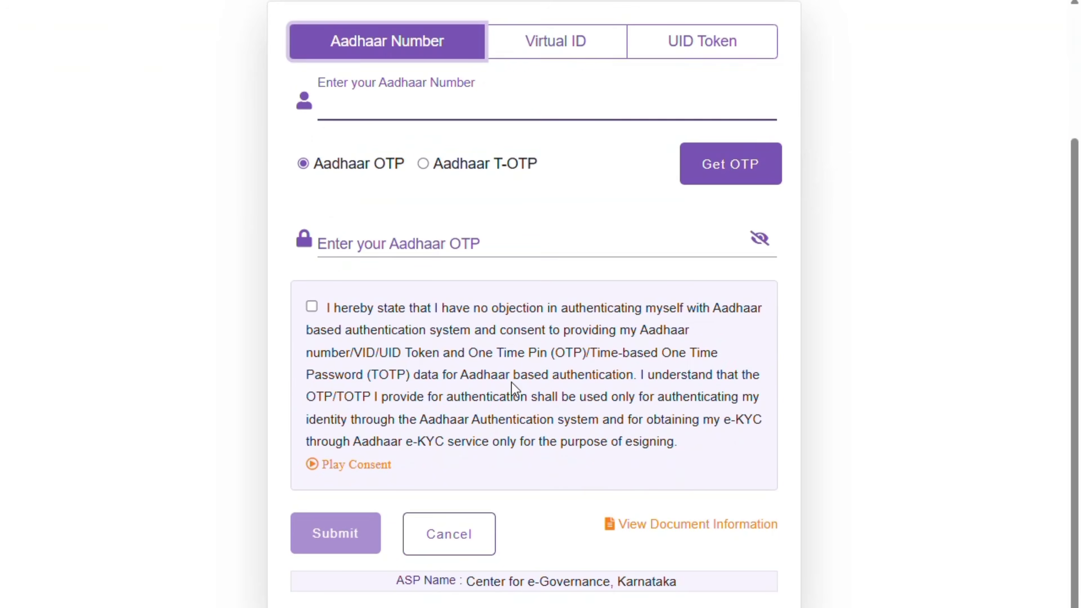
scroll(478, 310, "up", 4)
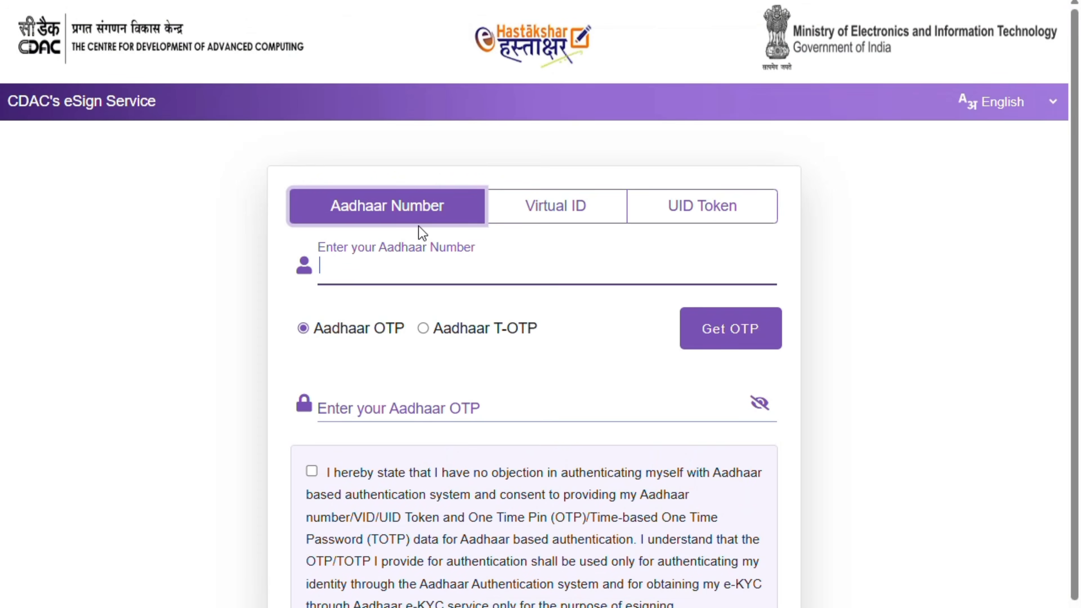
scroll(422, 233, "down", 4)
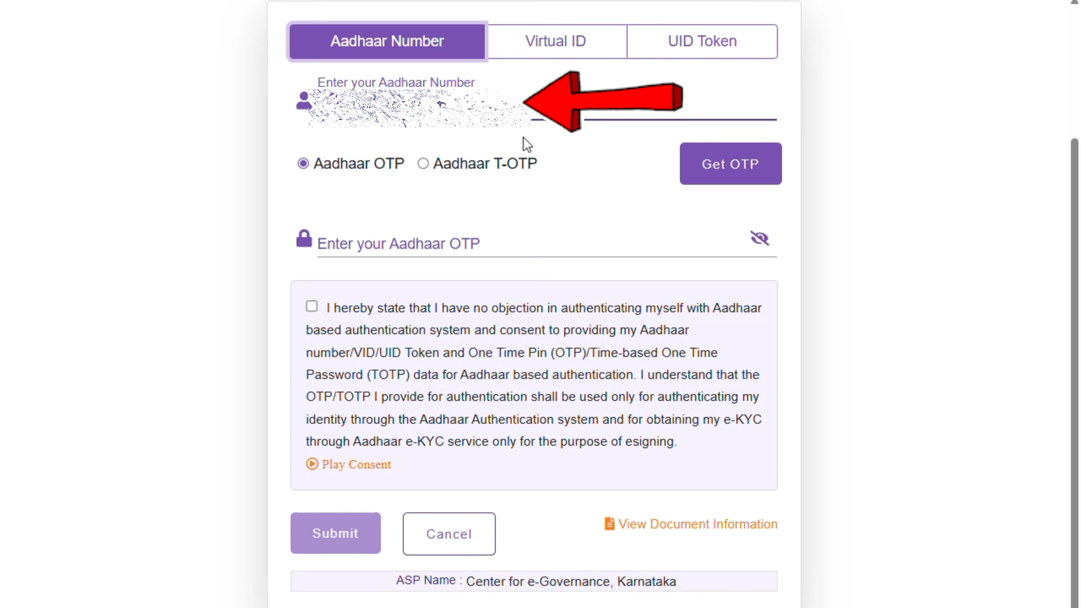
left_click(735, 173)
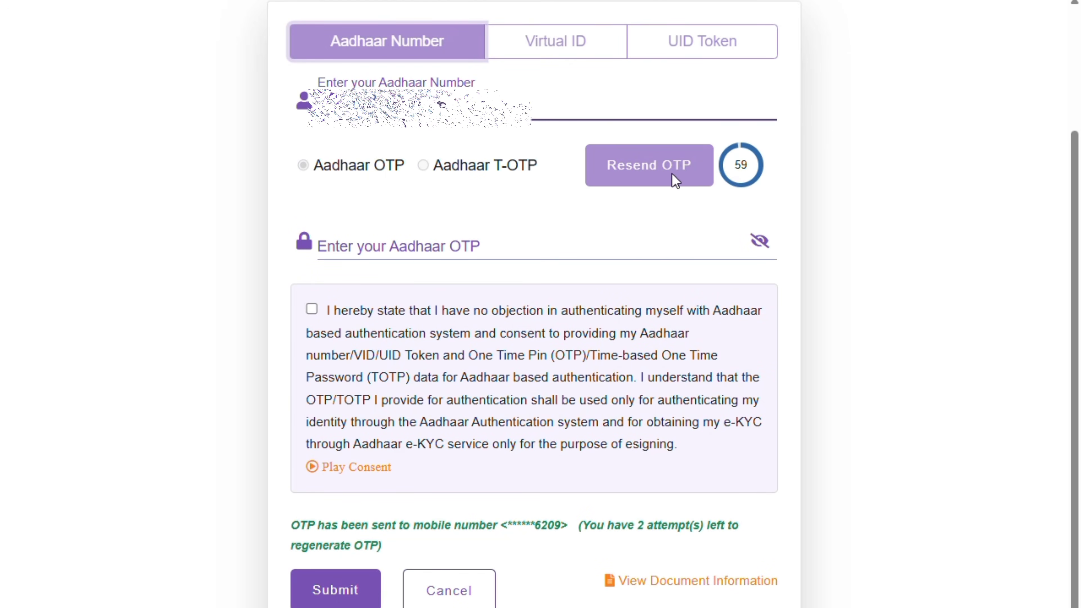
Enter the bridegroom's OTP, accept the Aadhaar consent and submit the eSign request
scroll(583, 182, "down", 1)
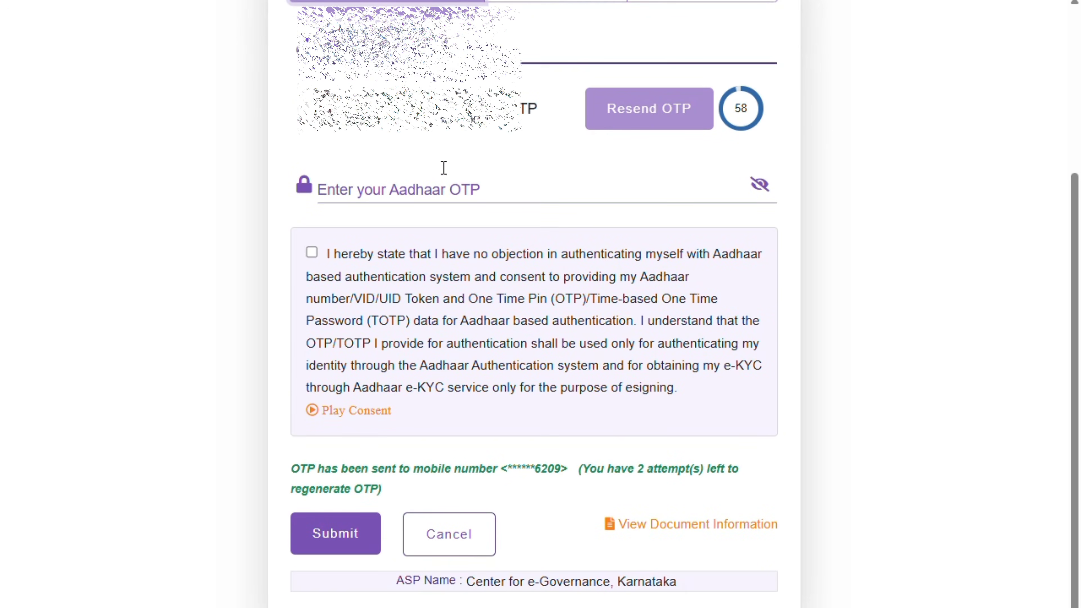
left_click(354, 190)
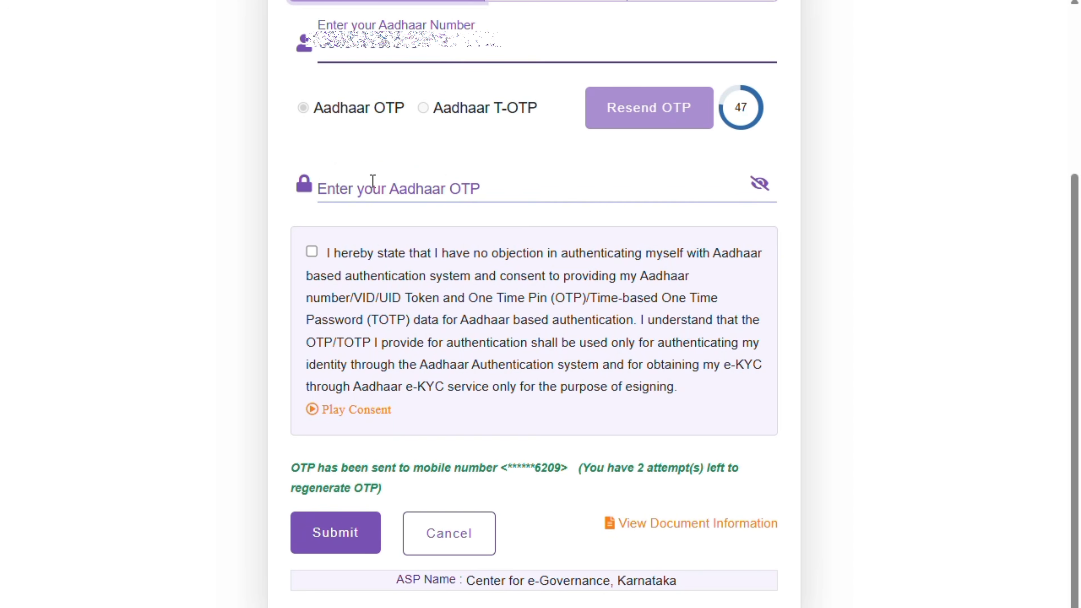
left_click(373, 181)
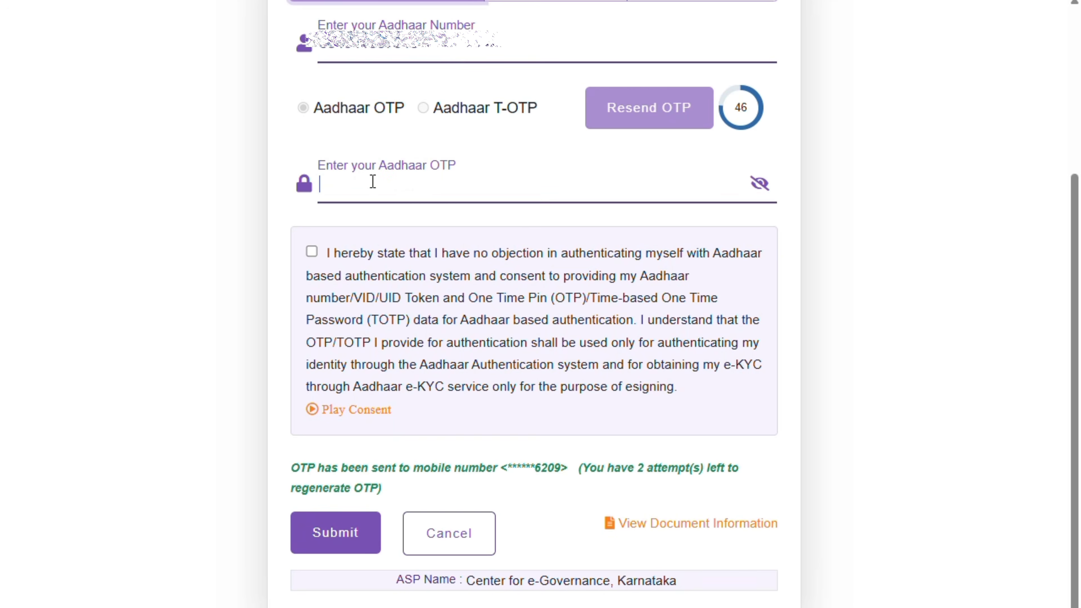
type("••••••")
left_click(312, 251)
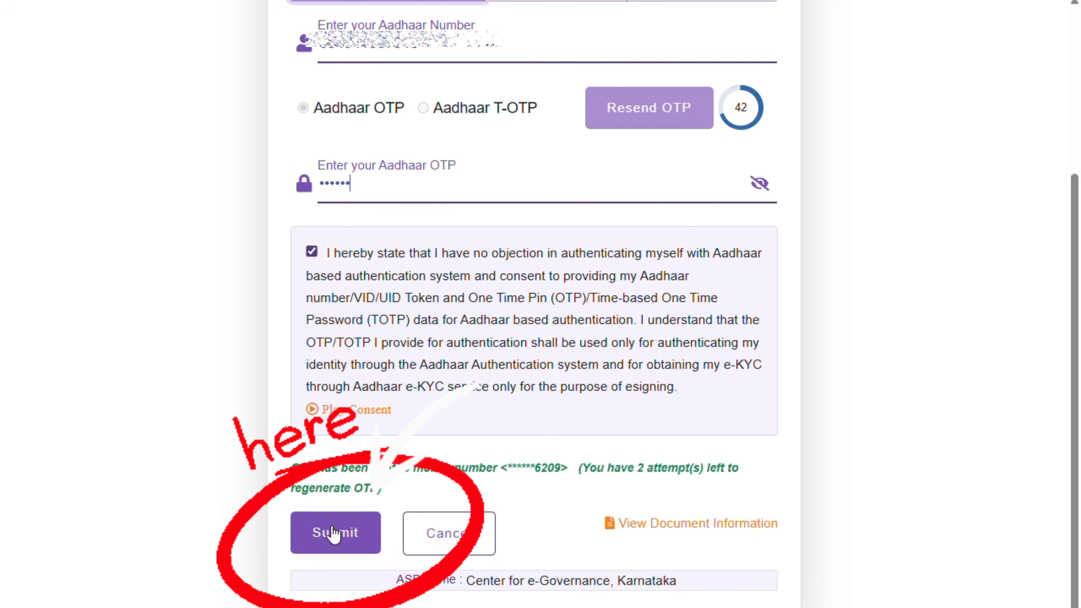
left_click(332, 534)
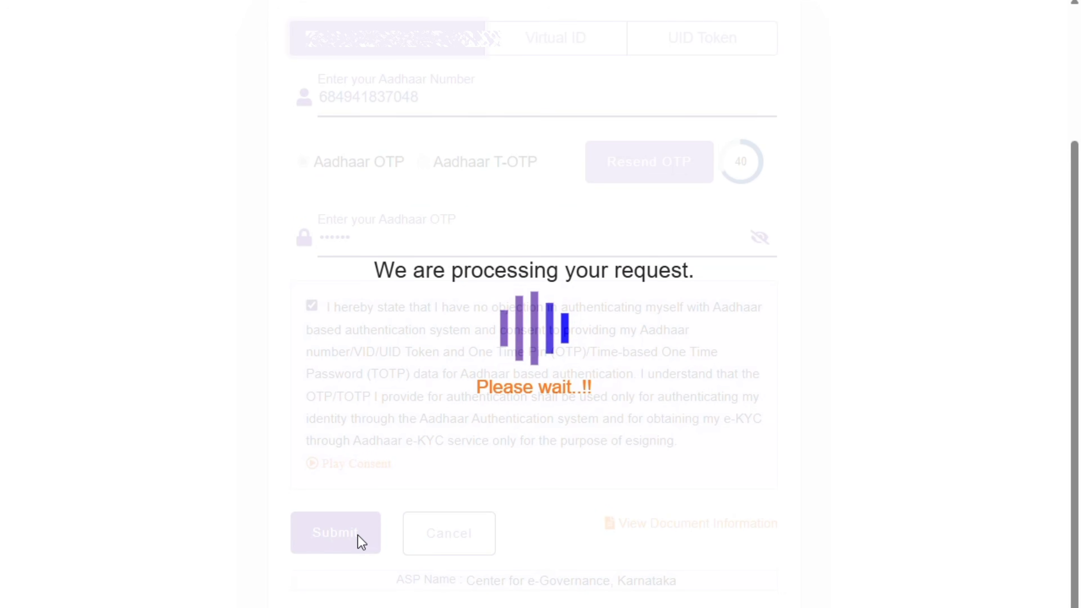
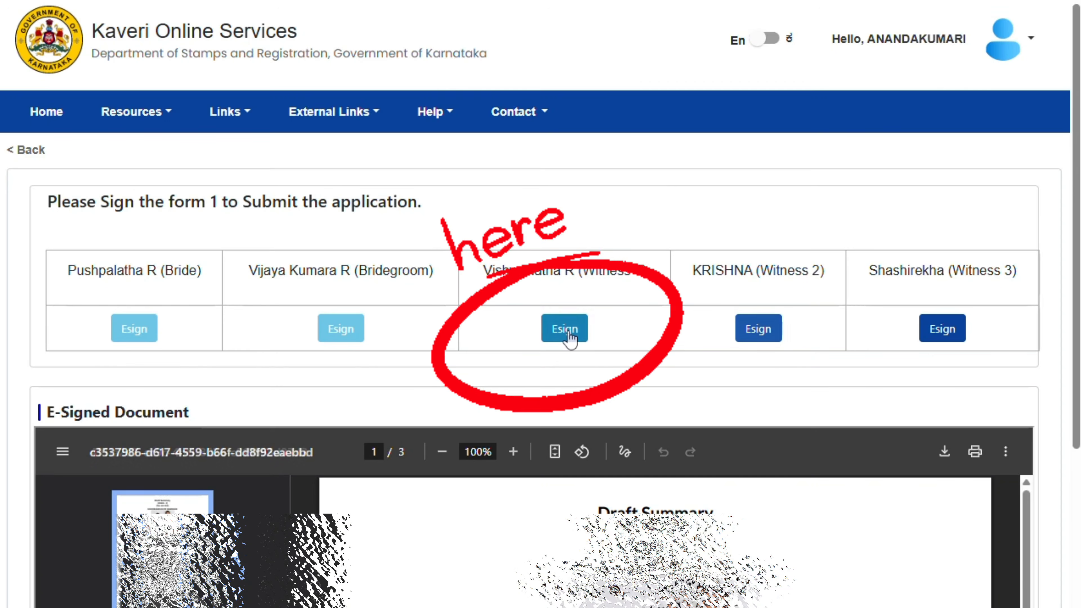
Begin the witness's eSign and request an OTP for the witness's Aadhaar number
left_click(942, 329)
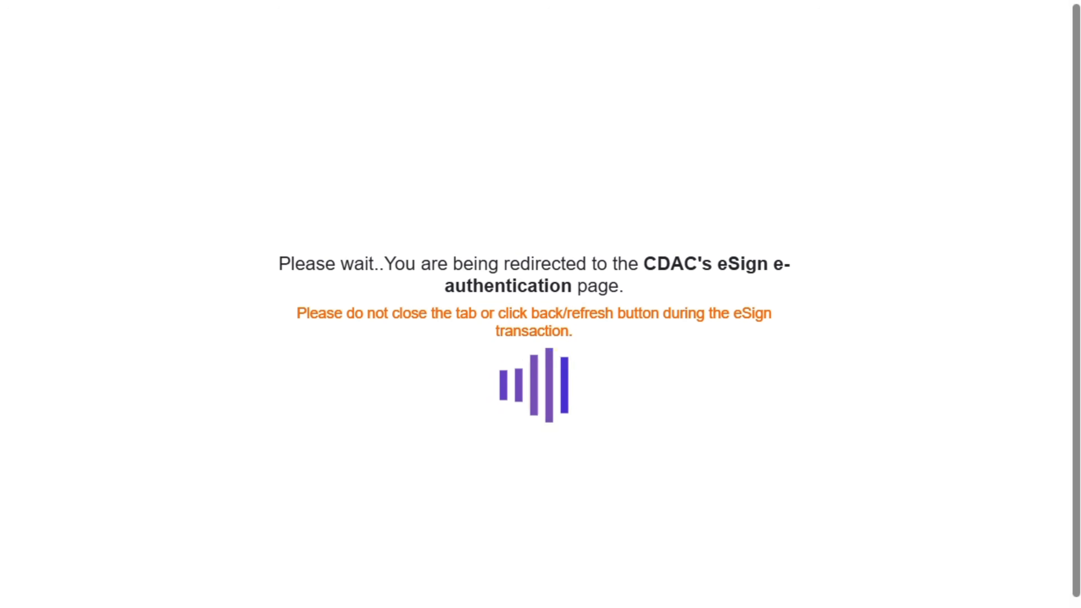
scroll(449, 234, "down", 3)
left_click(450, 101)
type("21")
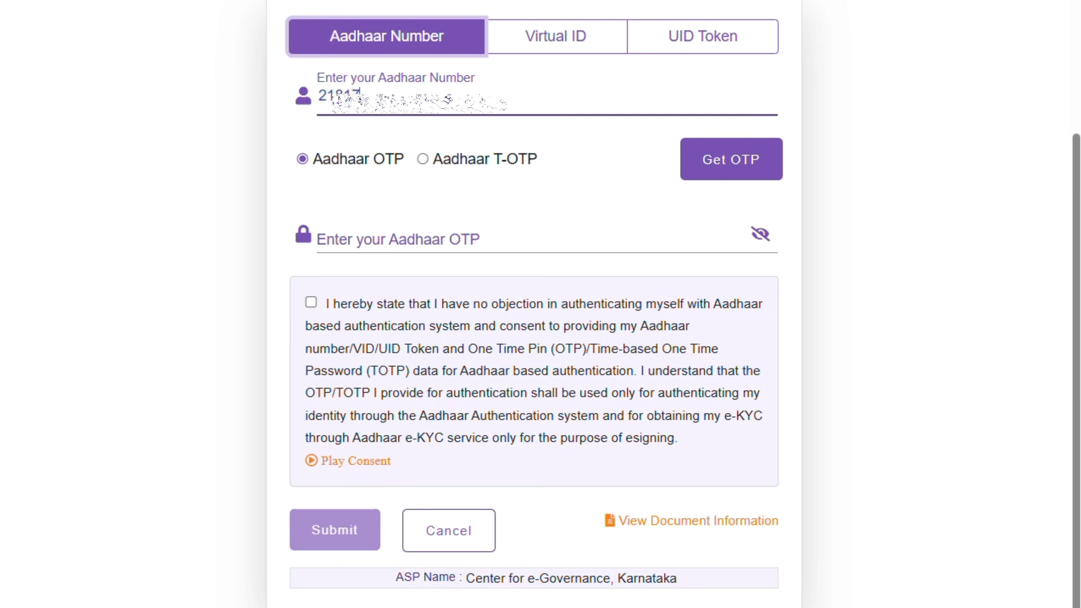
left_click(720, 168)
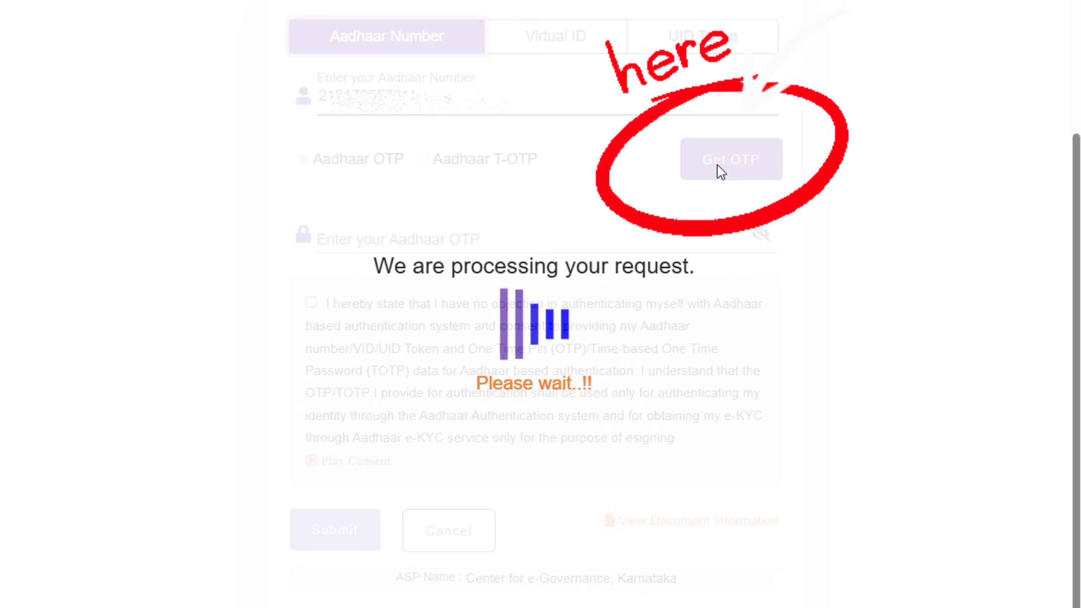
scroll(559, 178, "down", 1)
Enter the witness's OTP, accept the Aadhaar consent, submit, and continue past the signed Form 1 preview
left_click(393, 189)
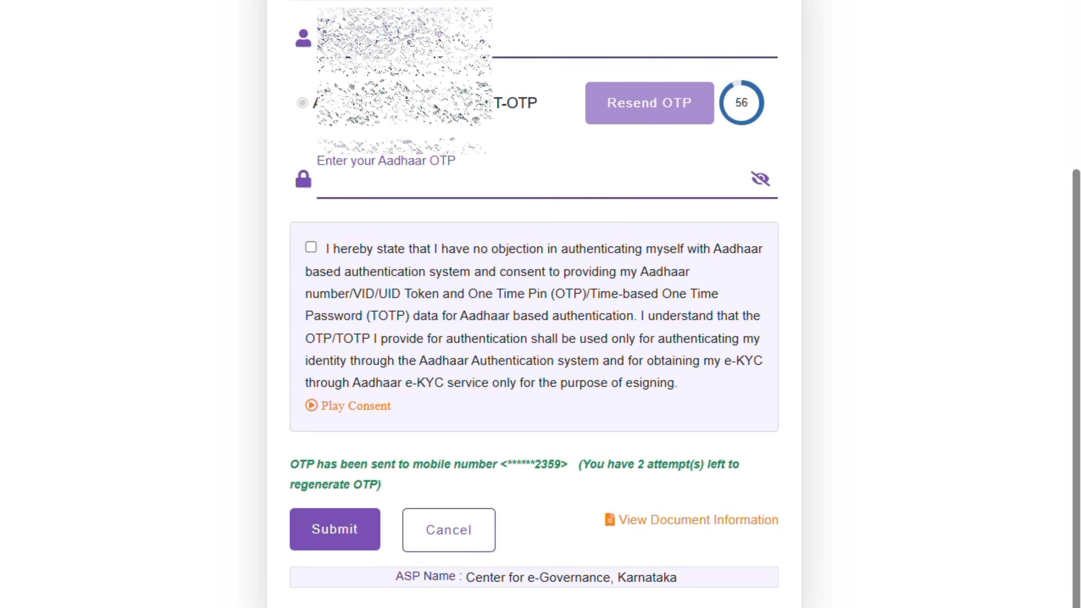
left_click(381, 188)
type("•")
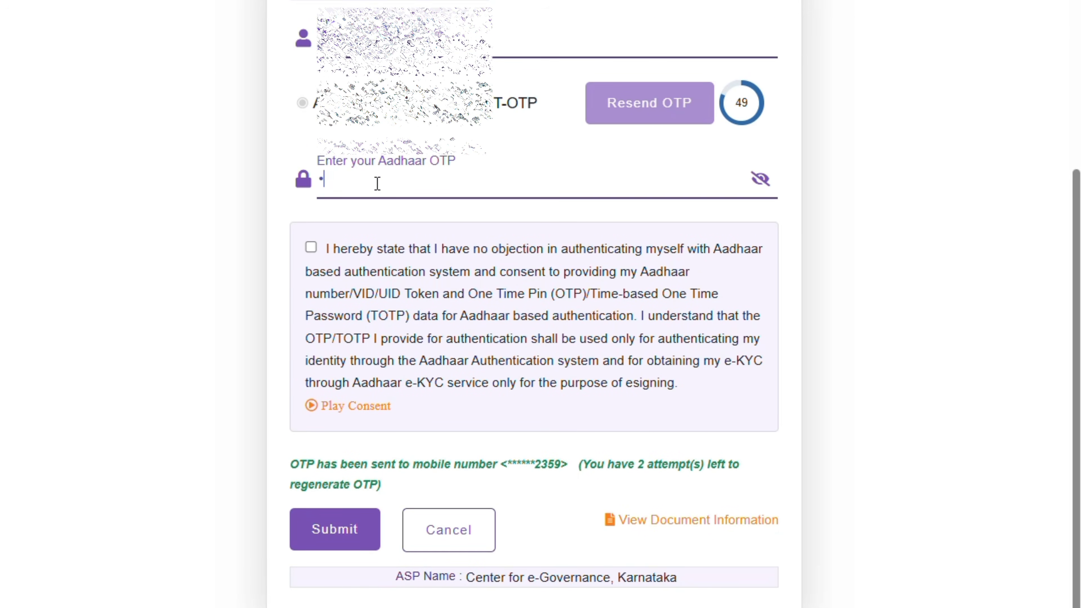
type("•••••")
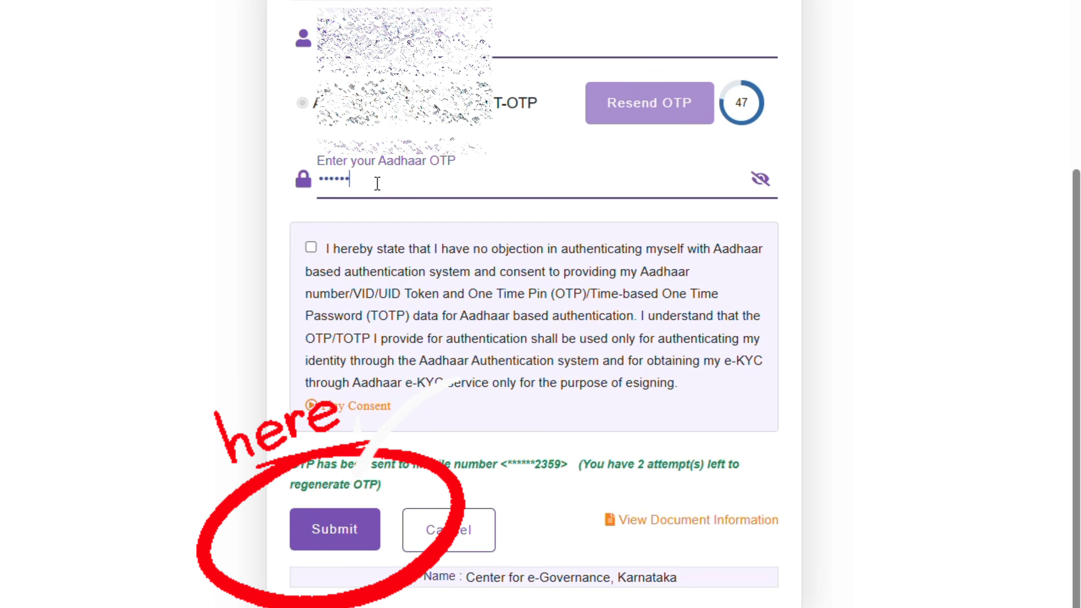
key("Tab")
key("space")
left_click(335, 535)
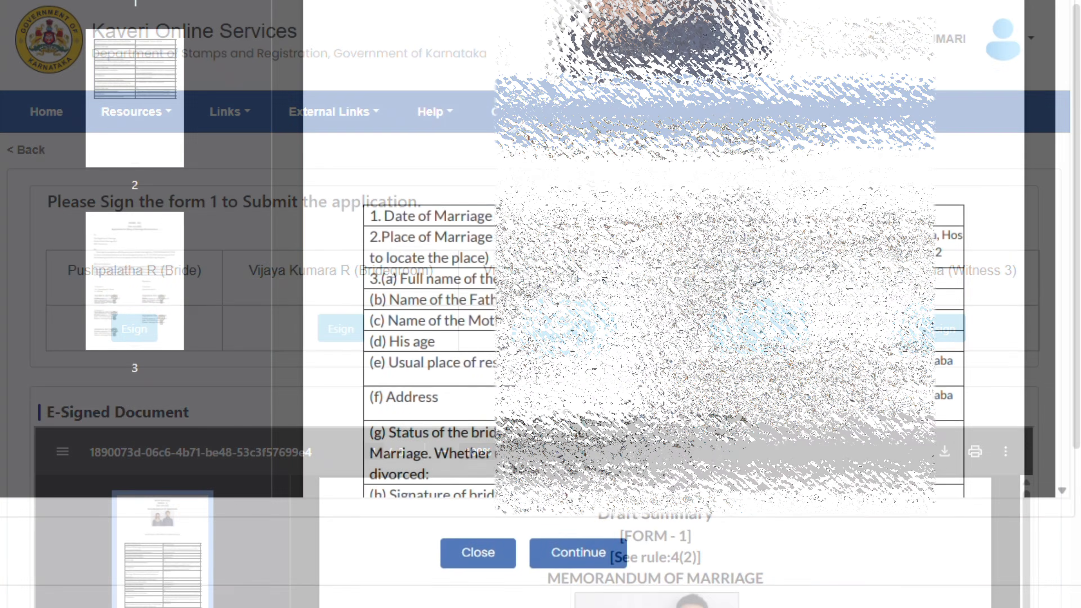
scroll(664, 256, "down", 15)
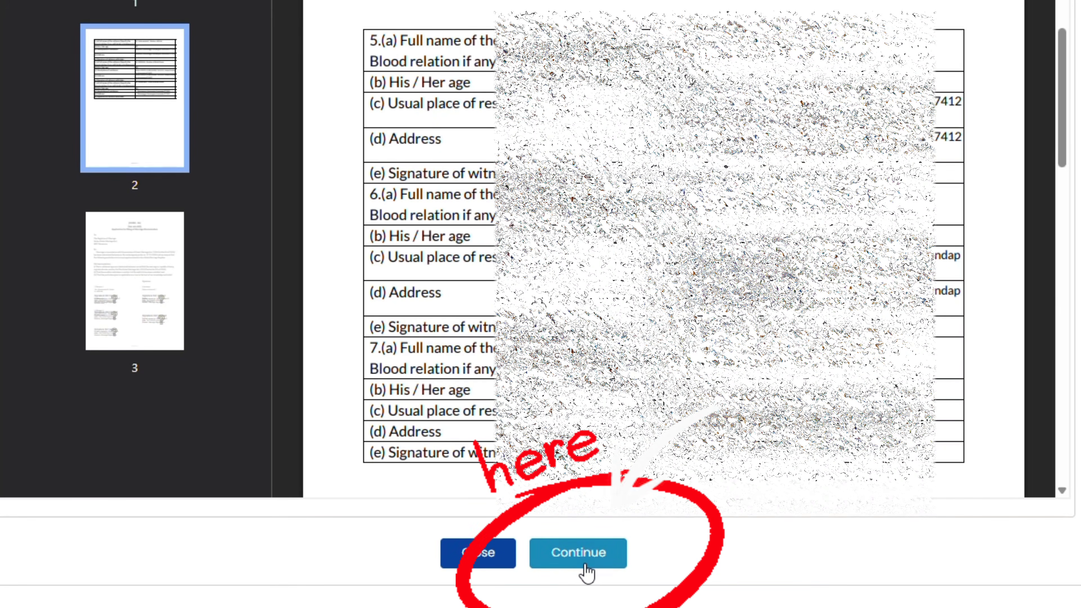
left_click(581, 556)
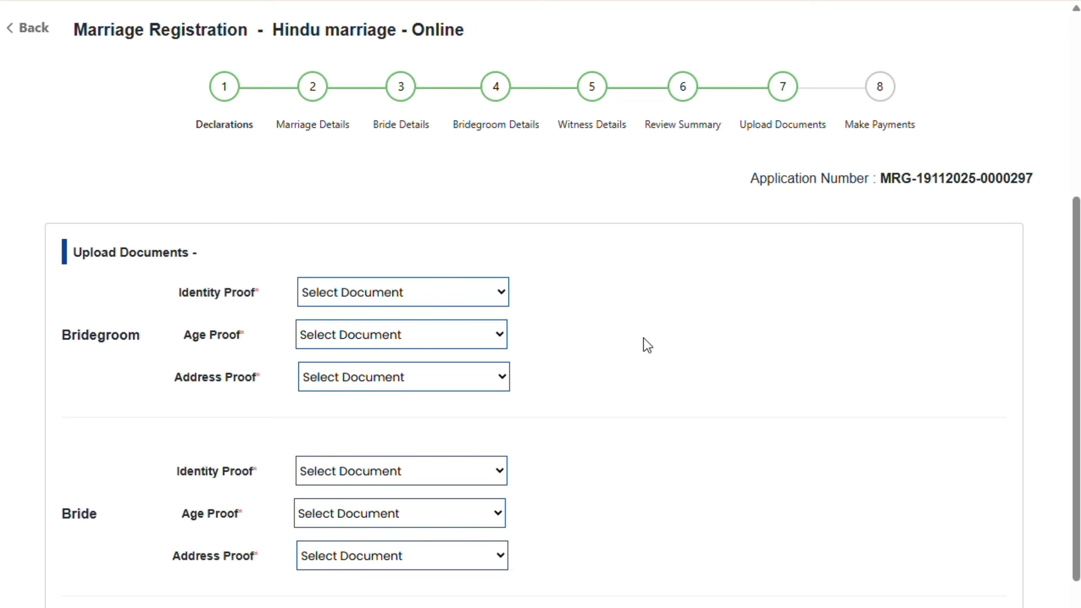
Review the Upload Documents step and the bridegroom's document fields
left_click_drag(731, 139, 828, 132)
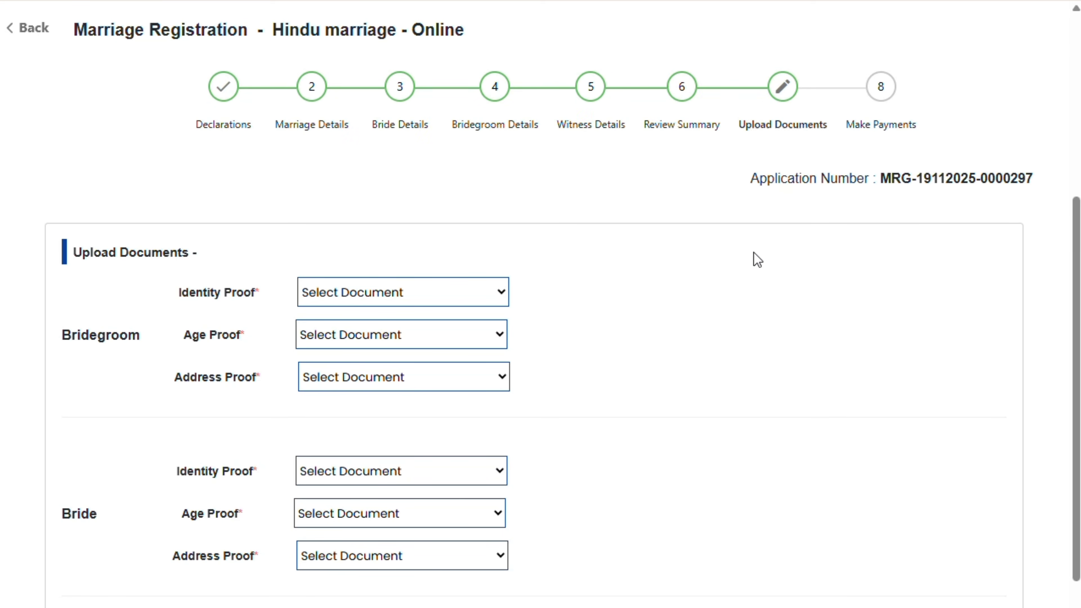
scroll(687, 354, "down", 5)
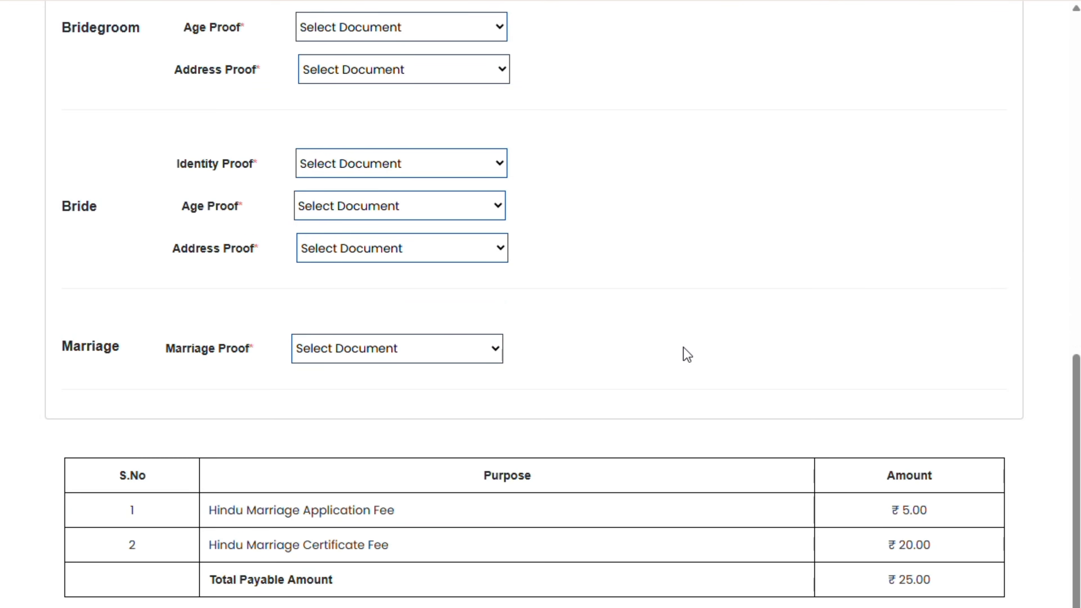
scroll(684, 354, "up", 7)
scroll(683, 357, "down", 2)
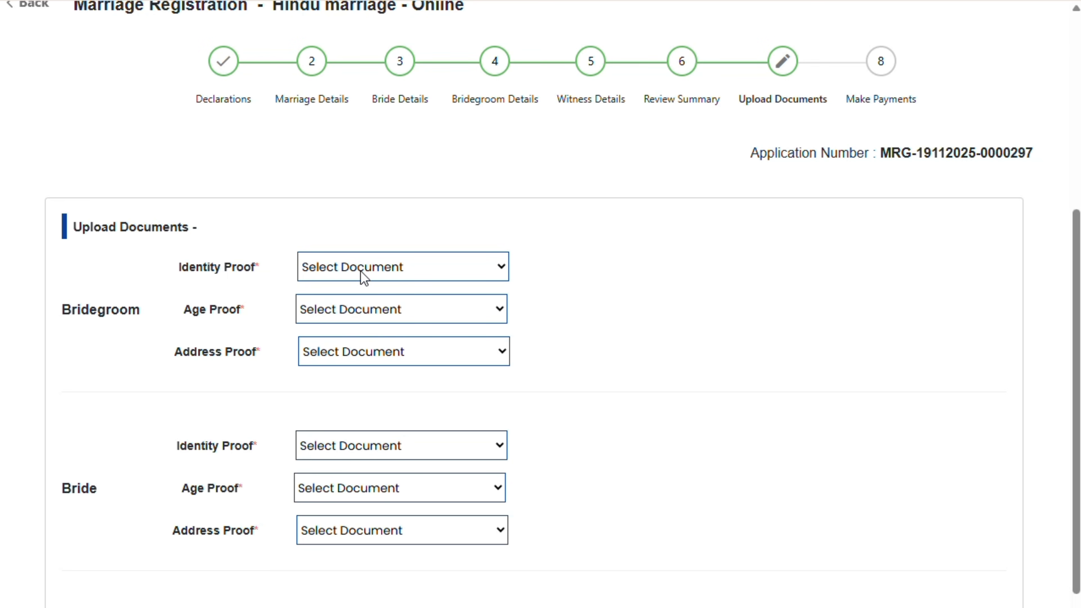
left_click_drag(58, 309, 140, 316)
left_click(148, 336)
Check the bride and marriage proof fields and the ₹25.00 fee table
scroll(148, 337, "down", 2)
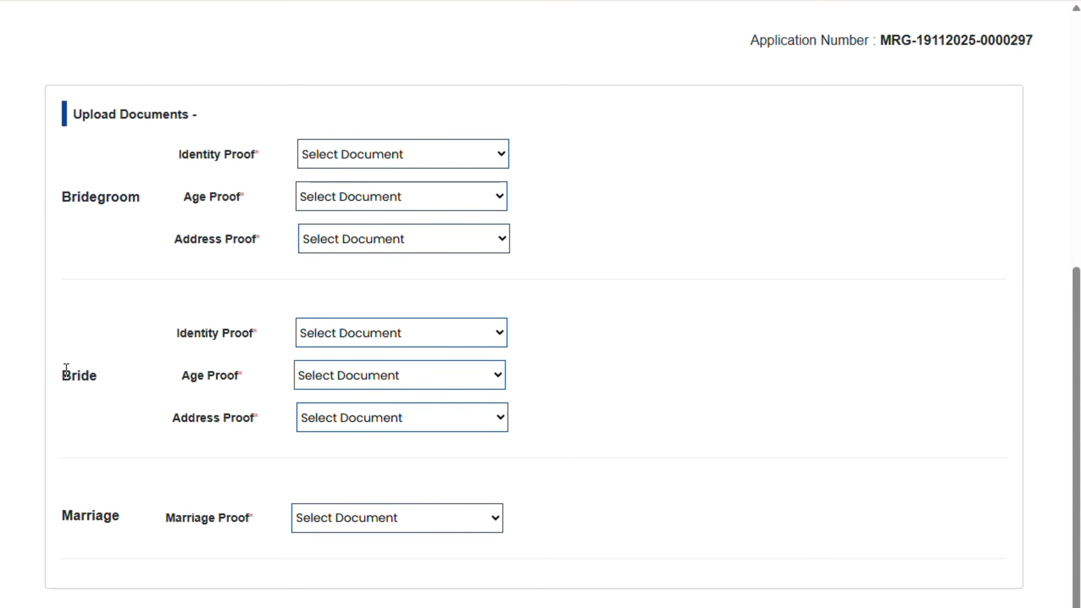
left_click_drag(58, 367, 131, 377)
left_click(131, 377)
scroll(654, 330, "down", 3)
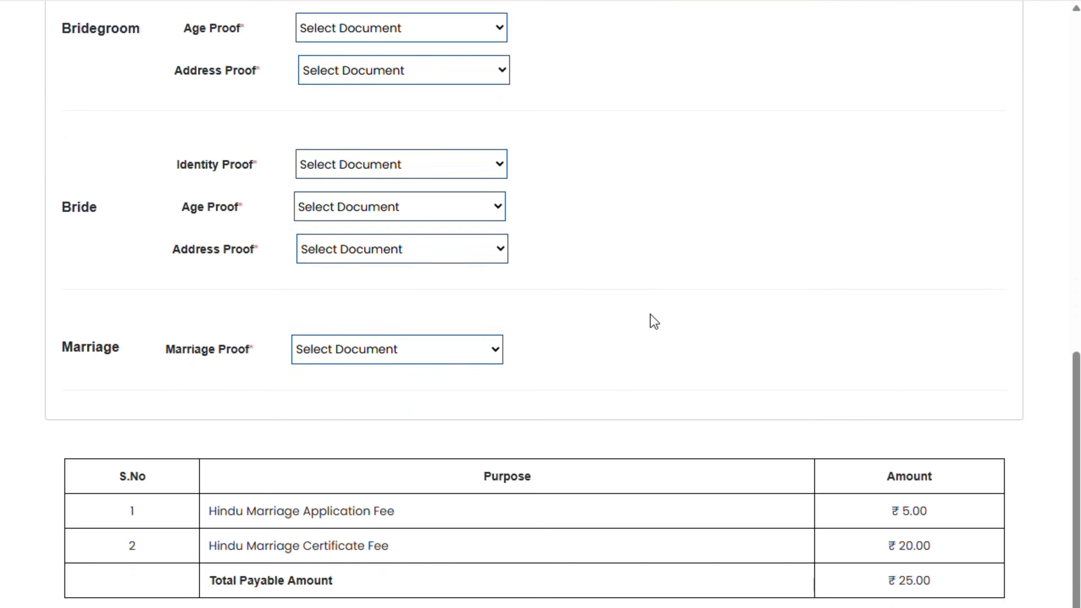
scroll(651, 324, "up", 5)
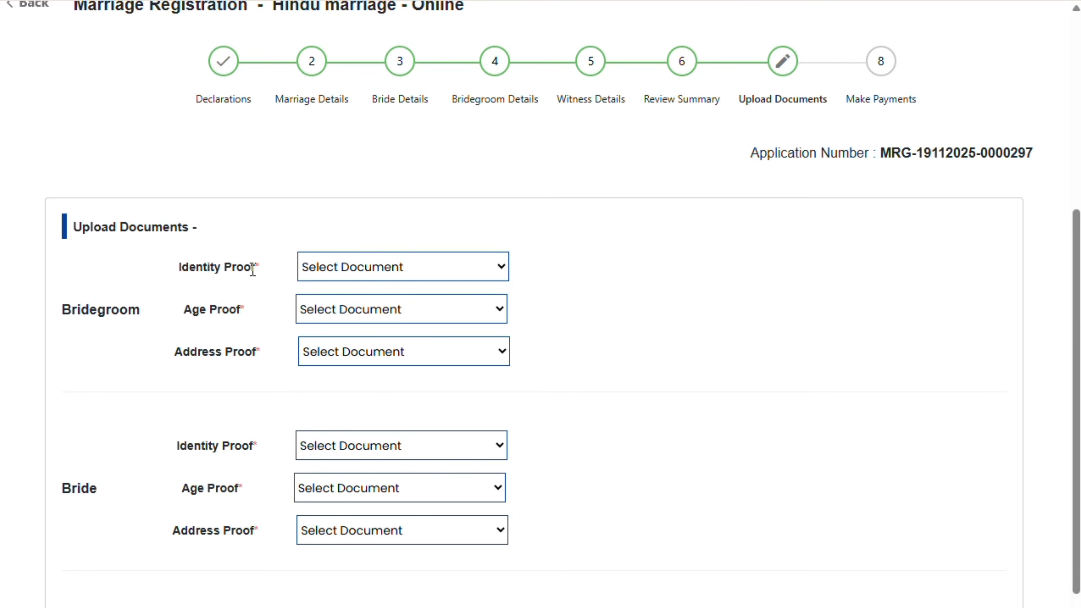
left_click(390, 266)
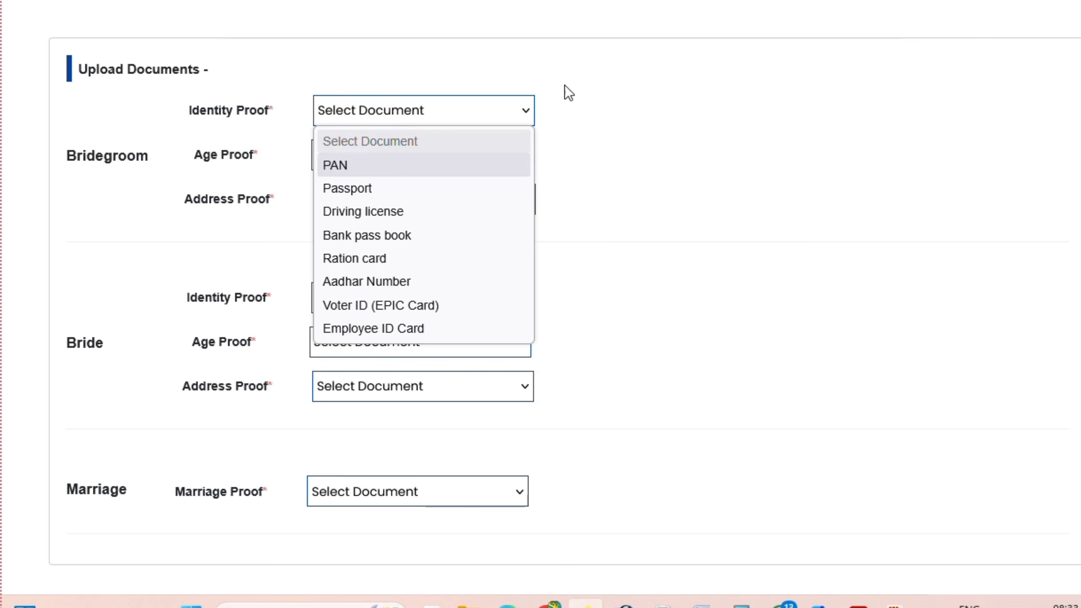
Set the bridegroom's proofs to PAN identity, School Leaving Certificate (SSLC) age and Aadhar Number address
left_click(591, 84)
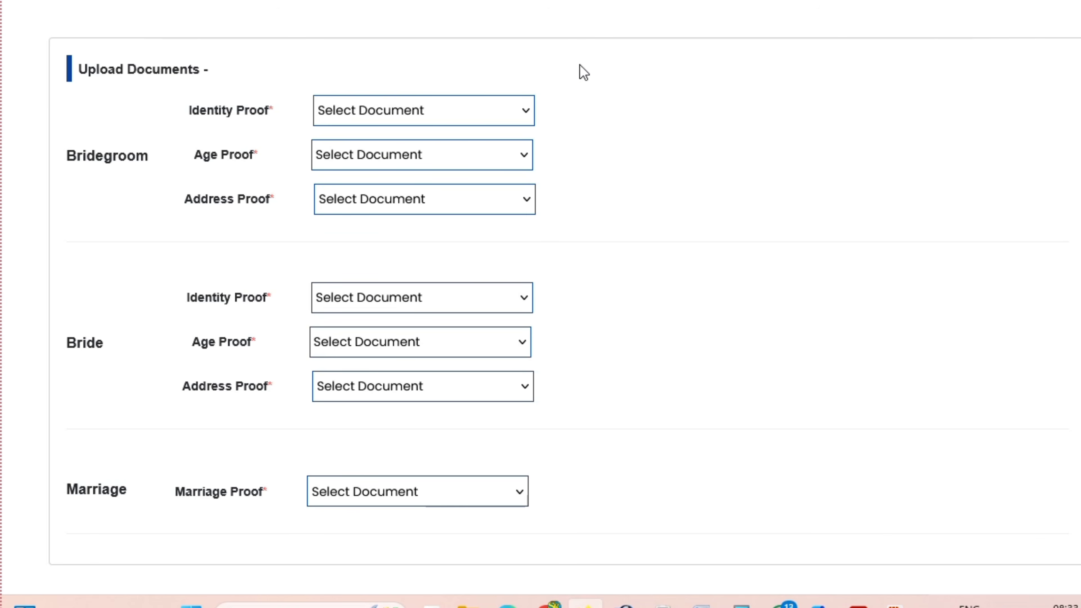
left_click(446, 122)
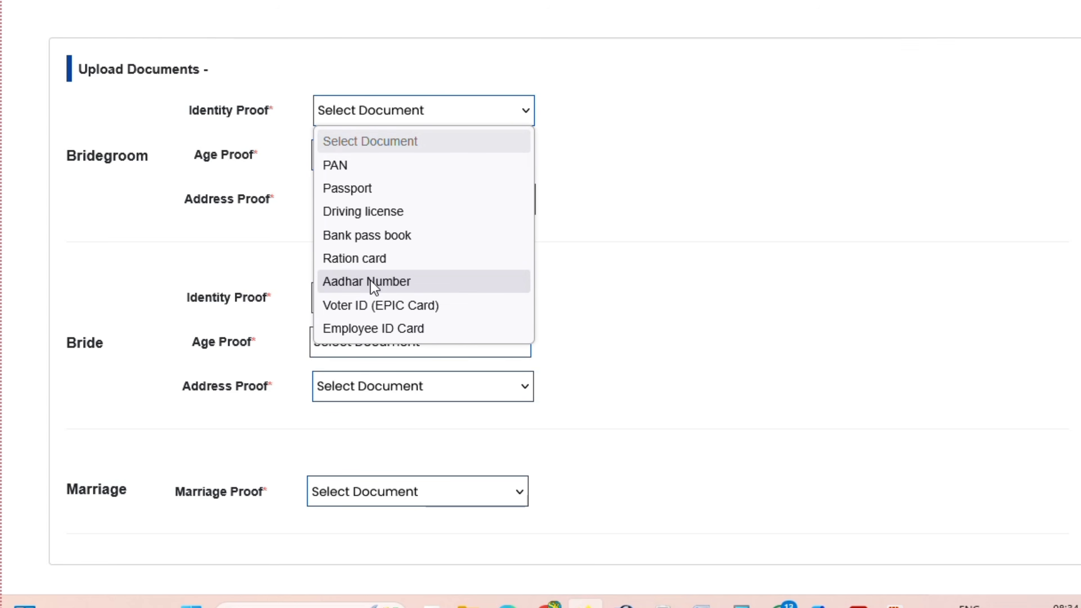
left_click(343, 167)
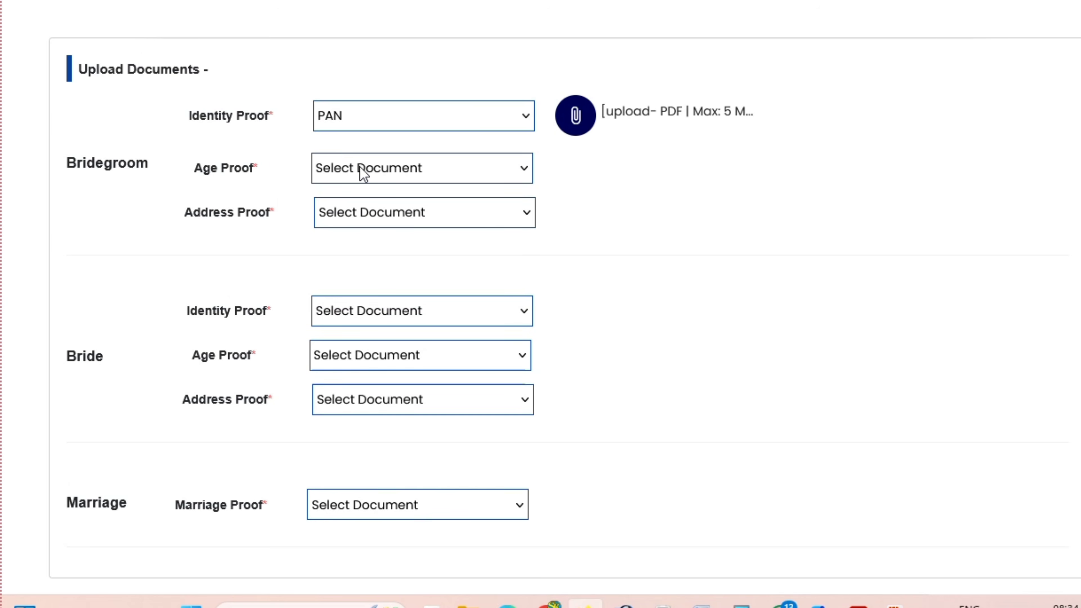
left_click(378, 170)
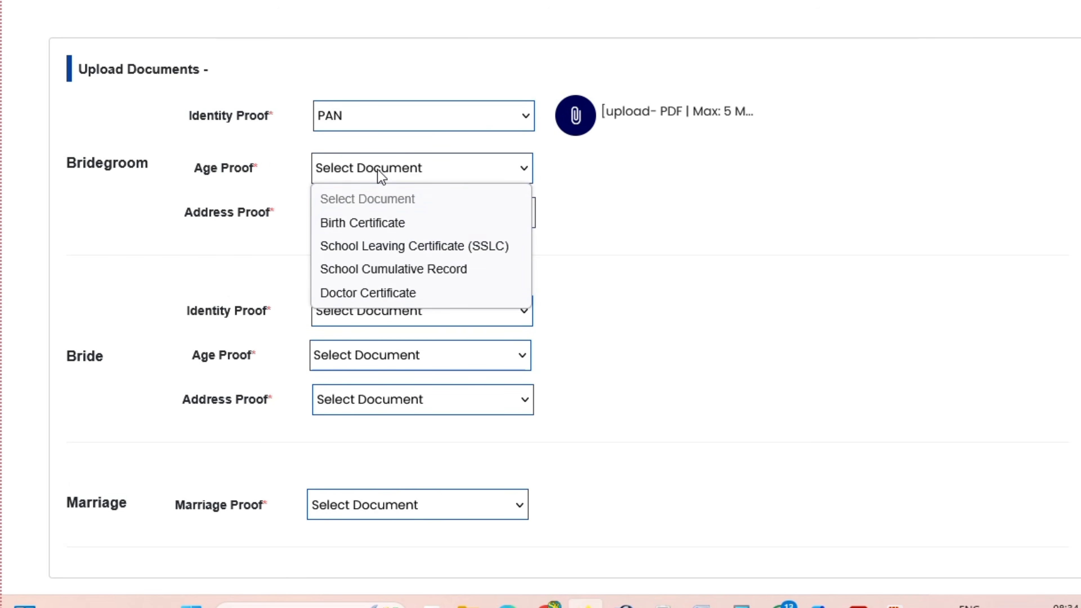
left_click(390, 247)
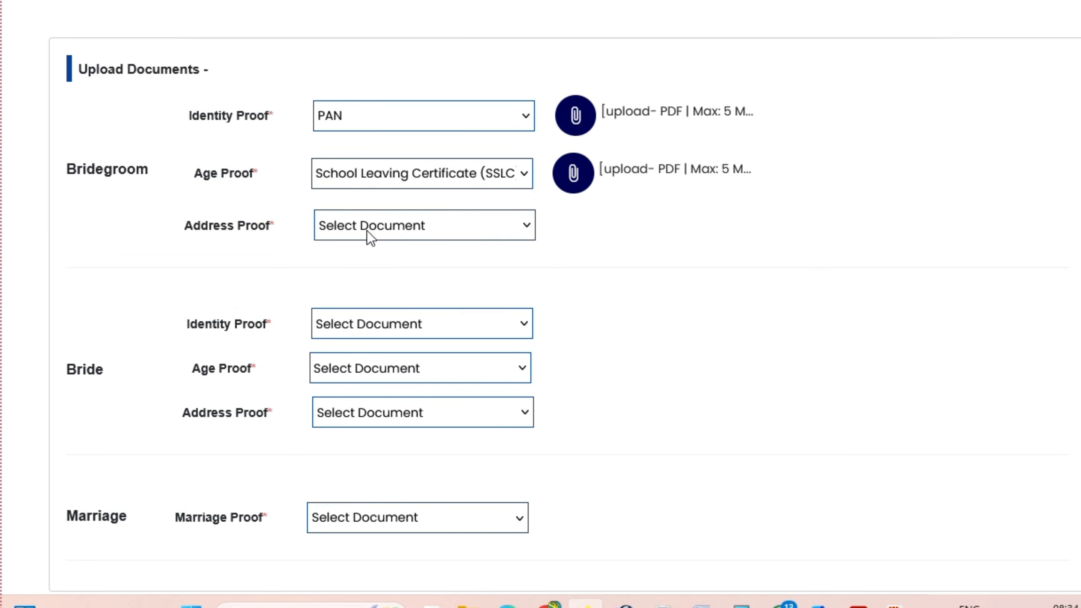
left_click(370, 236)
left_click(362, 372)
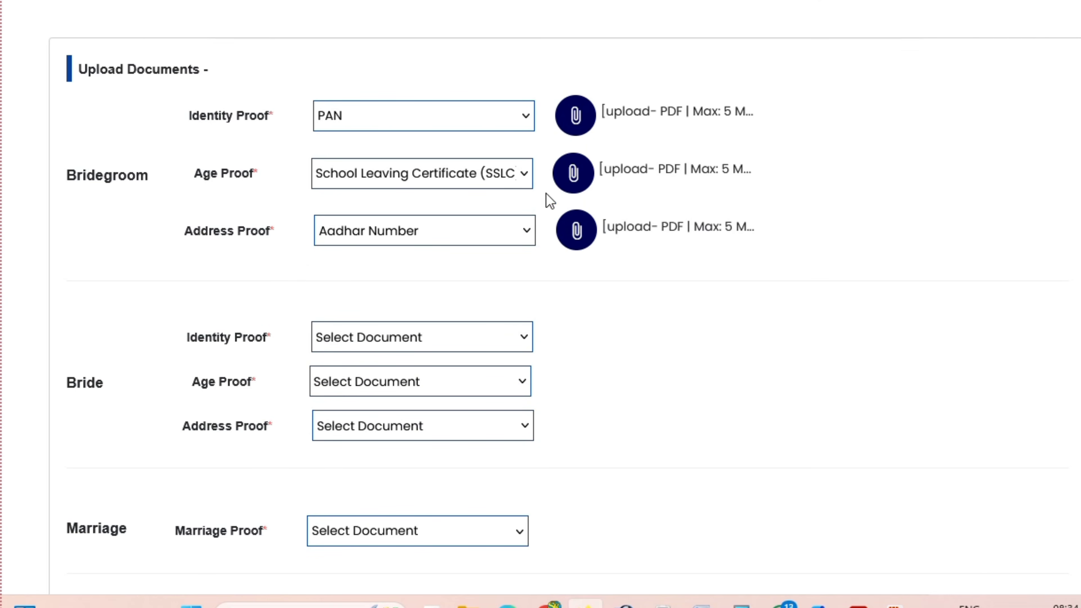
Upload the PAN PDF as the bridegroom's identity proof and begin attaching the age proof
left_click(575, 116)
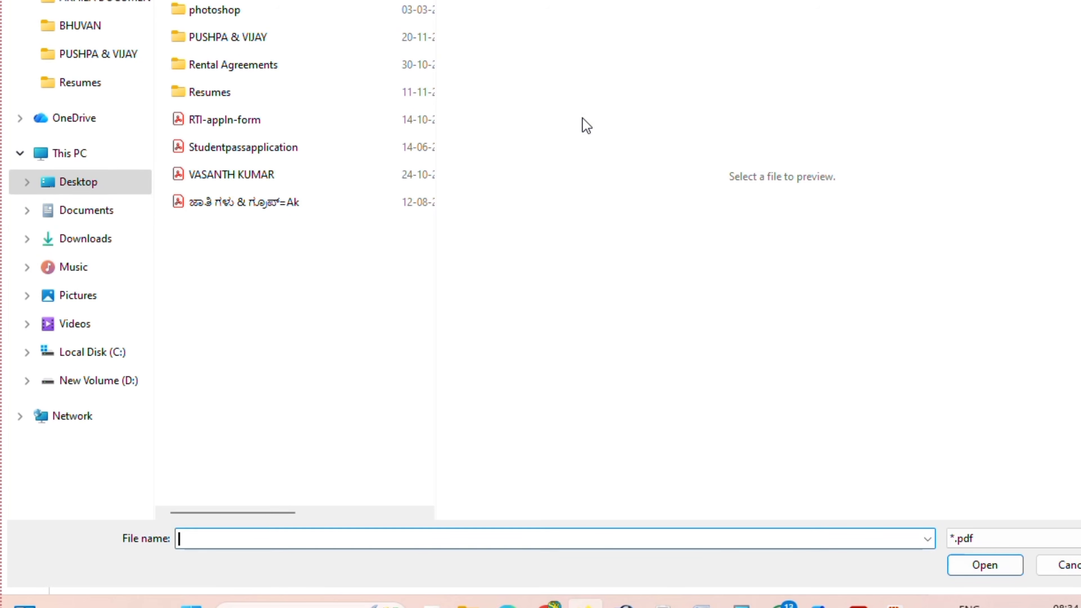
left_click(244, 42)
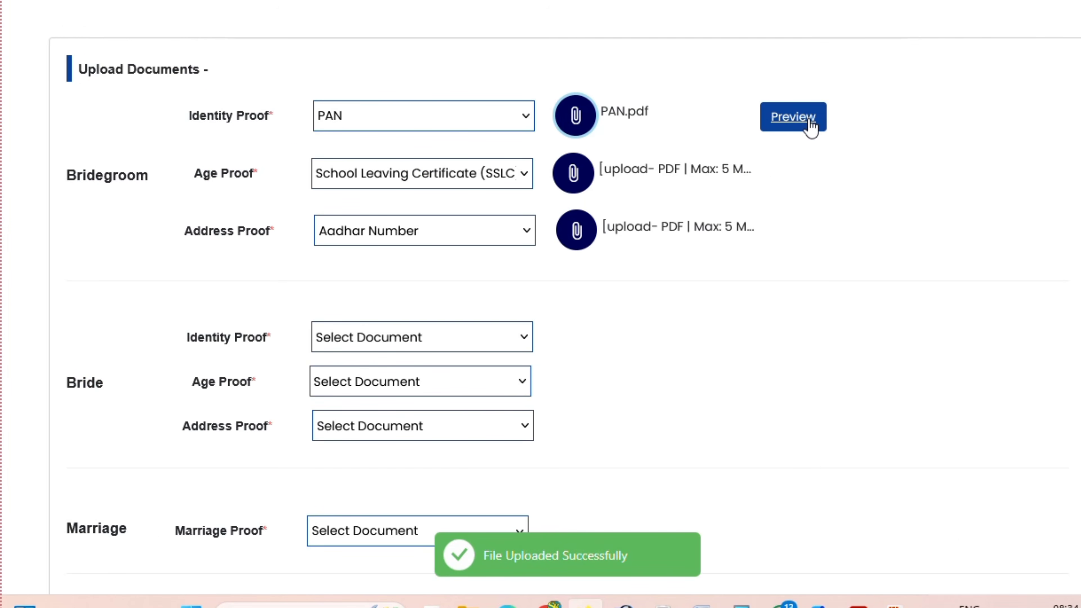
left_click(573, 174)
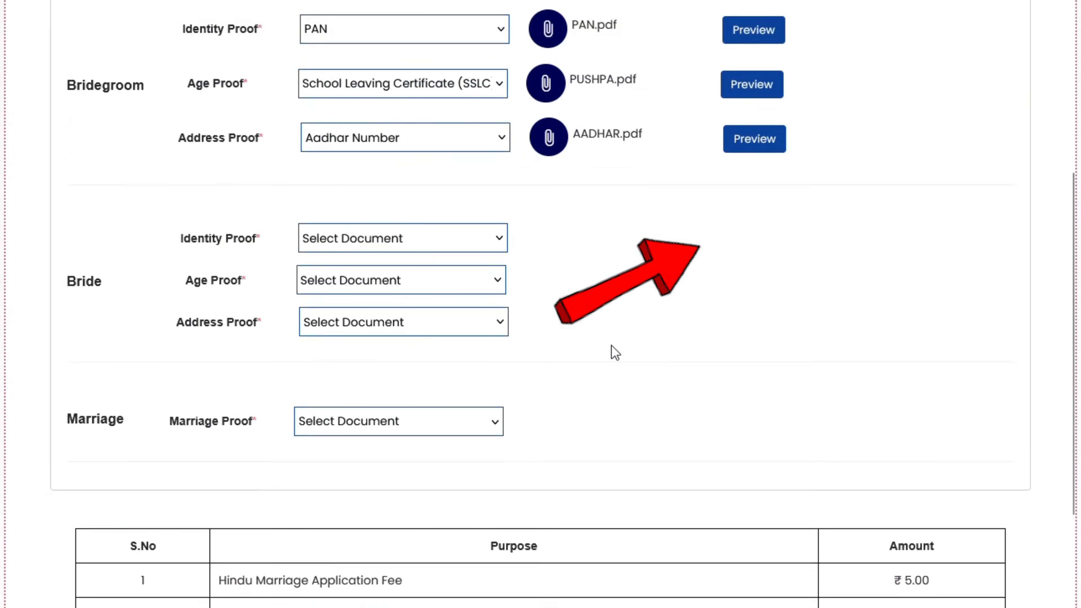
Attach the bride's proof PDFs, uploading AADHAR.pdf as her Aadhar Number address proof
scroll(610, 350, "down", 3)
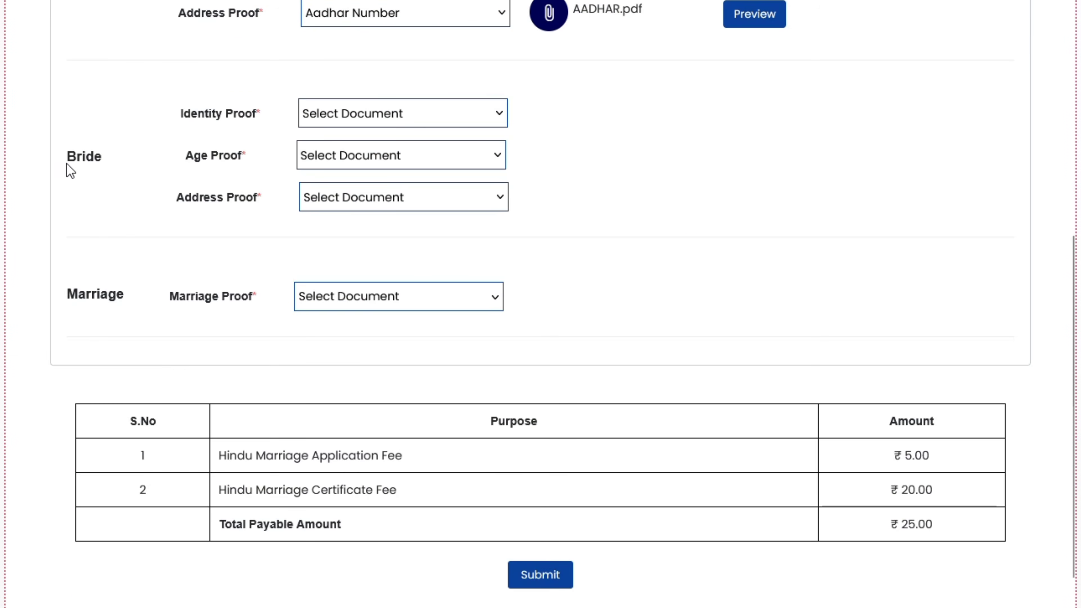
scroll(163, 158, "up", 3)
scroll(315, 137, "up", 3)
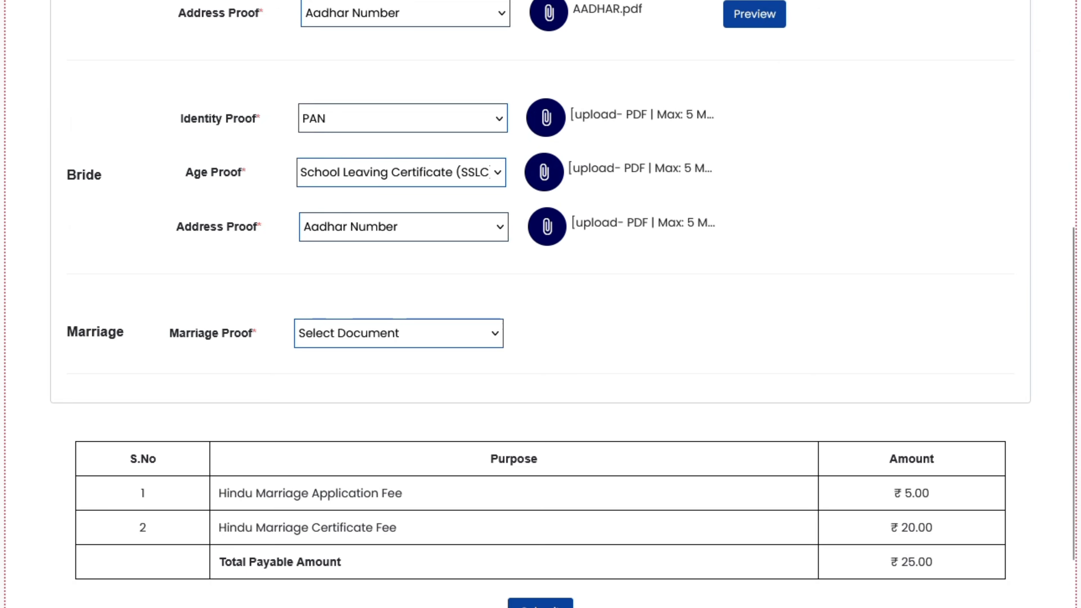
left_click(549, 122)
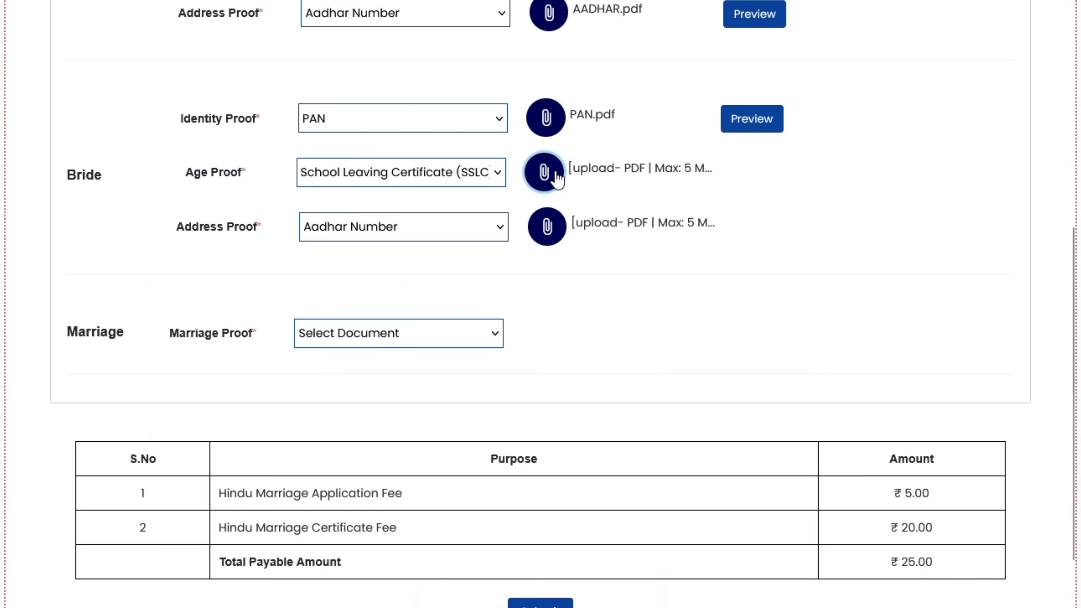
left_click(546, 171)
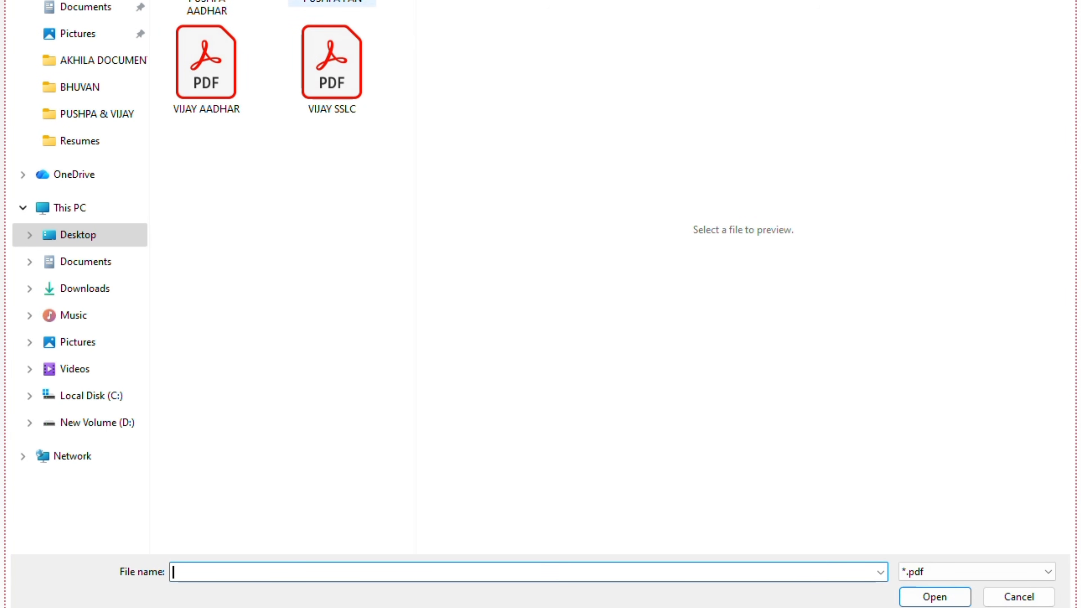
left_click(253, 69)
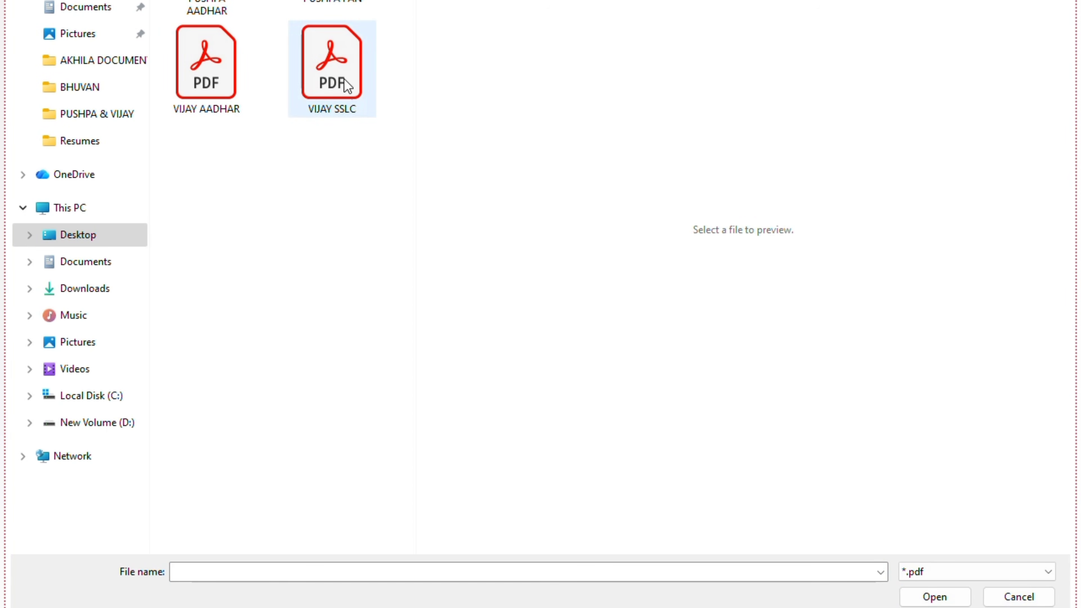
double_click(206, 8)
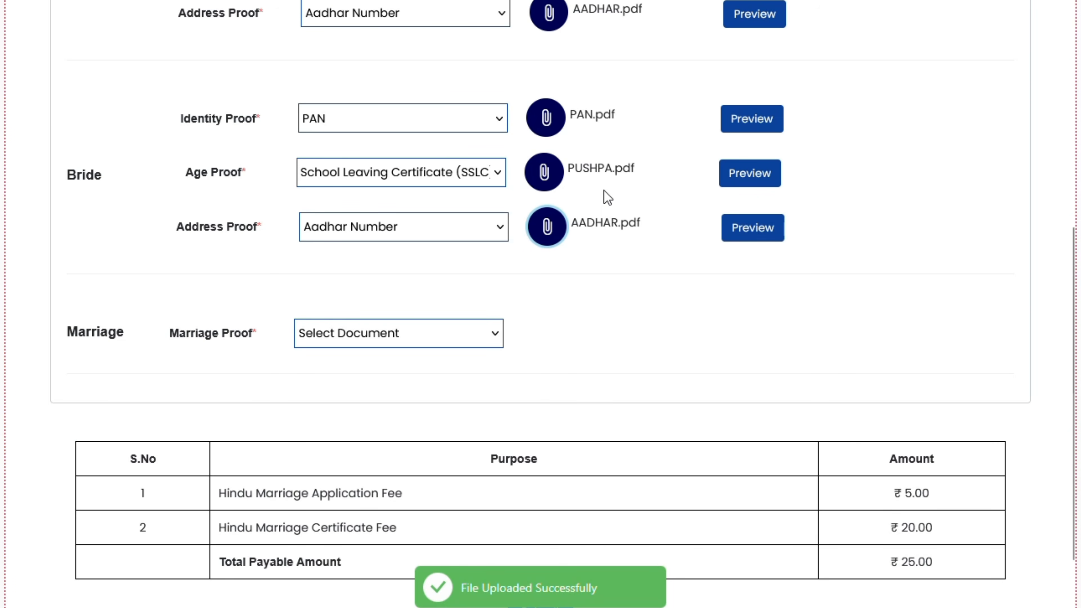
scroll(368, 275, "down", 2)
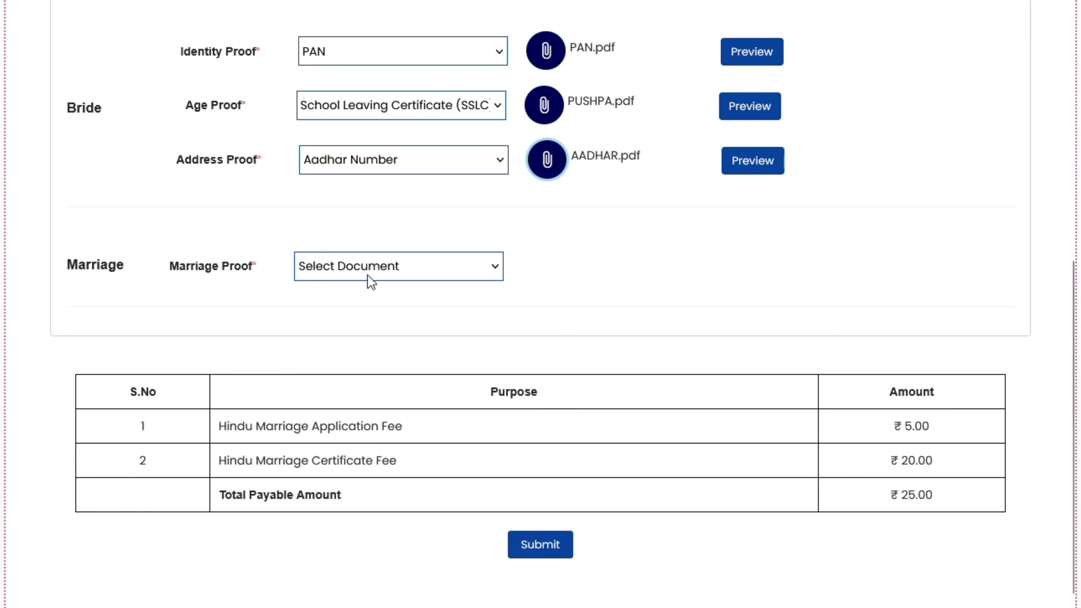
left_click_drag(102, 265, 247, 266)
Upload INVITESTION CARD as the Wedding Invitation Card marriage proof and submit the application
left_click(364, 268)
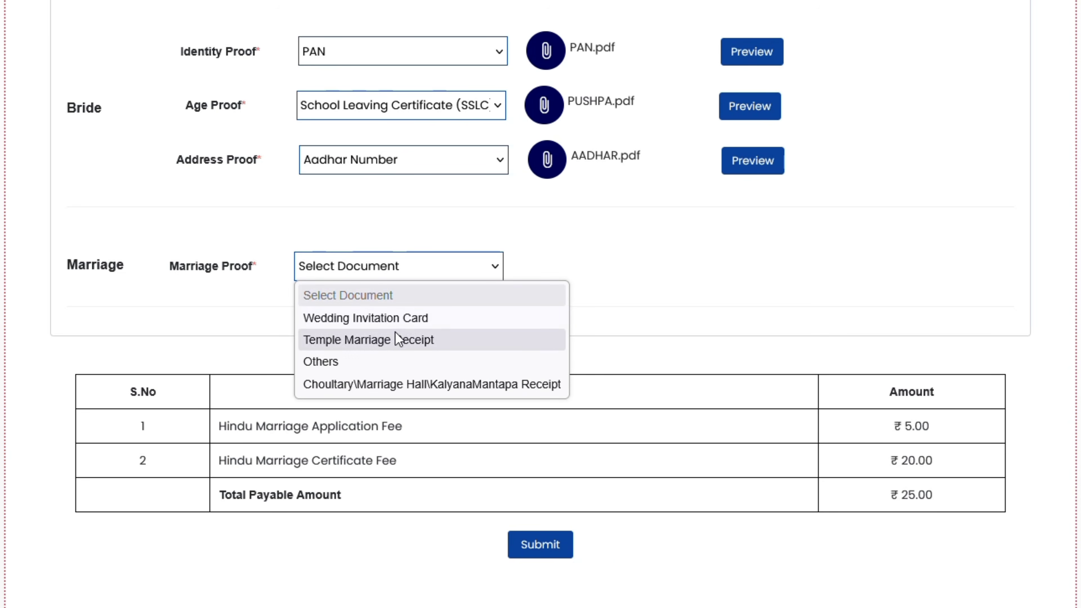
left_click(395, 318)
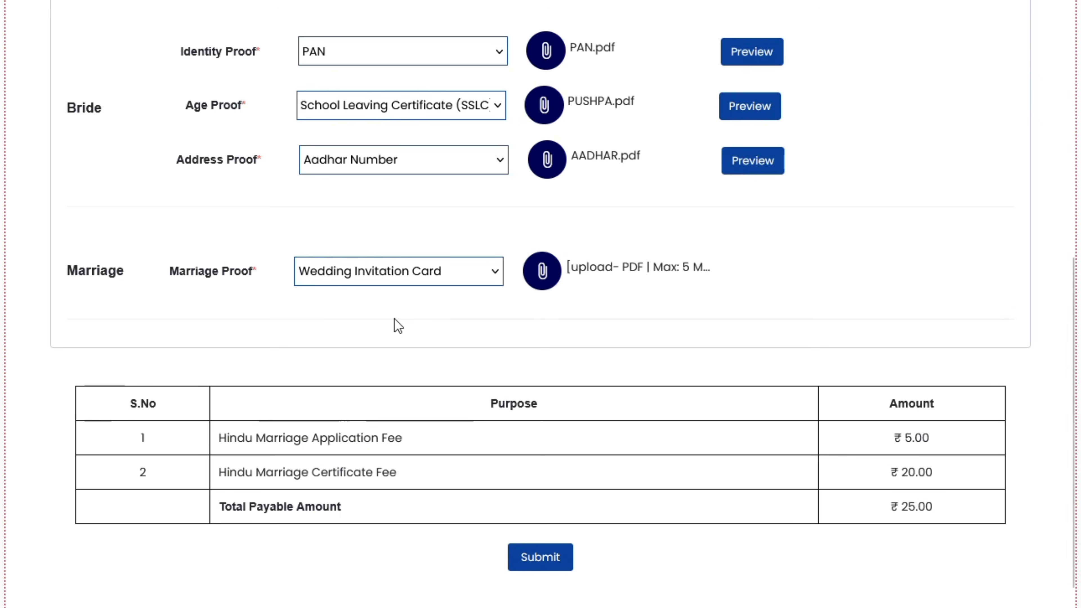
left_click(543, 277)
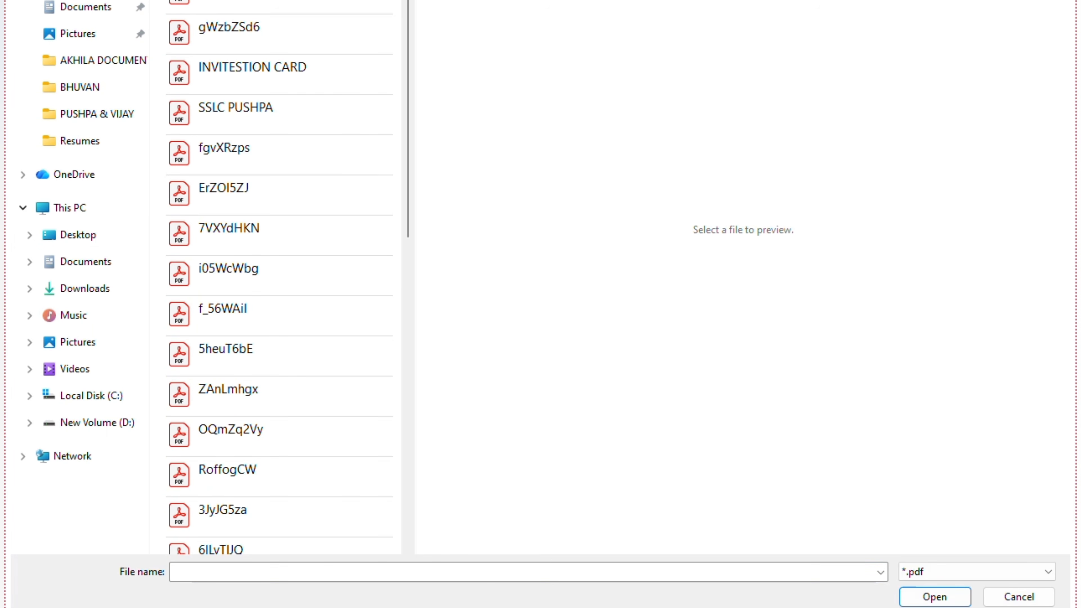
left_click(253, 76)
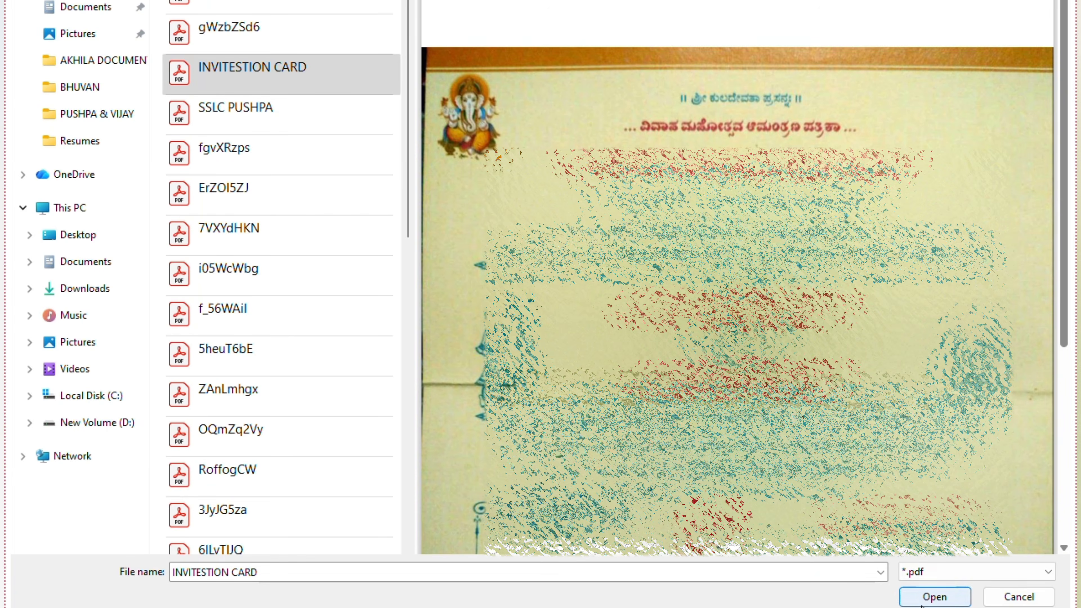
left_click(935, 597)
scroll(841, 281, "down", 1)
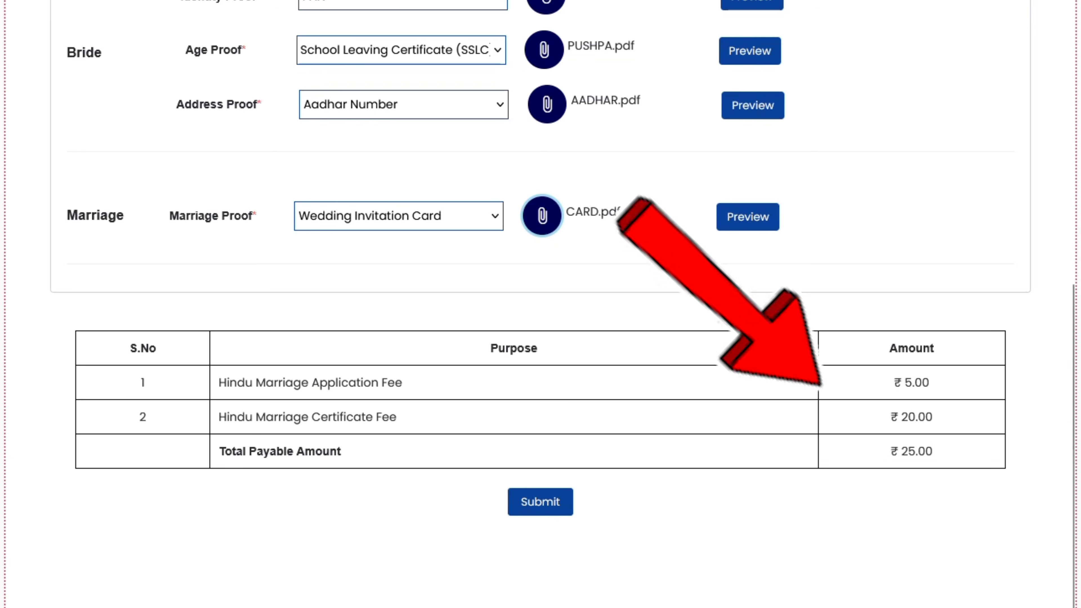
left_click(549, 505)
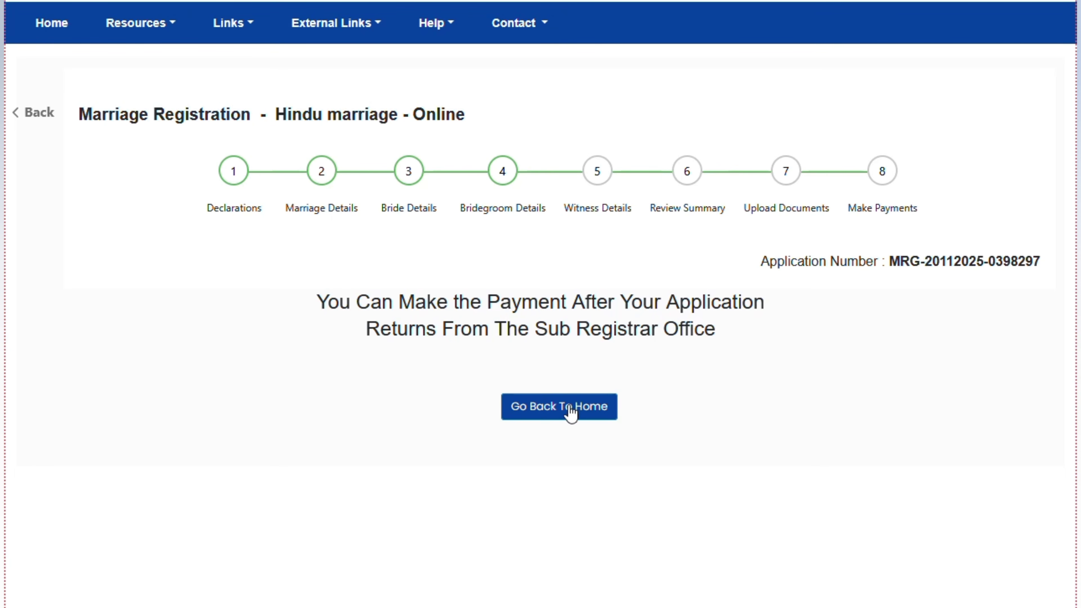
Return home and open the submitted application from the Marriage Registration list
left_click(585, 415)
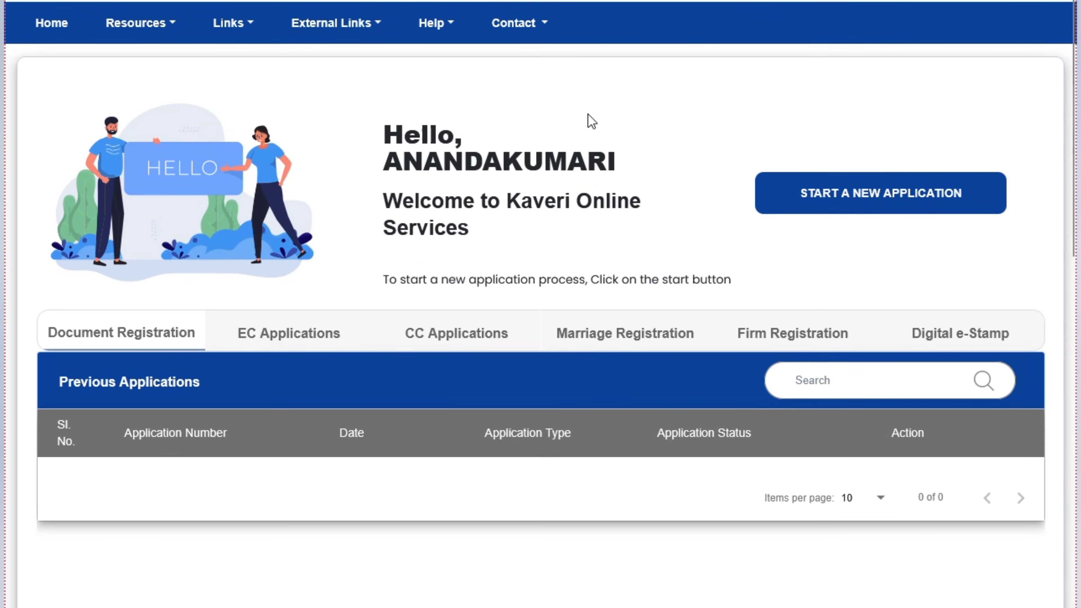
left_click(624, 340)
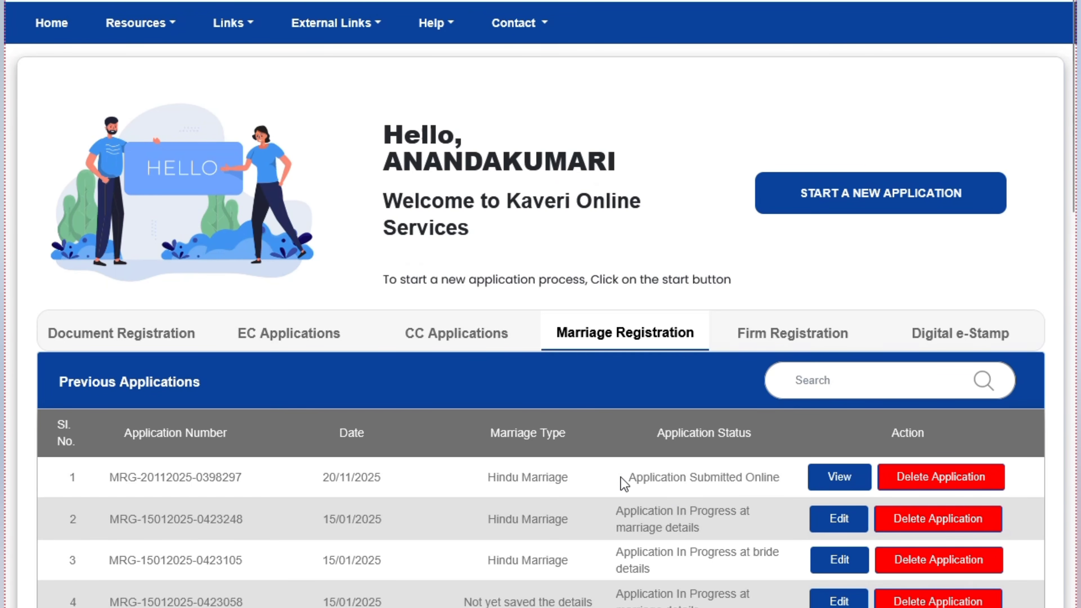
left_click_drag(625, 482, 782, 478)
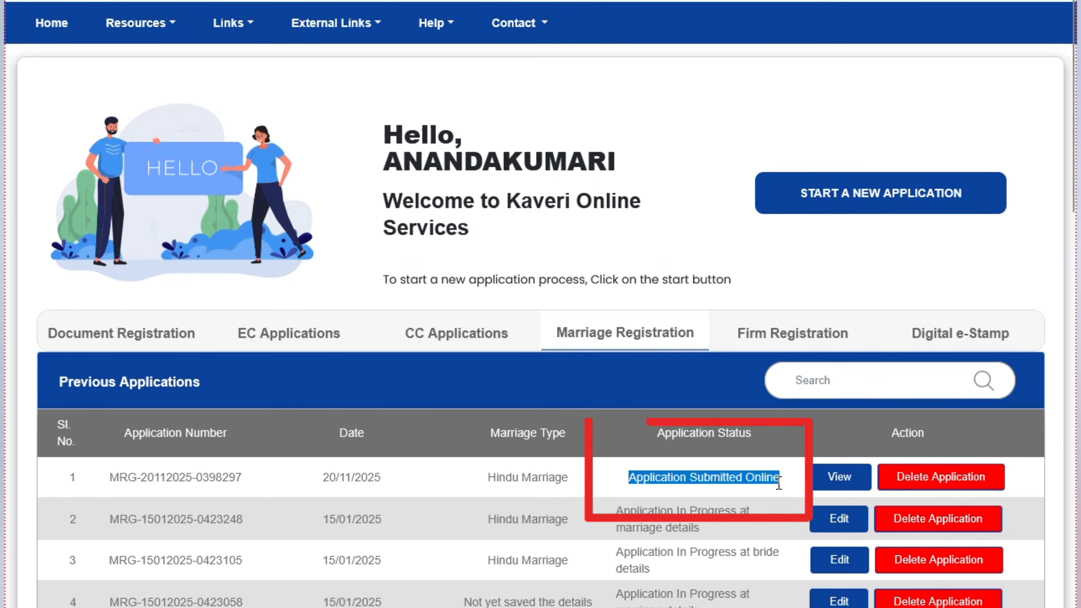
left_click(743, 245)
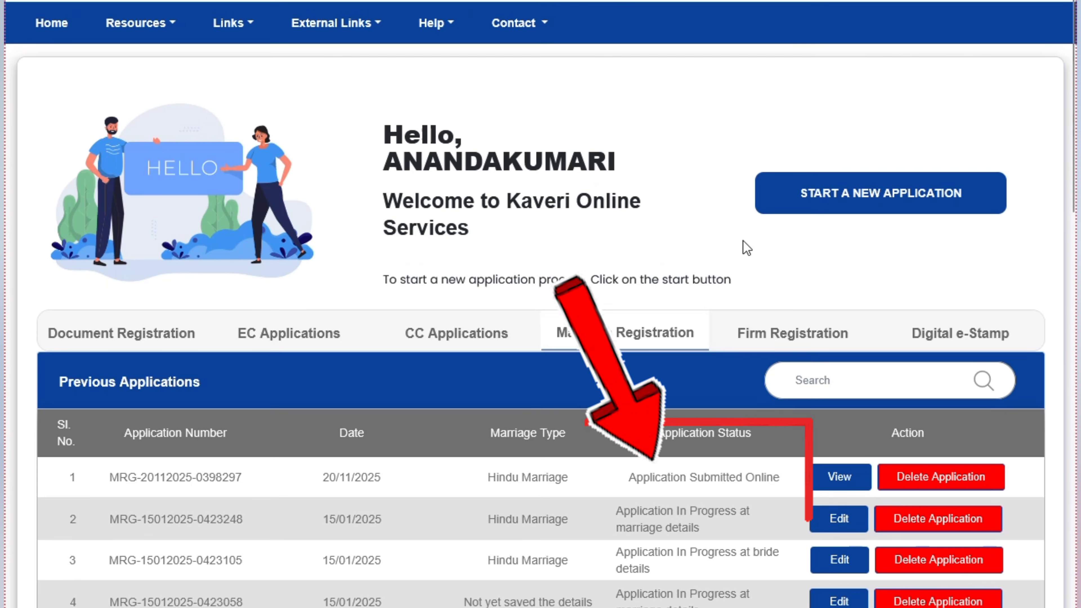
left_click(834, 481)
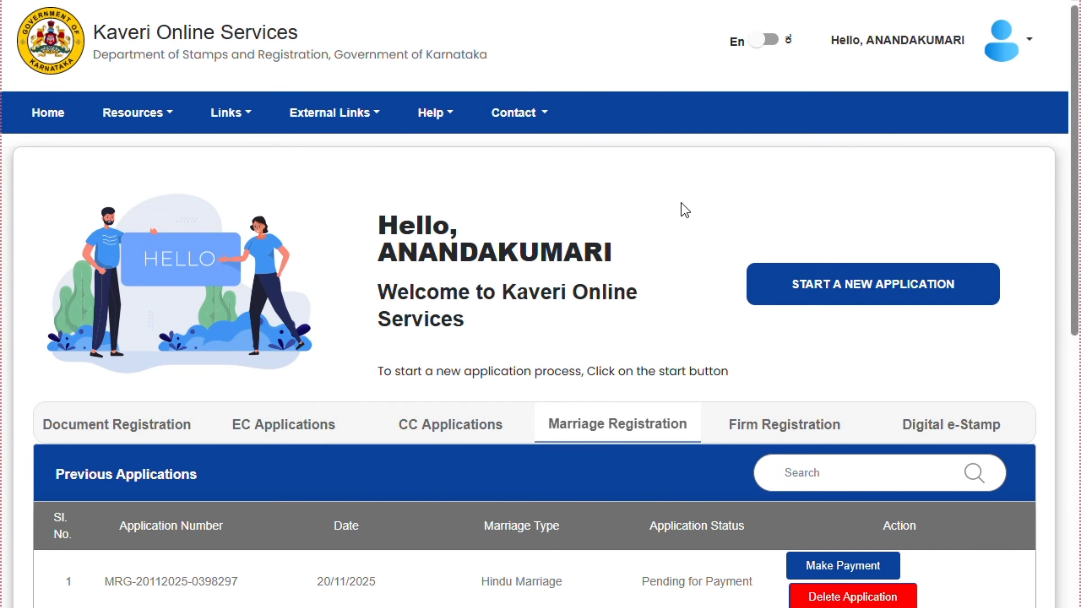
Reopen the Marriage Registration list showing the 20/11/2025 application as Pending for Payment
left_click(39, 117)
left_click(583, 425)
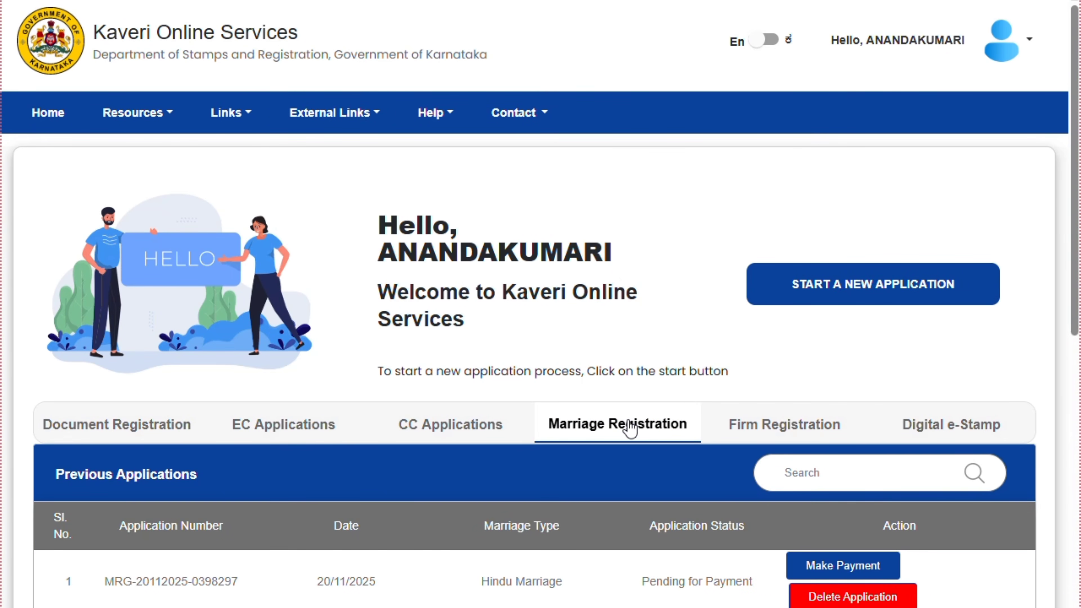
left_click_drag(639, 583, 774, 587)
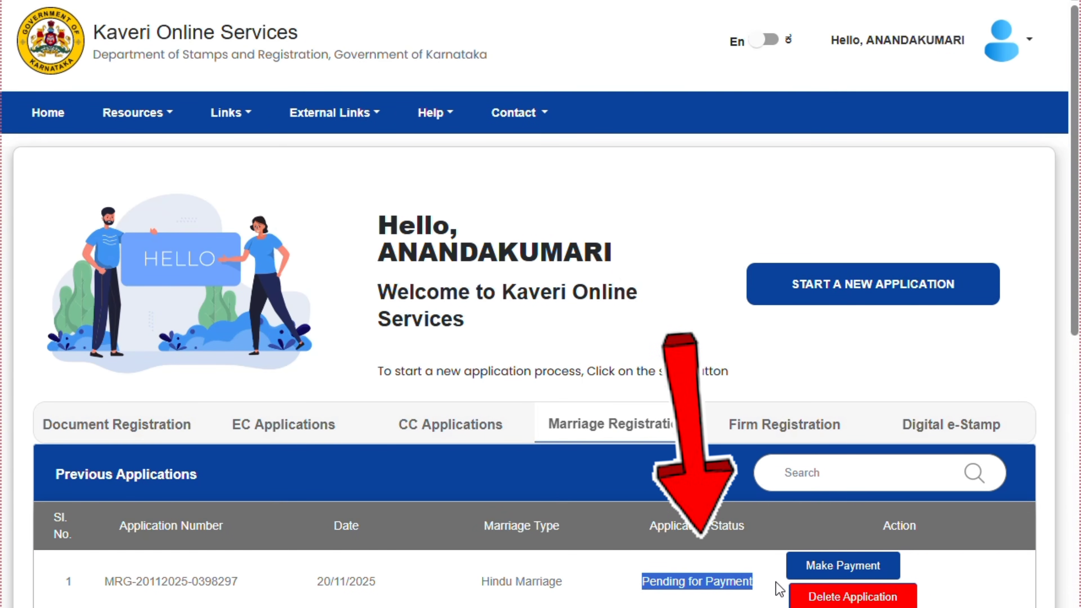
scroll(534, 378, "down", 5)
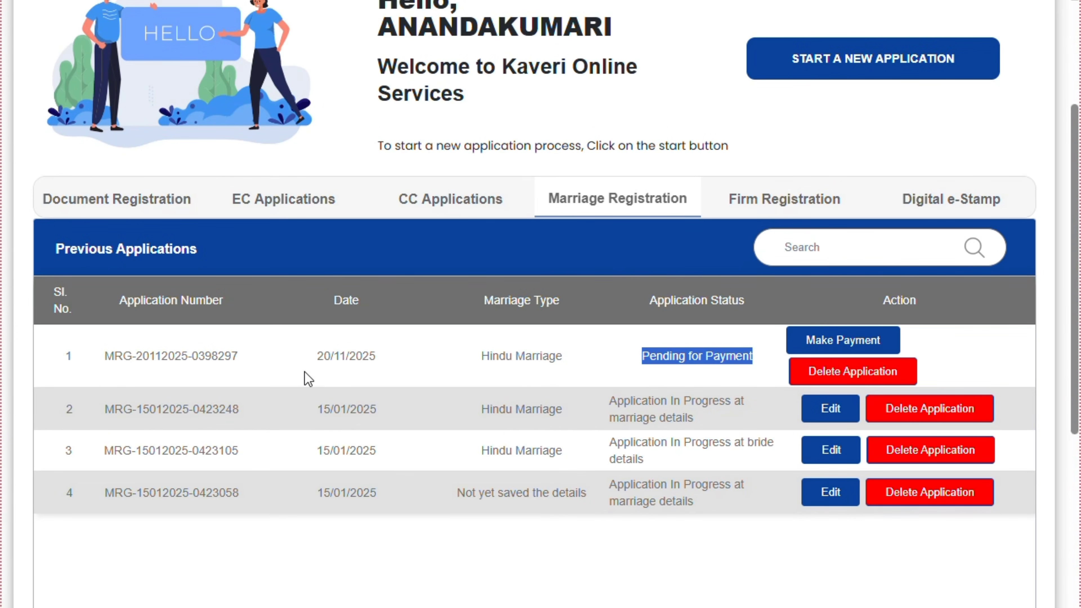
left_click_drag(104, 356, 681, 361)
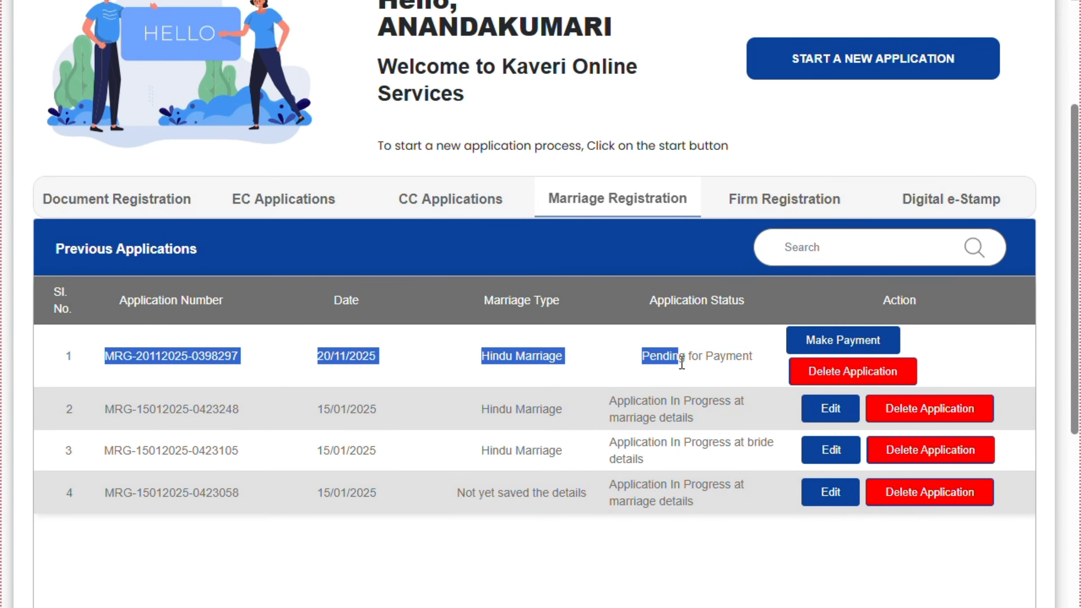
left_click(683, 361)
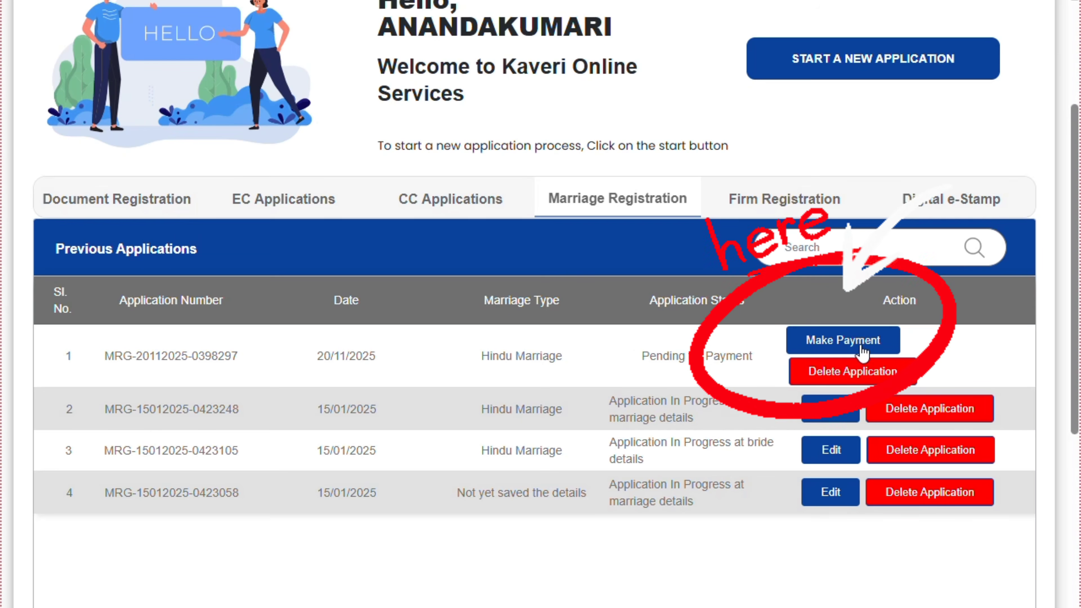
Start Make Payment for the pending application and proceed with the 25.00 fee to Khajane-II
left_click(836, 341)
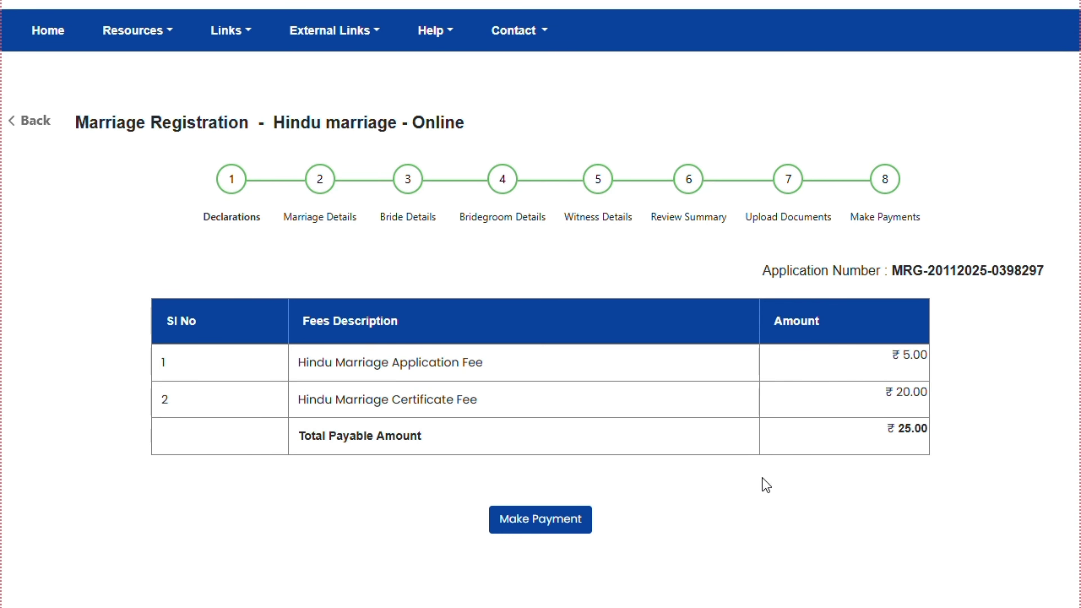
left_click(547, 528)
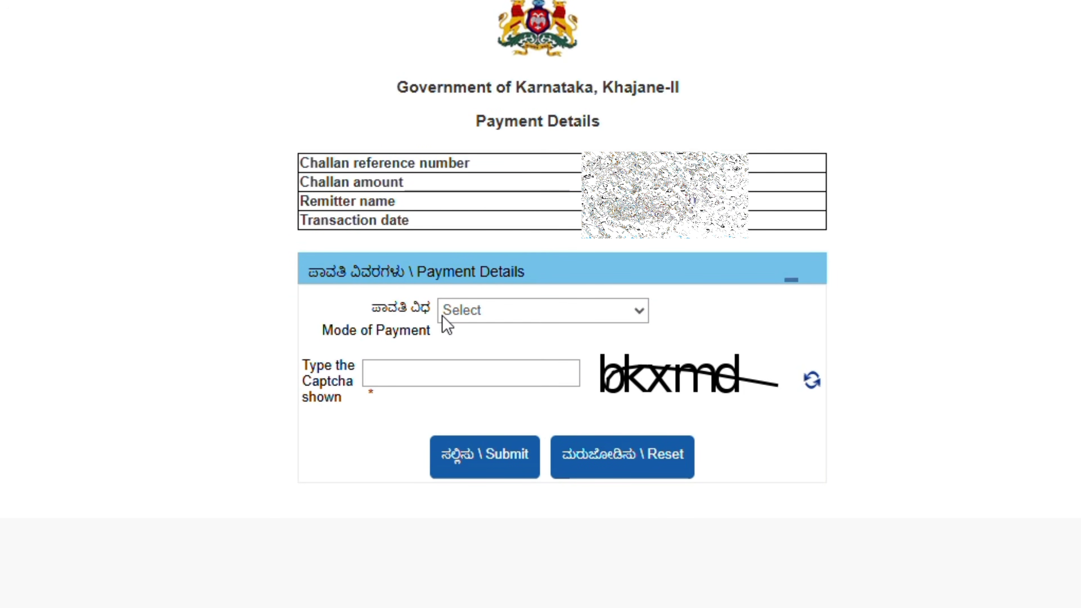
Pay via Netbanking with SBI e-Pay (Aggregator), entering the captcha and accepting both chargeback terms
left_click(531, 317)
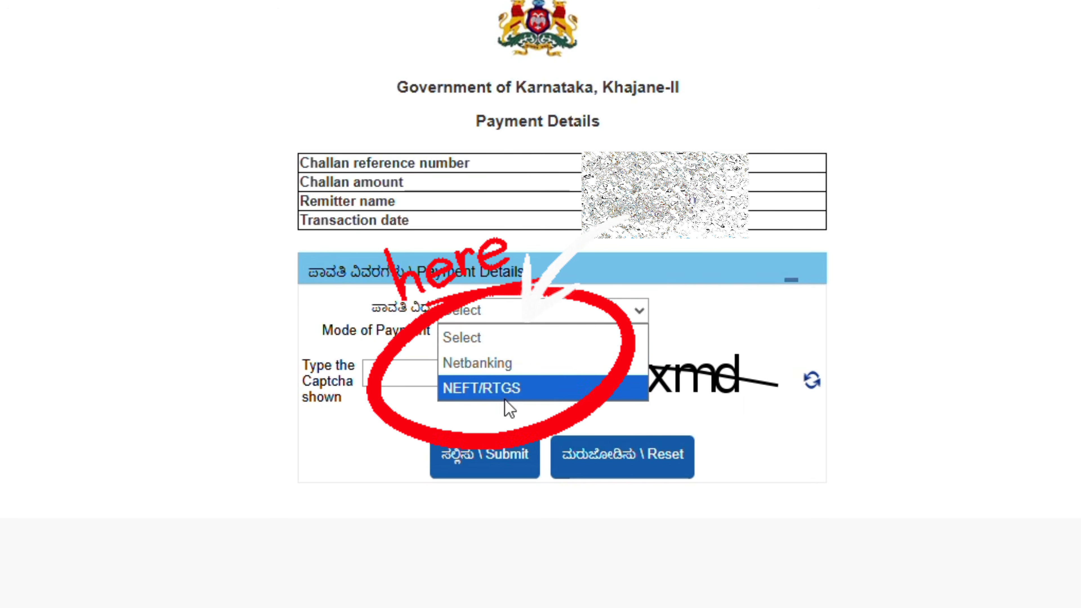
left_click(506, 363)
left_click(501, 377)
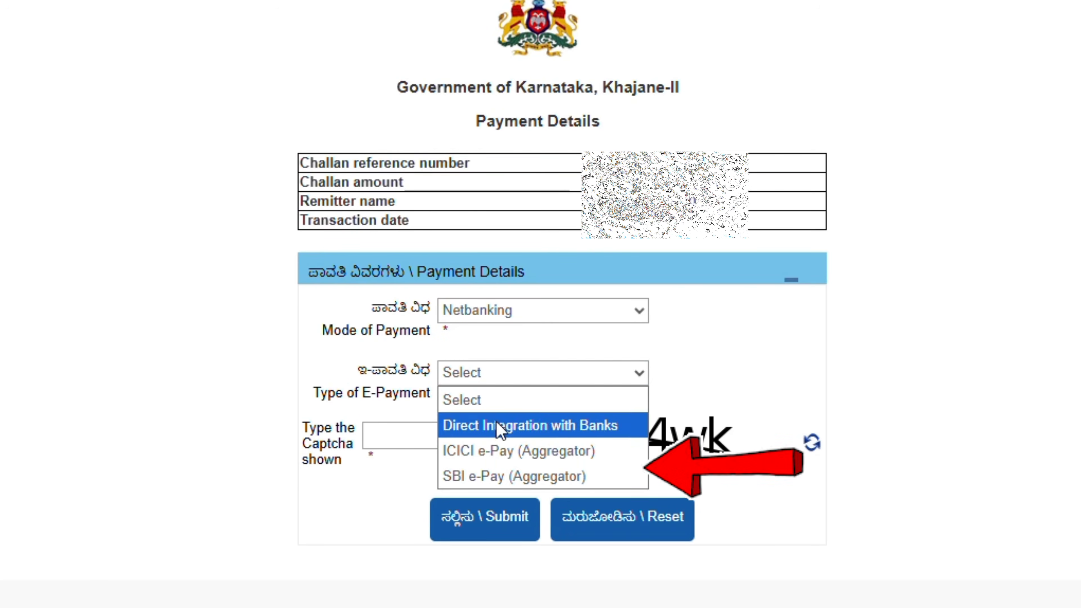
left_click(494, 477)
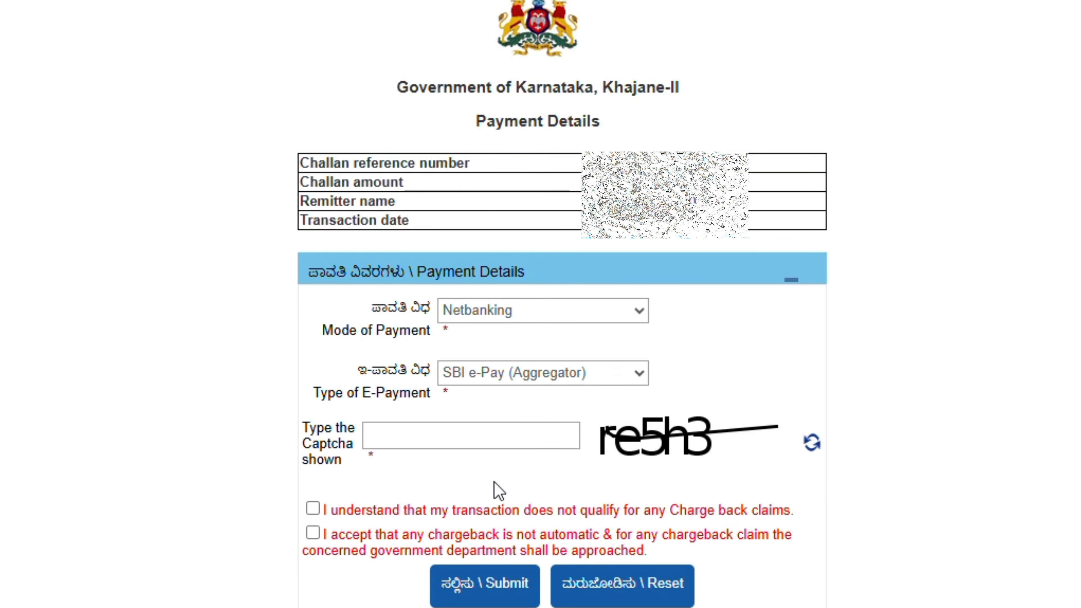
left_click(430, 439)
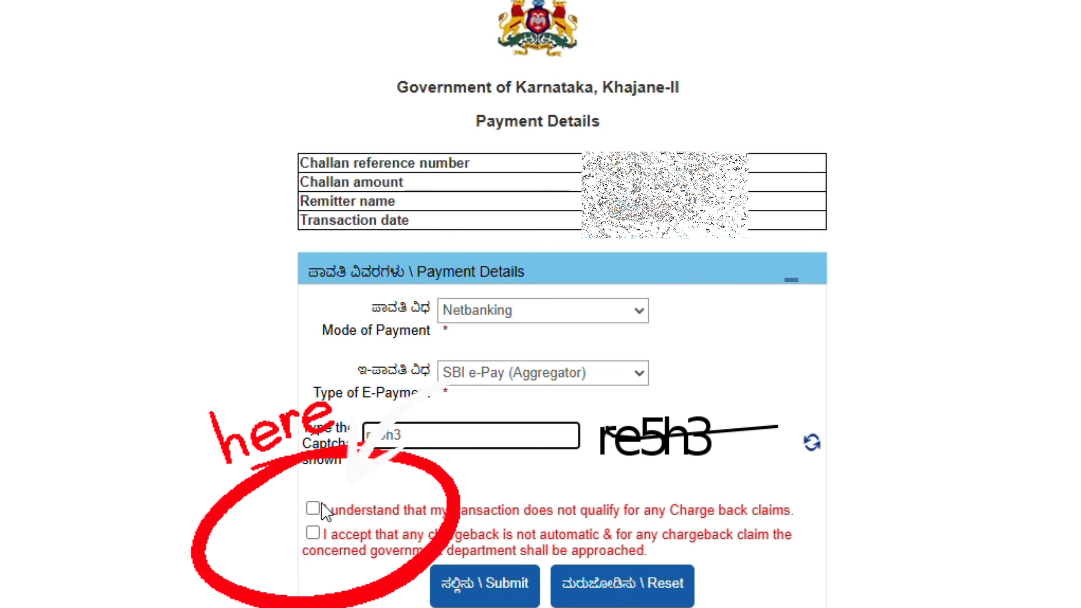
left_click(314, 508)
left_click(314, 533)
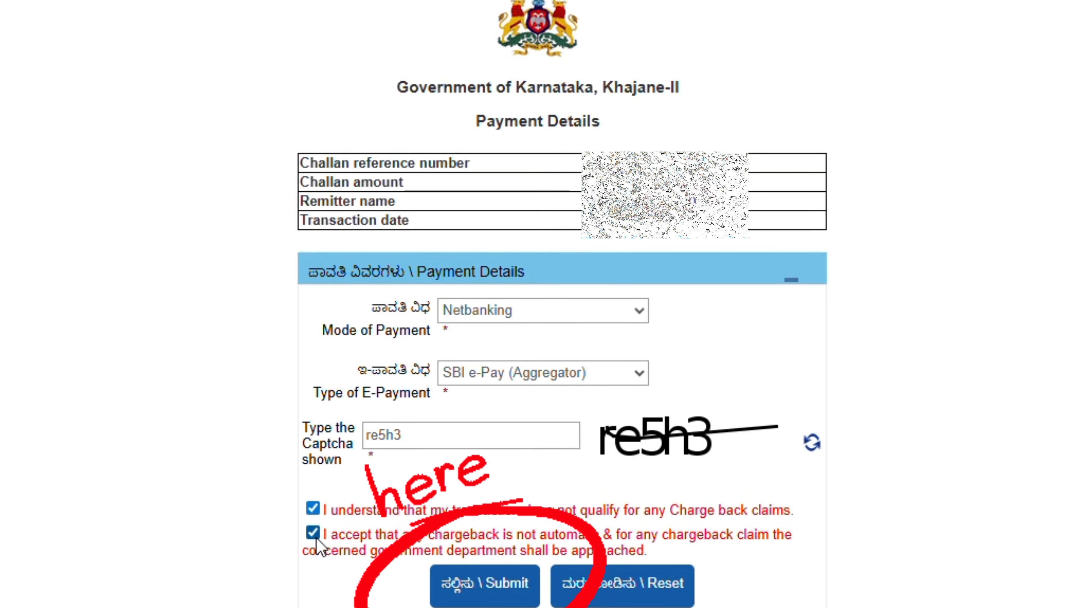
left_click(482, 590)
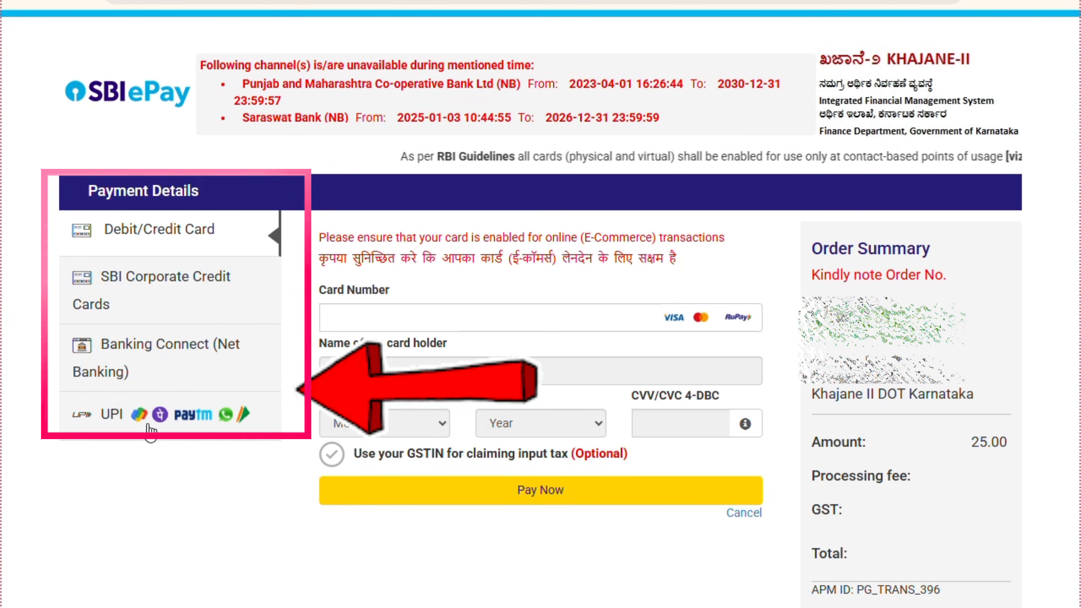
Choose UPI QR on SBI ePay and generate the QR code to pay 25.00
left_click(138, 420)
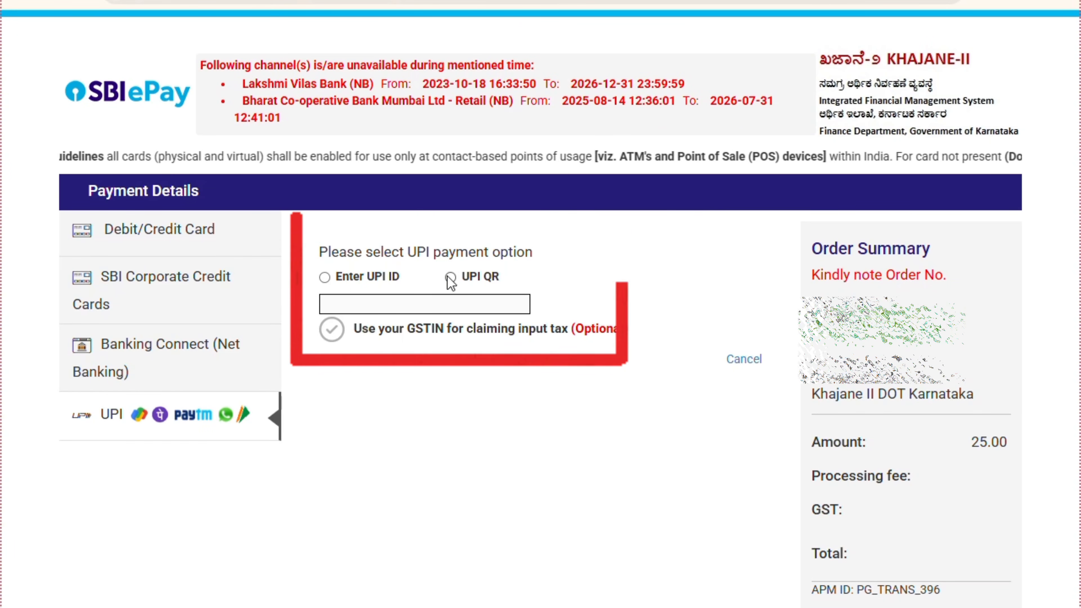
left_click(474, 278)
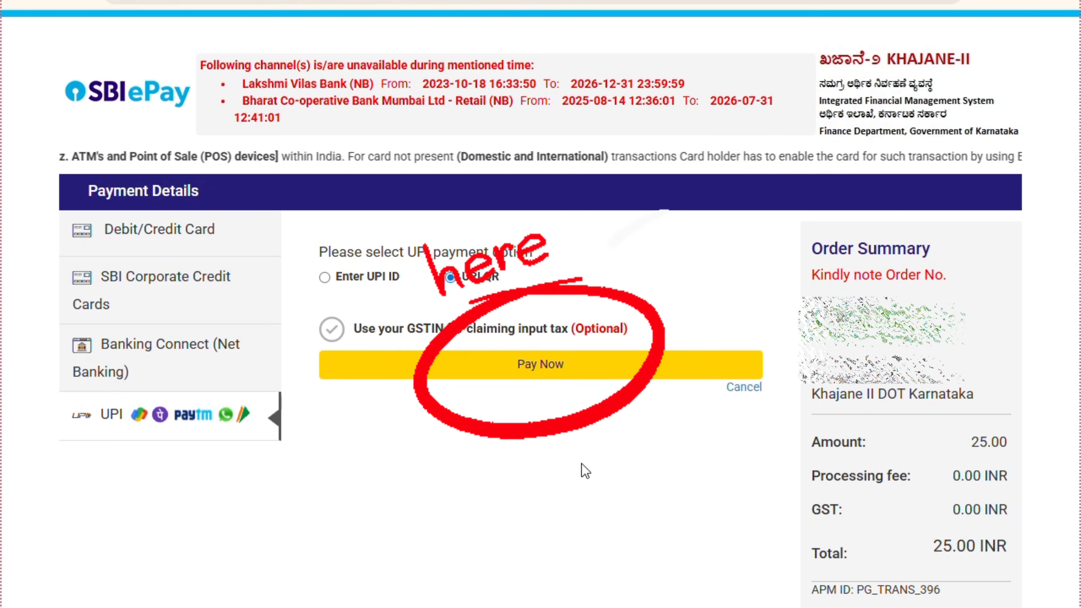
left_click(549, 372)
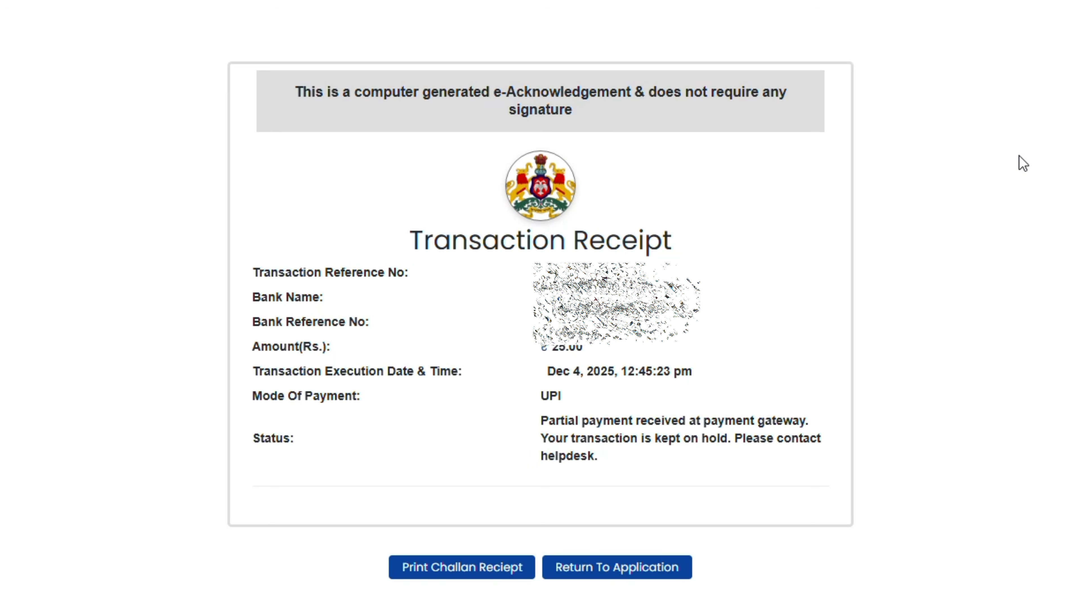
Leave the SBI ePay Transaction Receipt and return to the Kaveri applicant dashboard
mouse_move(285, 99)
left_mouse_down()
mouse_move(692, 93)
mouse_move(762, 125)
left_mouse_up()
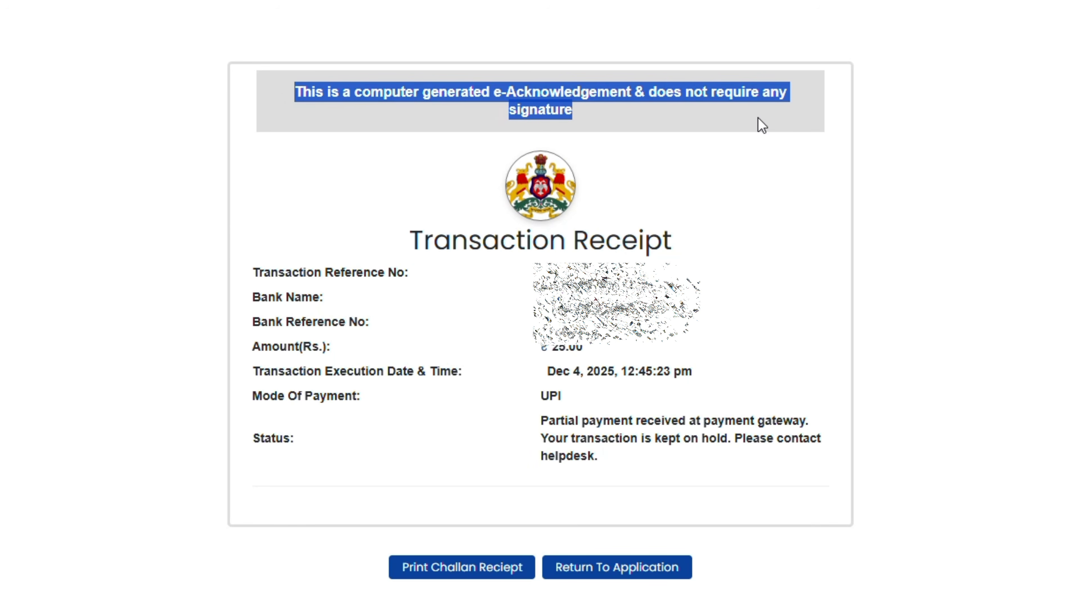
left_click(707, 150)
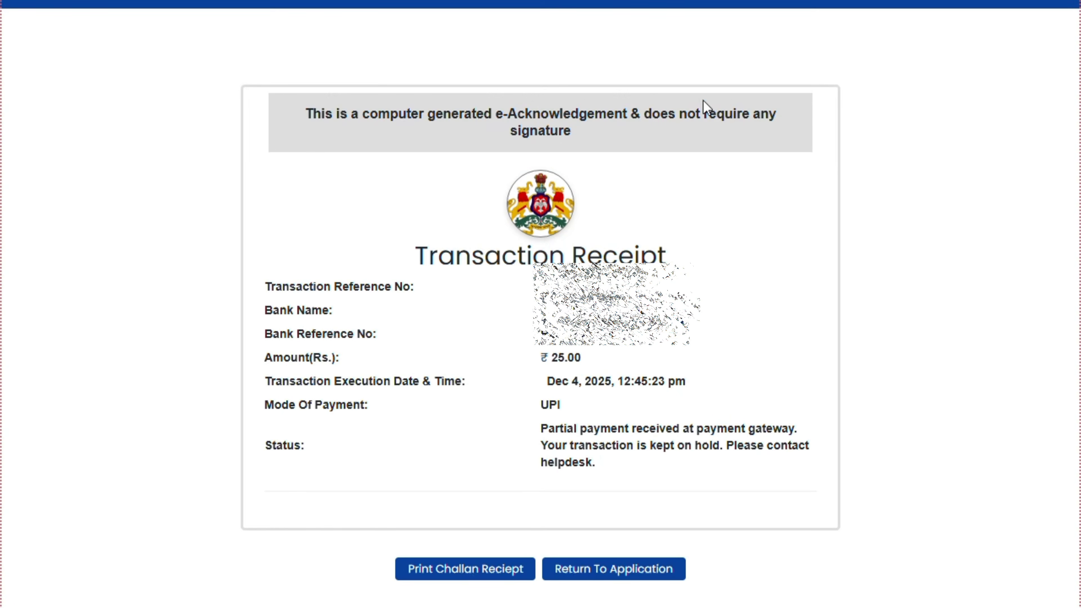
left_click(612, 573)
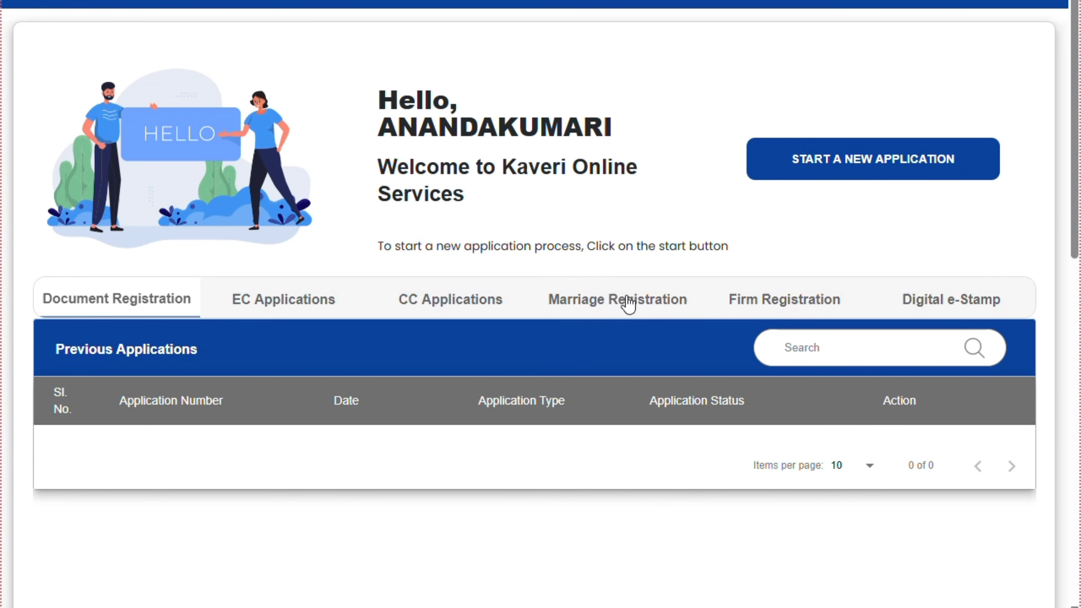
Confirm row 1's Hindu Marriage application reads Submitted for approval and view its details
left_click(624, 306)
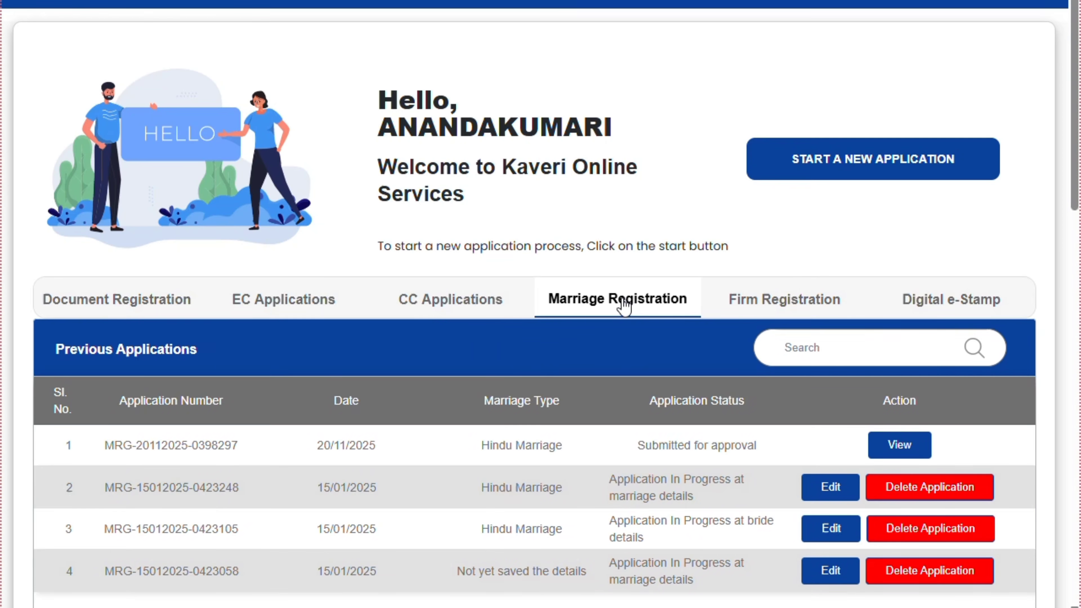
scroll(623, 308, "down", 3)
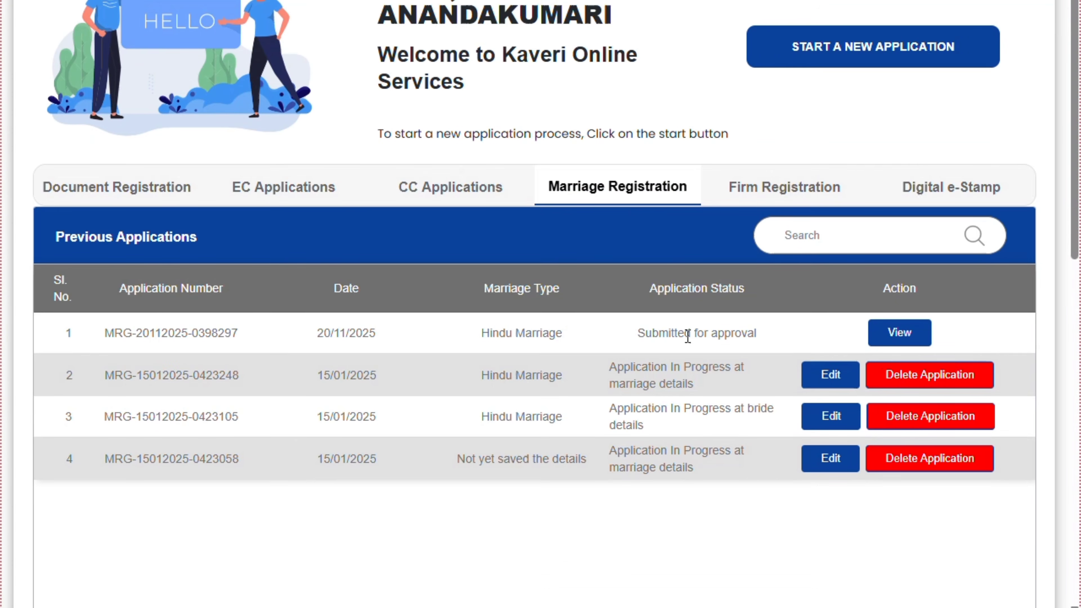
left_click_drag(617, 343, 774, 342)
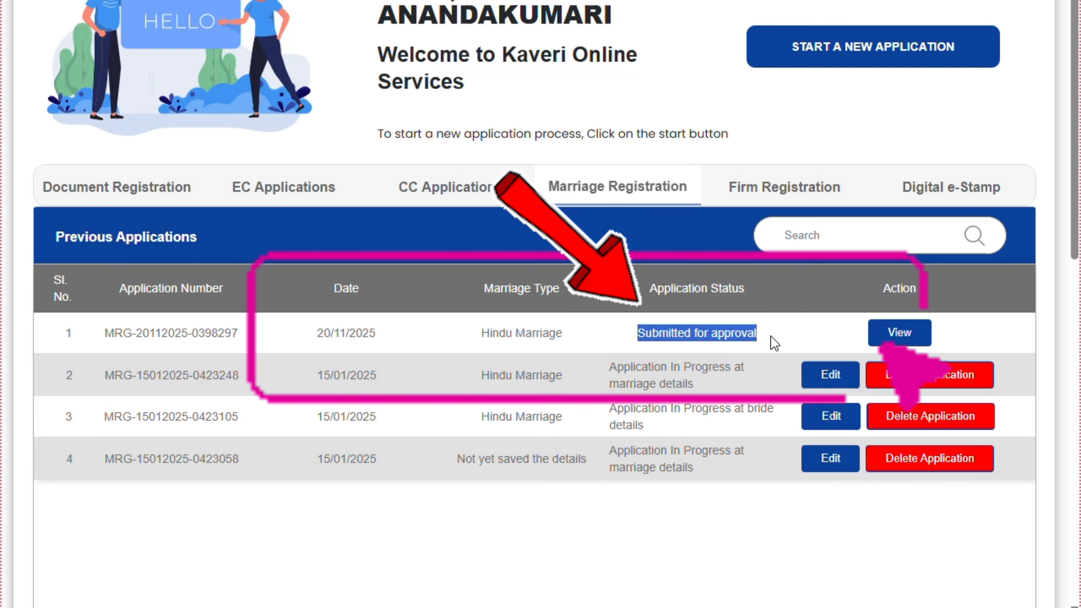
left_click_drag(459, 332, 596, 339)
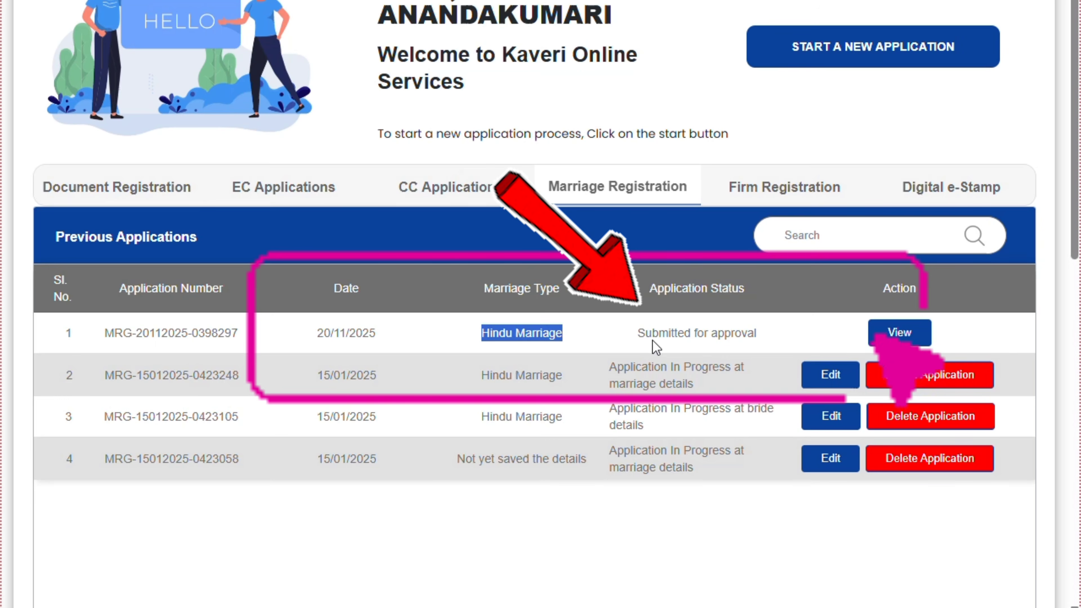
left_click(821, 340)
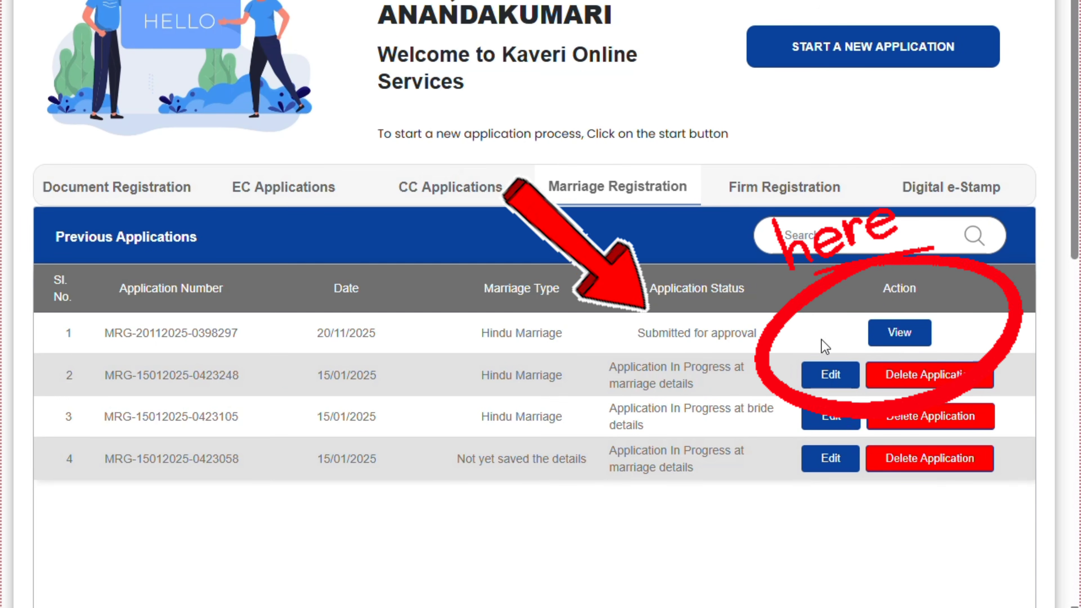
left_click(909, 337)
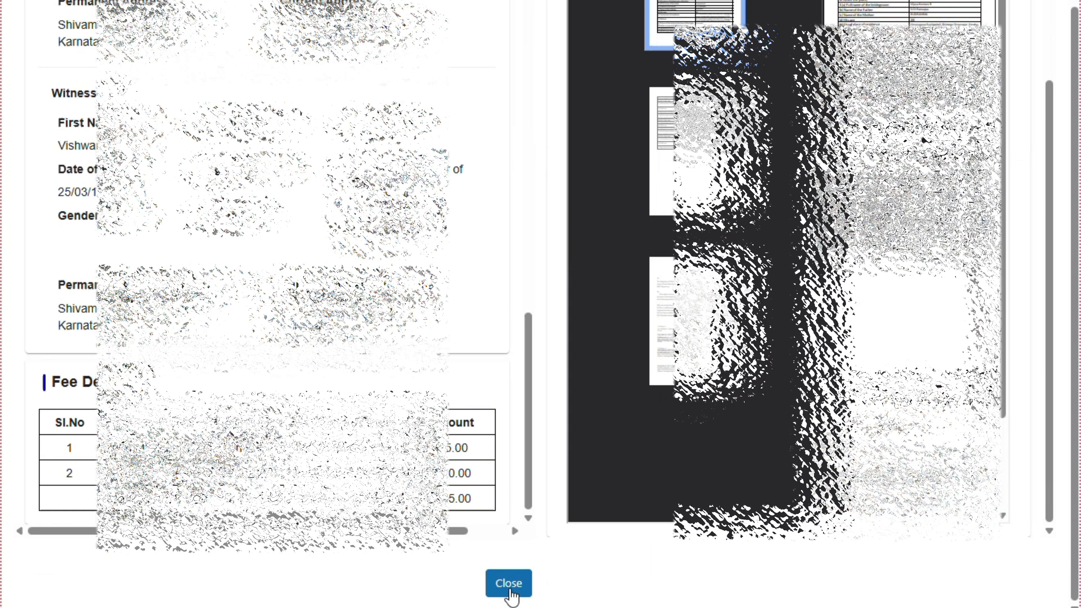
Close the details and recheck the Submitted for approval status in the Marriage Registration list
left_click(510, 585)
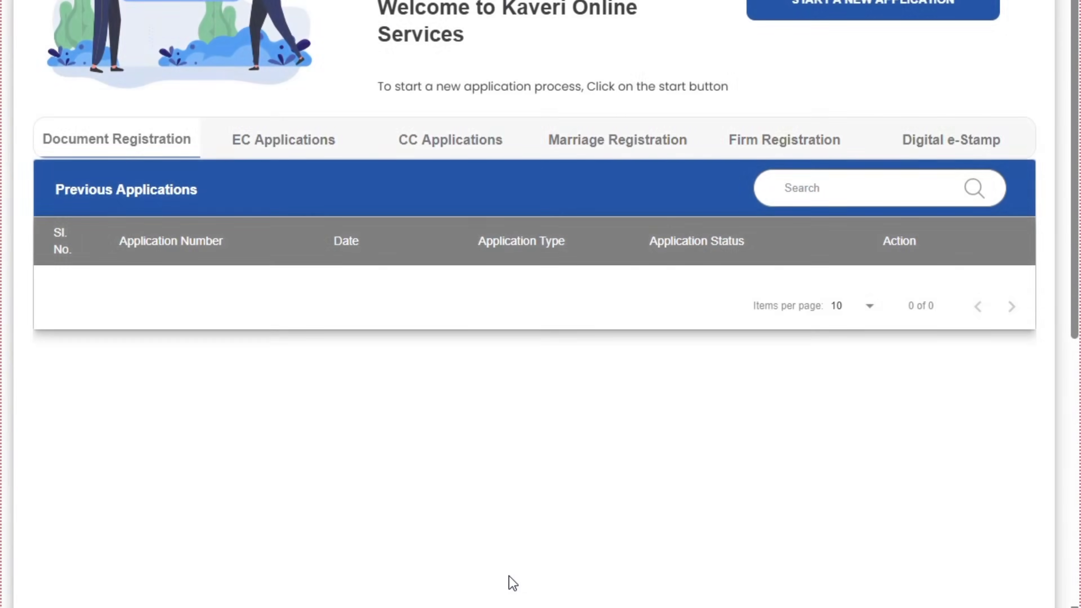
left_click(615, 154)
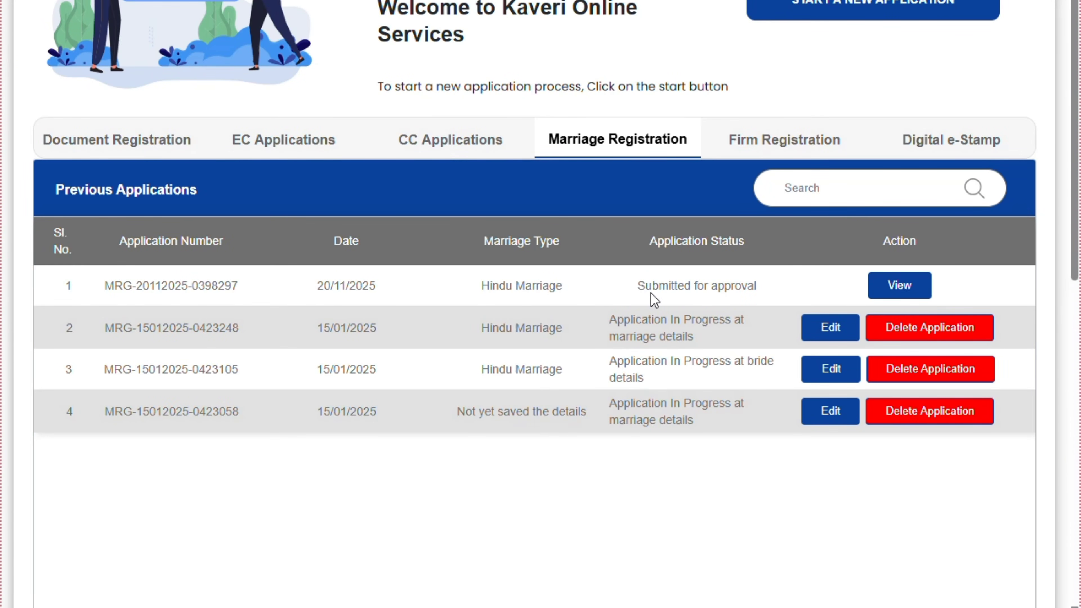
left_click_drag(638, 290, 769, 295)
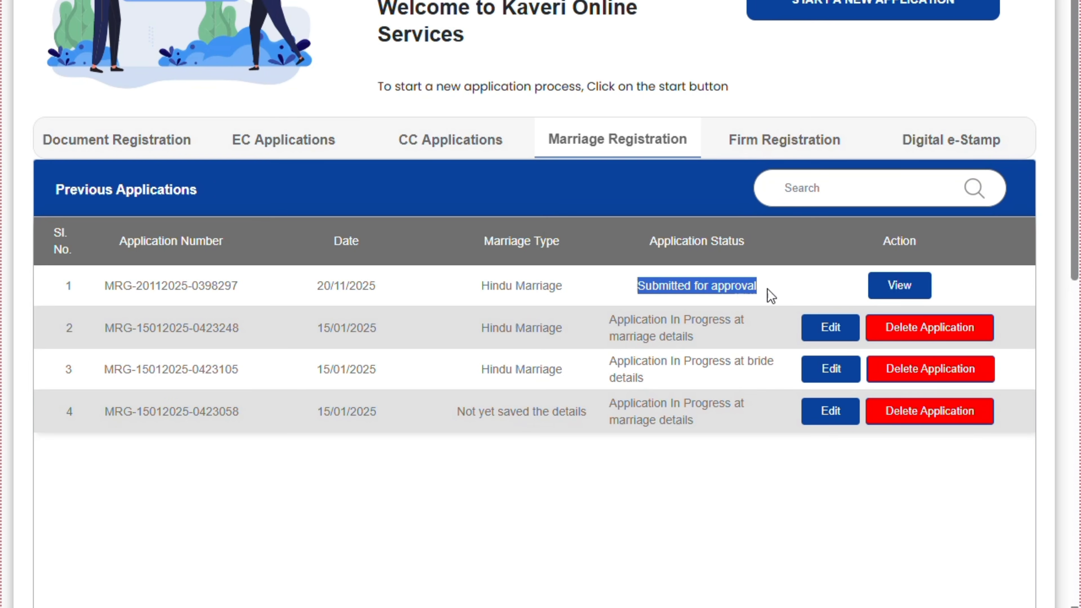
left_click(789, 297)
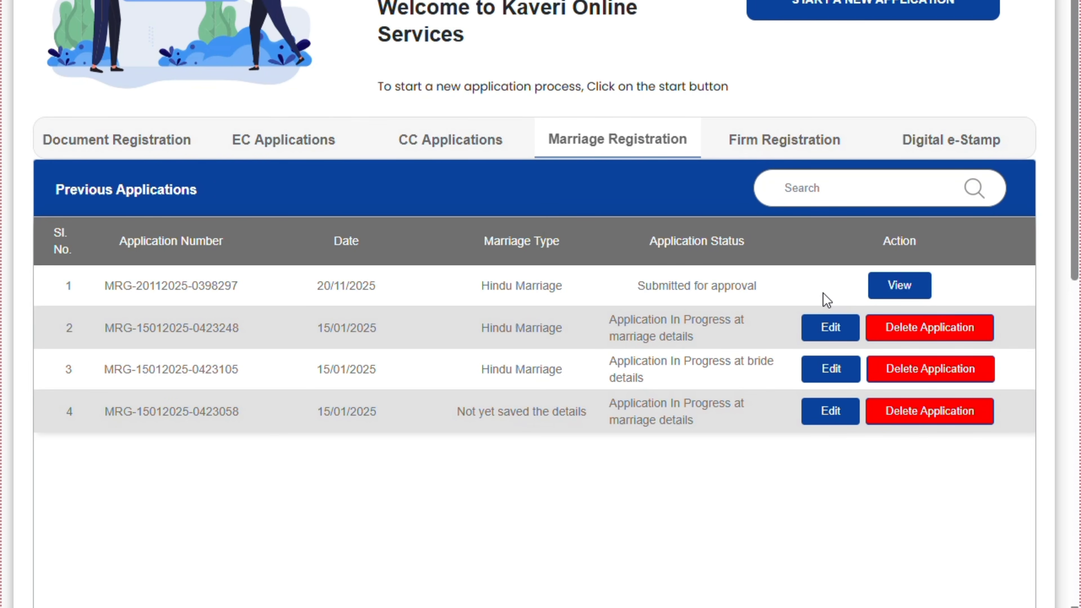
scroll(826, 300, "up", 3)
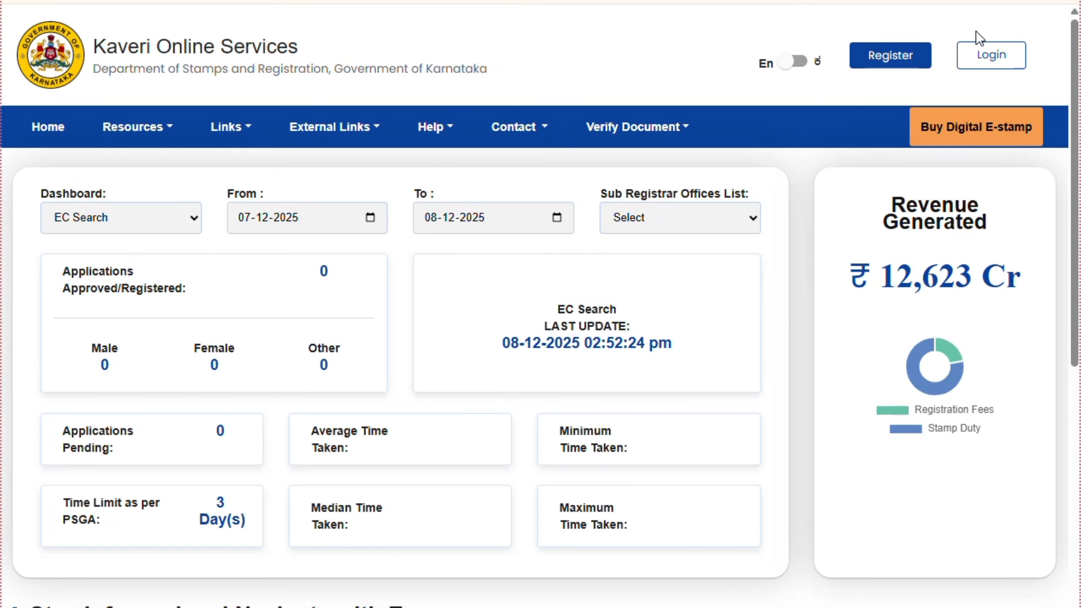
Log in with the prefilled credentials after replacing the old captcha with the new captcha text
left_click(996, 55)
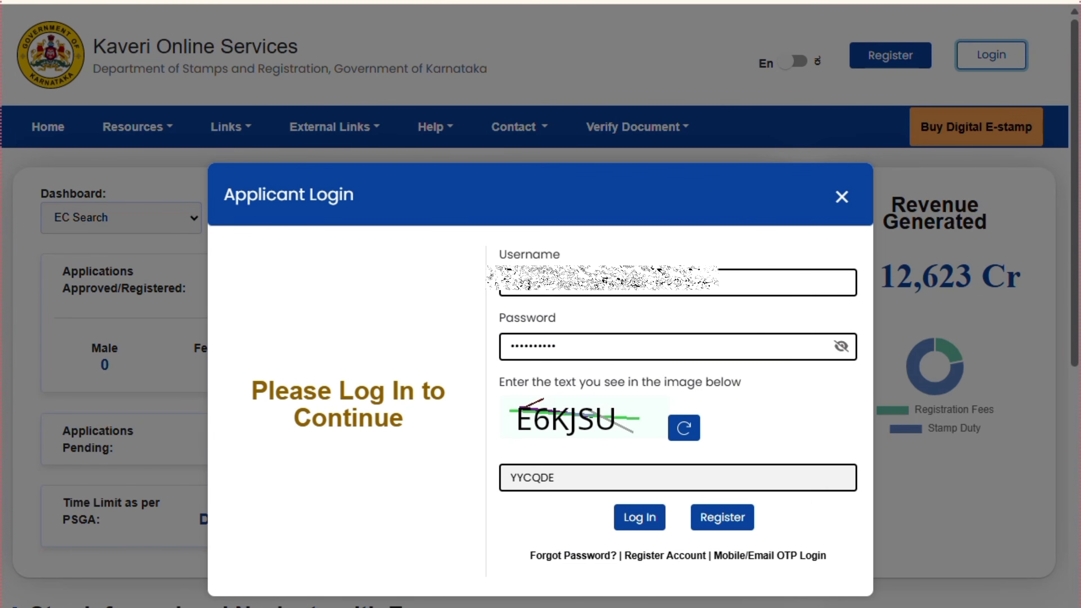
left_click_drag(698, 283, 486, 288)
left_click(485, 286)
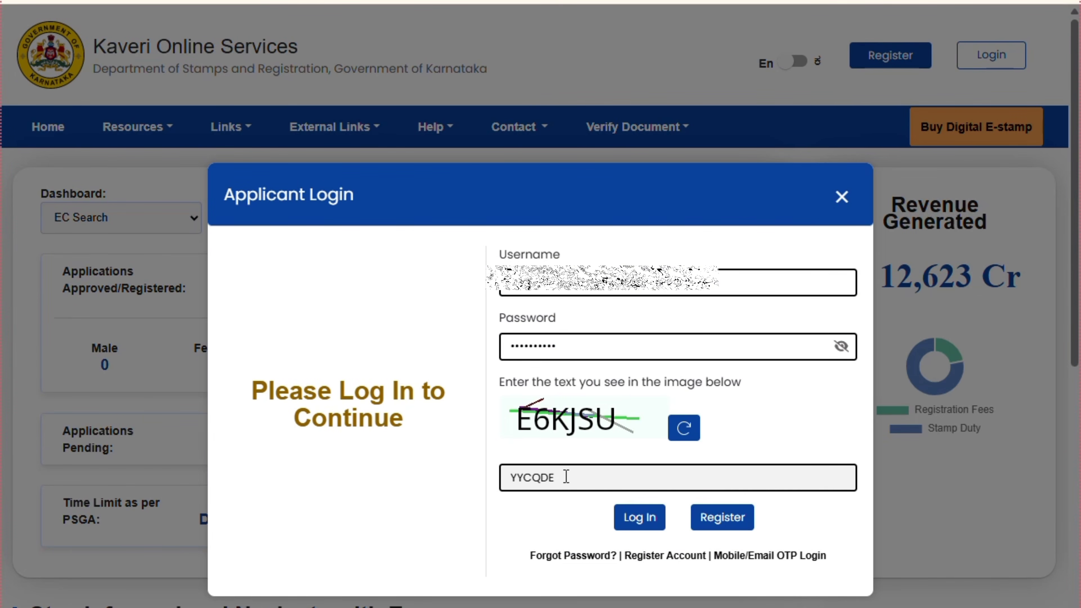
left_click_drag(567, 477, 461, 476)
key("BackSpace")
type("E6")
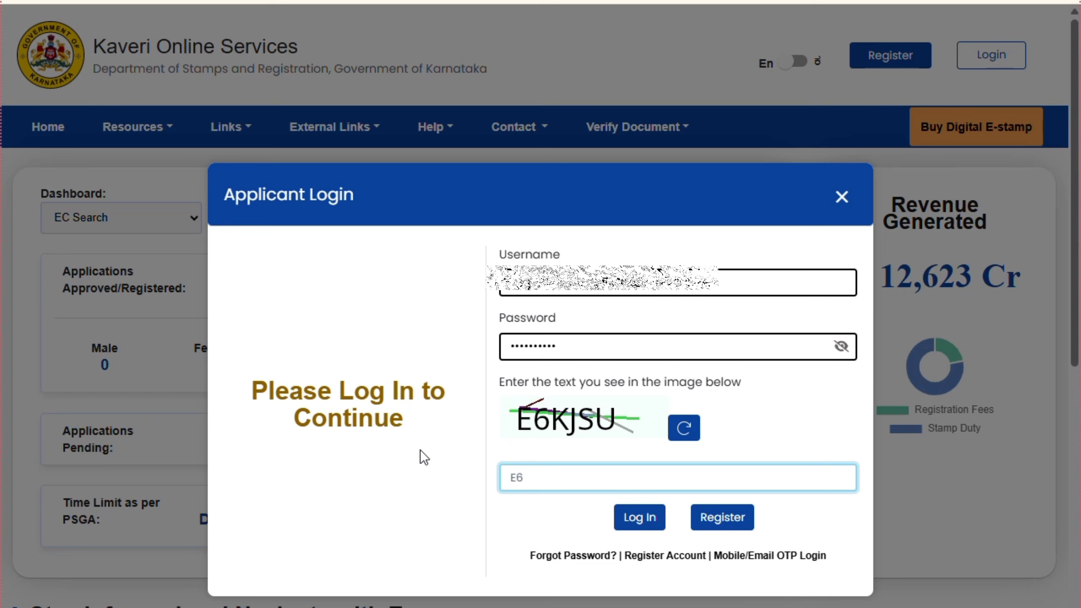
type("KJSU")
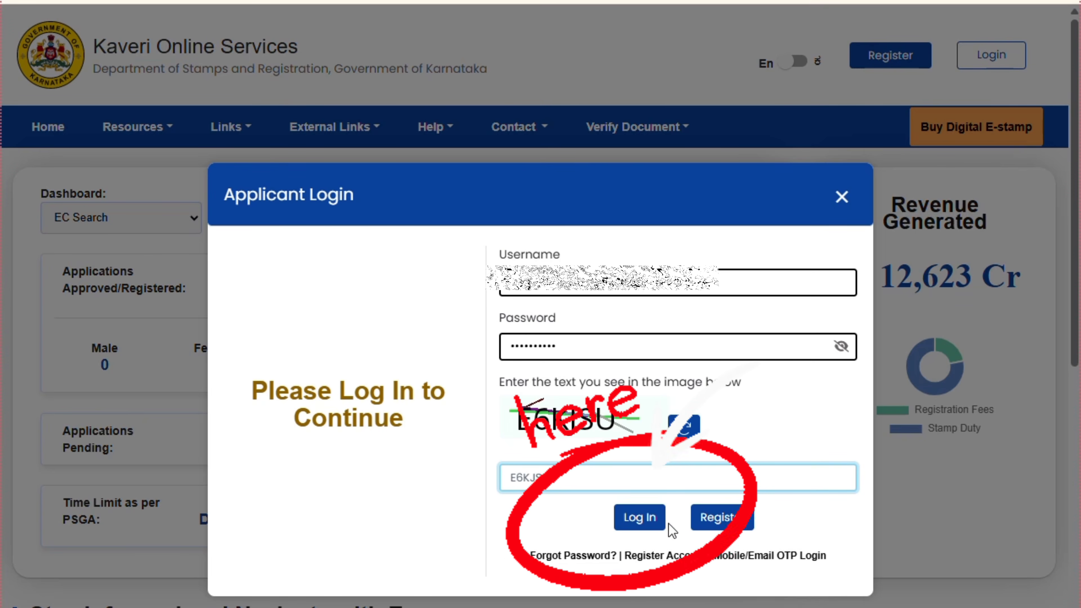
left_click(639, 517)
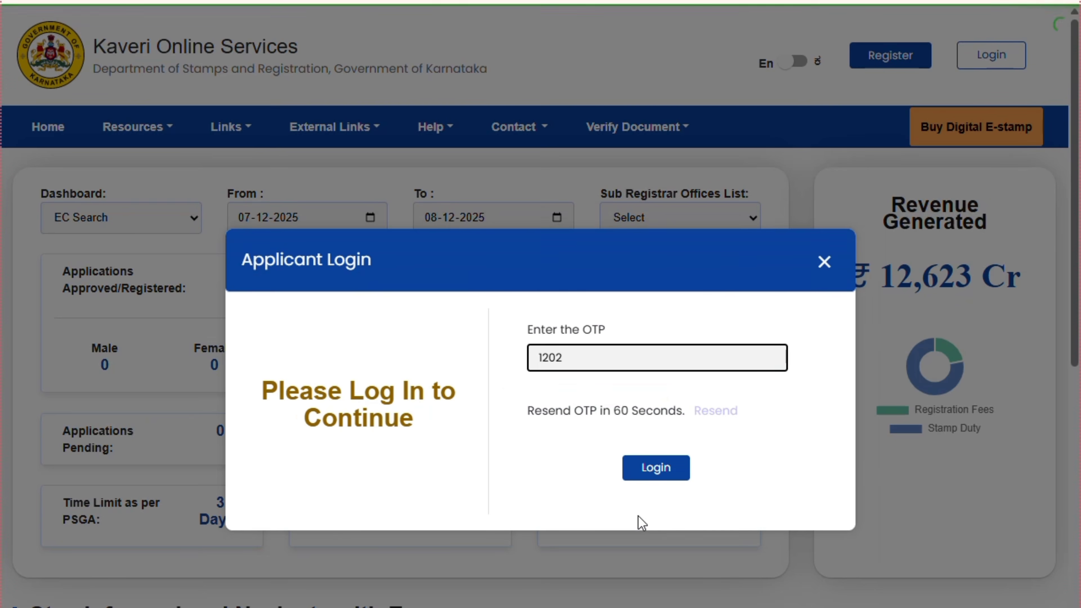
Replace the old OTP with the newly received one-time password to finish logging in
left_click_drag(576, 360, 520, 358)
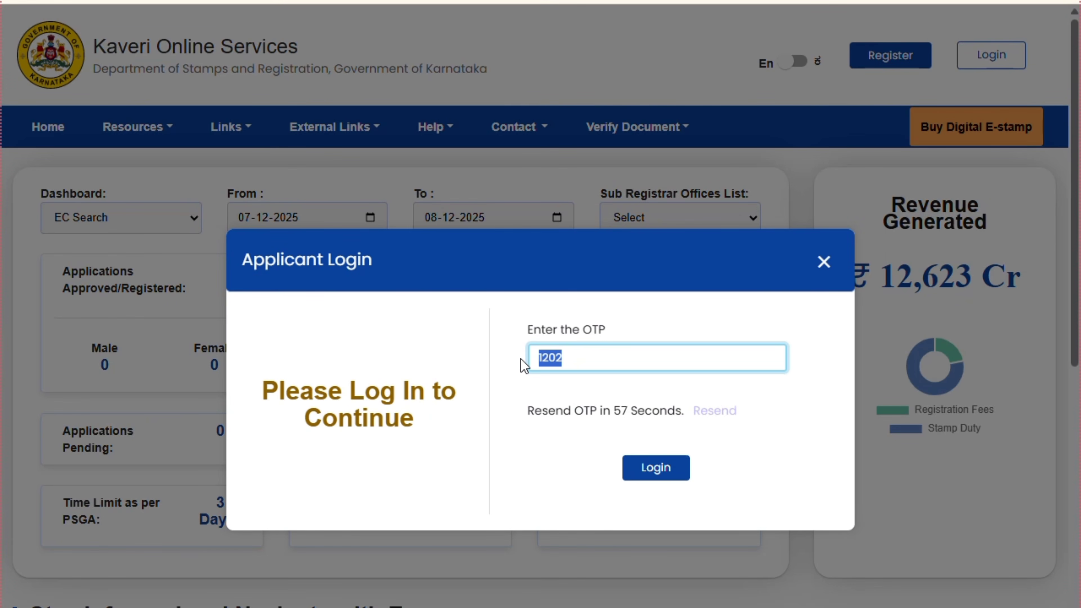
key("BackSpace")
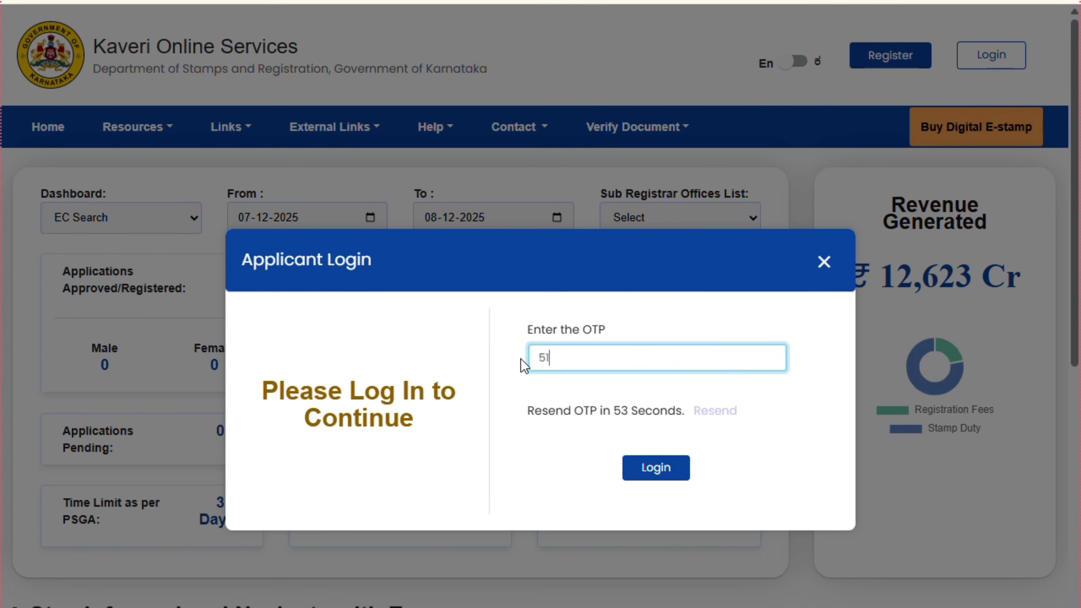
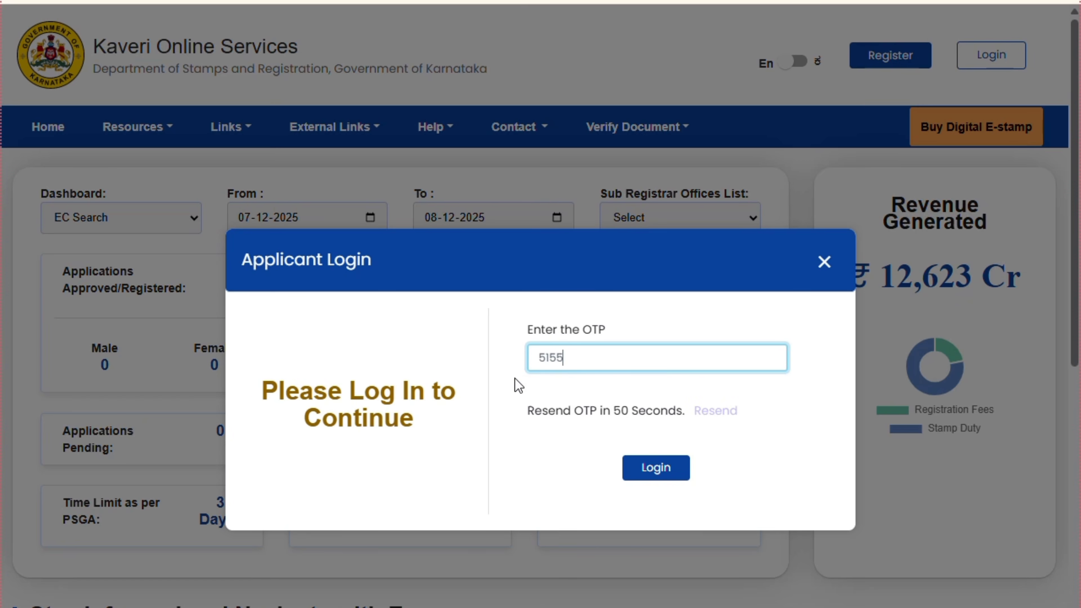
left_click(661, 478)
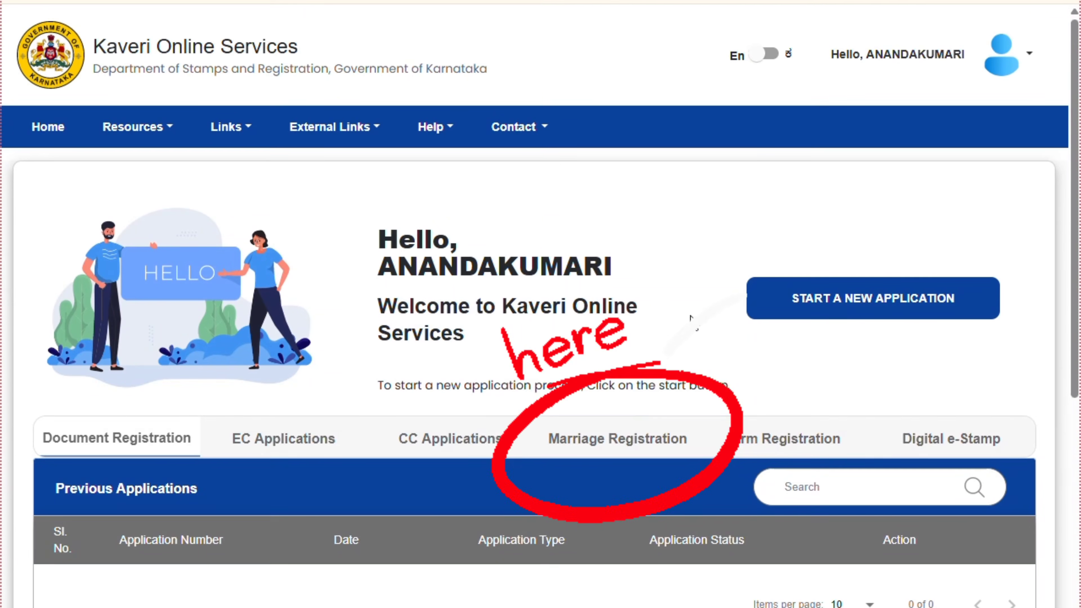
Download the signed copy of the Registration Completed 20/11/2025 Hindu Marriage application
left_click(622, 445)
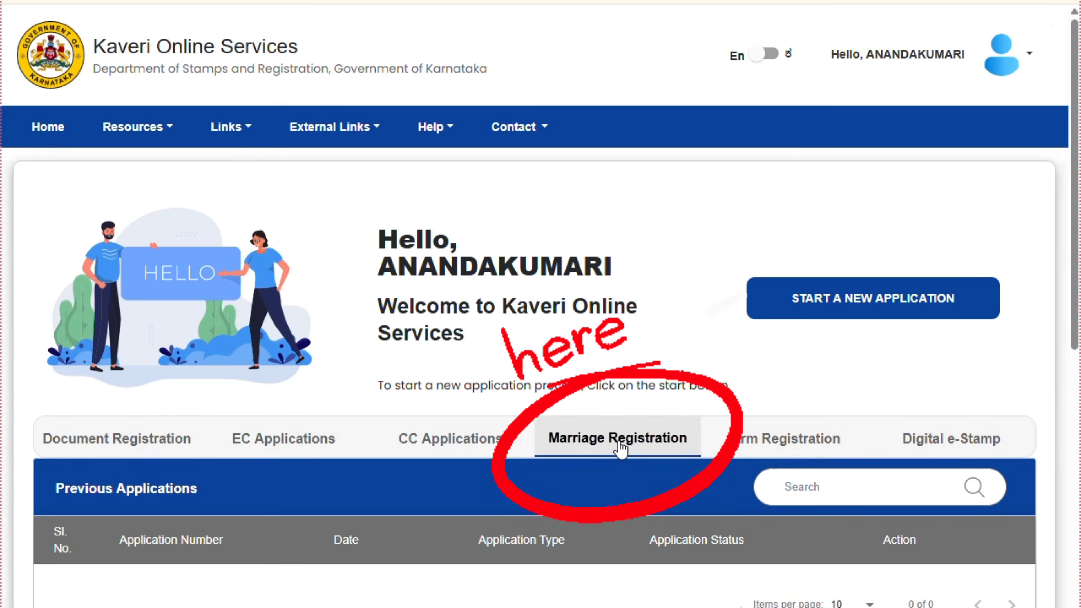
scroll(622, 447, "down", 5)
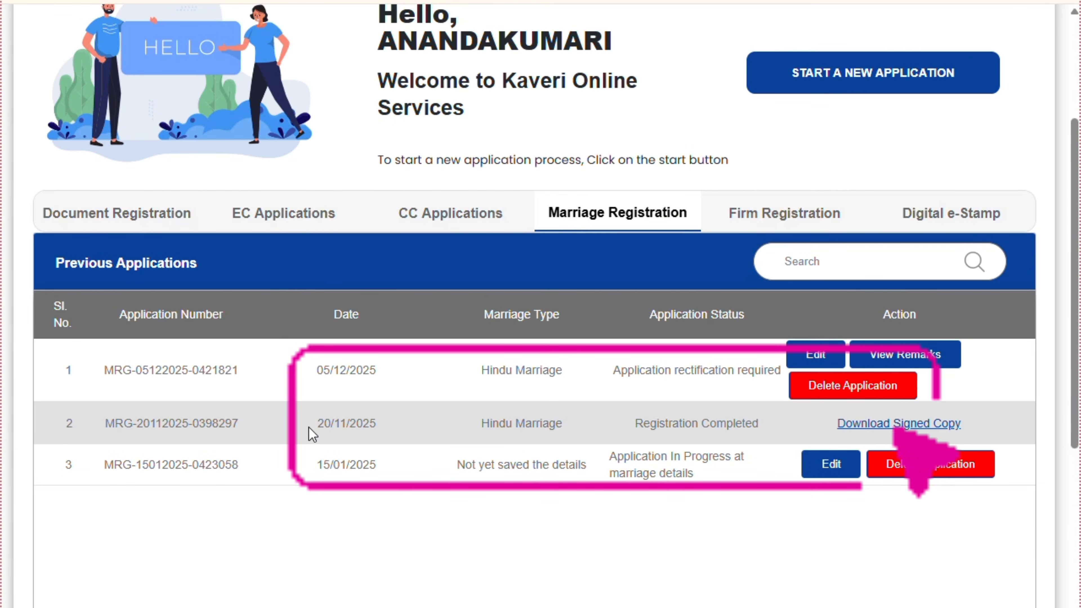
left_click_drag(315, 424, 780, 432)
left_click(780, 421)
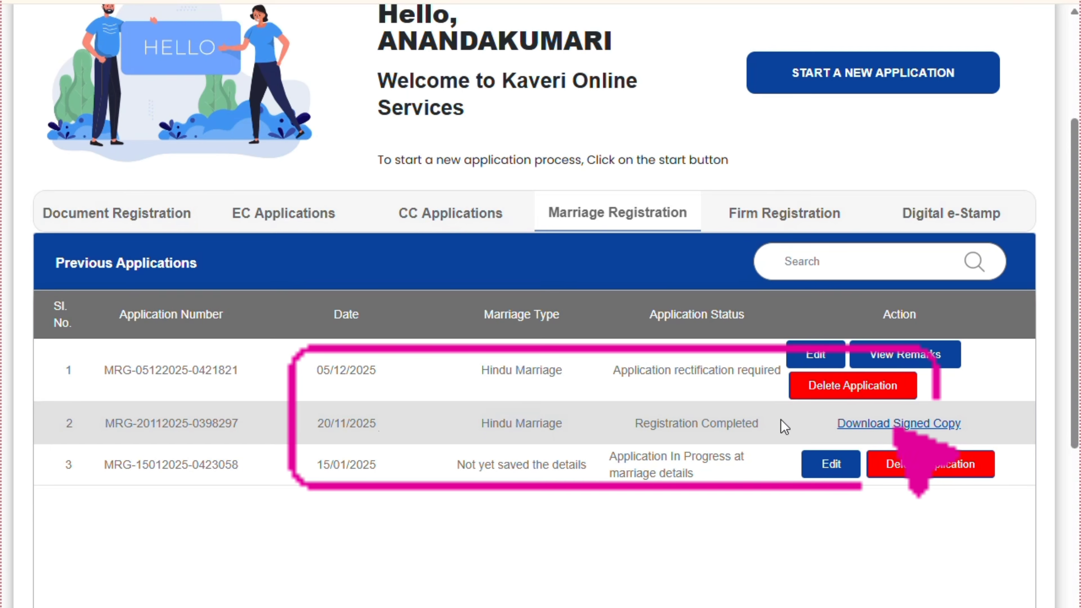
left_click_drag(598, 424, 771, 428)
left_click(780, 423)
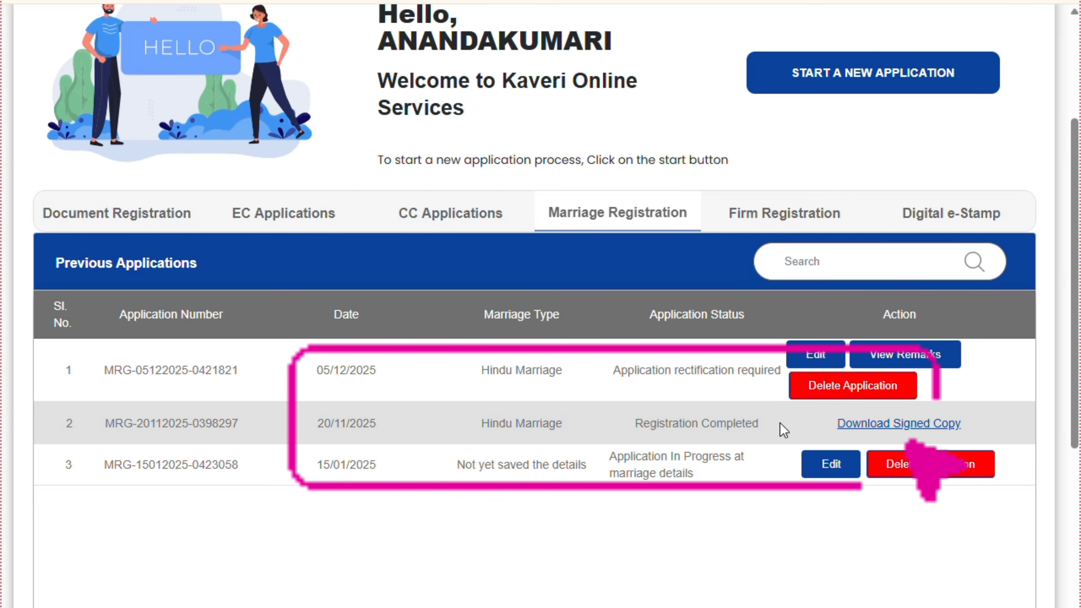
left_click(896, 429)
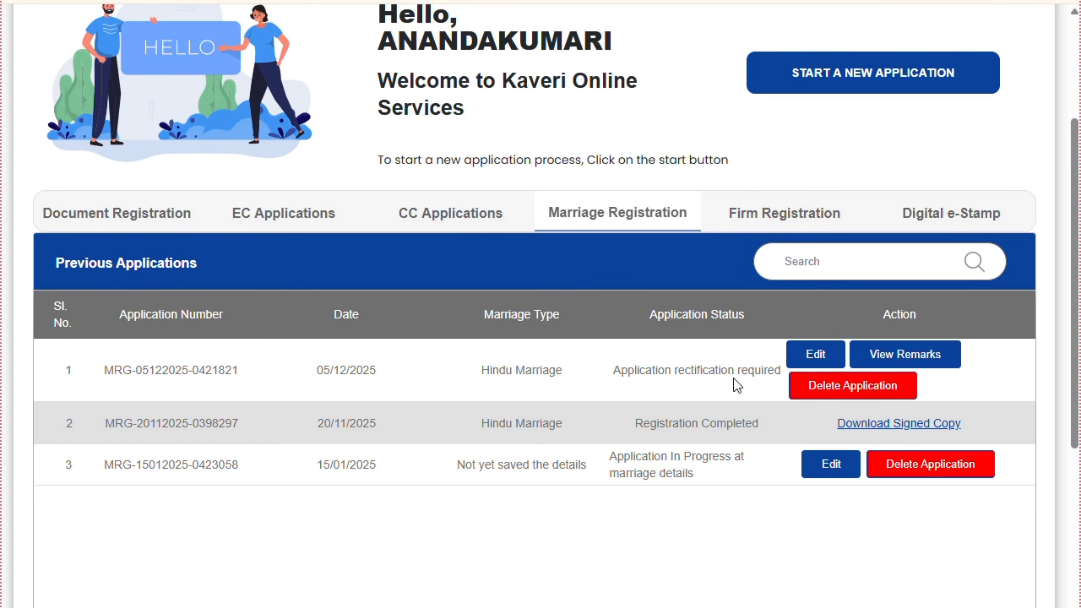
Return to the Document Registration applications and bring up the account menu for logging out
scroll(559, 280, "up", 5)
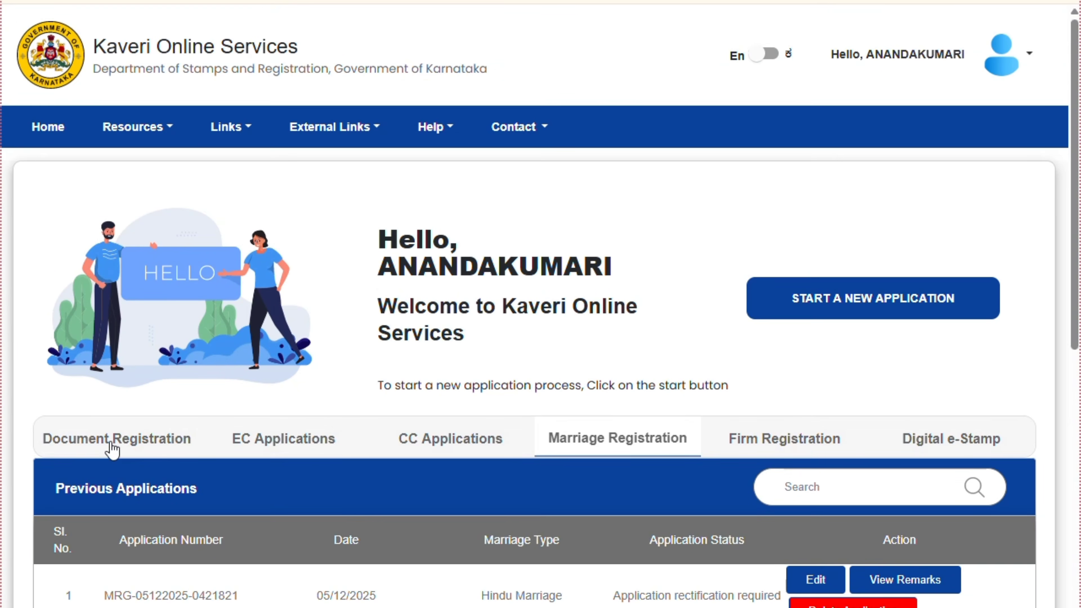
left_click(112, 445)
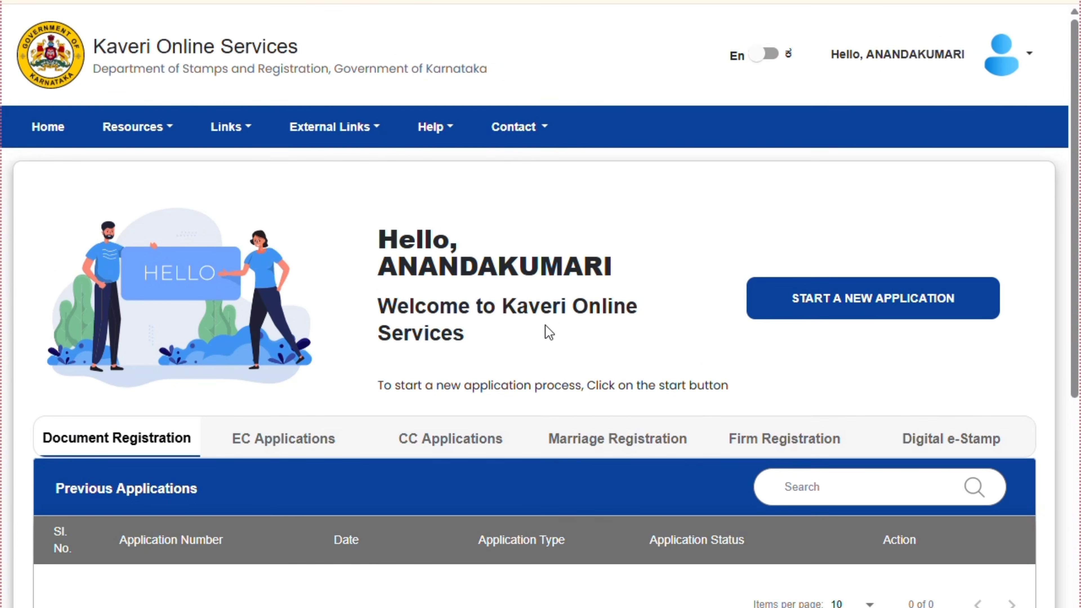
left_click(647, 319)
left_click(1028, 59)
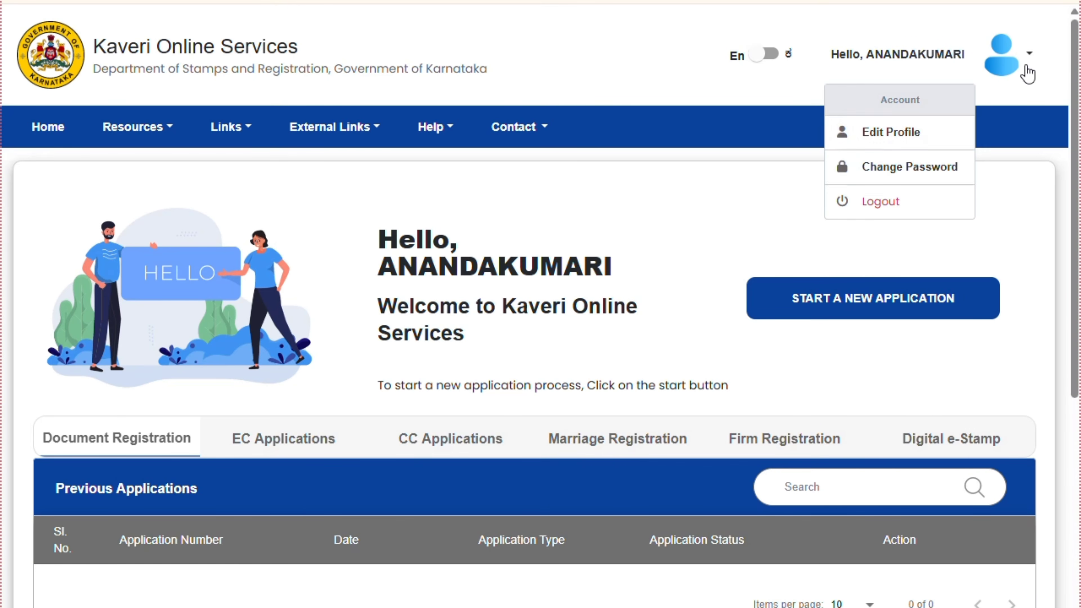